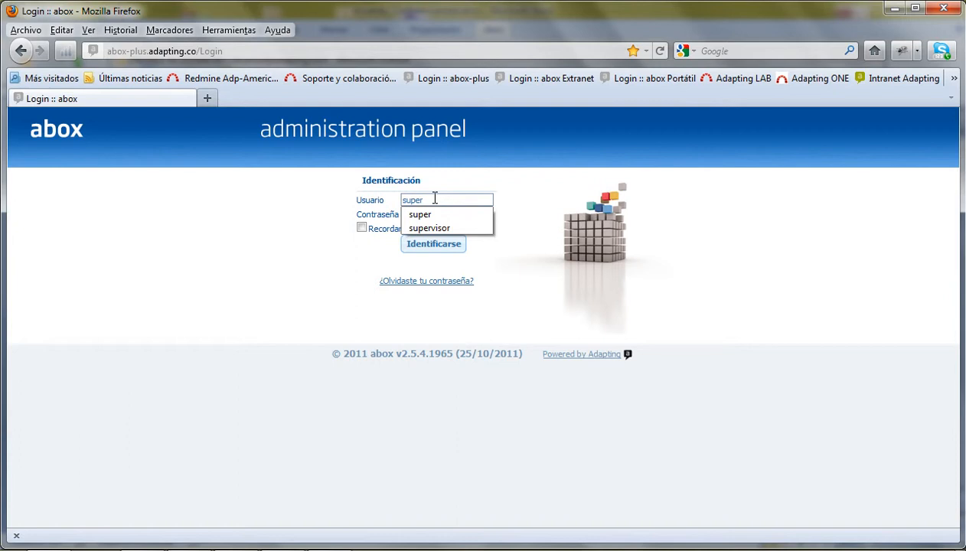
- Sign in with the administrator password, dismiss the save-password prompt and collapse Herramientas
key("Tab")
type("•••••••")
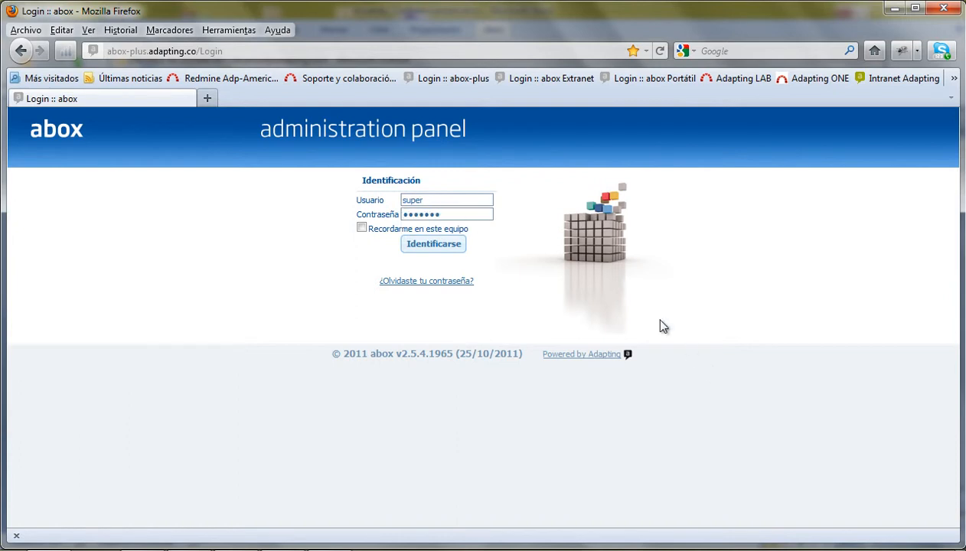
left_click(416, 239)
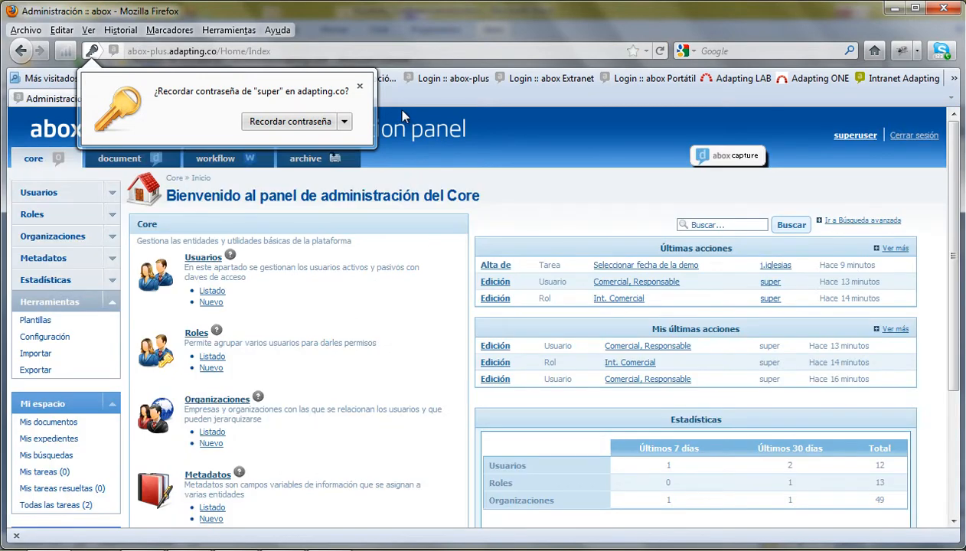
left_click(359, 86)
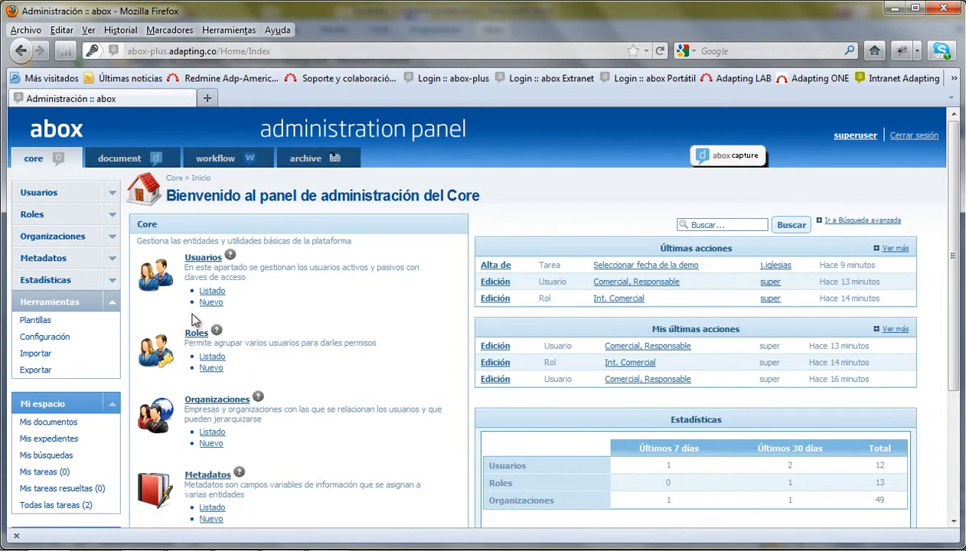
left_click(114, 306)
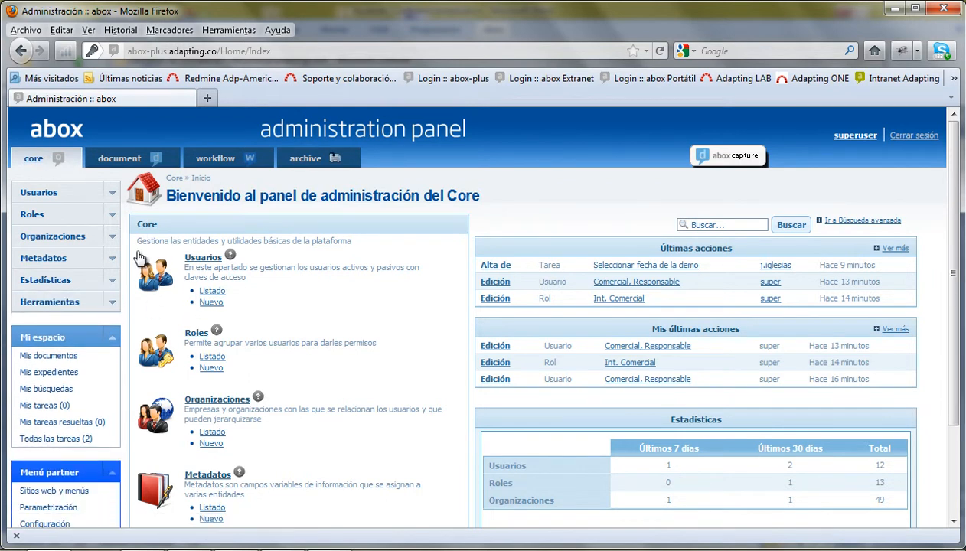
left_click(116, 163)
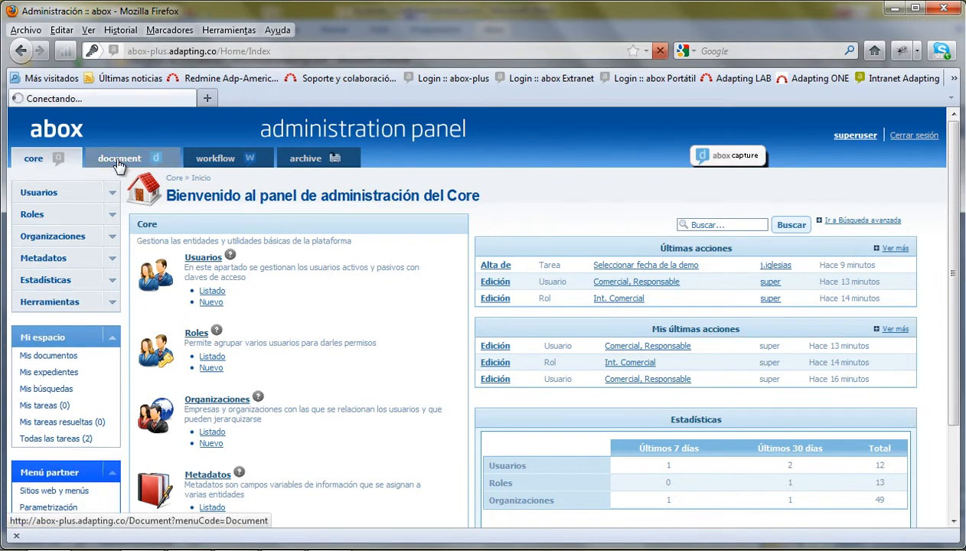
left_click(112, 193)
left_click(116, 216)
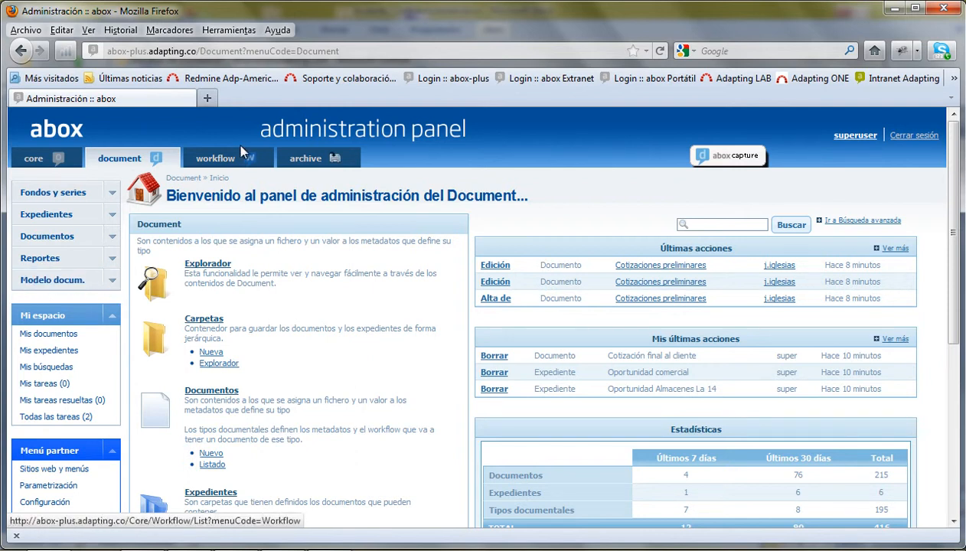
left_click(218, 162)
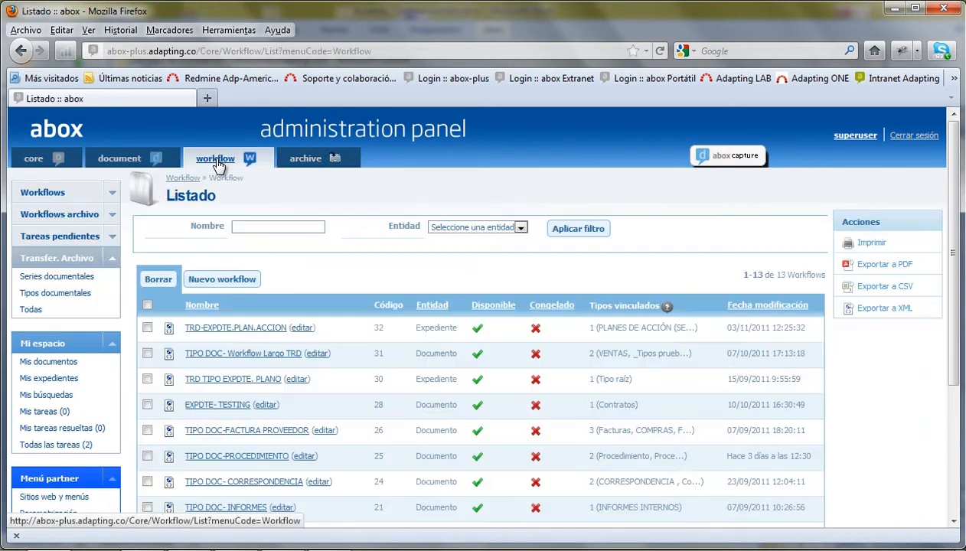
left_click(111, 257)
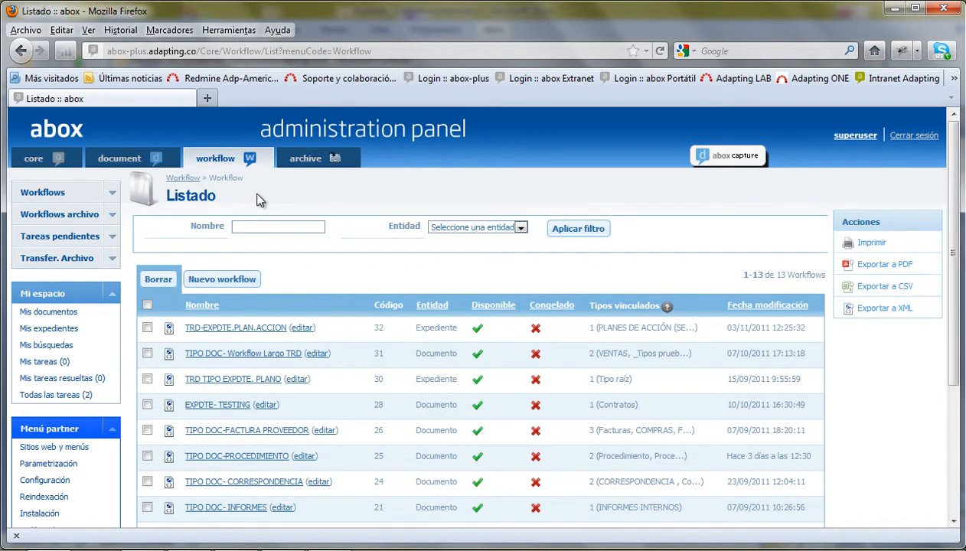
left_click(311, 165)
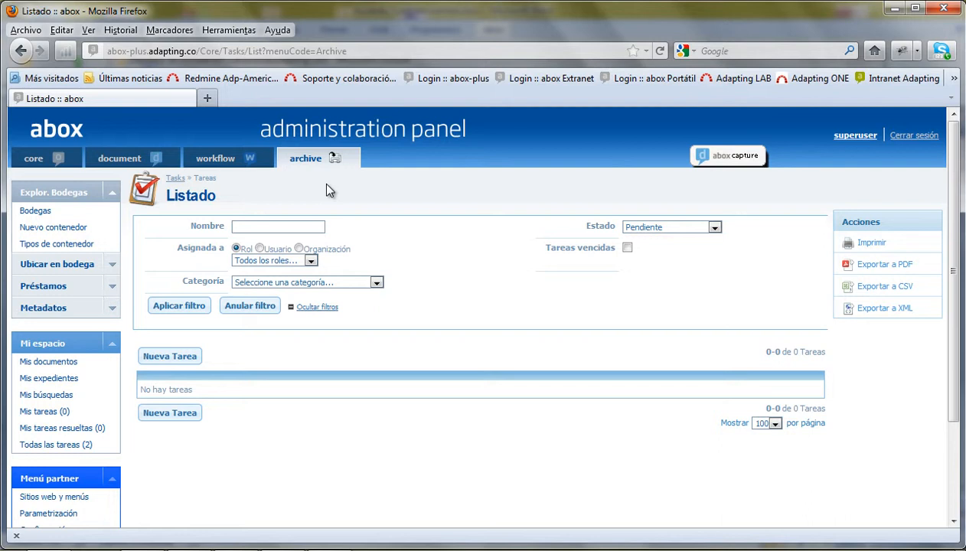
left_click(34, 160)
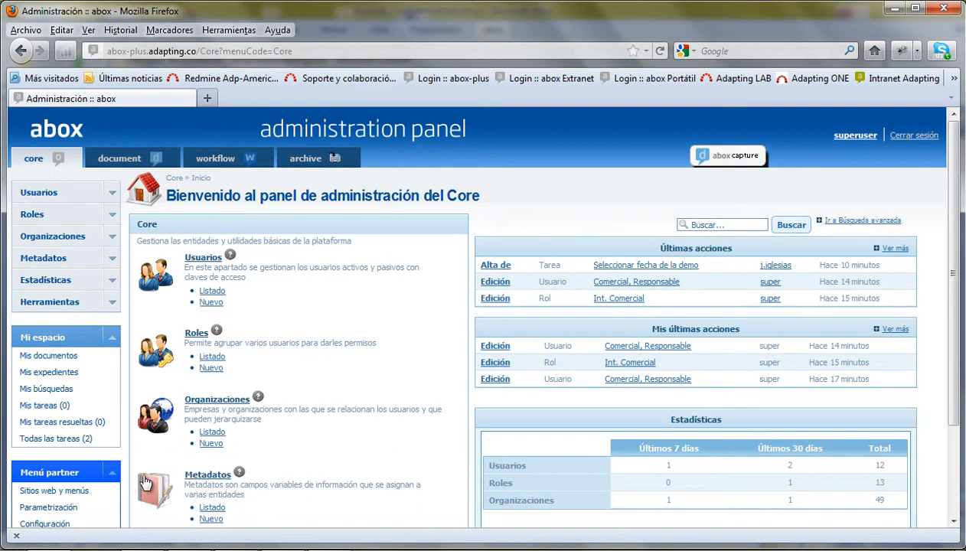
- From Sitios web y menús, launch the Intranet documental site in a new tab
left_click(44, 493)
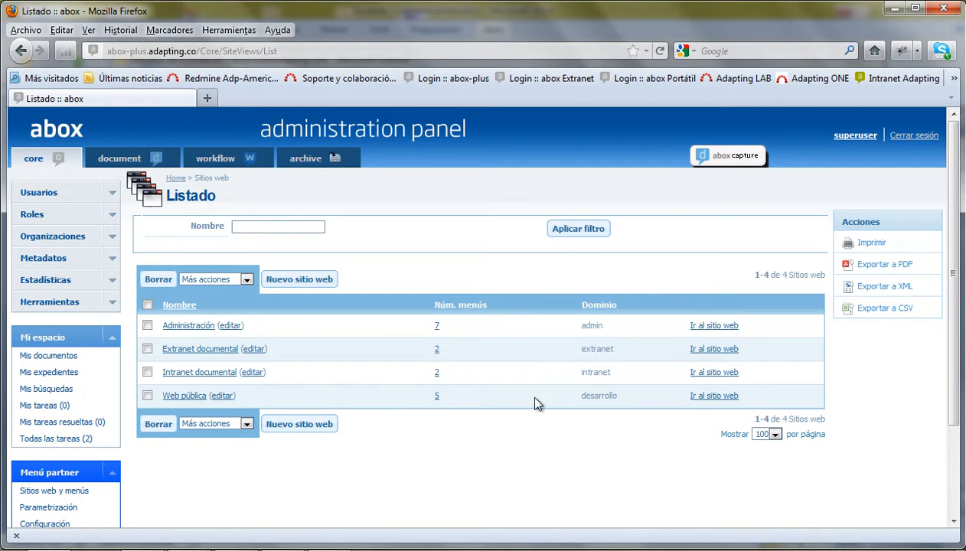
left_click(714, 374)
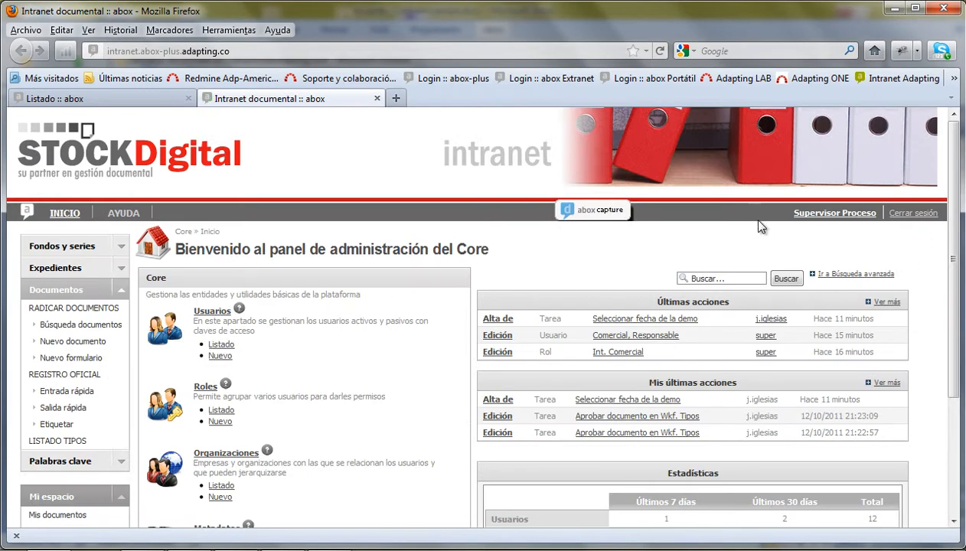
- Log out of the intranet and sign back in as the other user
left_click(911, 213)
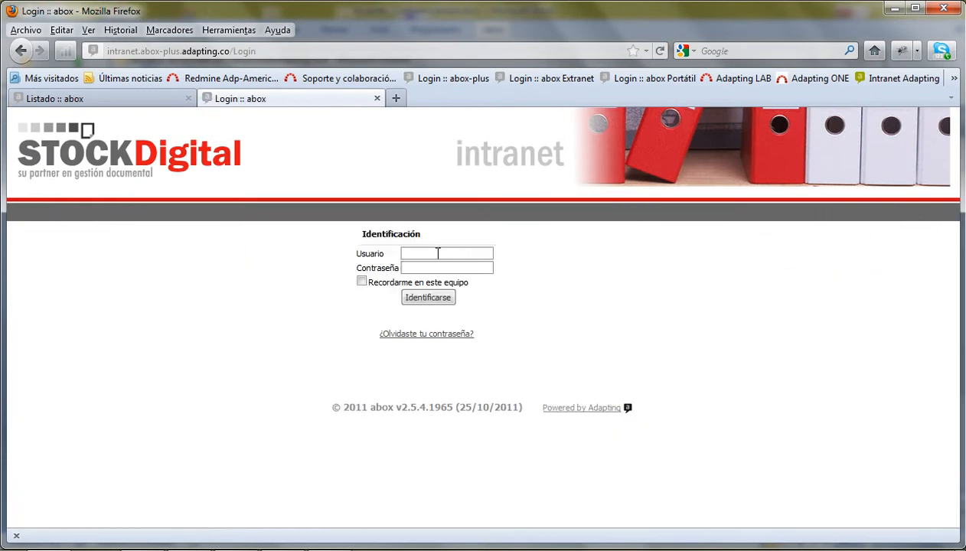
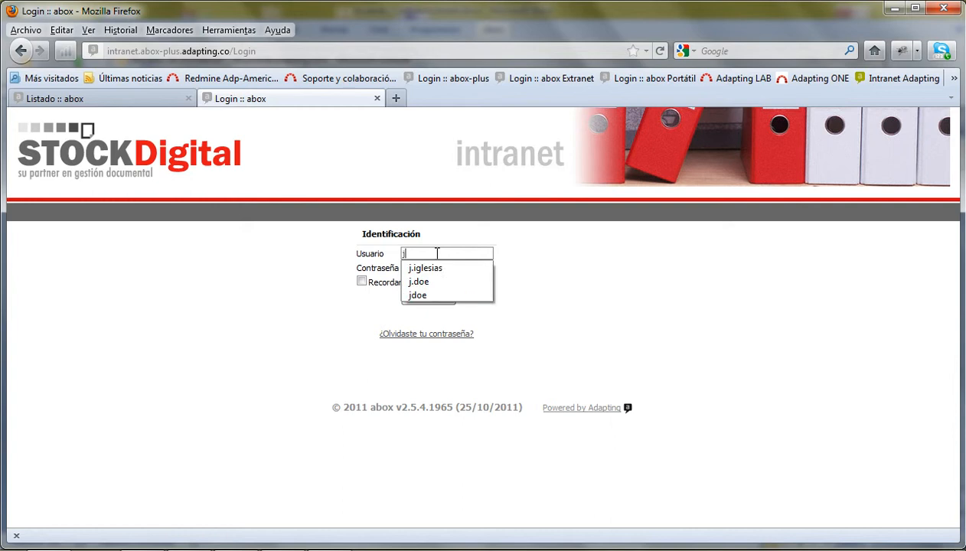
key("Down")
key("Tab")
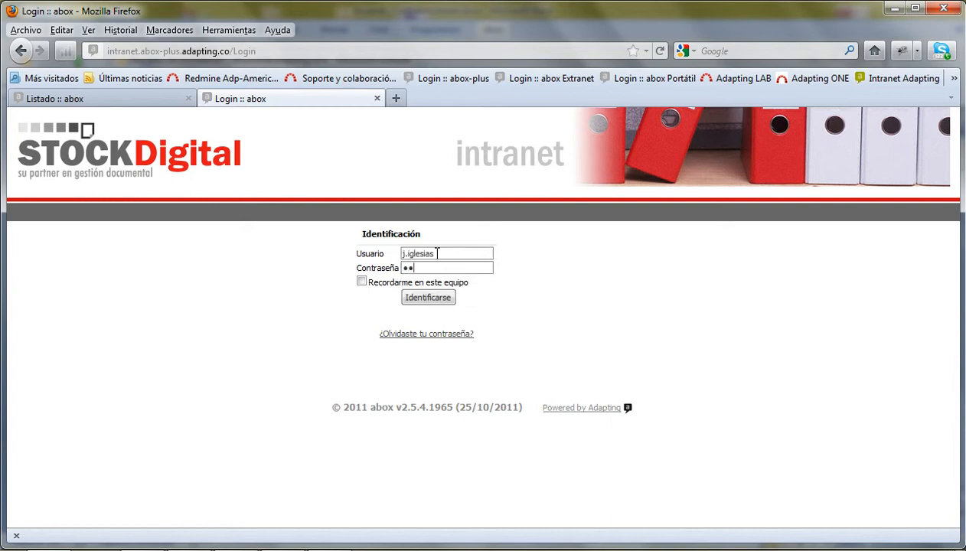
left_click(425, 300)
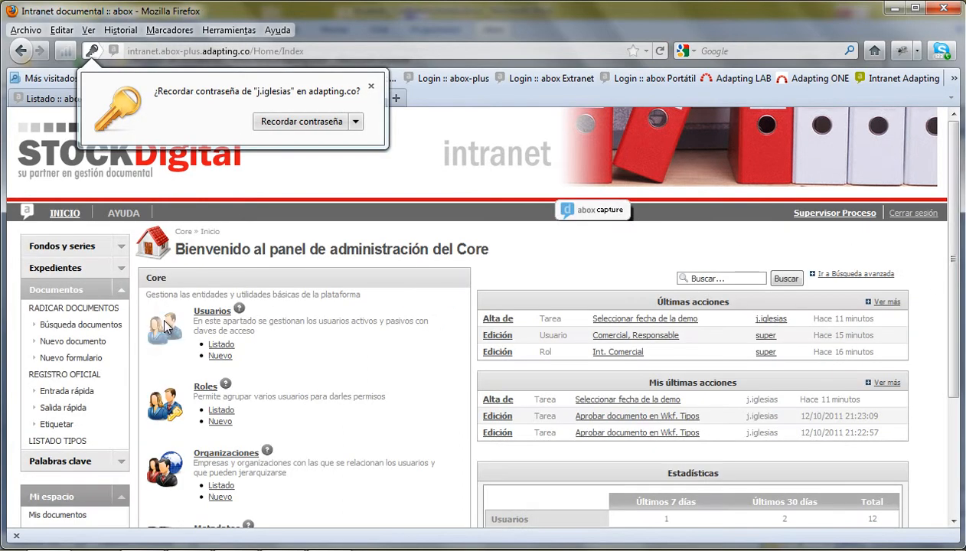
left_click(124, 296)
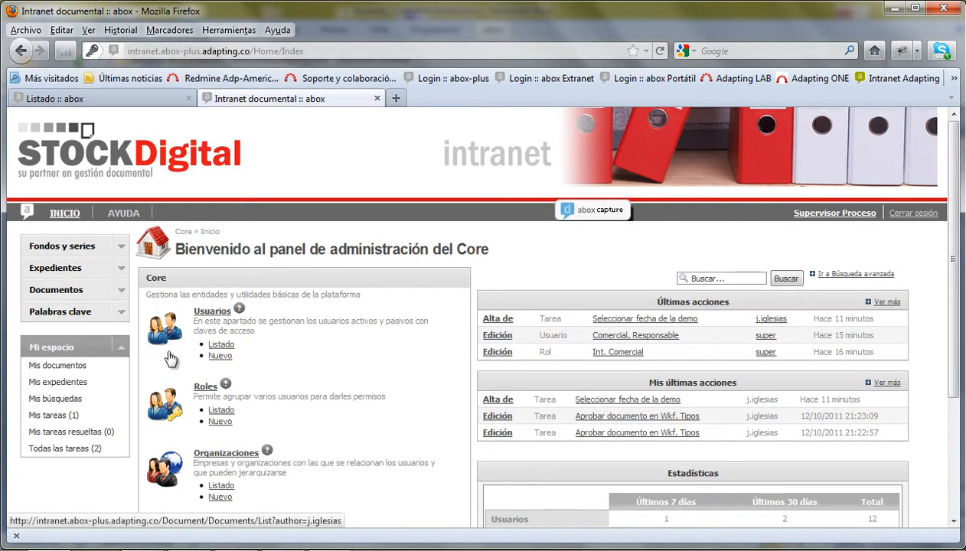
- Browse Fondos y series > Carpeta raíz > BANDEJA DE ENTRADA to CONVENIO_EMPRESA_PILOTO.doc
left_click(121, 246)
left_click(50, 266)
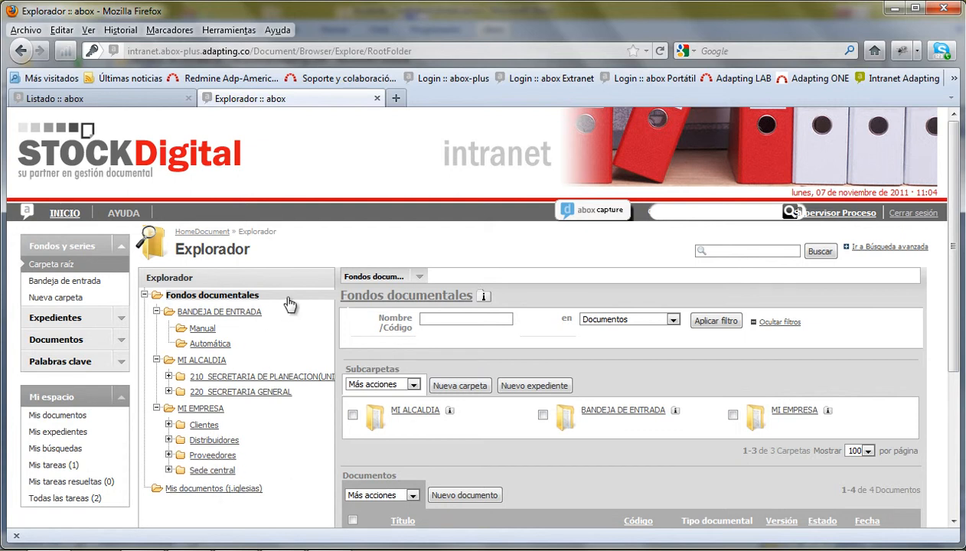
left_click(205, 329)
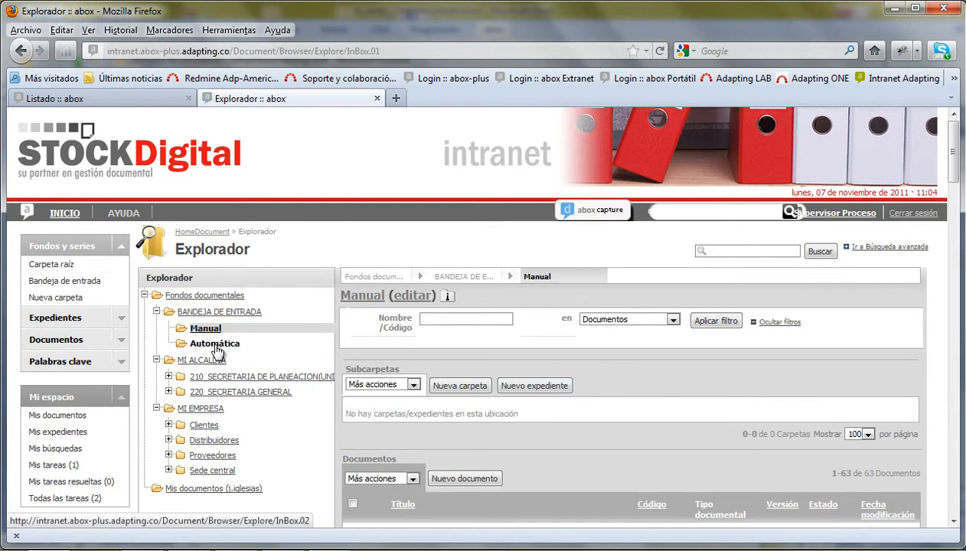
left_click(201, 312)
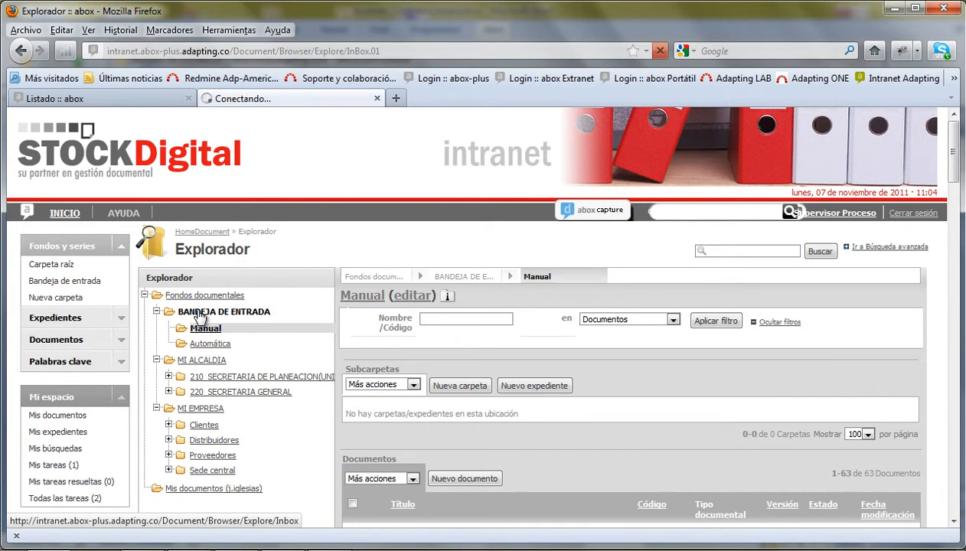
scroll(645, 421, "down", 5)
scroll(645, 433, "down", 2)
scroll(644, 437, "up", 2)
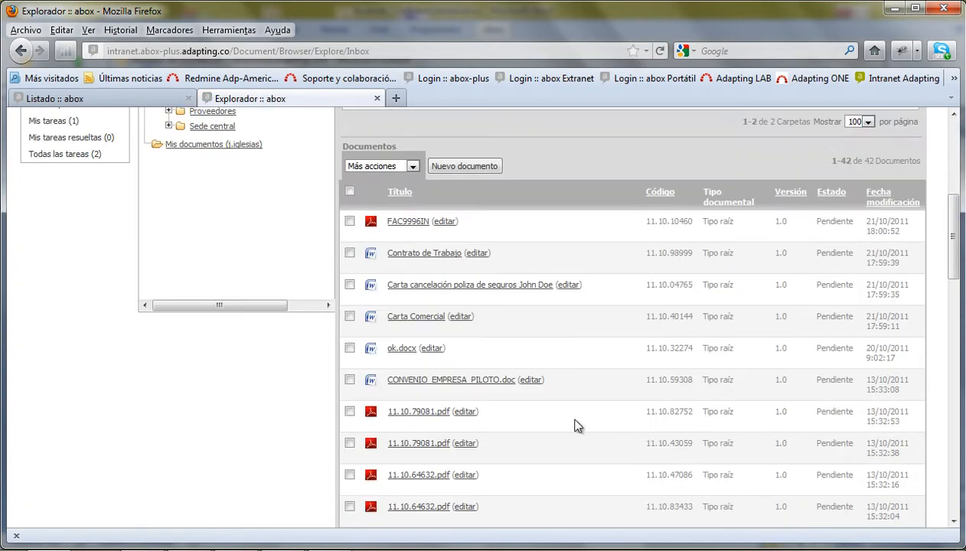
left_click(430, 387)
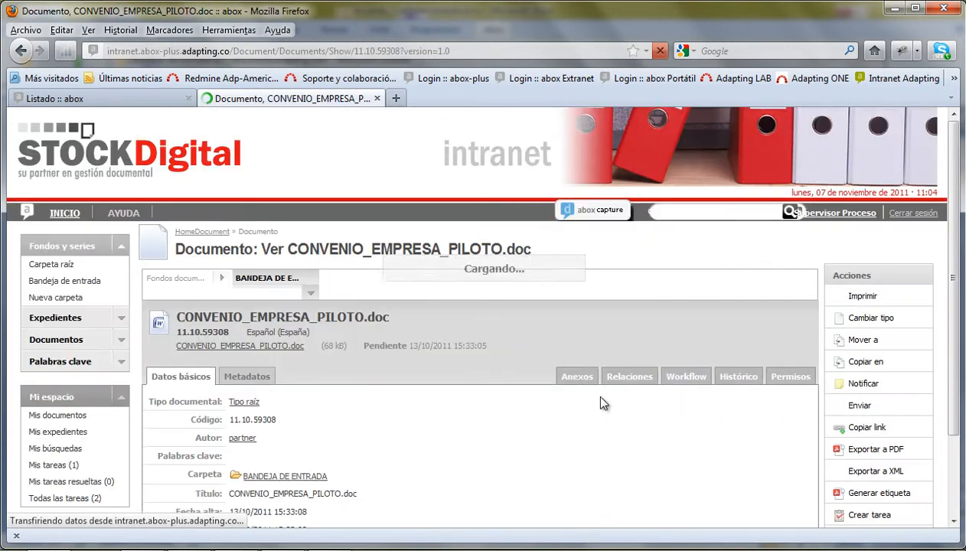
scroll(511, 383, "down", 3)
scroll(517, 393, "up", 3)
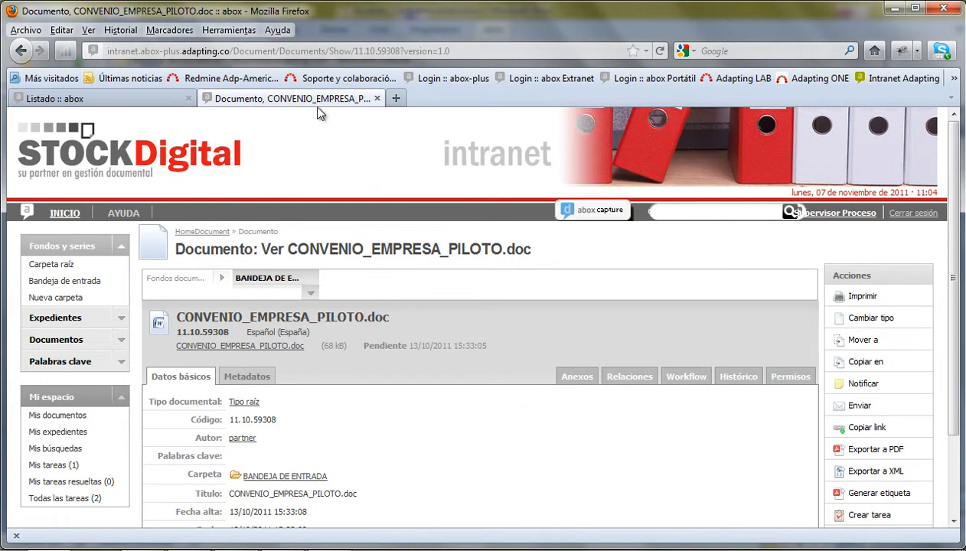
- Set the Intranet documental website theme to Nature and save it
left_click(96, 105)
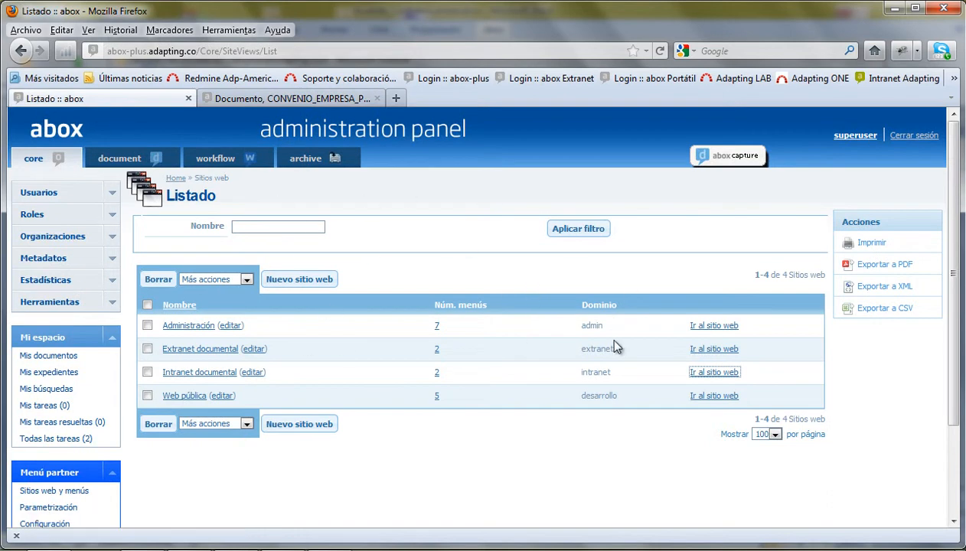
left_click(253, 372)
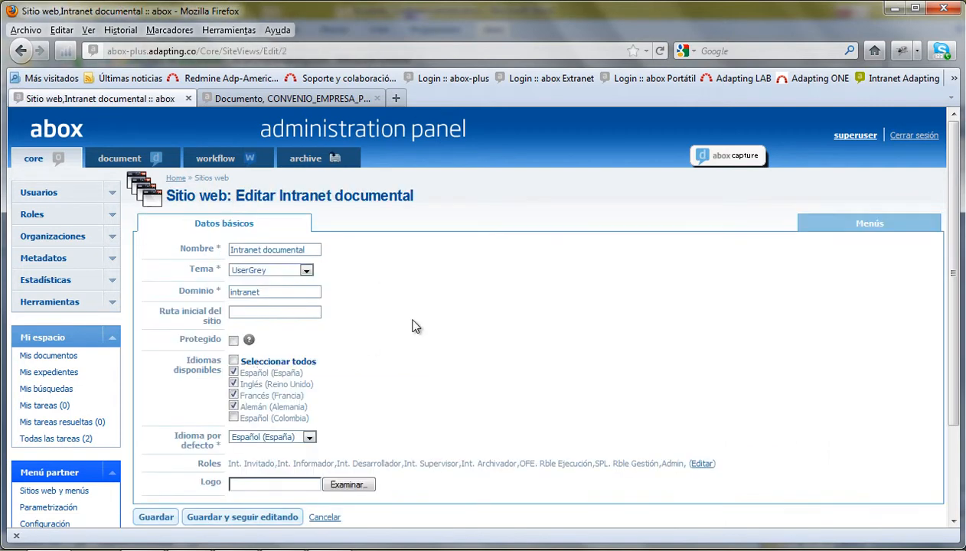
left_click(305, 271)
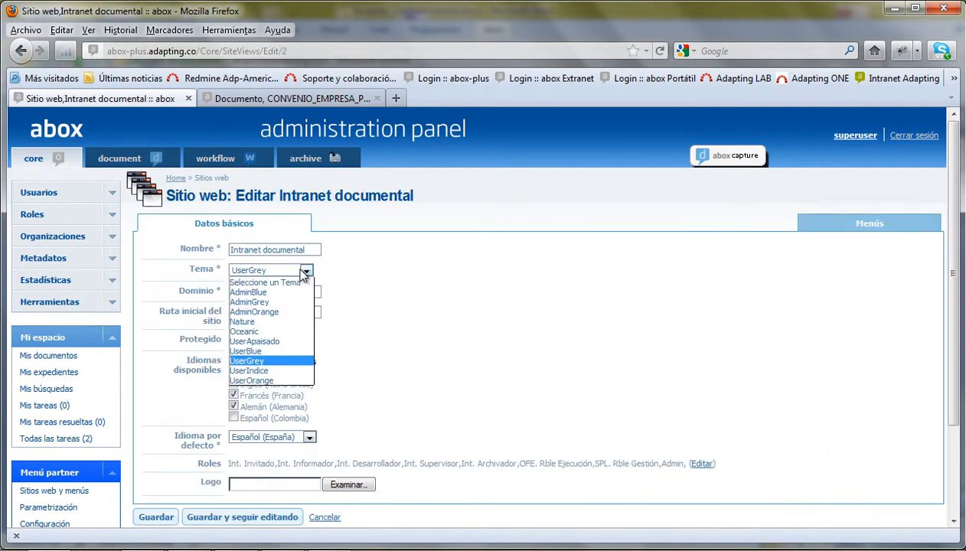
left_click(251, 322)
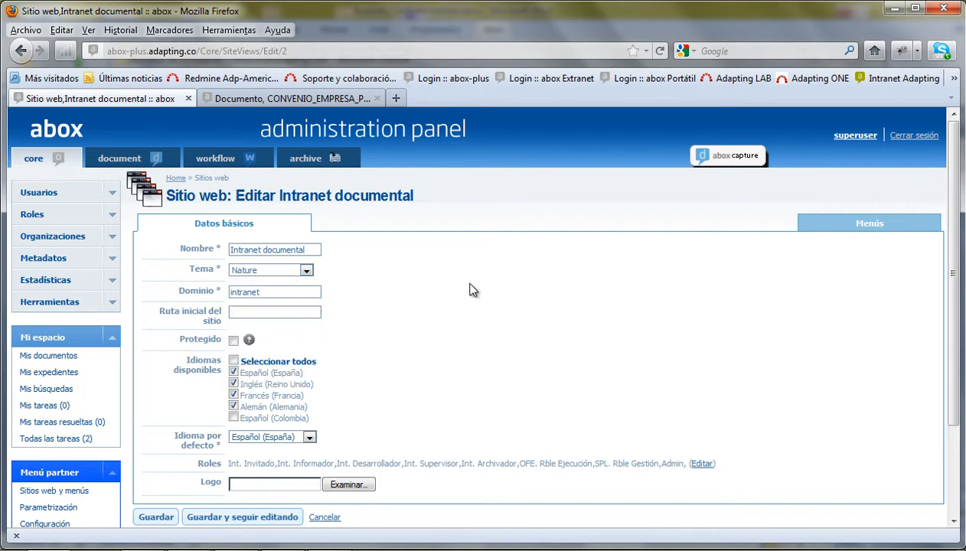
left_click(149, 519)
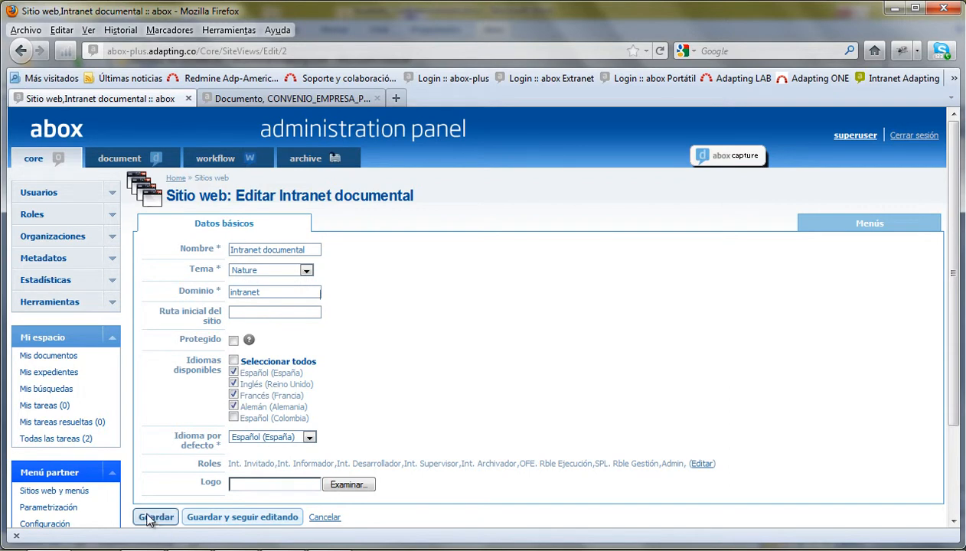
- Reload the intranet document page to preview the new theme
left_click(337, 98)
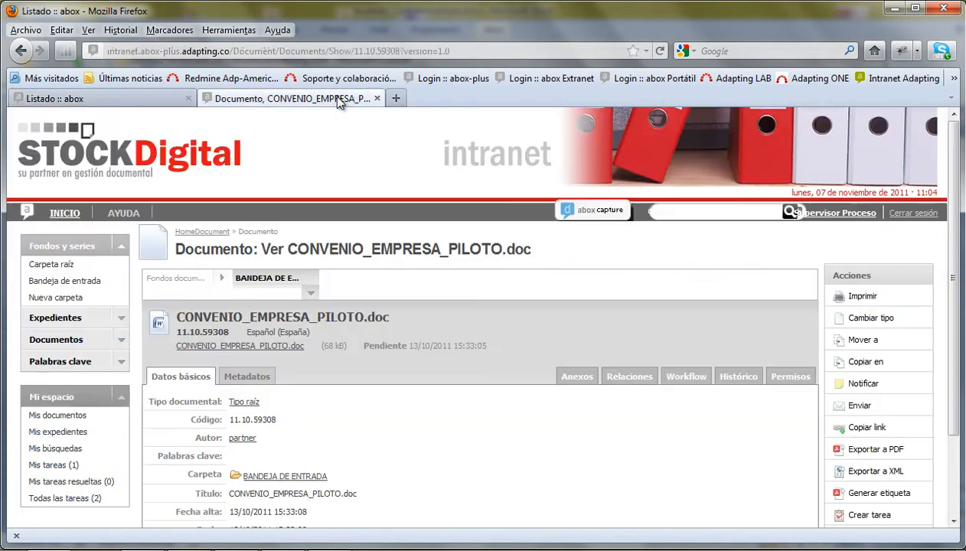
left_click(875, 51)
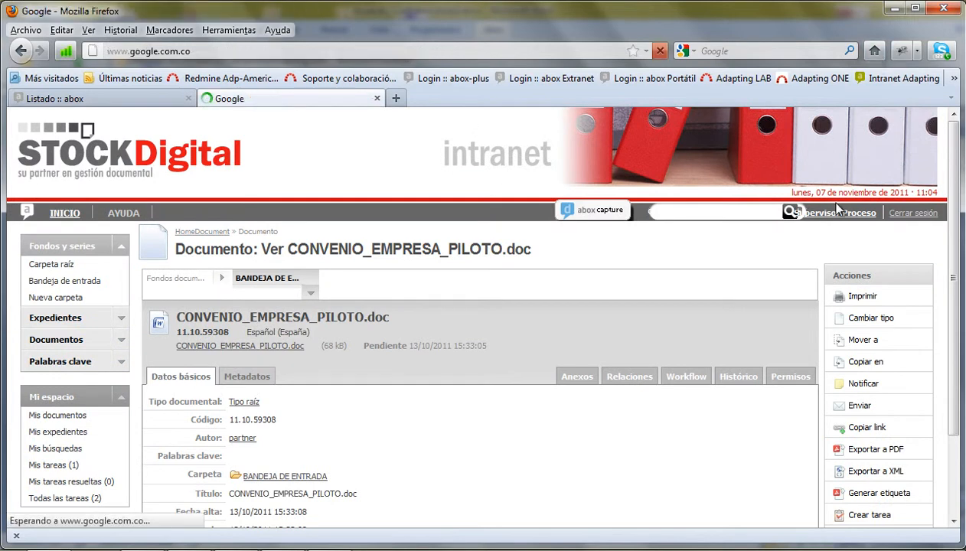
left_click(17, 51)
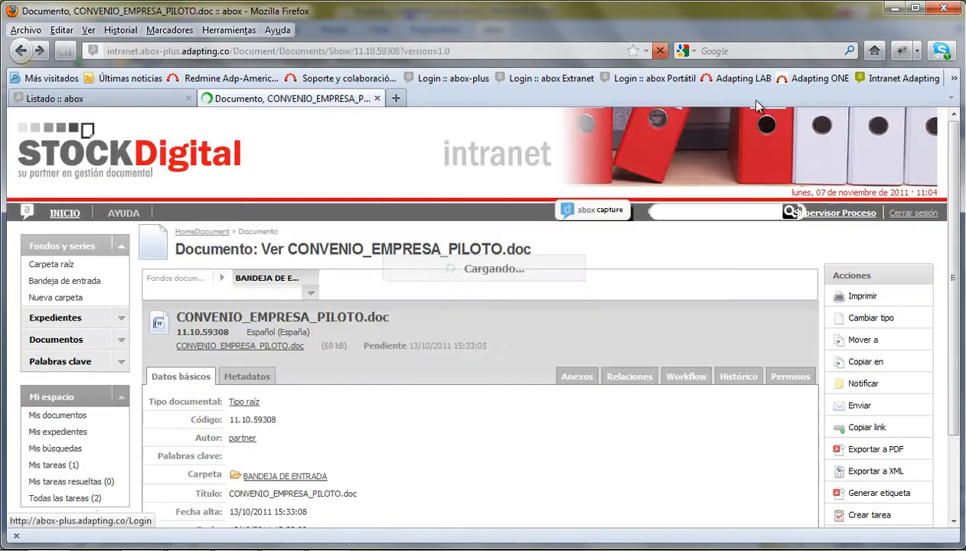
left_click(661, 51)
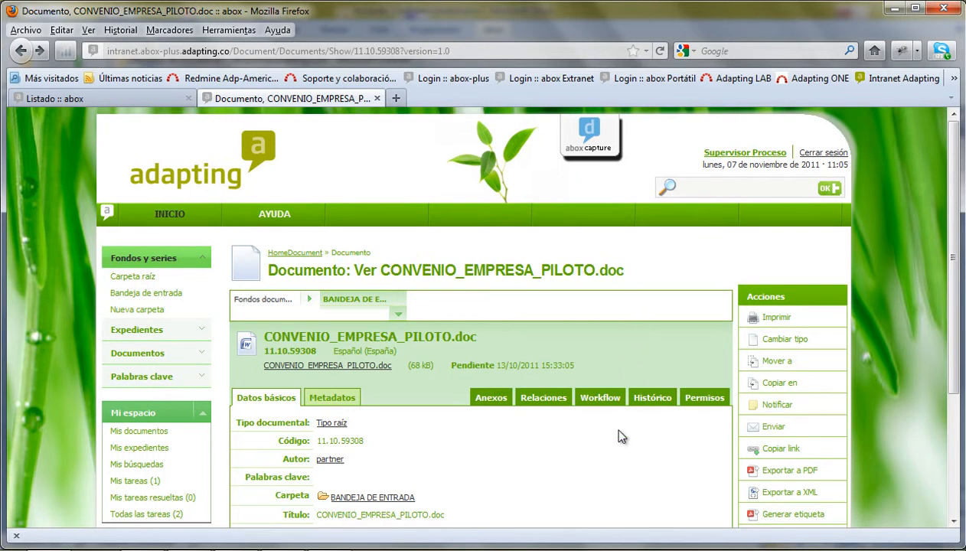
- Change the Intranet documental theme to UserGrey, save, and bring up the Users listing
left_click(88, 101)
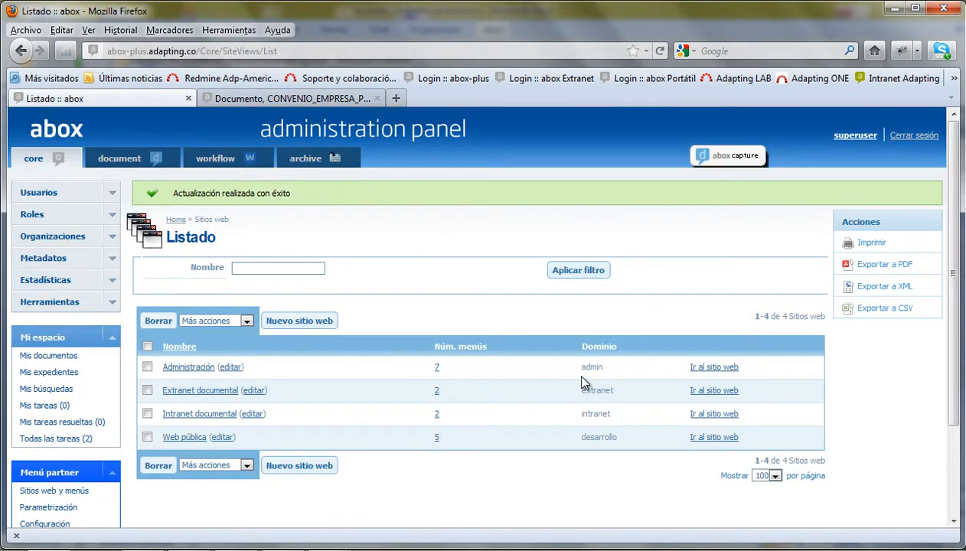
left_click(252, 414)
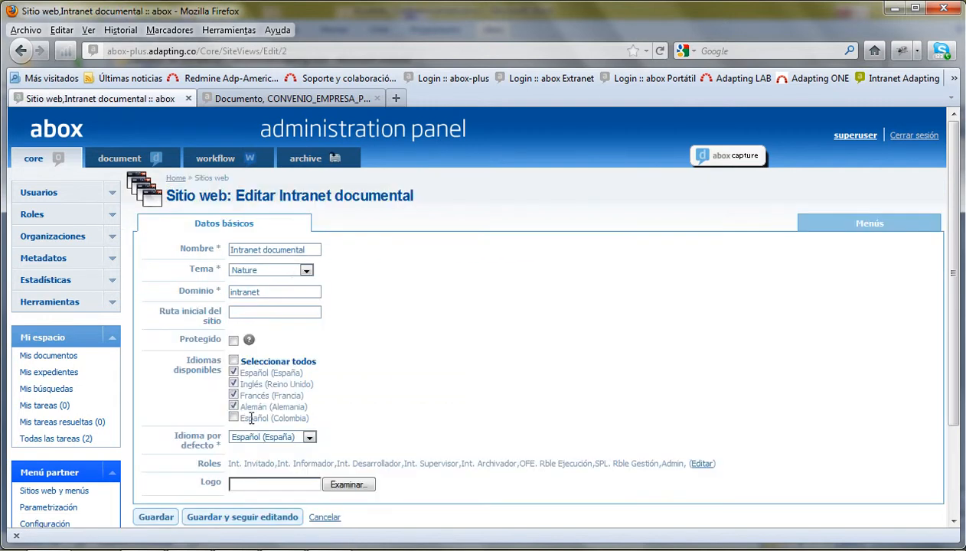
left_click(286, 270)
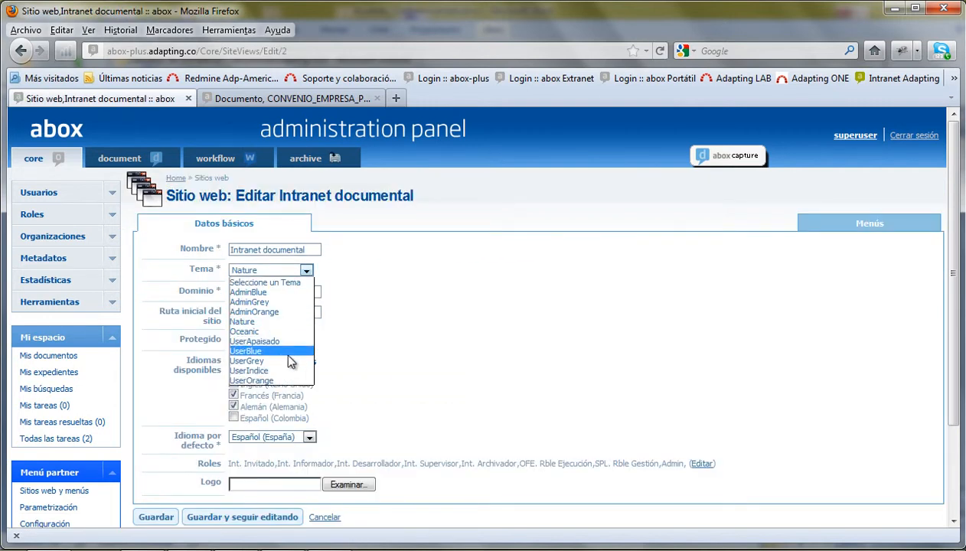
left_click(268, 363)
left_click(156, 517)
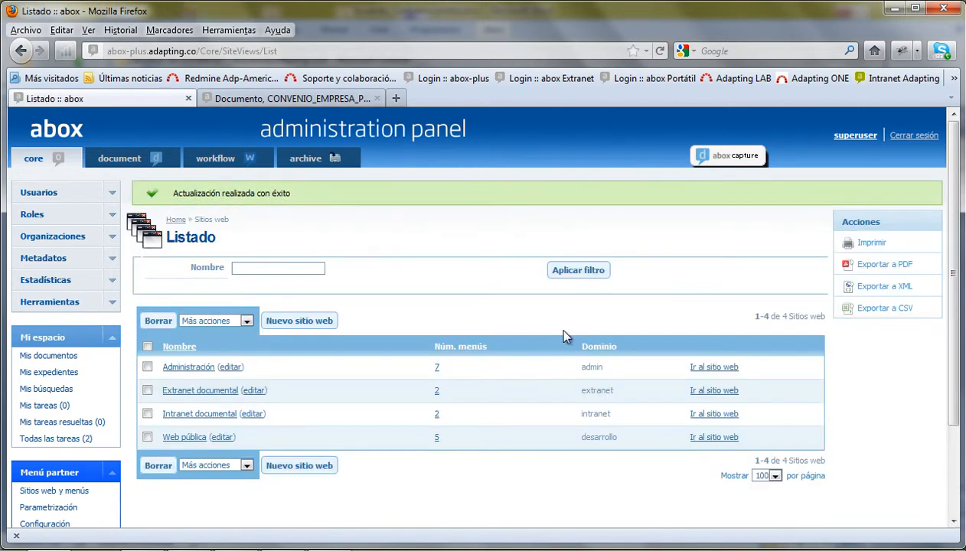
left_click(112, 198)
left_click(35, 211)
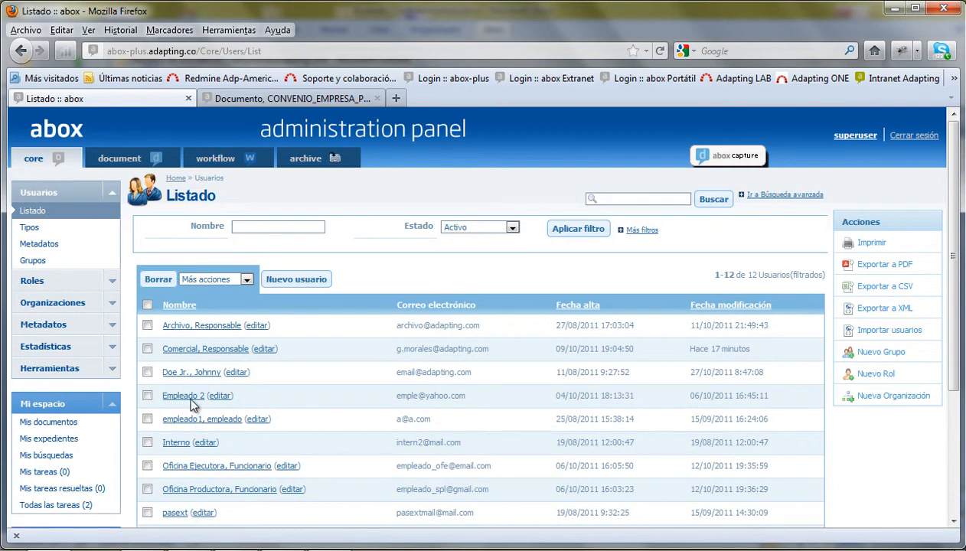
- Open an employee's page and highlight roles, organization MI HOSPITAL and Recibir notificaciones
left_click(203, 375)
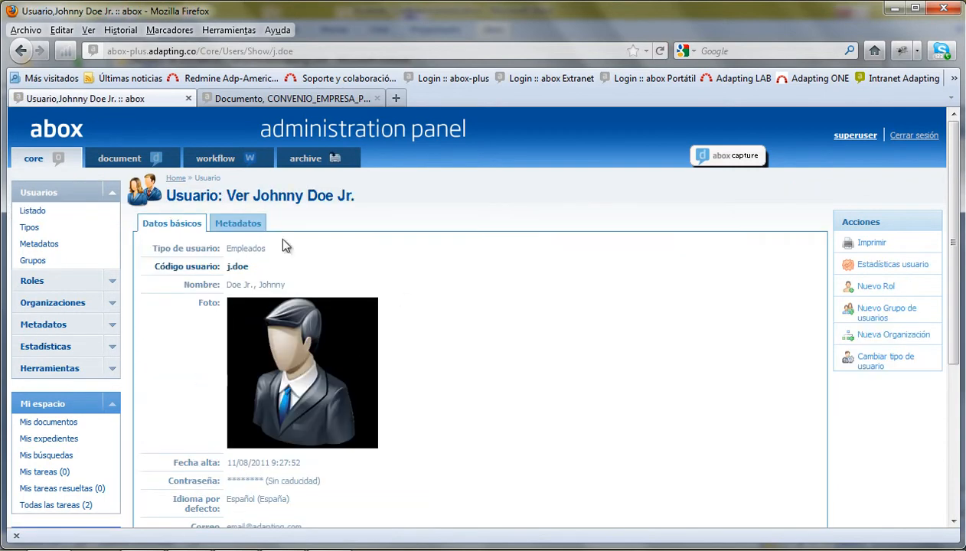
scroll(547, 383, "down", 4)
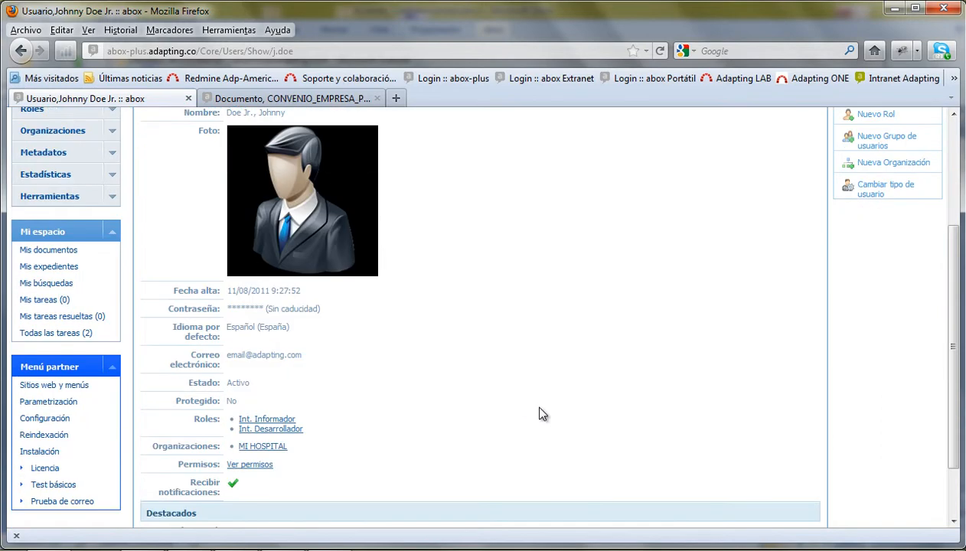
left_click_drag(176, 421, 407, 457)
left_click(420, 452)
scroll(489, 444, "down", 2)
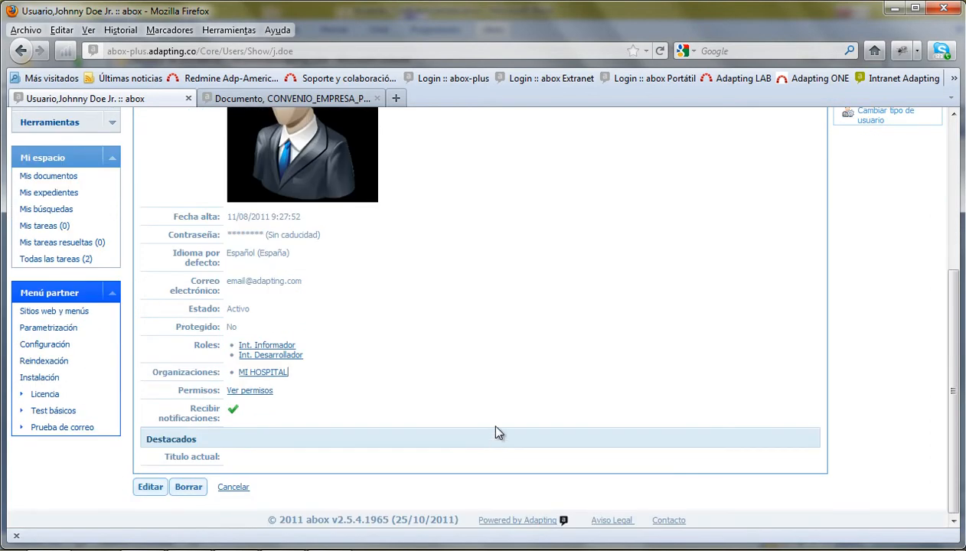
left_click_drag(167, 407, 270, 412)
left_click(303, 410)
left_click_drag(150, 416, 352, 427)
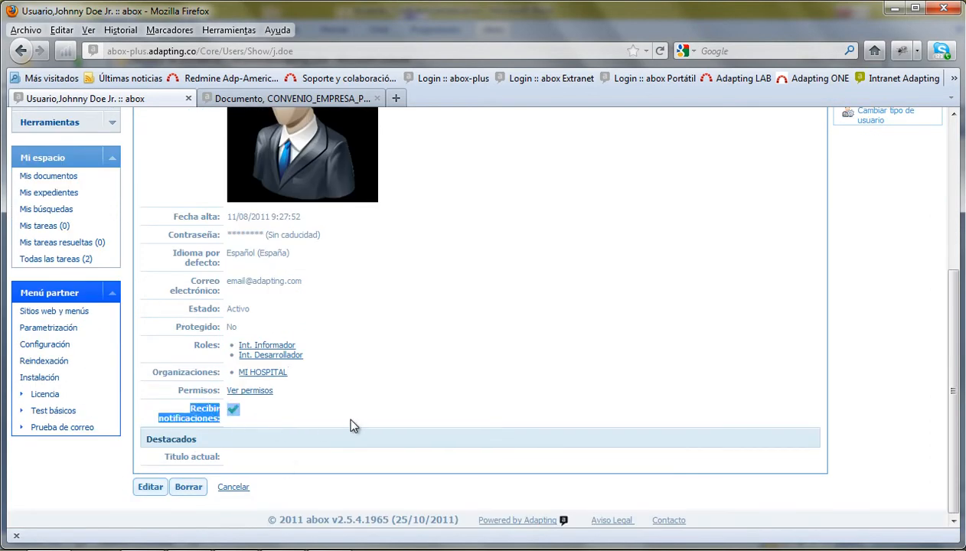
- View the user's Metadatos tab, then browse the Roles listing of 15 roles
scroll(316, 263, "up", 7)
left_click(246, 224)
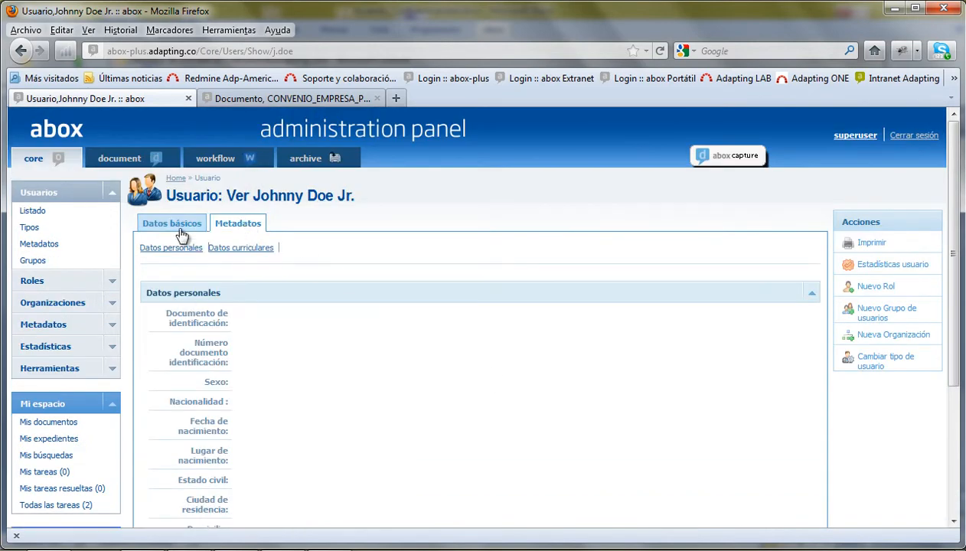
left_click(111, 196)
left_click(48, 215)
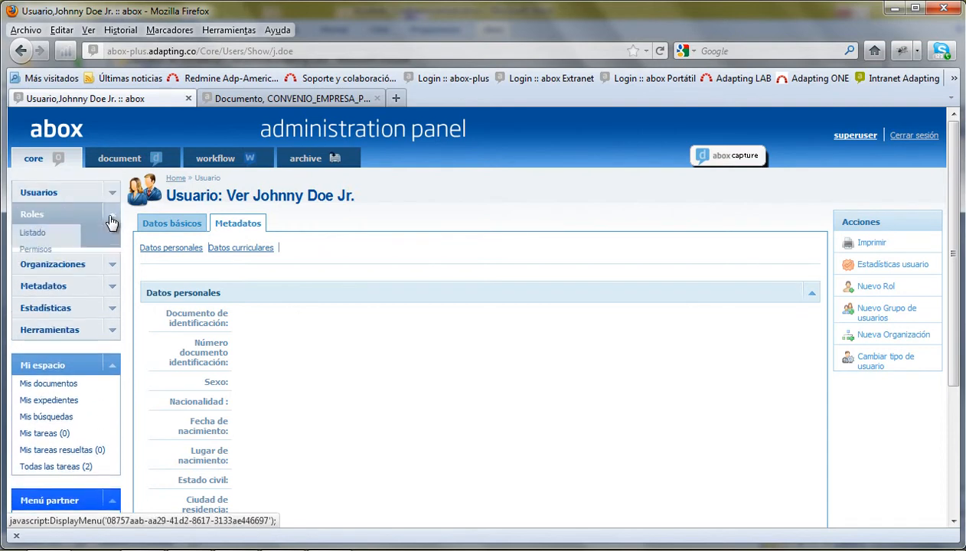
left_click(30, 233)
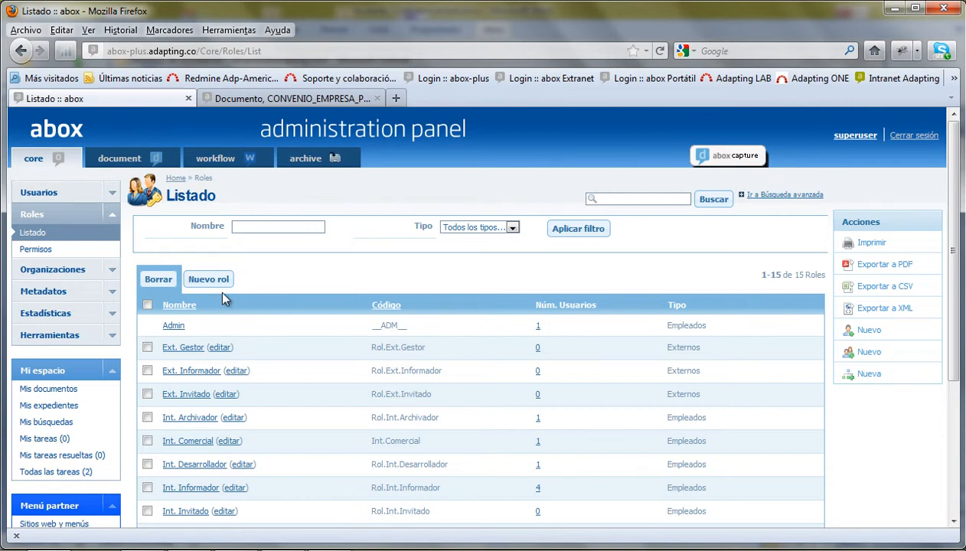
scroll(233, 304, "down", 5)
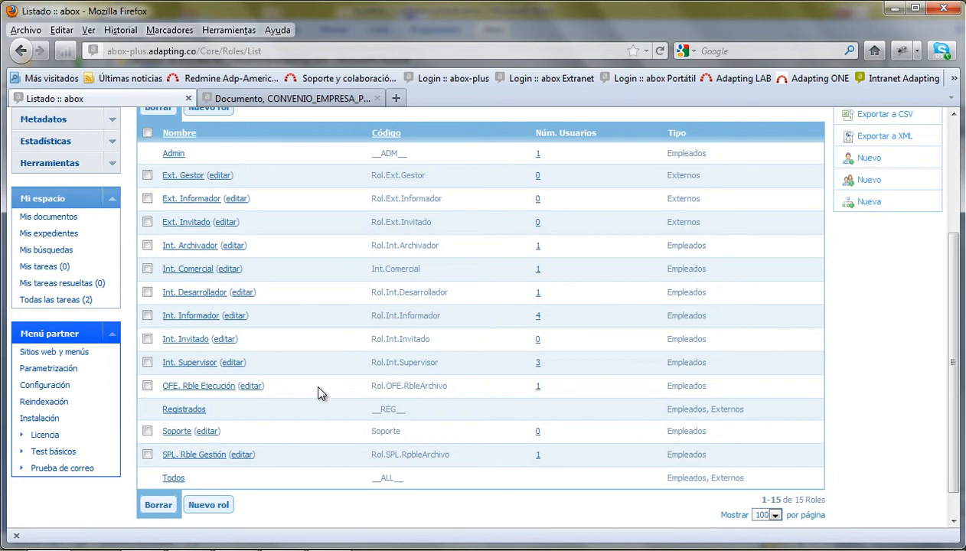
scroll(320, 392, "down", 1)
scroll(322, 392, "up", 5)
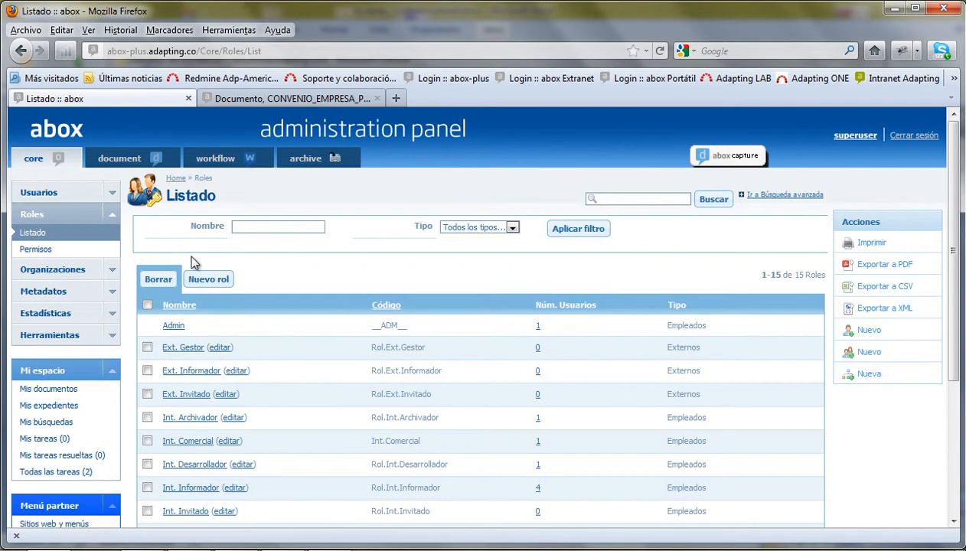
- Filter Permisos to the Document module and select Carpeta, Documento and Expediente entities
left_click(36, 250)
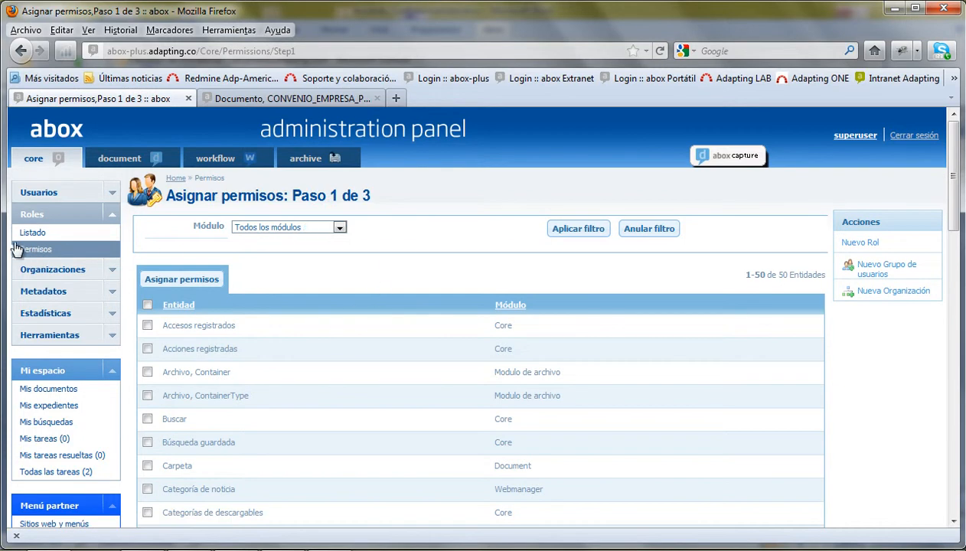
left_click(325, 229)
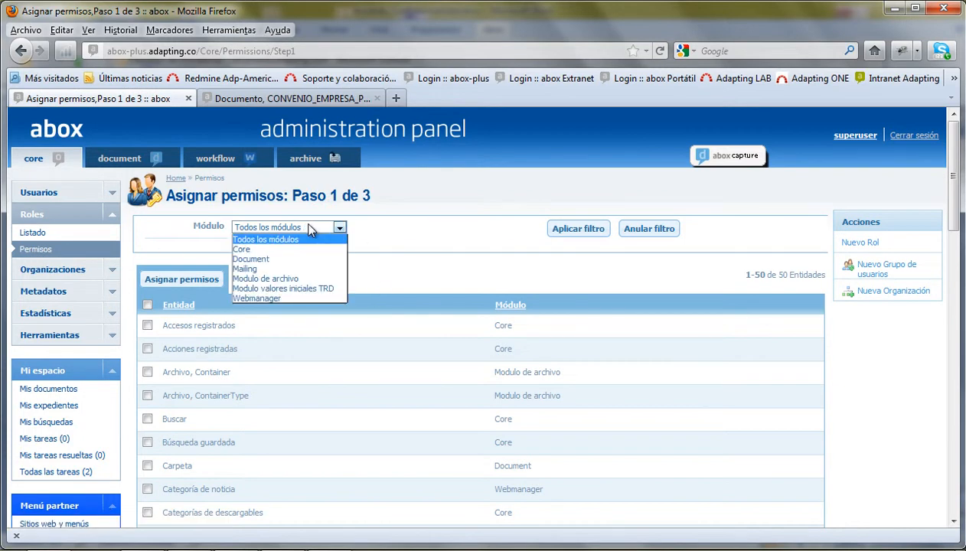
left_click(246, 261)
left_click(578, 228)
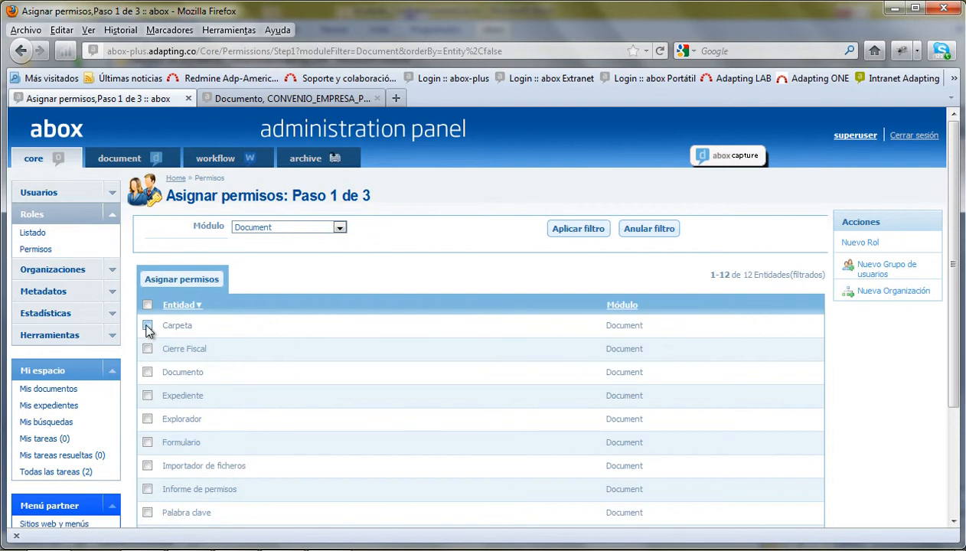
left_click(147, 326)
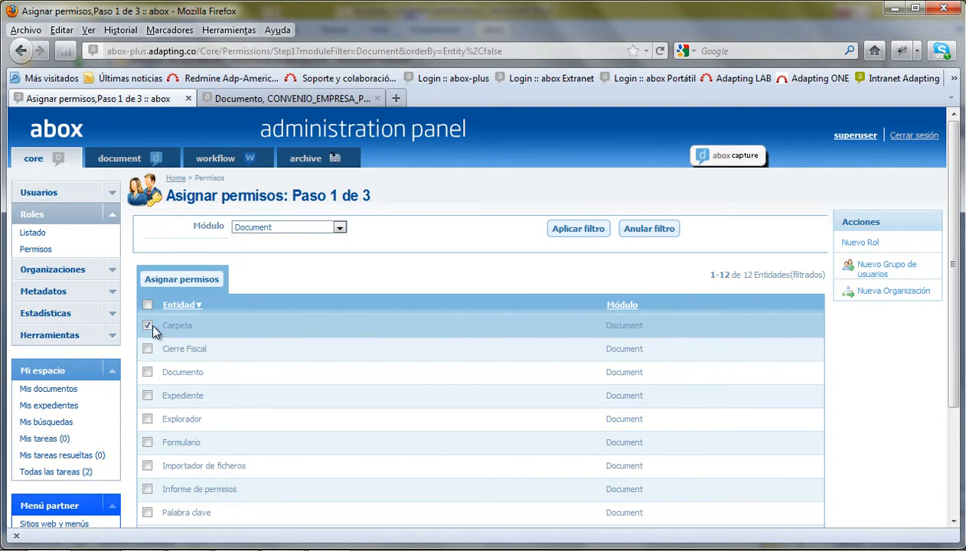
left_click(148, 373)
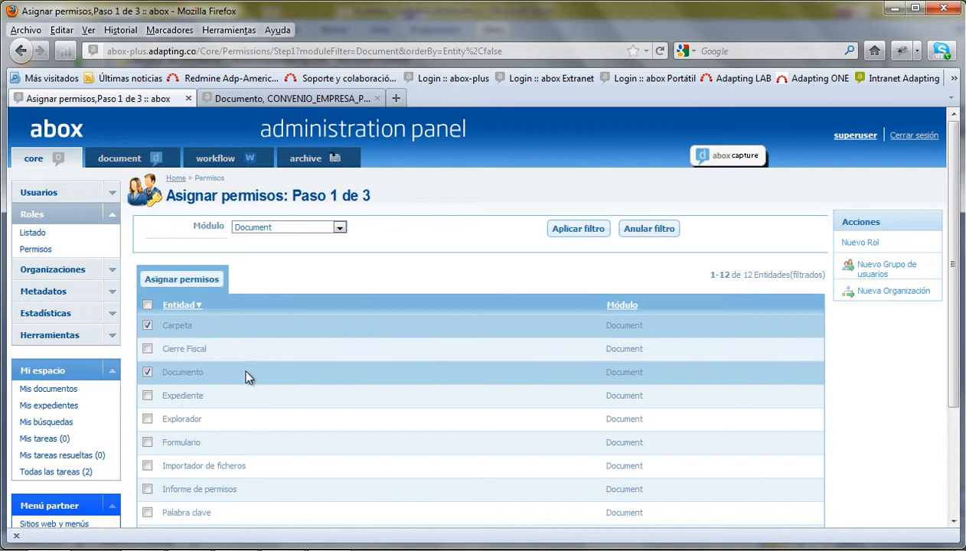
left_click(148, 396)
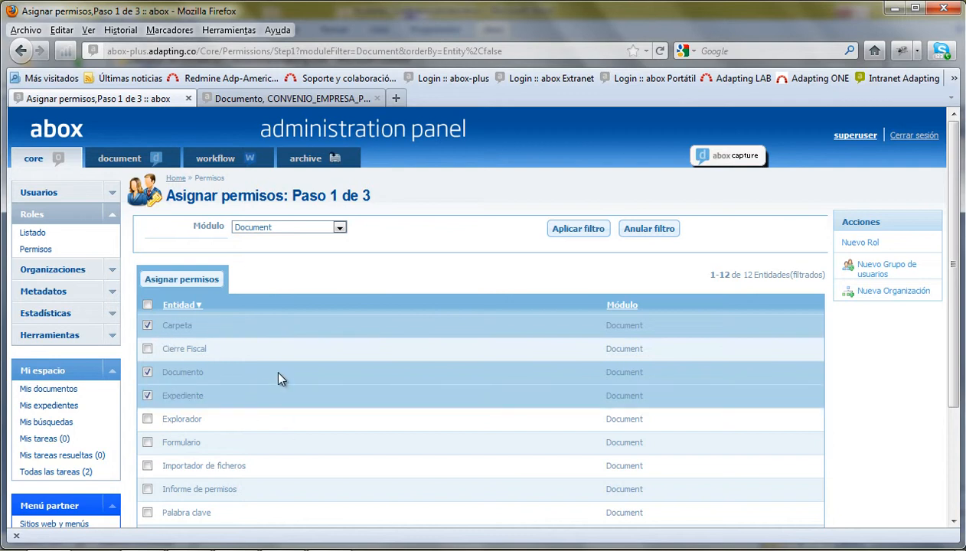
left_click(188, 280)
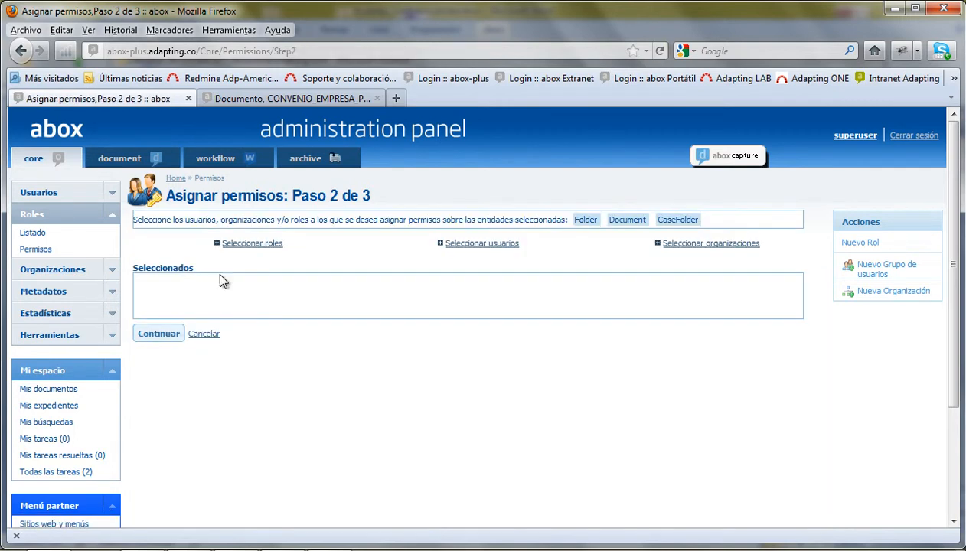
- Choose the Int. Informador, Int. Archivador and Admin roles as permission recipients
left_click(253, 245)
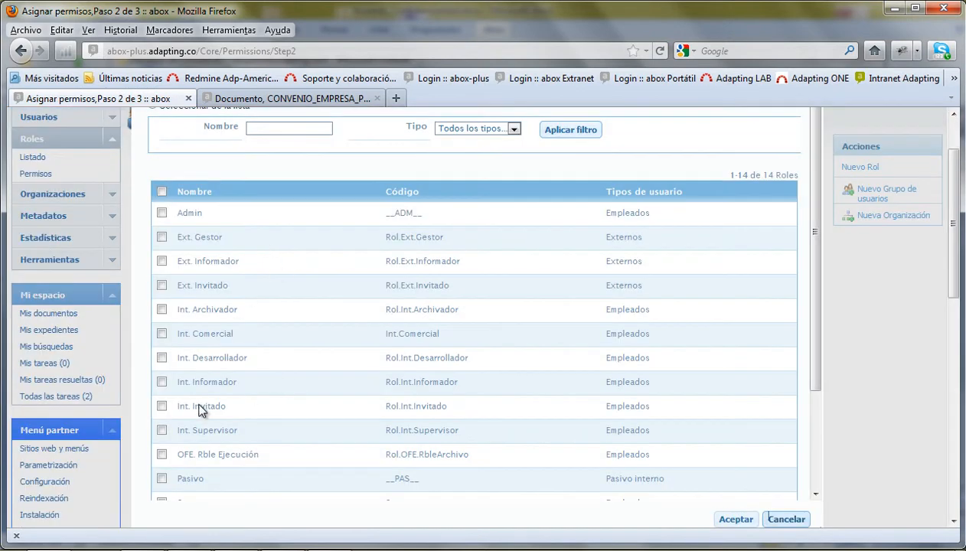
left_click(161, 382)
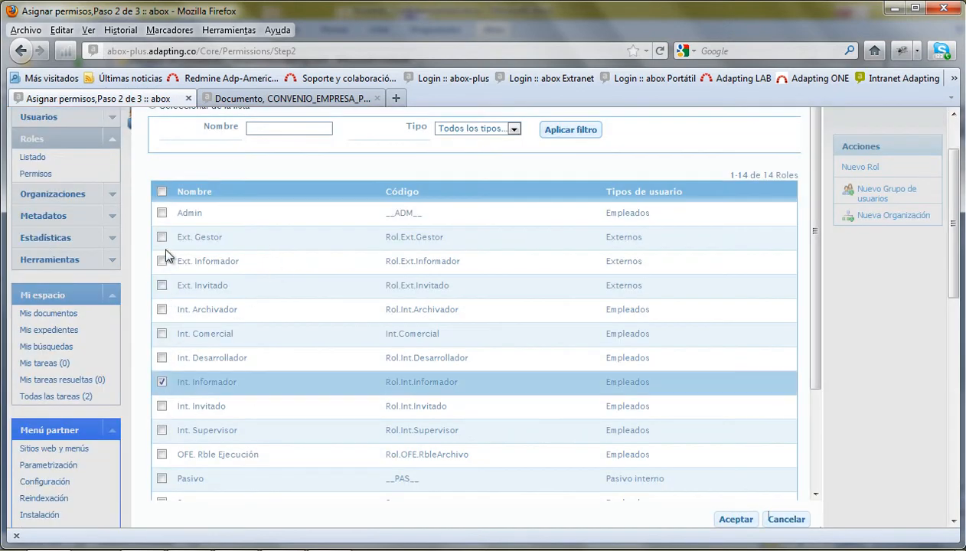
left_click(162, 310)
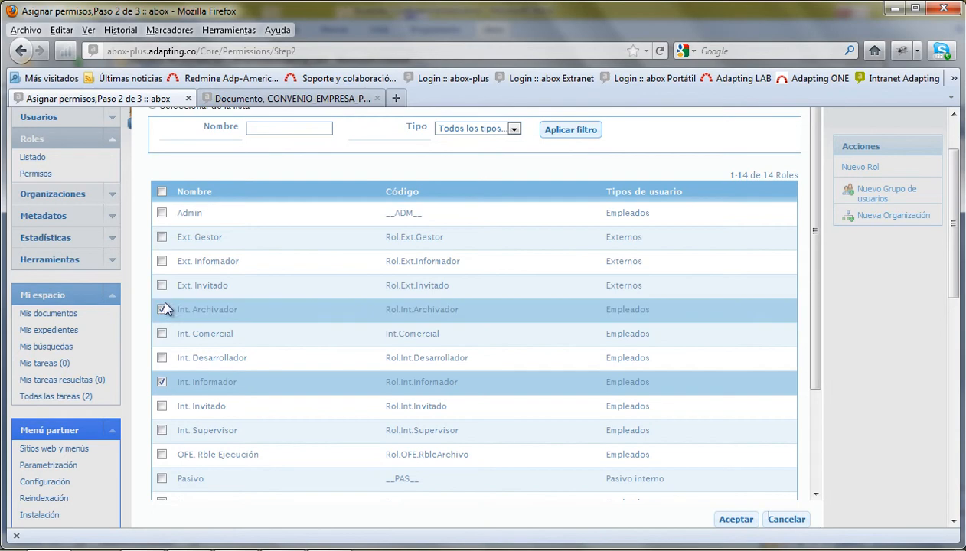
left_click(162, 214)
scroll(449, 337, "down", 1)
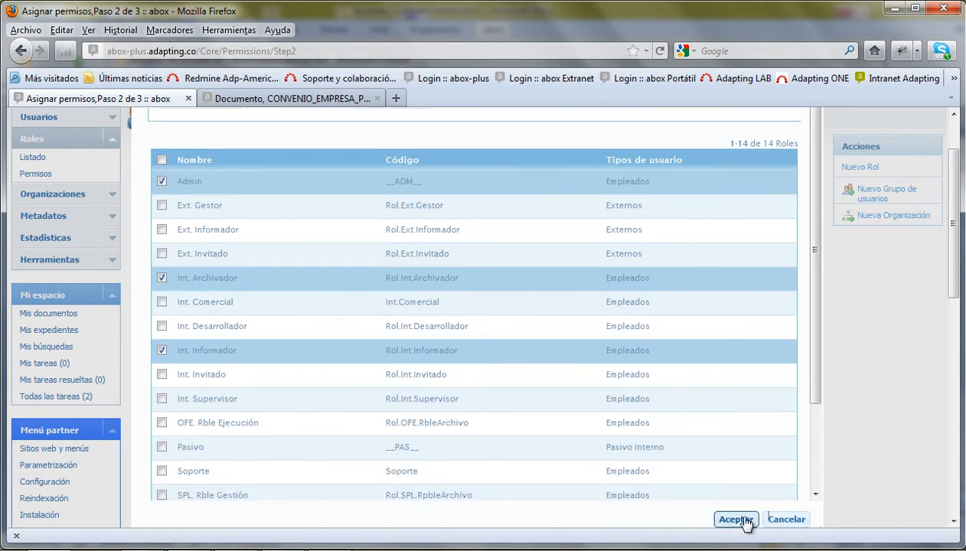
left_click(735, 520)
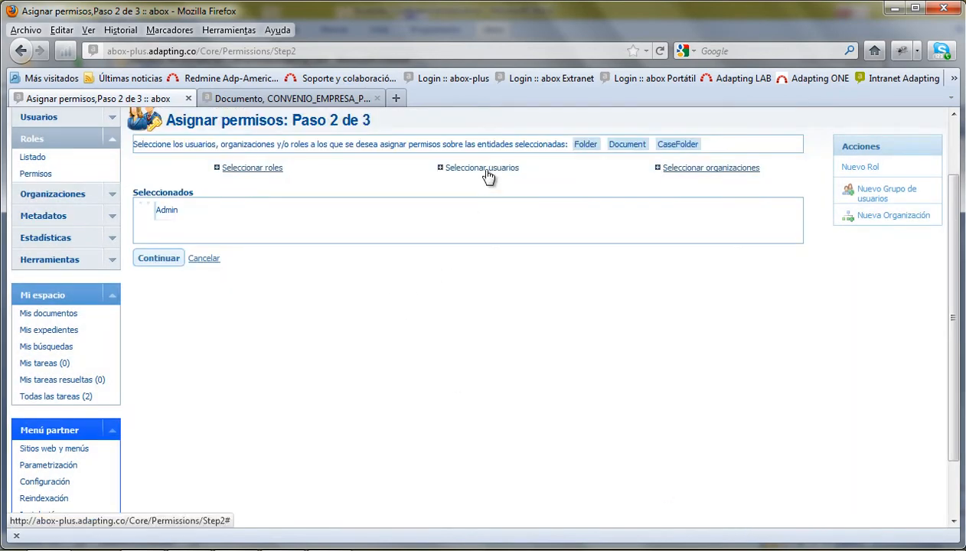
scroll(448, 216, "up", 2)
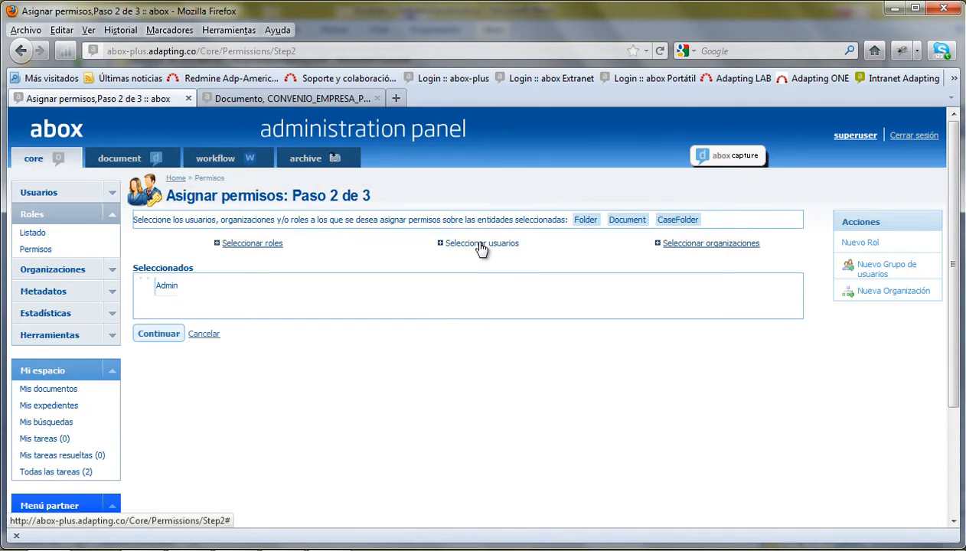
- Add user Empleado 2 and organization CONTROL ADMINISTRATIVO, then continue to step 3
left_click(481, 247)
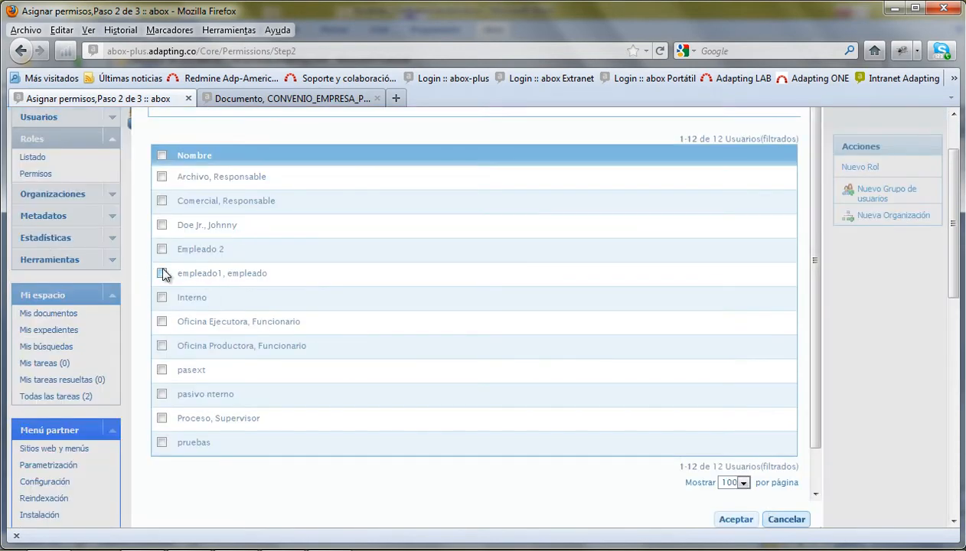
left_click(162, 249)
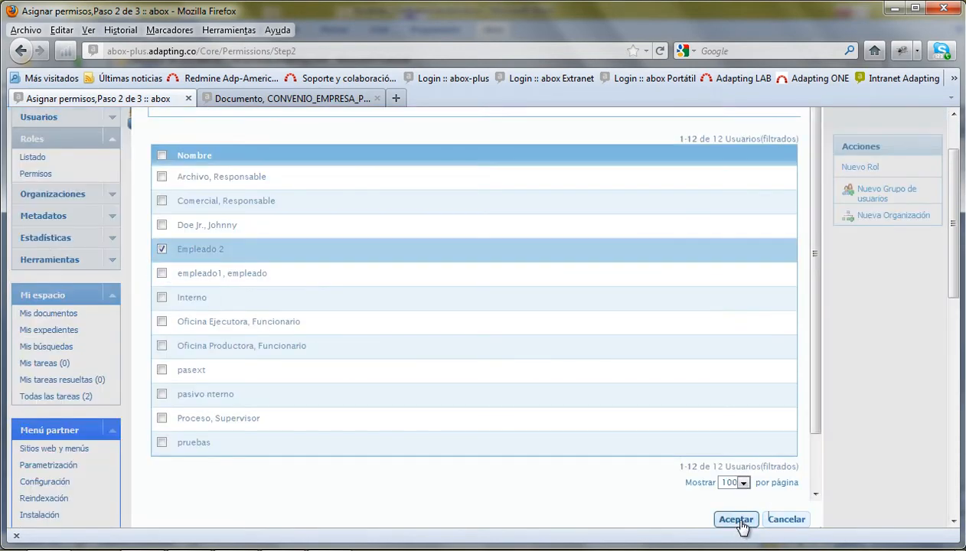
left_click(735, 519)
left_click(705, 170)
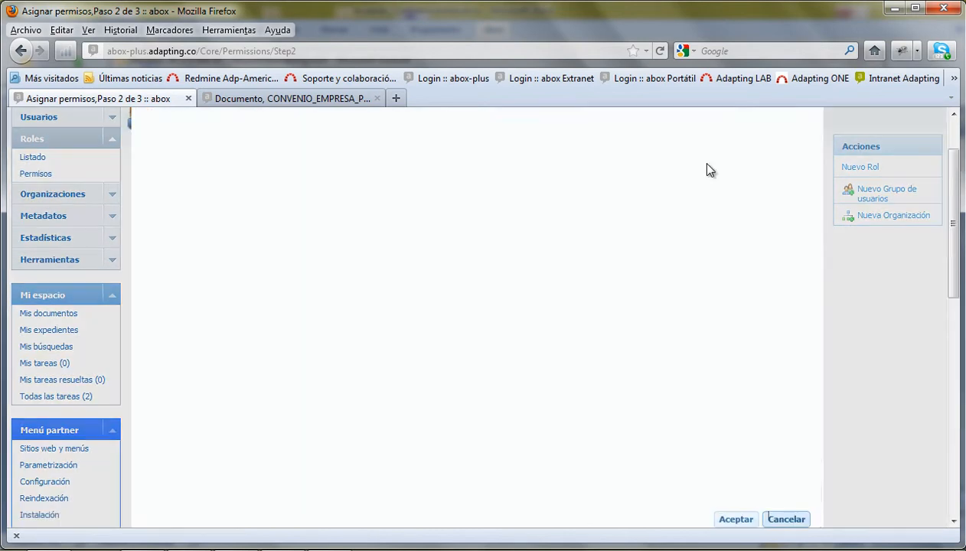
left_click(161, 350)
scroll(536, 398, "down", 1)
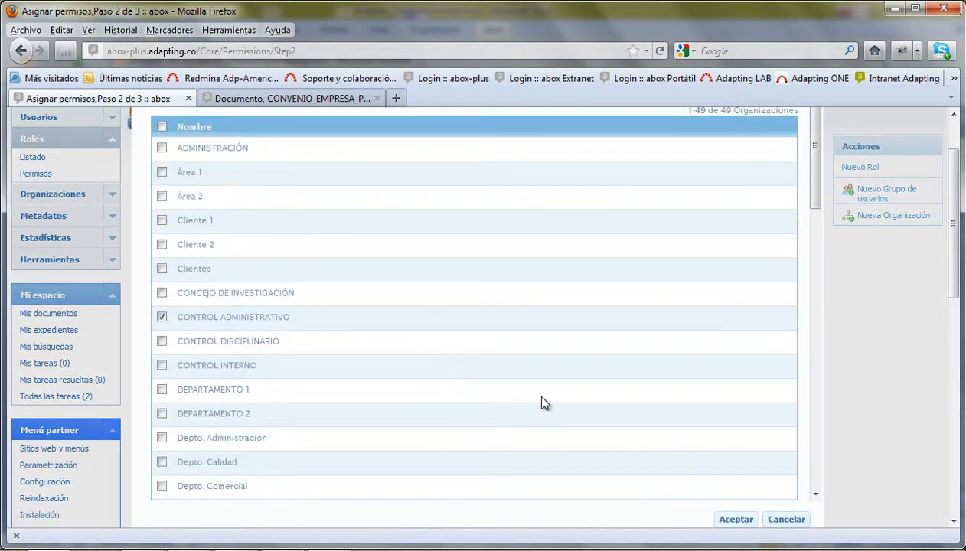
left_click(737, 519)
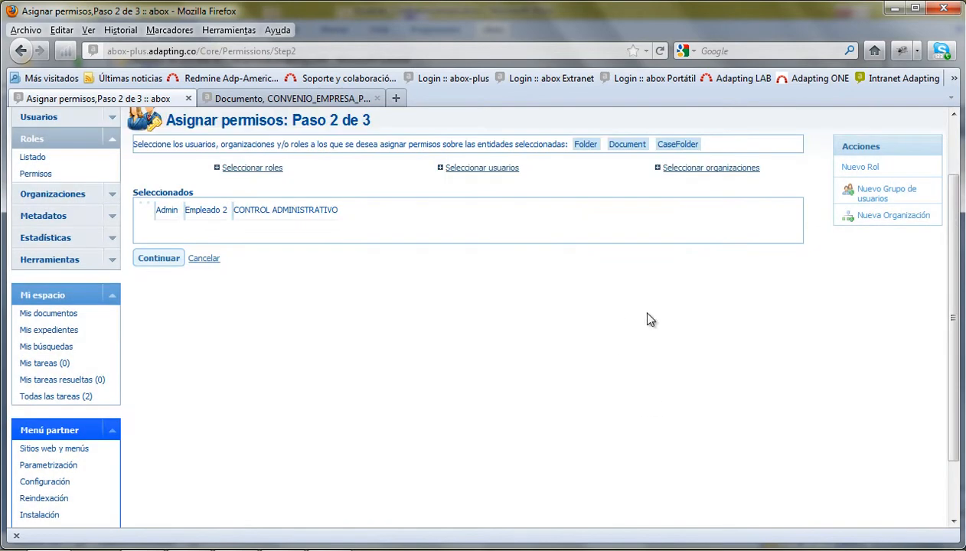
left_click(160, 259)
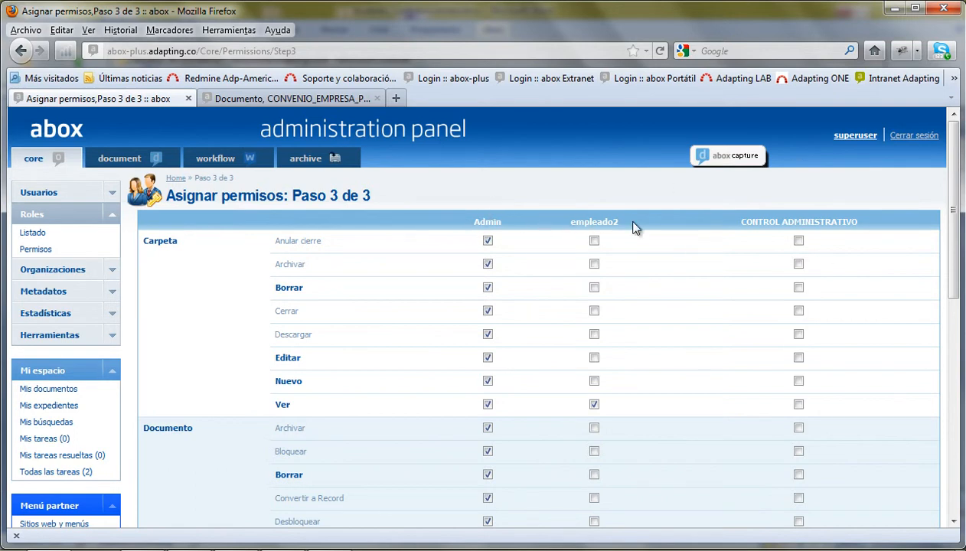
- Tick empleado2's first permission checkbox in the Documento rows of the grid
scroll(727, 308, "down", 2)
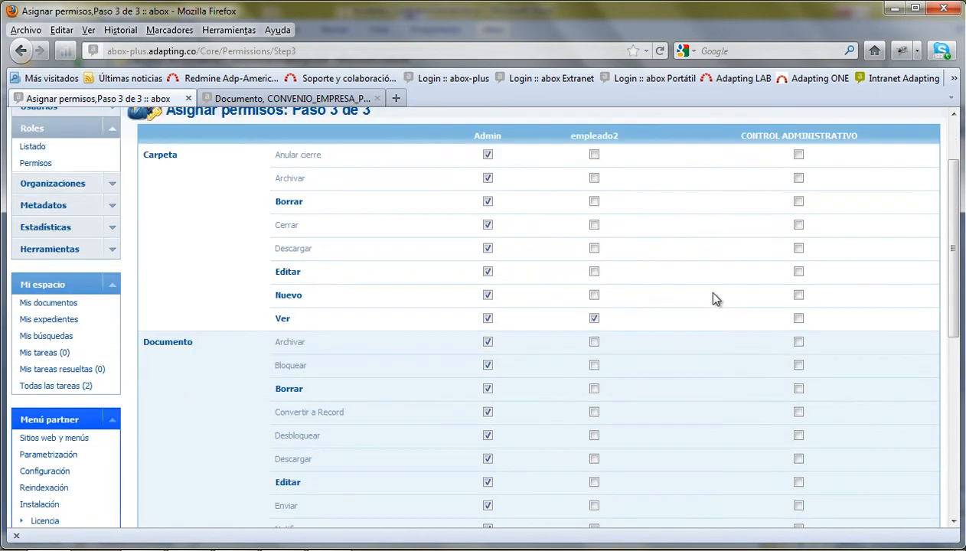
scroll(711, 299, "down", 2)
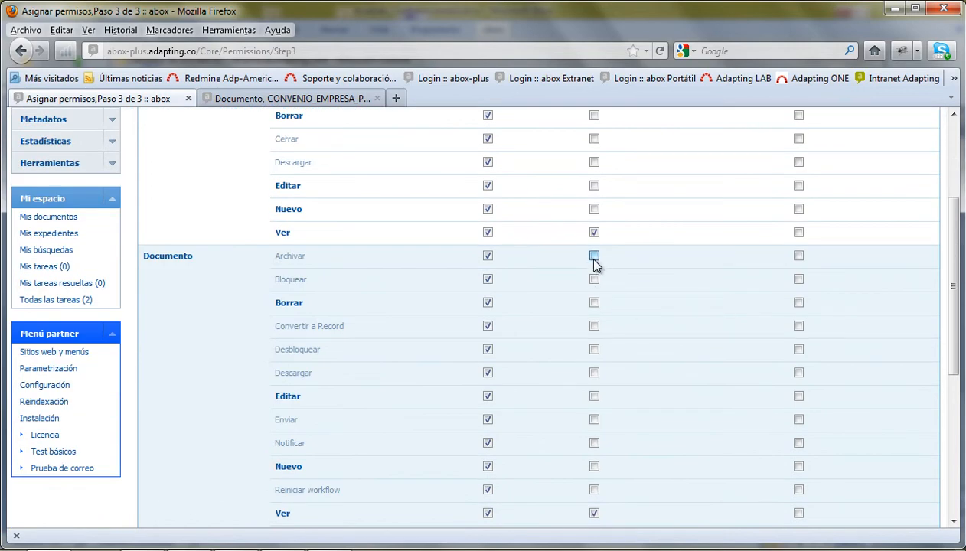
left_click(594, 303)
- Highlight the Bloquear and Convertir a Record permission labels while explaining them
scroll(663, 323, "down", 2)
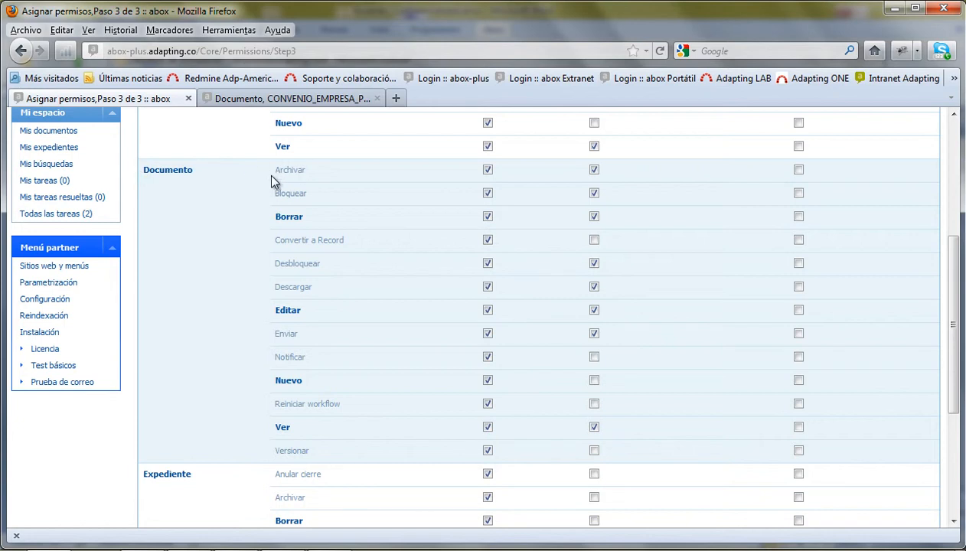
double_click(279, 195)
left_click_drag(274, 240, 357, 245)
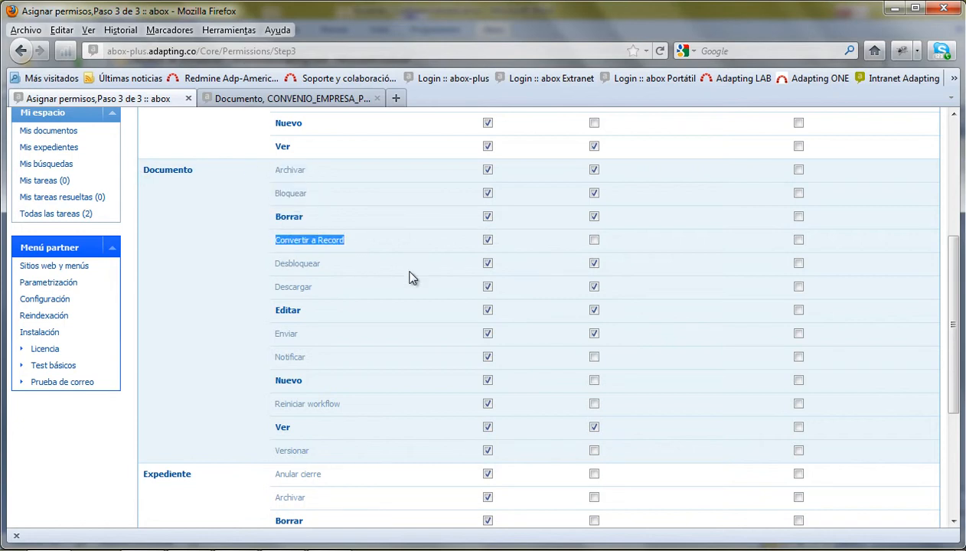
left_click(377, 257)
double_click(332, 239)
left_click_drag(274, 243, 356, 243)
- Highlight the Desbloquear, Descargar, Enviar, Notificar and Versionar permission labels
double_click(299, 263)
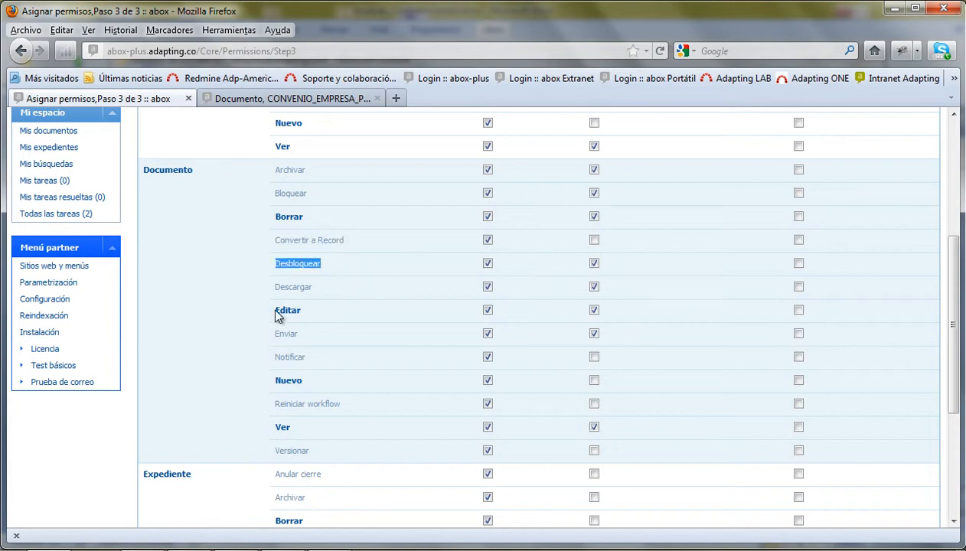
left_click(296, 286)
double_click(296, 286)
double_click(285, 334)
left_click(291, 358)
double_click(291, 357)
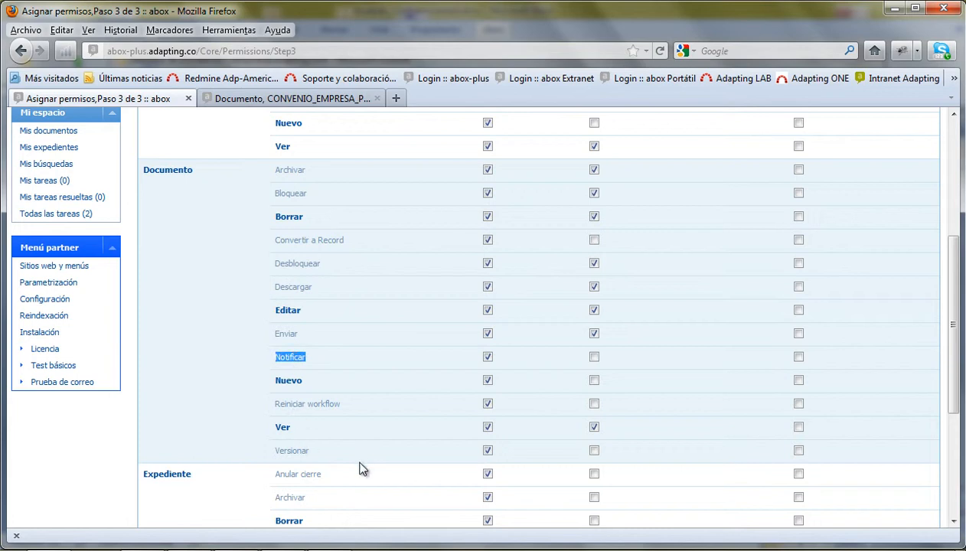
double_click(292, 450)
scroll(374, 461, "up", 5)
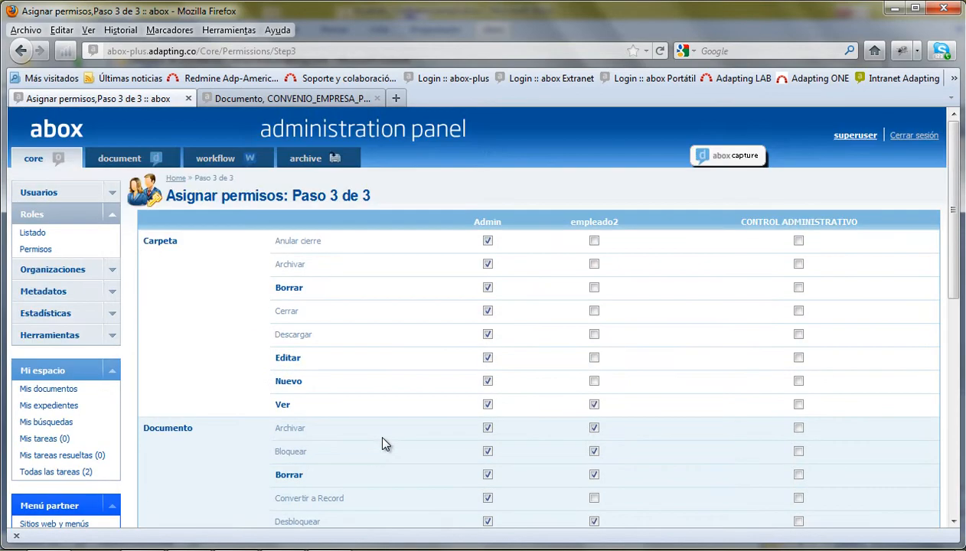
- Collapse Roles and open the Organizaciones listing
left_click(111, 218)
left_click(113, 240)
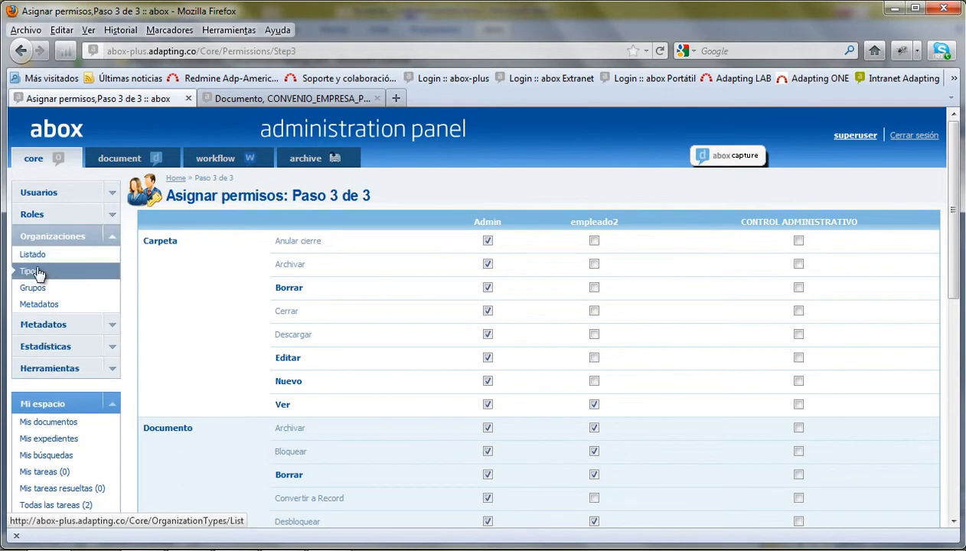
left_click(33, 260)
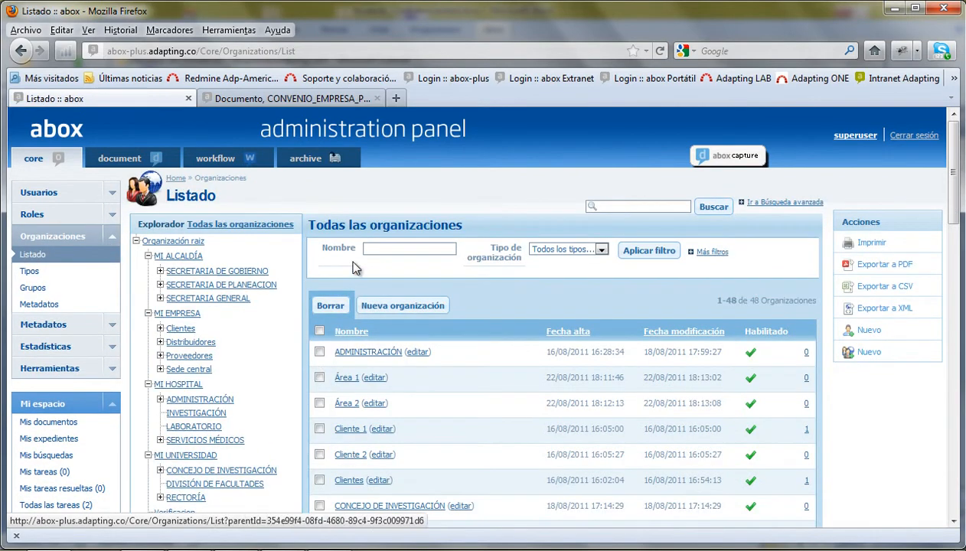
scroll(264, 283, "down", 2)
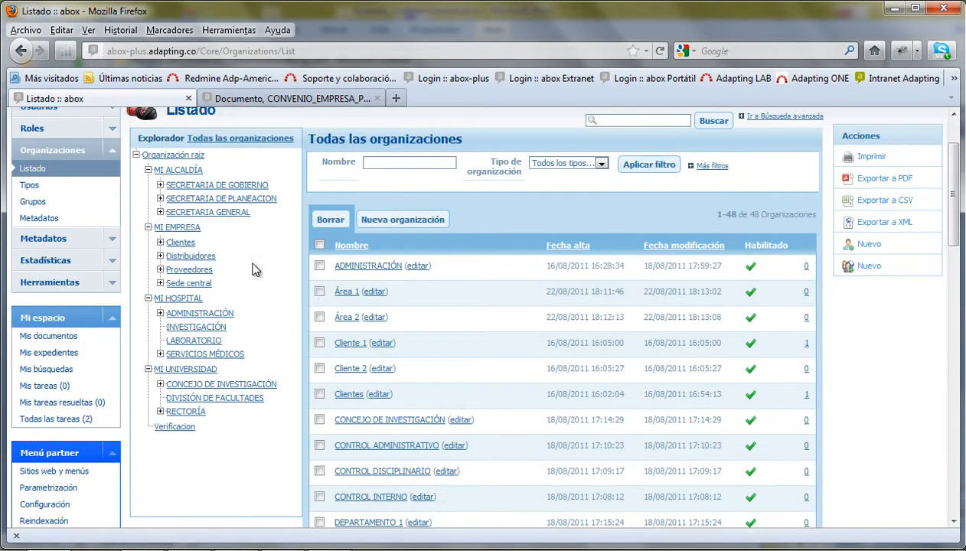
left_click(184, 199)
- Expand SECRETARIA DE GOBIERNO, SECRETARIA DE PLANEACION, SECRETARIA GENERAL, Clientes, Distribuidores and Proveedores
left_click(160, 185)
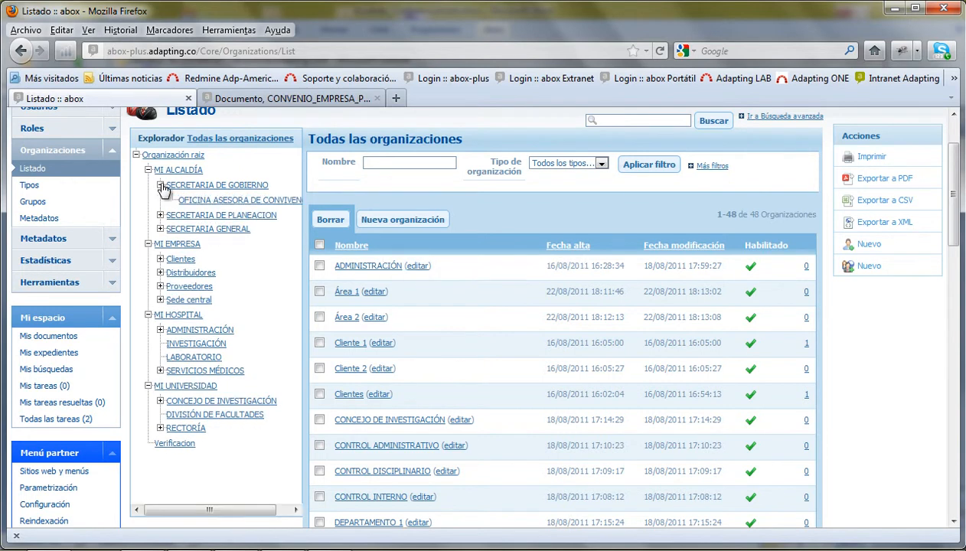
left_click(160, 216)
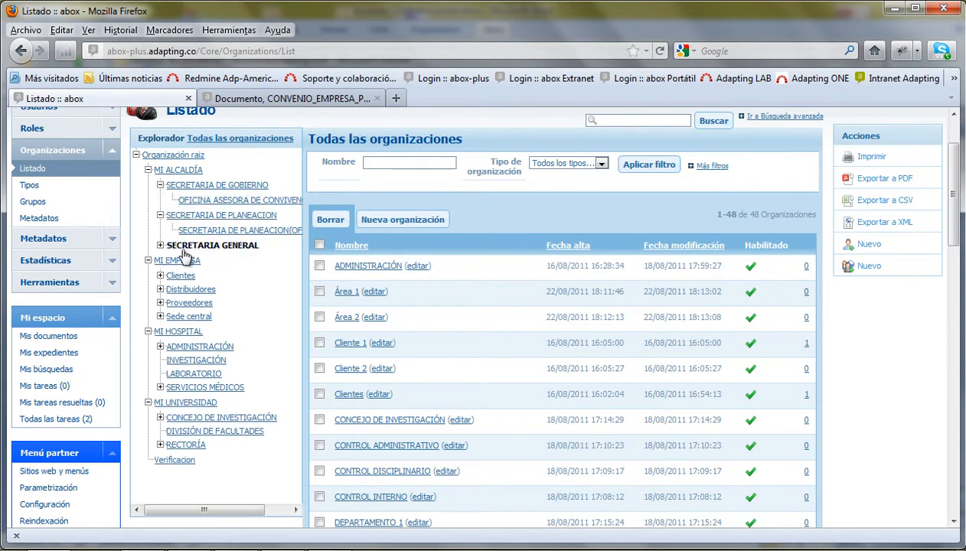
left_click(160, 245)
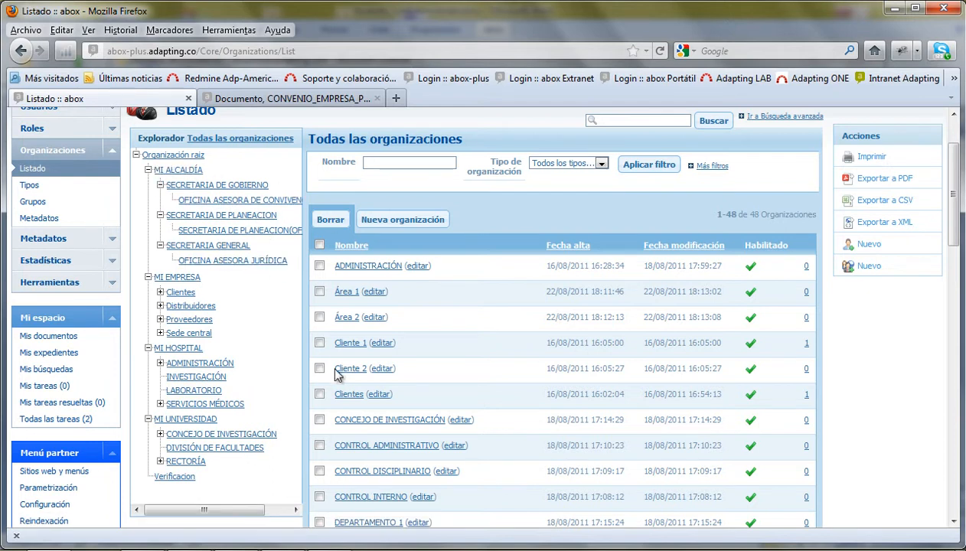
left_click(160, 293)
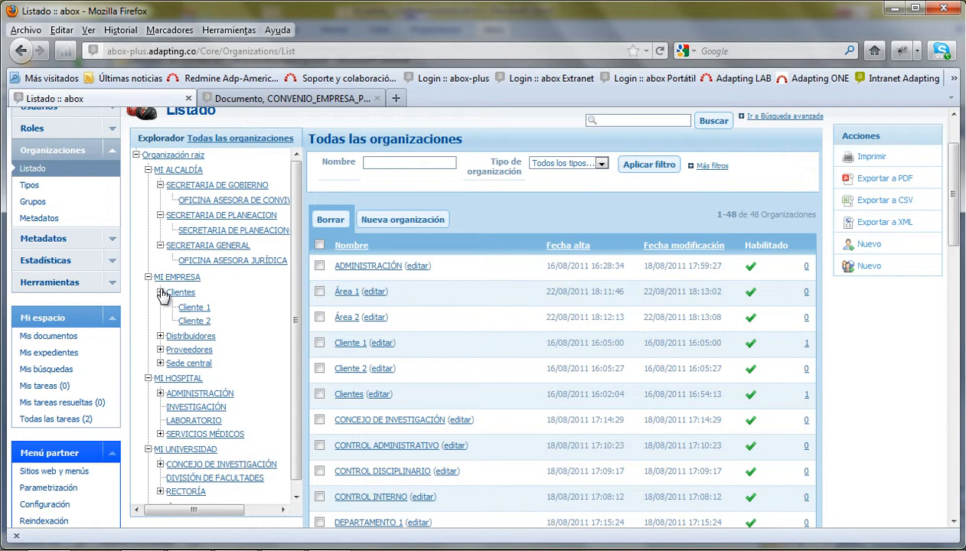
left_click(161, 337)
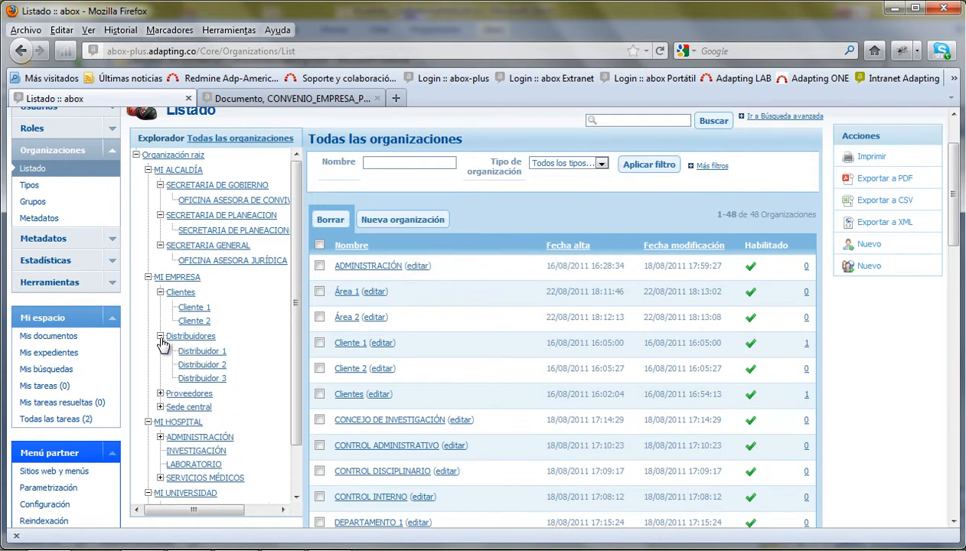
left_click(160, 394)
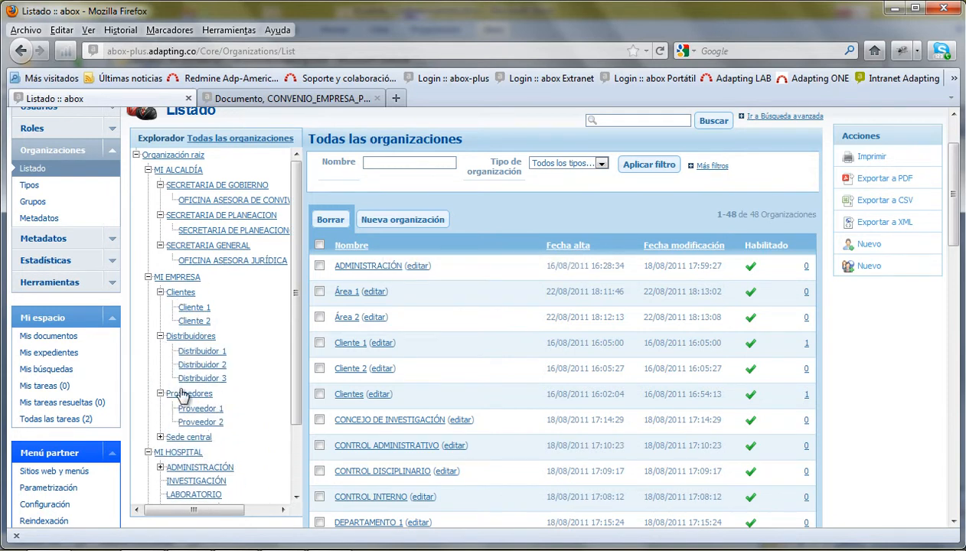
- Expand Sede central and select OFICINA ASESORA DE CONVIVENCIA in the tree
scroll(296, 379, "down", 1)
scroll(295, 383, "down", 1)
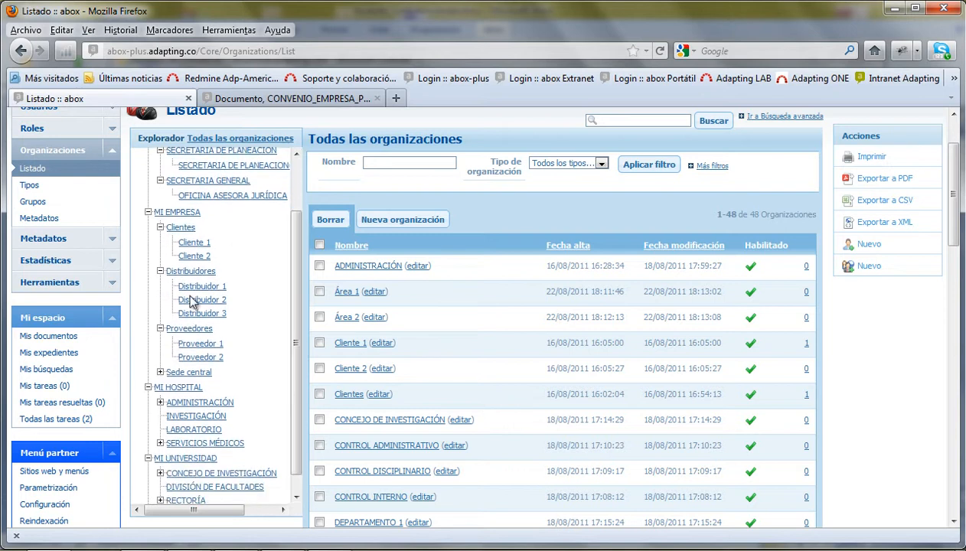
left_click(161, 373)
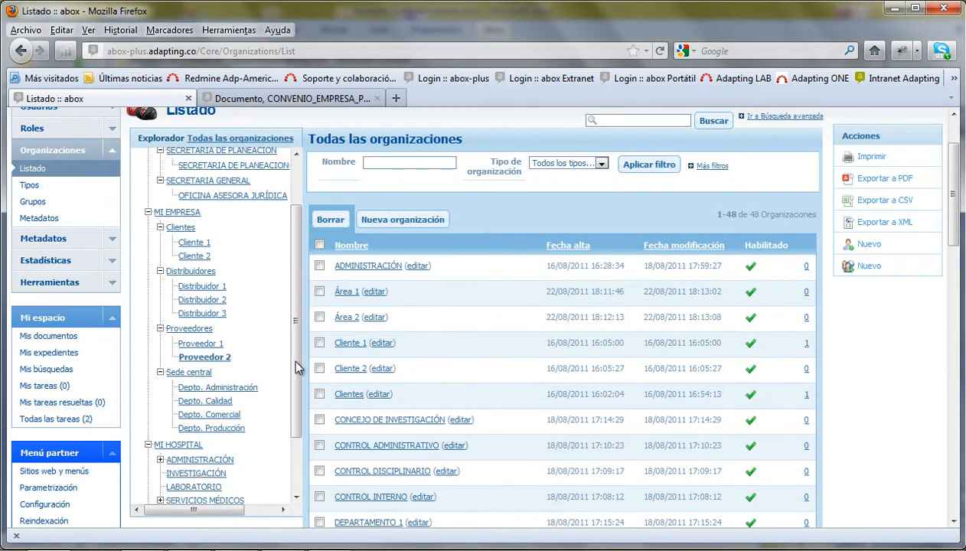
scroll(295, 363, "down", 1)
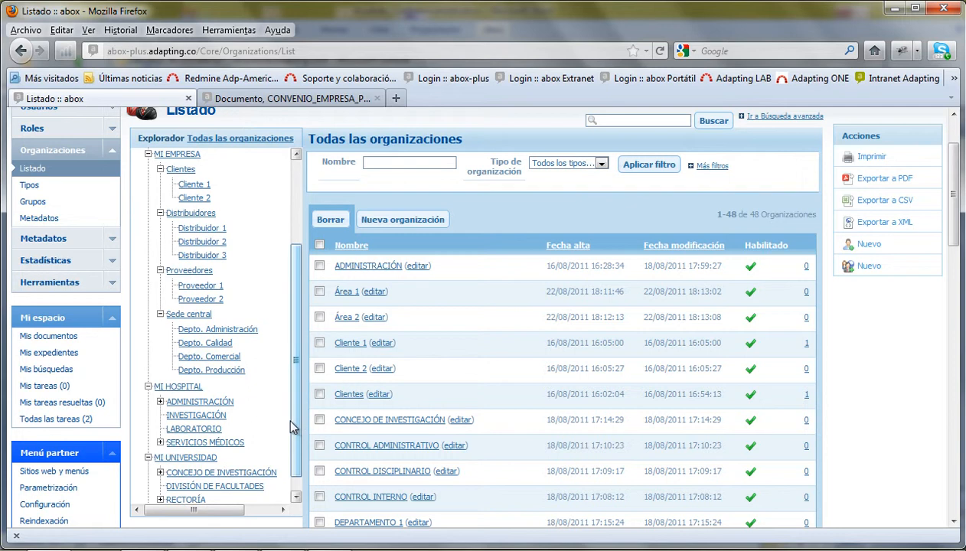
left_click_drag(298, 420, 317, 297)
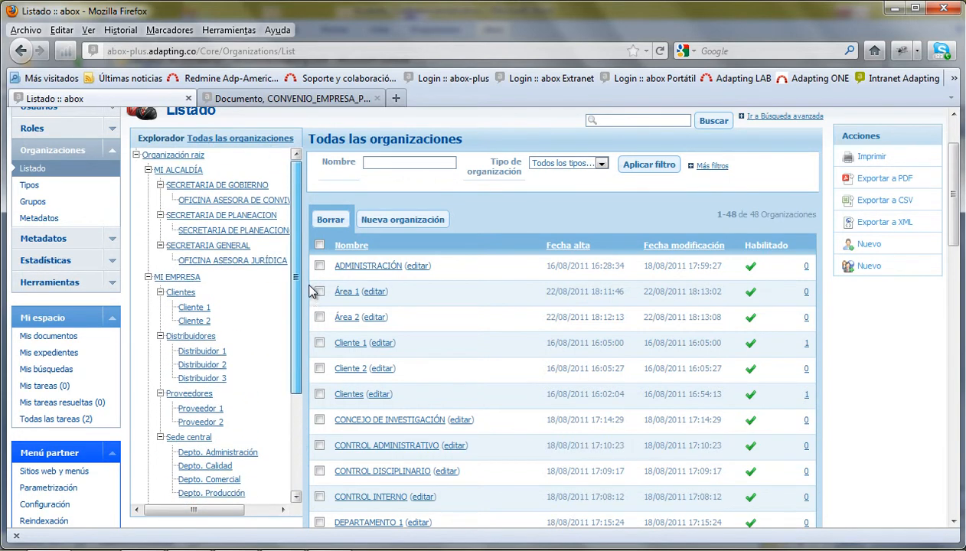
left_click(228, 201)
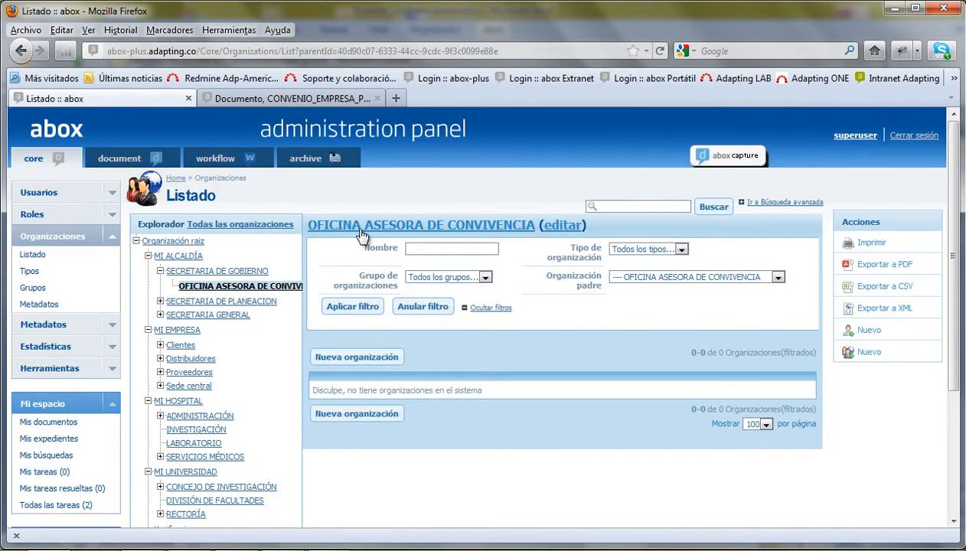
- Open OFICINA ASESORA DE CONVIVENCIA, check its Metadatos tab, then return to its Datos básicos
left_click(459, 225)
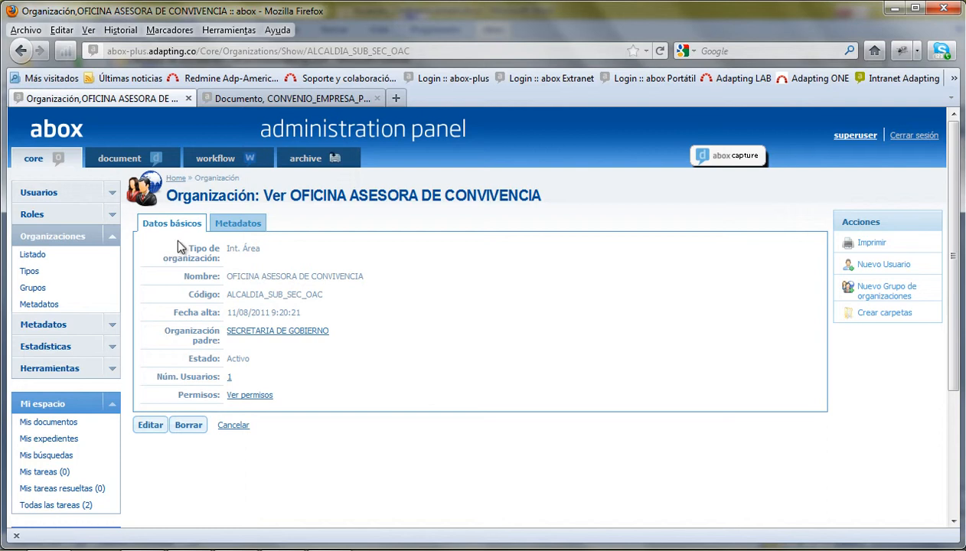
left_click(246, 223)
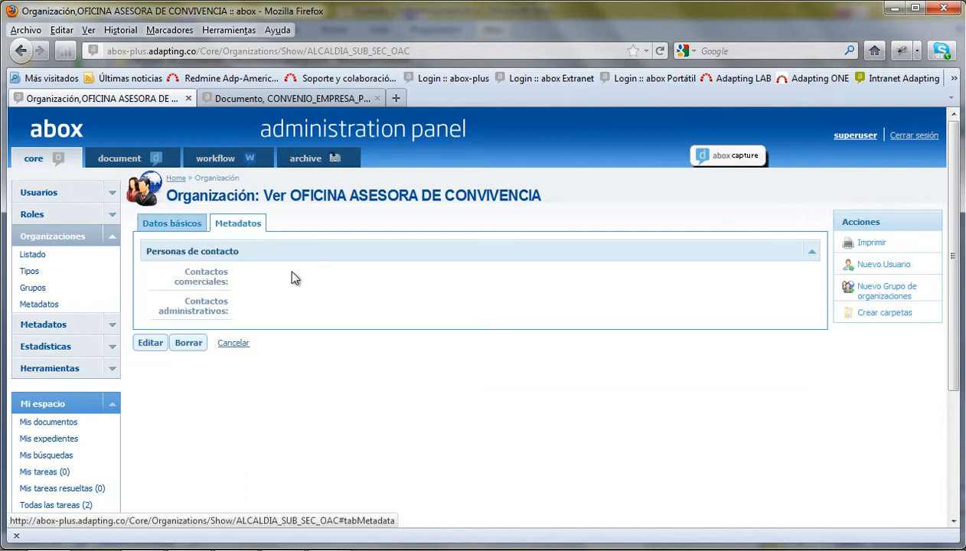
left_click(167, 226)
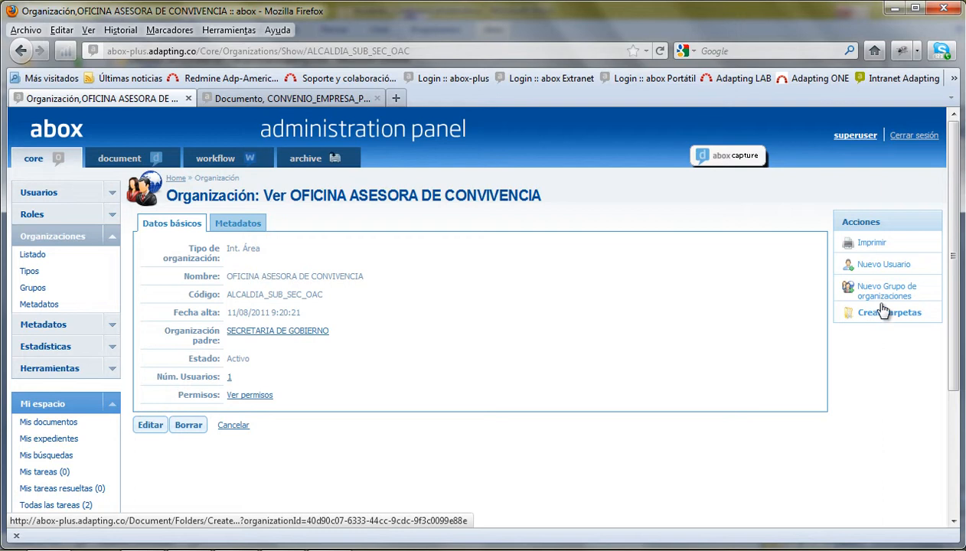
left_click(107, 236)
- Show the Esquemas Expediente list of 11 case-folder metadata schemas under Metadatos > Esquemas
left_click(111, 259)
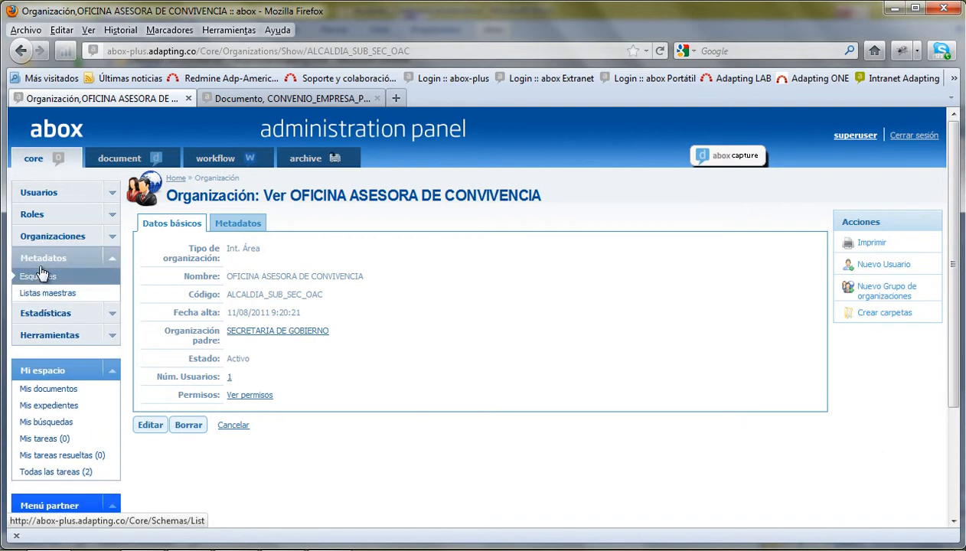
left_click(32, 278)
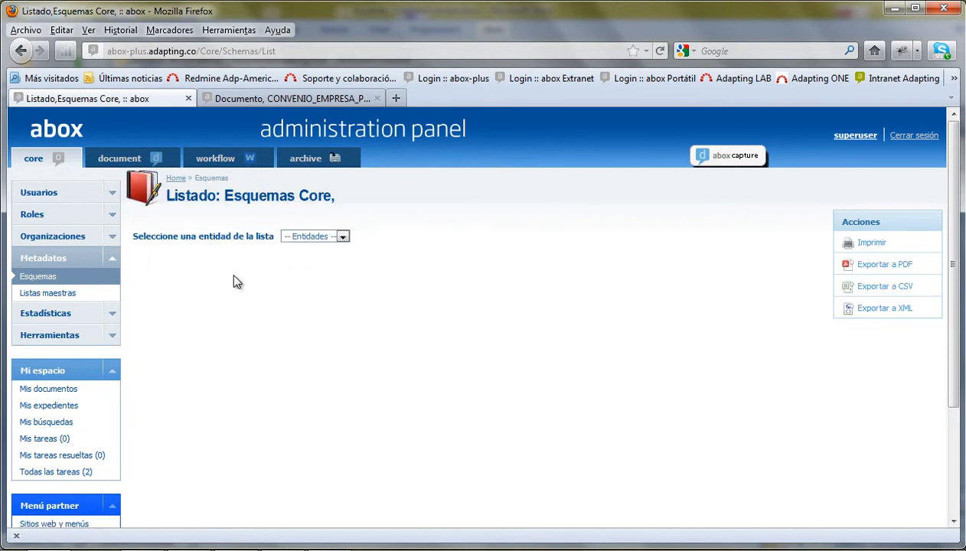
left_click(331, 239)
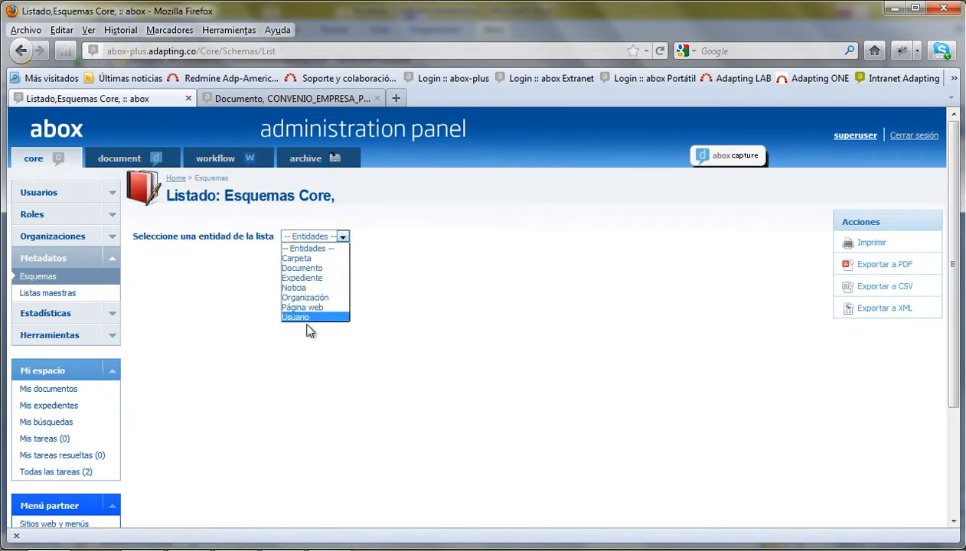
left_click(306, 278)
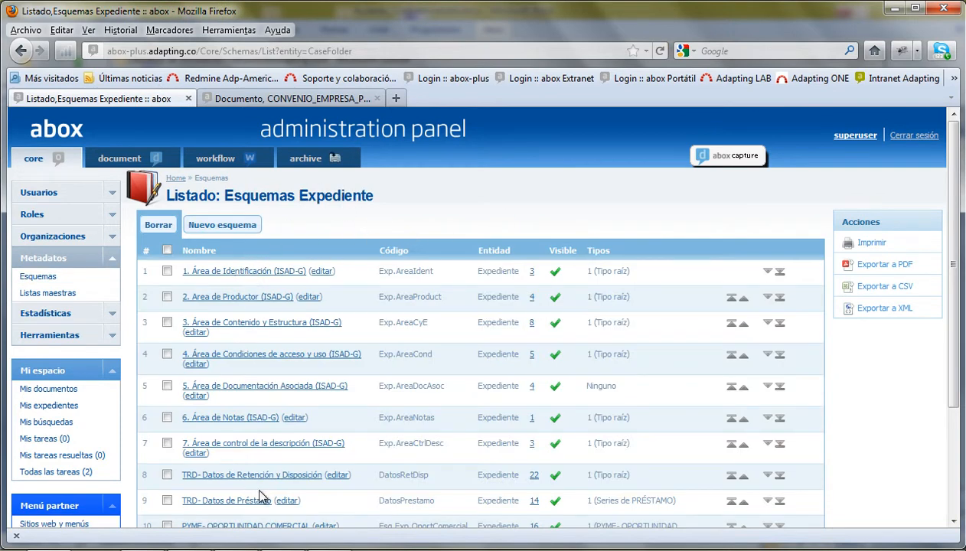
scroll(281, 511, "down", 2)
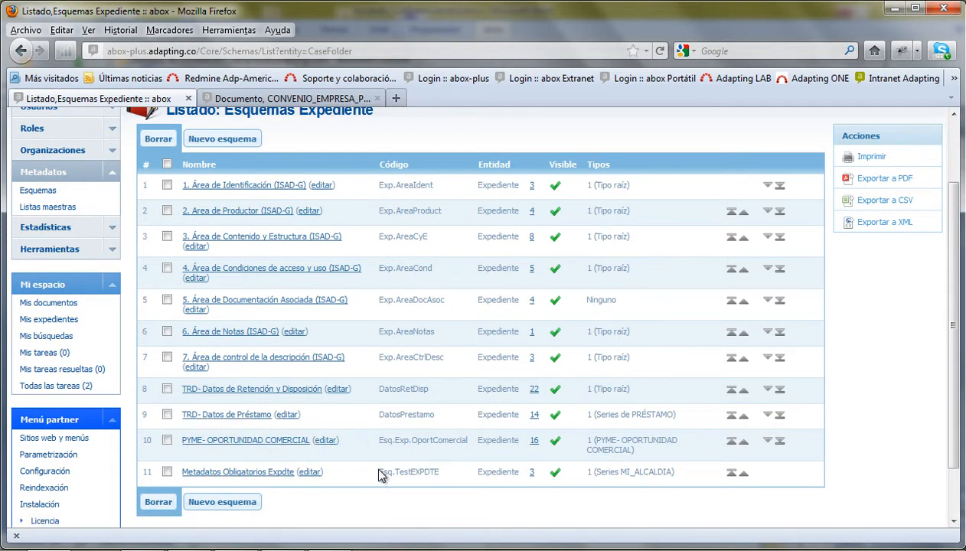
- Review the TRD- Datos de Retención y Disposición fields and start a new metadata field (DatosRetDisp.942)
left_click(535, 396)
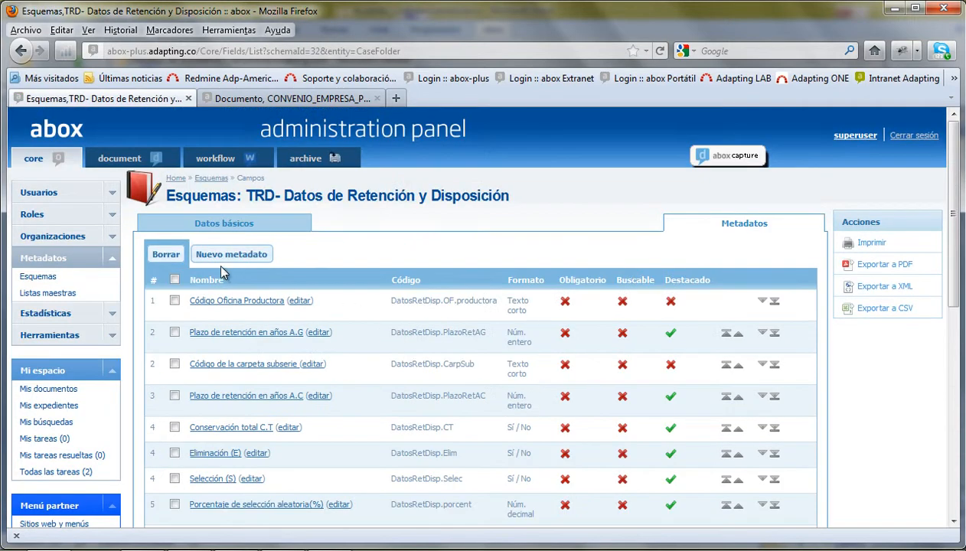
scroll(364, 314, "down", 4)
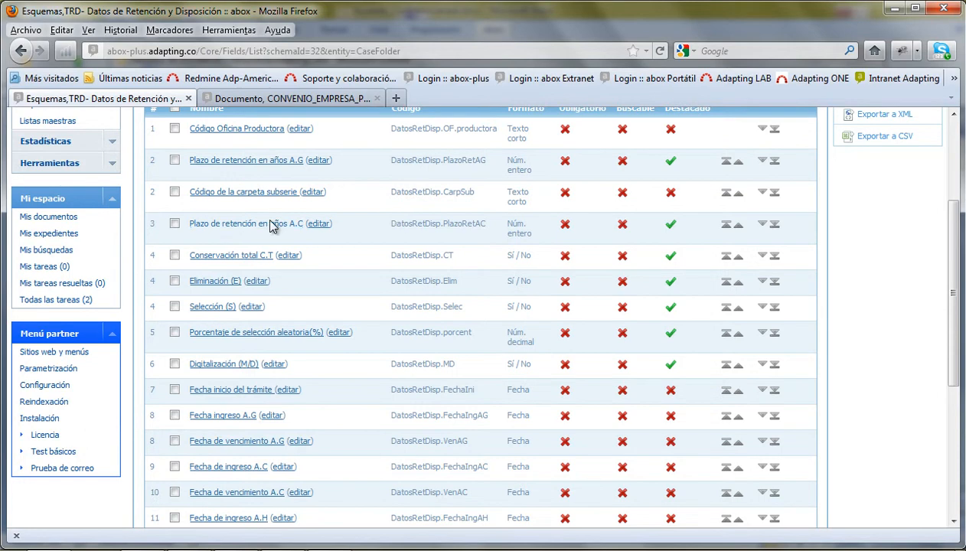
scroll(346, 375, "down", 2)
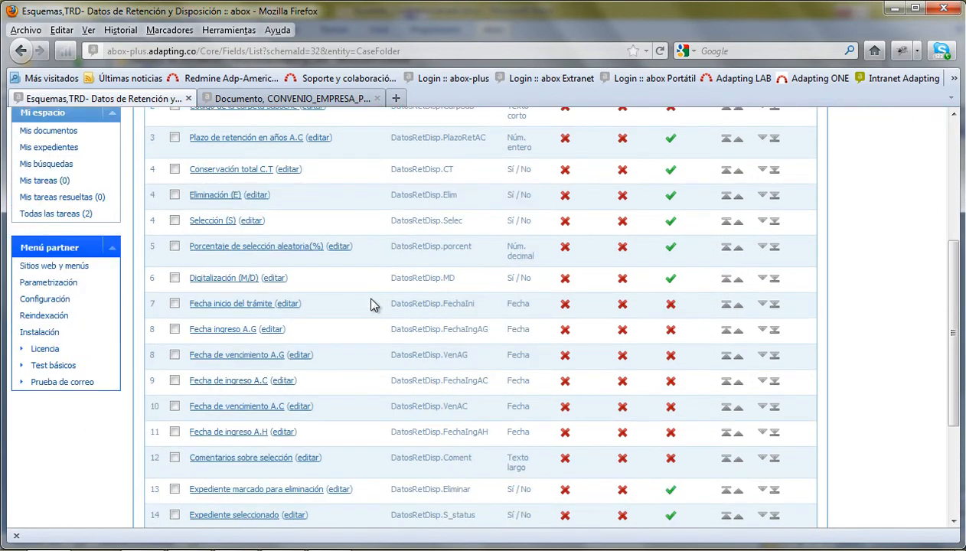
scroll(345, 348, "down", 2)
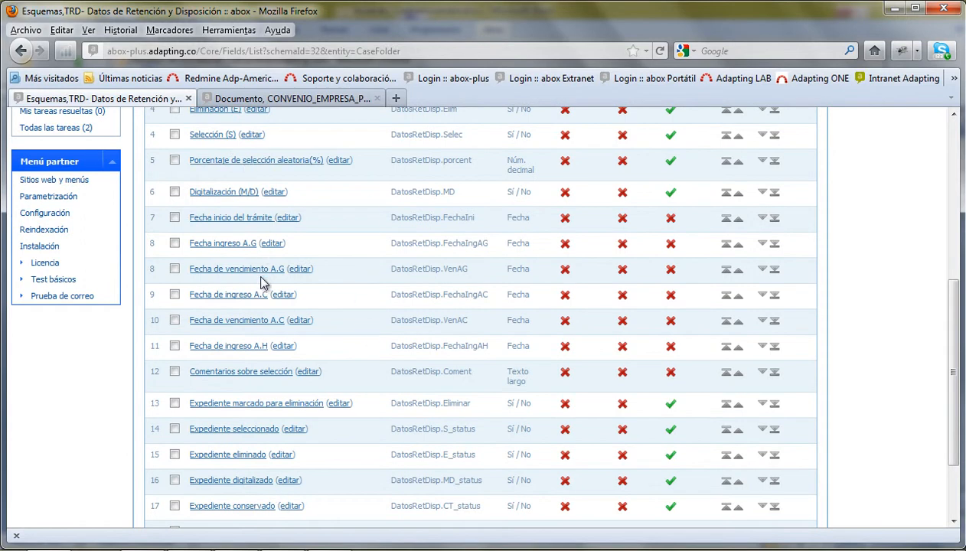
scroll(259, 347, "down", 3)
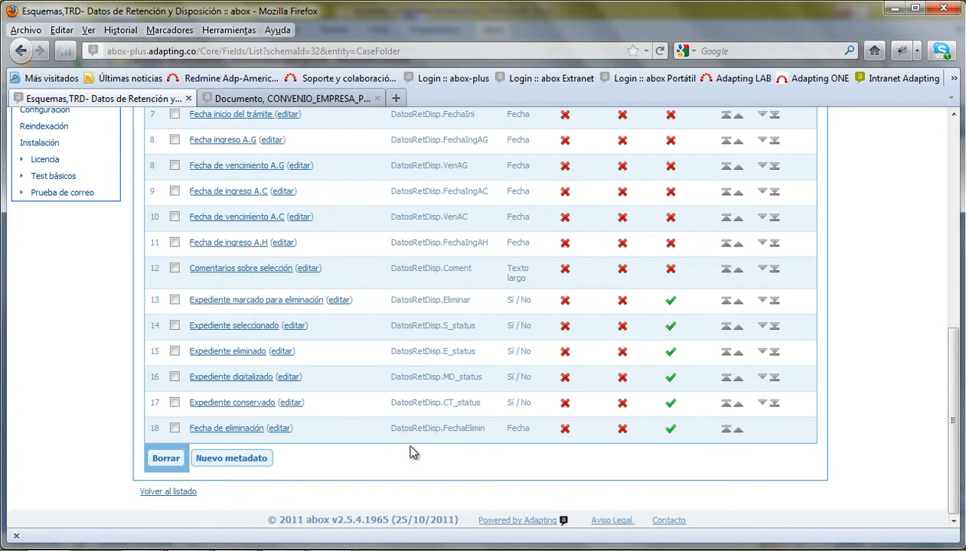
left_click(224, 456)
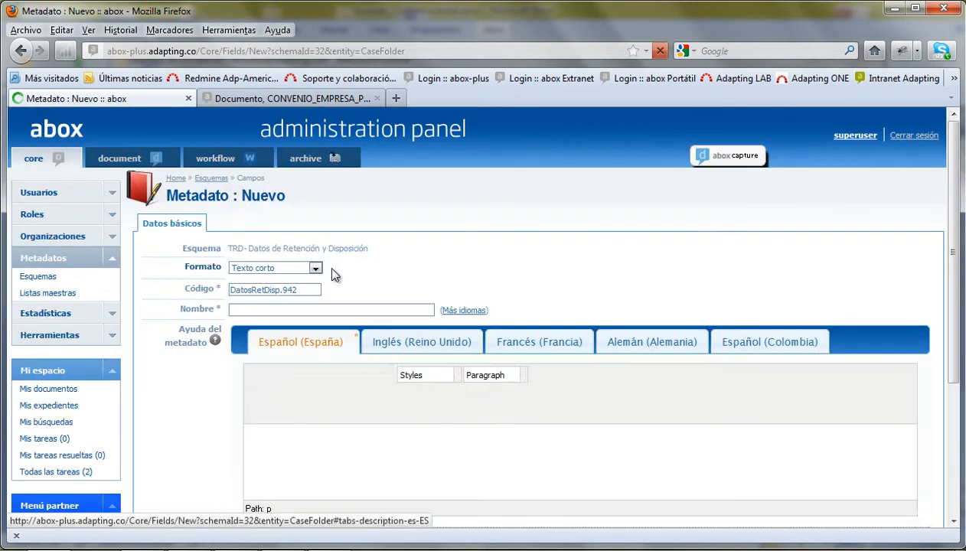
- Set the new field's Formato to 'Enlace a usuario', which adds a Tipo de usuario setting
left_click(275, 268)
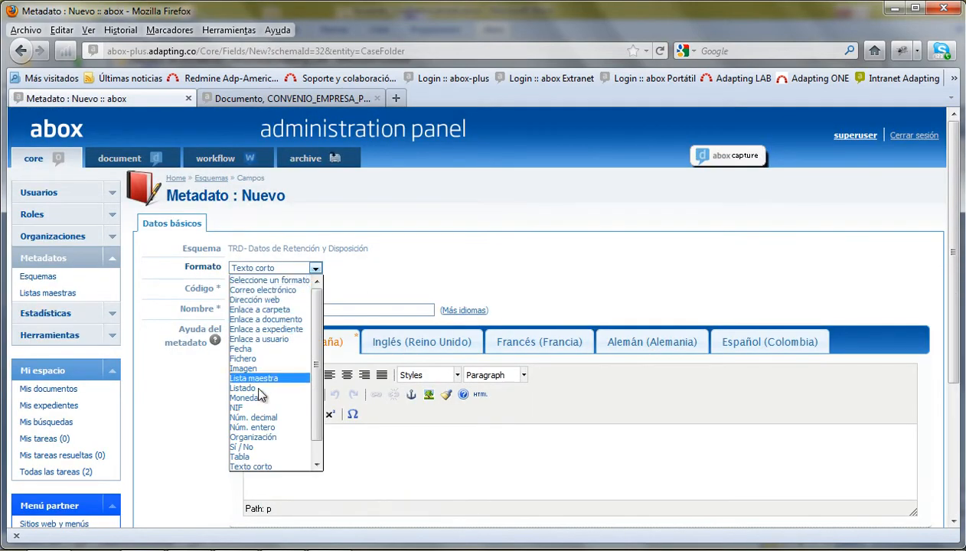
scroll(260, 318, "down", 1)
left_click(263, 320)
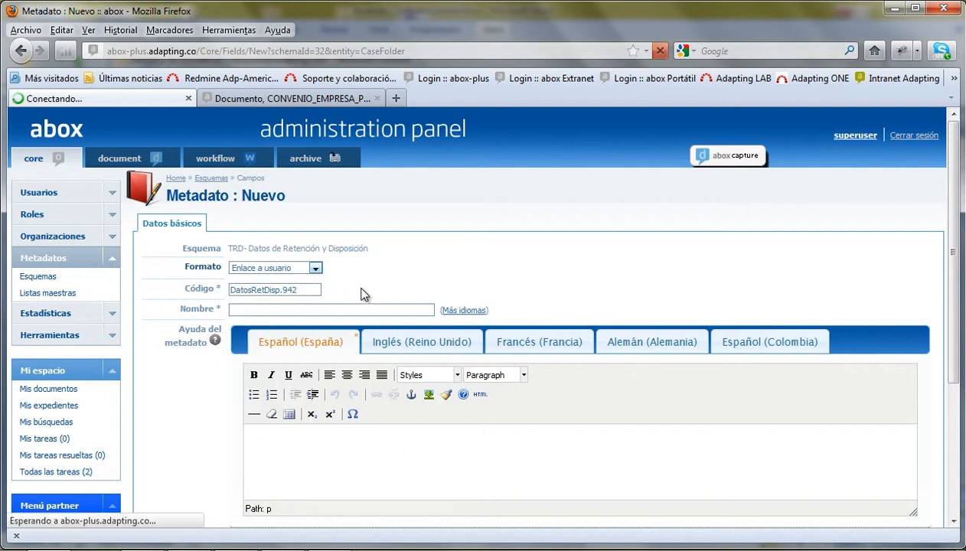
scroll(373, 403, "down", 4)
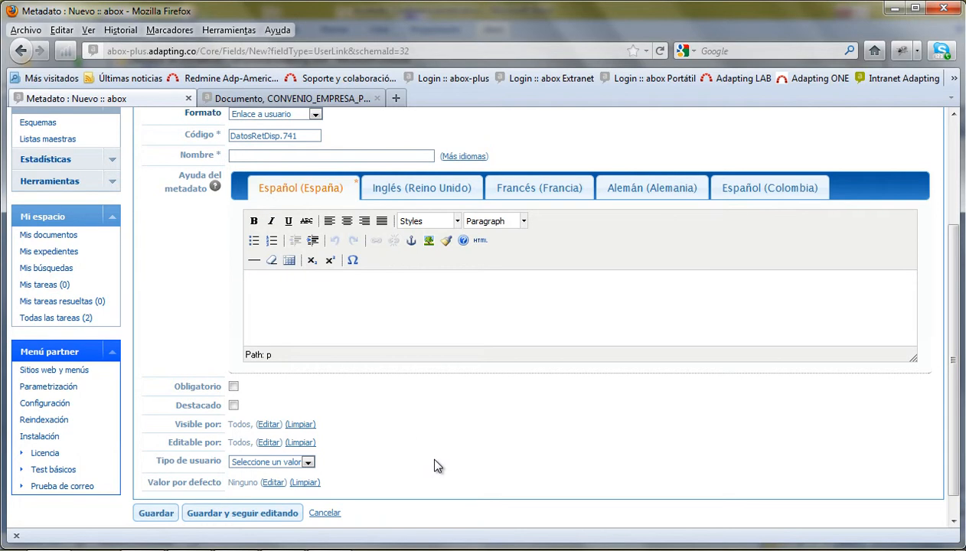
scroll(432, 467, "up", 4)
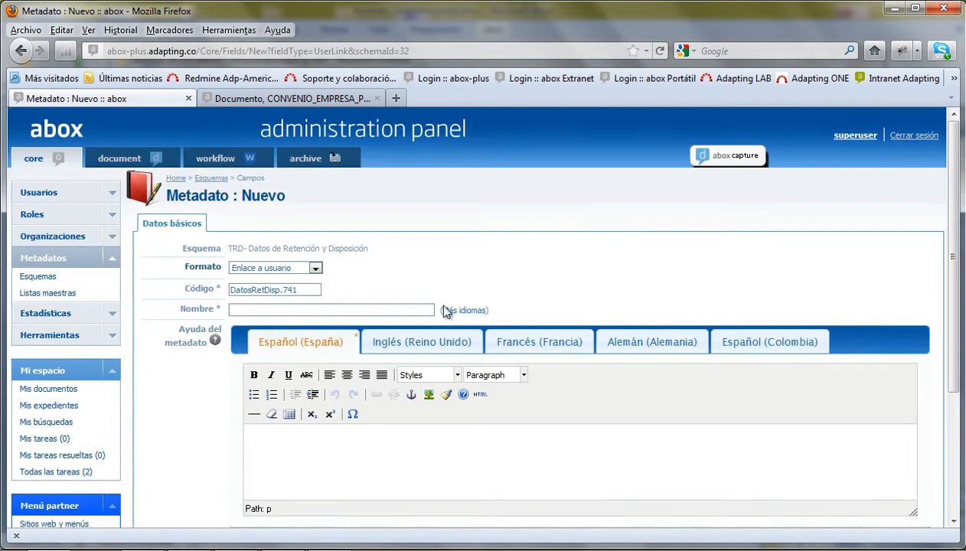
- Look over the three Listas maestras, then open the Accesos log of LogOn/LogOff entries
left_click(35, 296)
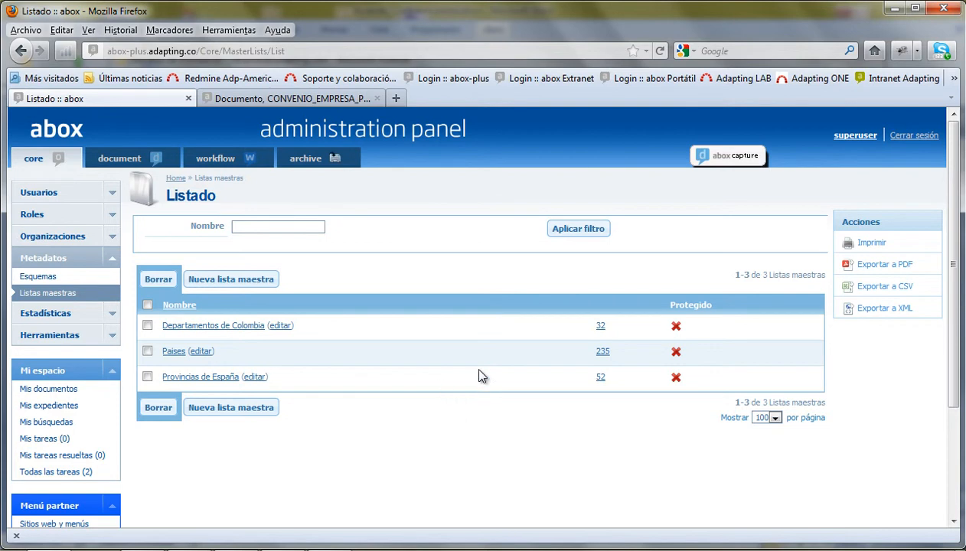
left_click(116, 260)
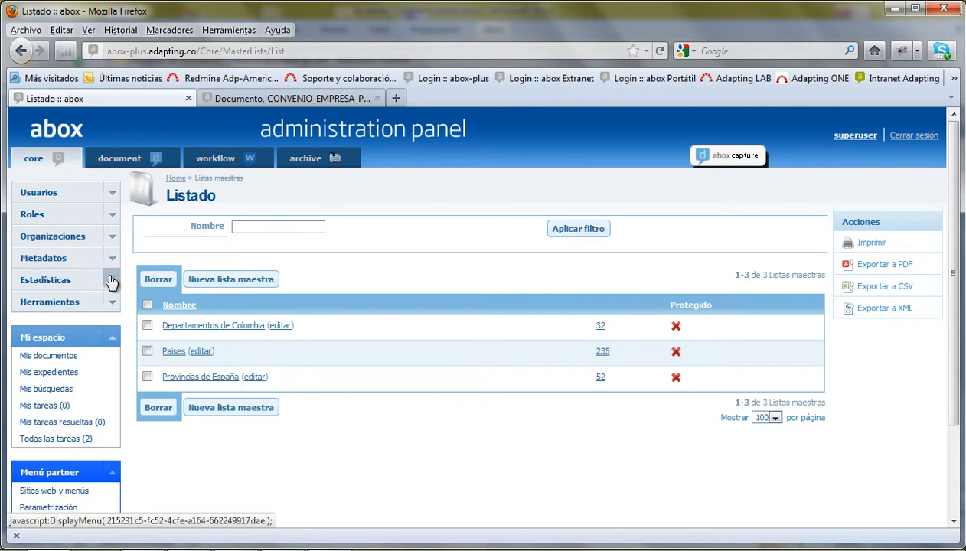
left_click(112, 281)
left_click(33, 300)
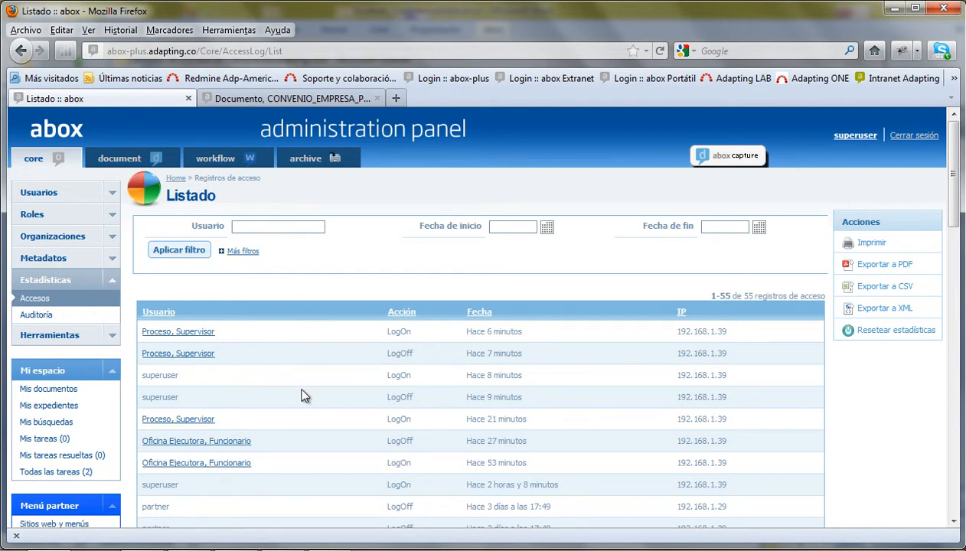
- Open the Auditoría log of 15355 registered actions and cancel its EventLog.csv export
left_click(28, 319)
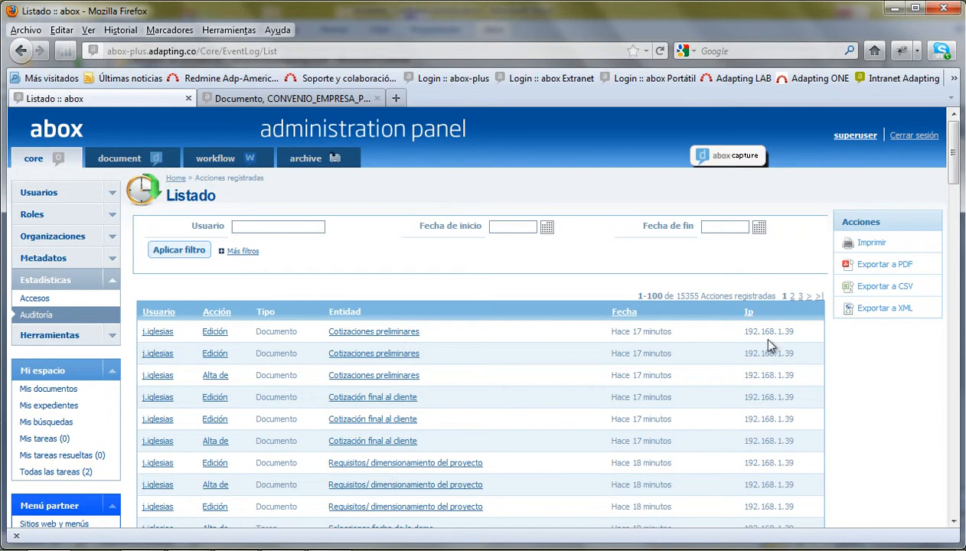
left_click(887, 287)
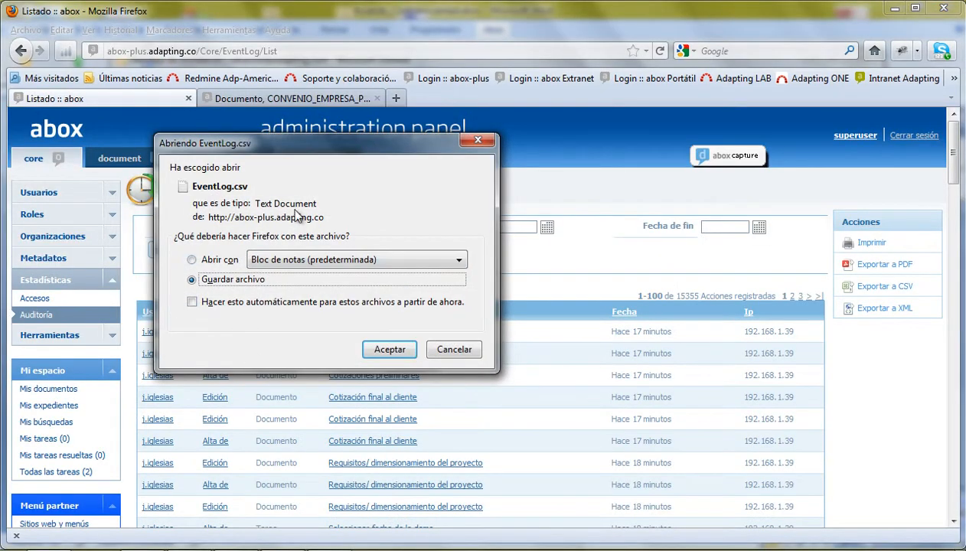
left_click(451, 352)
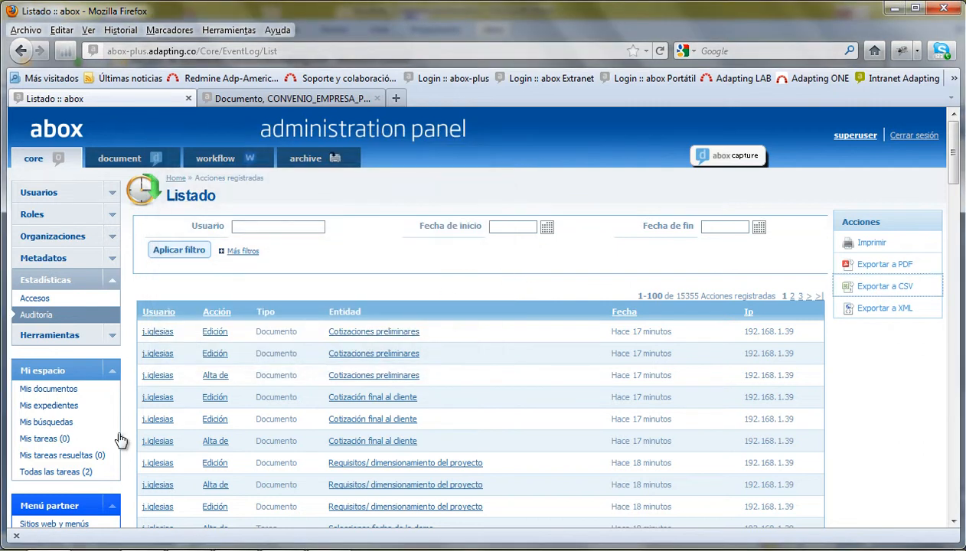
left_click(112, 280)
left_click(112, 305)
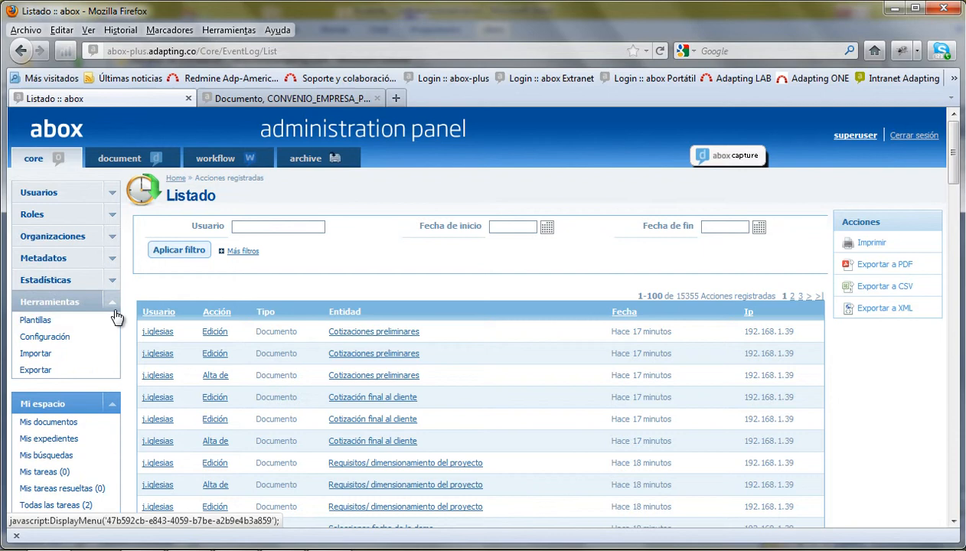
- Open Herramientas > Configuración and check the maximum password length and 10000000-byte maximum file size
left_click(43, 339)
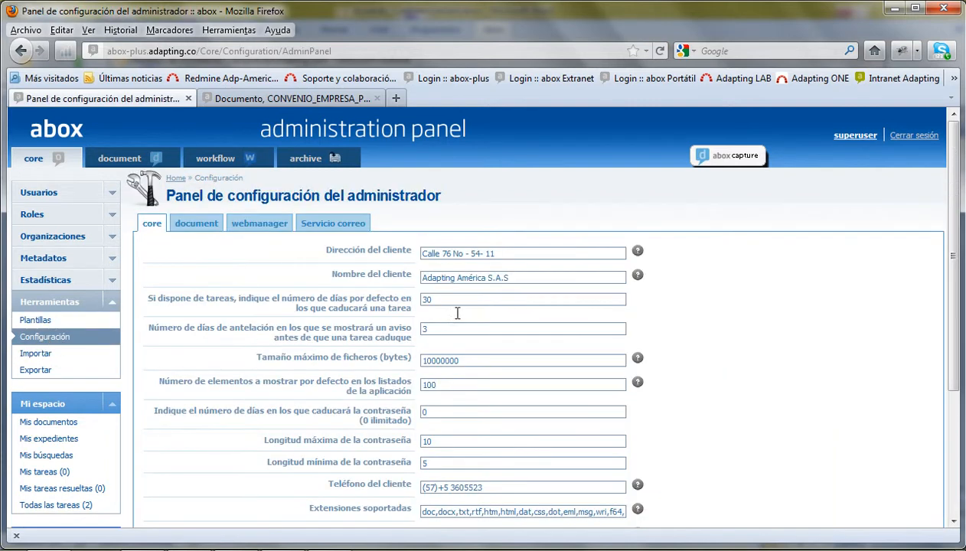
scroll(491, 352, "down", 4)
left_click_drag(261, 268, 470, 270)
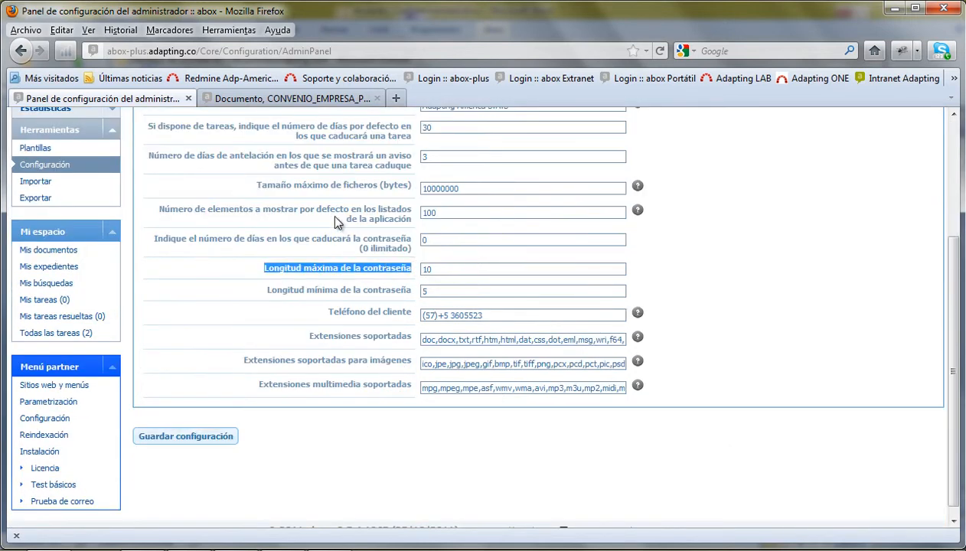
scroll(337, 229, "up", 4)
left_click_drag(264, 357, 426, 360)
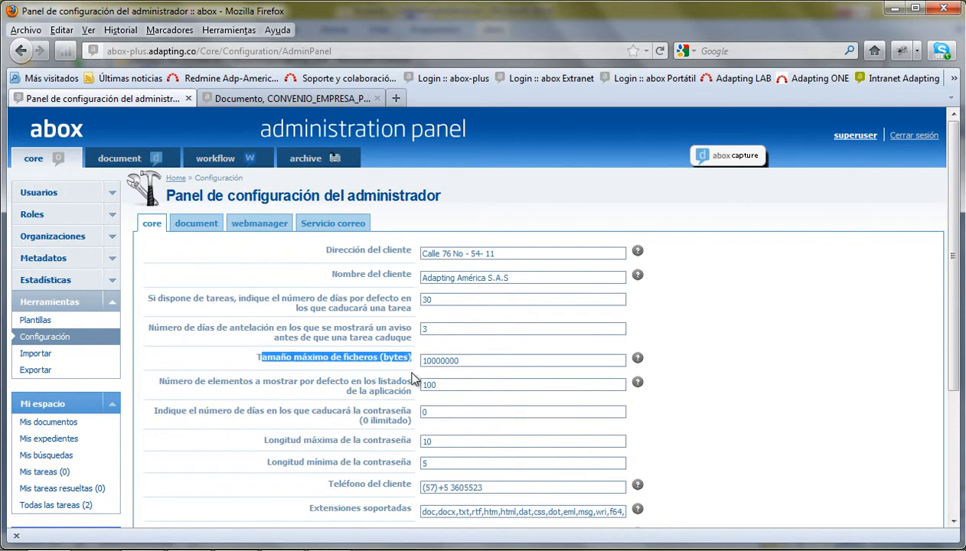
- Look through the document, webmanager and Servicio correo settings, then return to core settings
left_click(191, 227)
left_click(272, 228)
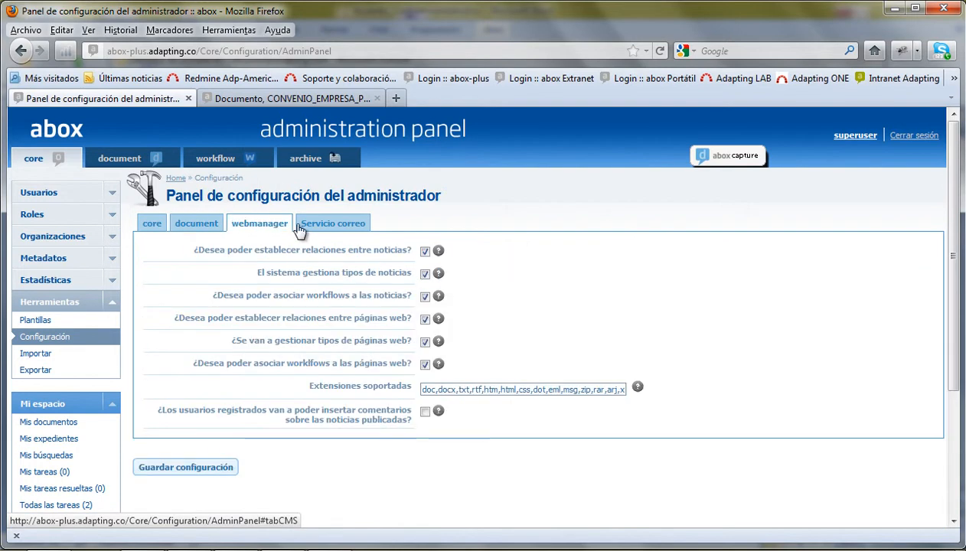
left_click(337, 226)
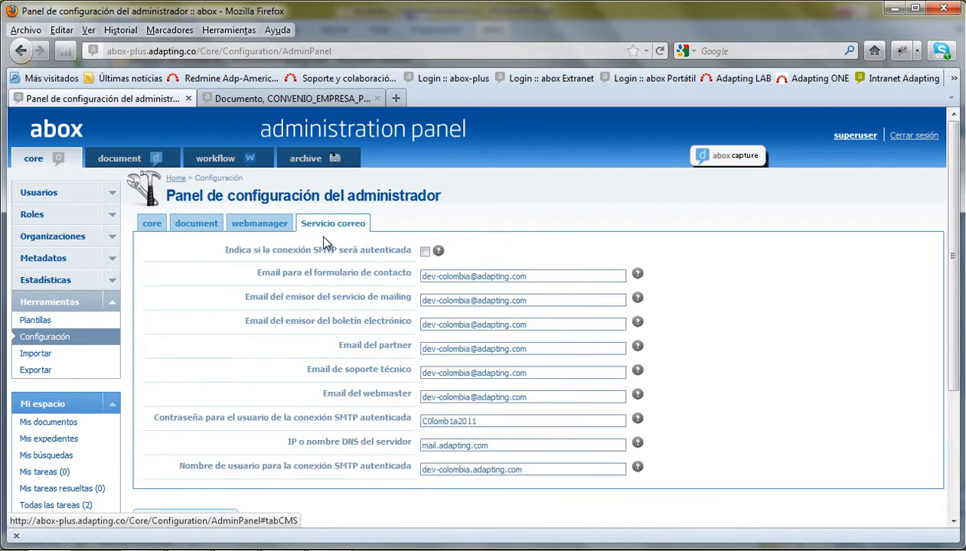
left_click(152, 227)
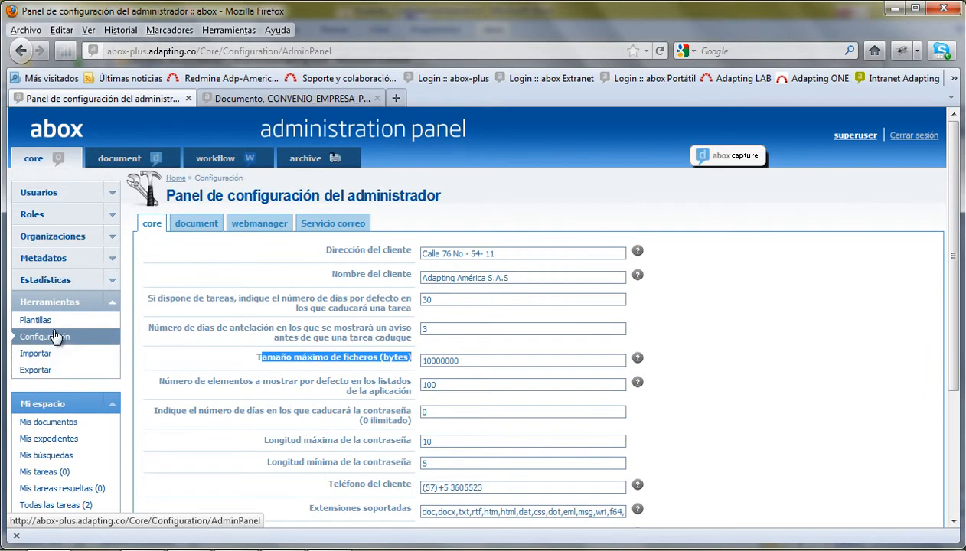
left_click(111, 307)
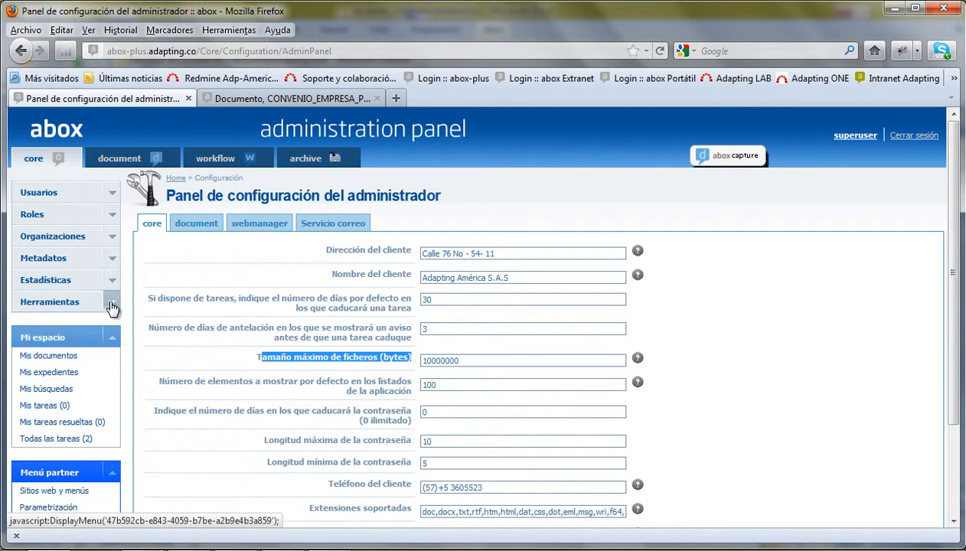
- Open series 221_SGR_PLANES DE ACCIÓN under Series MI_ALCALDIA and view its basic data (Planes.221.12.05)
left_click(120, 163)
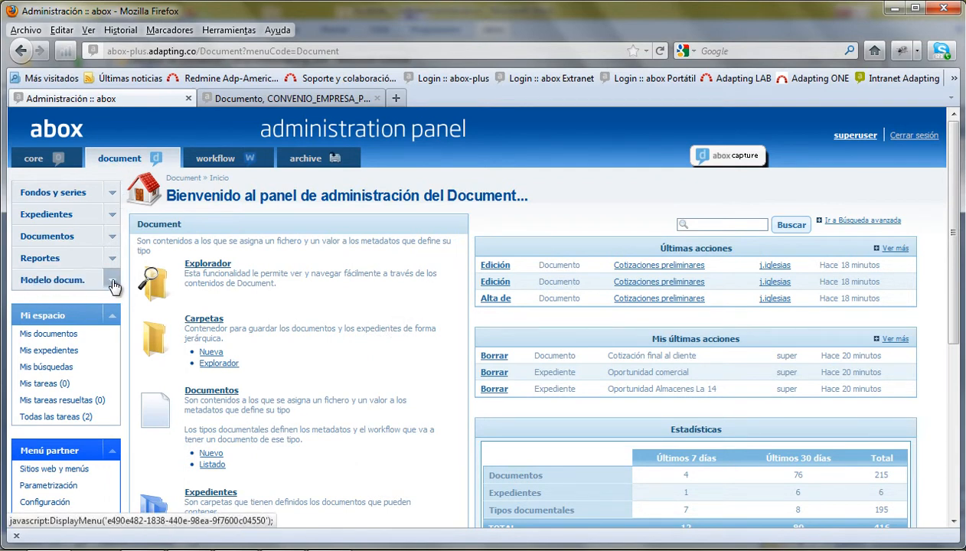
left_click(112, 281)
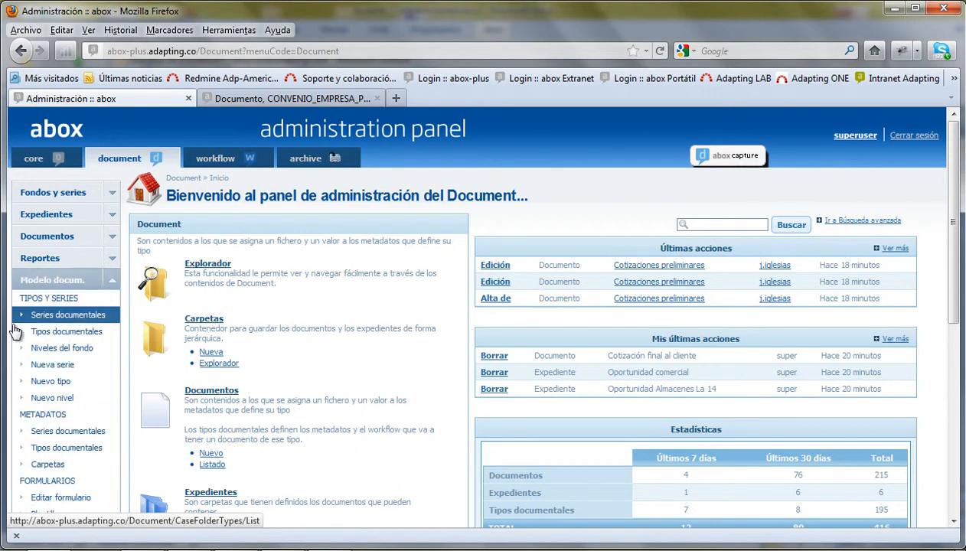
left_click(61, 315)
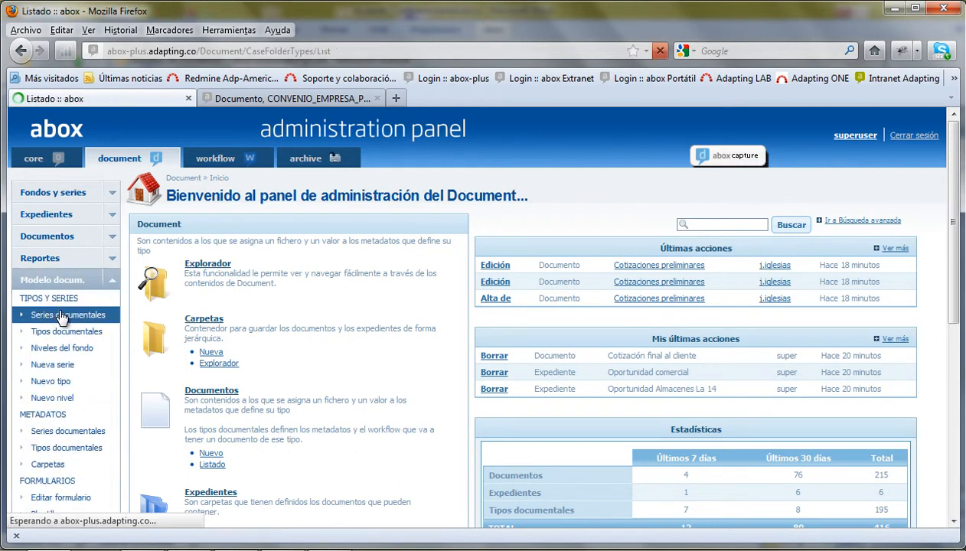
scroll(331, 298, "down", 2)
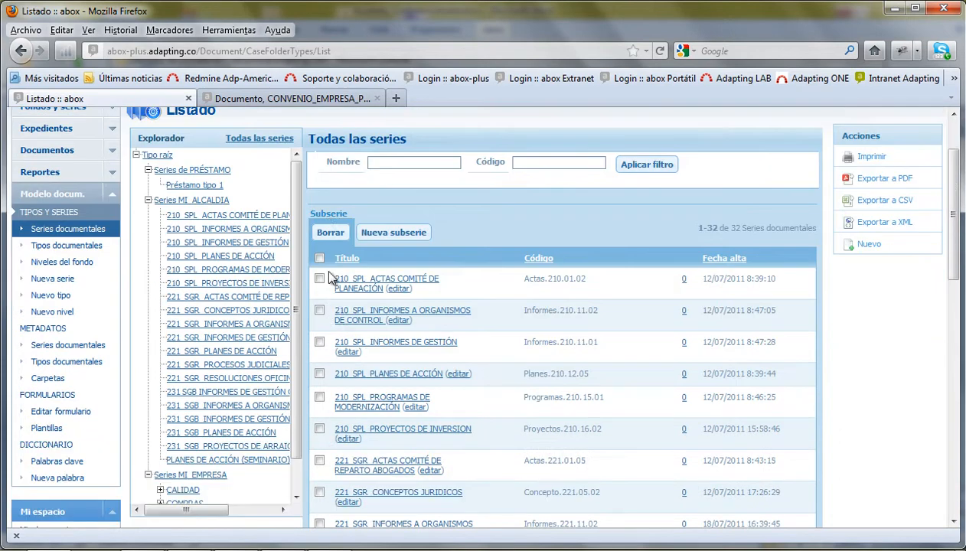
left_click(148, 202)
left_click(147, 202)
left_click(214, 201)
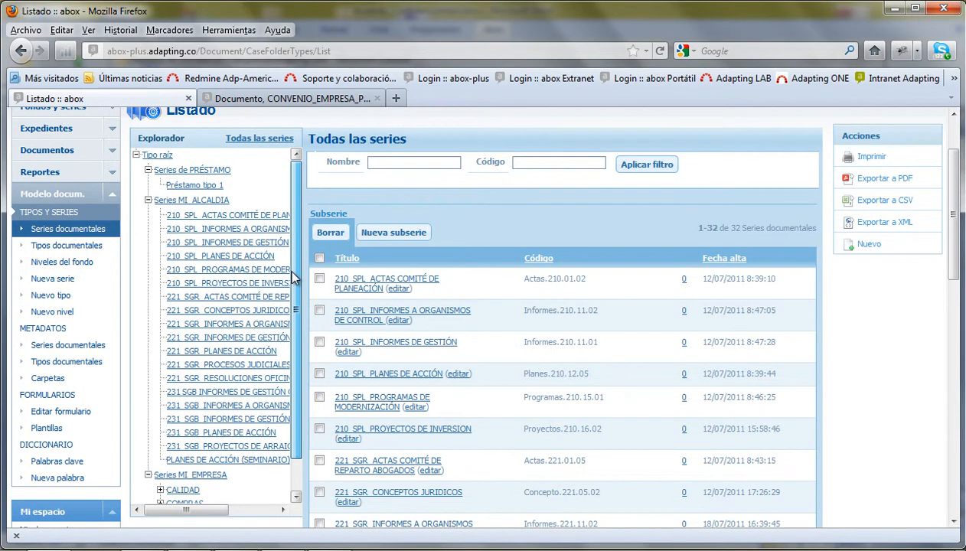
left_click(230, 352)
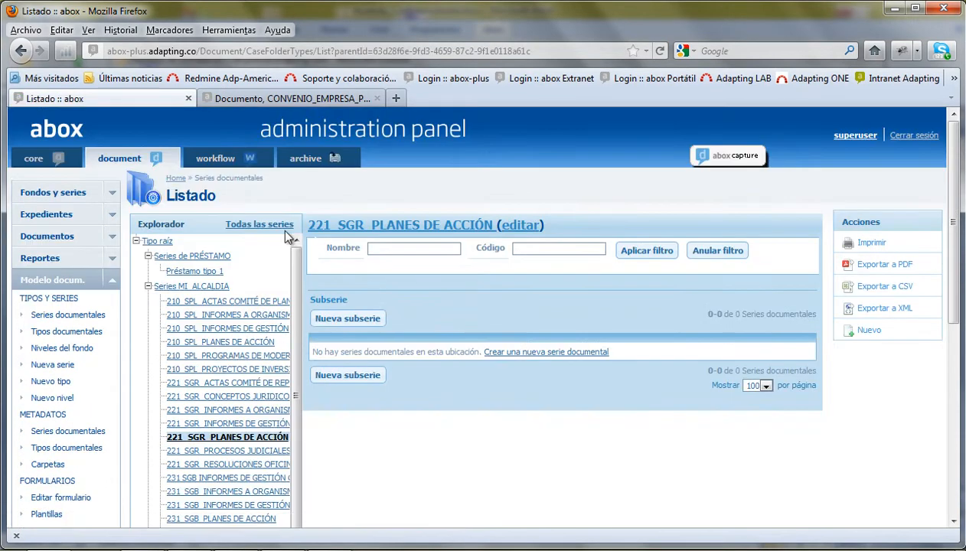
left_click(433, 227)
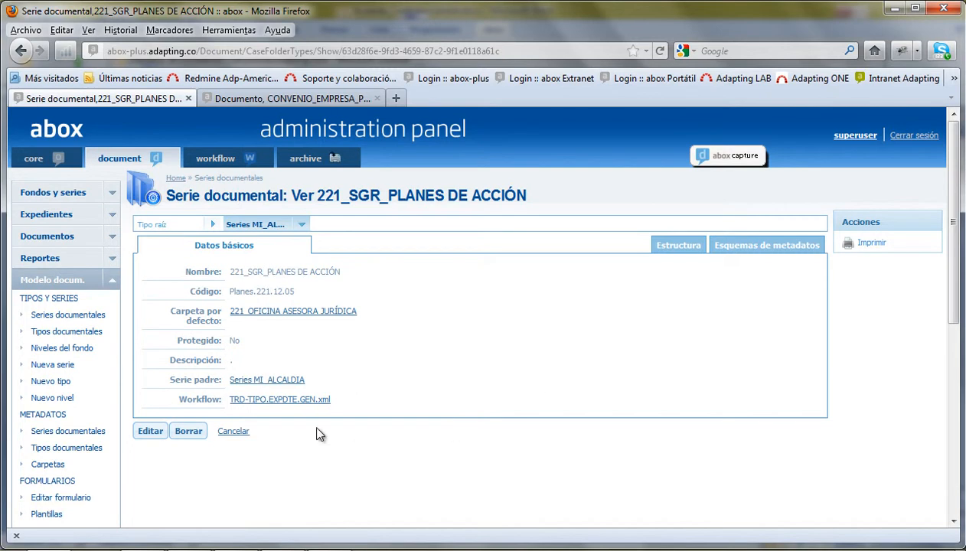
- Check the series' expected documents, then list its 8 associated metadata schemas
left_click(678, 246)
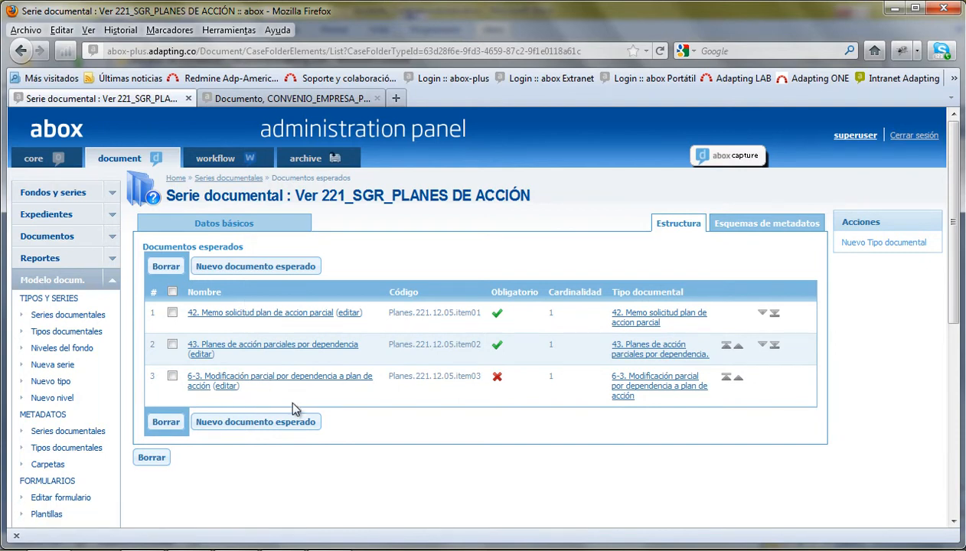
left_click(758, 223)
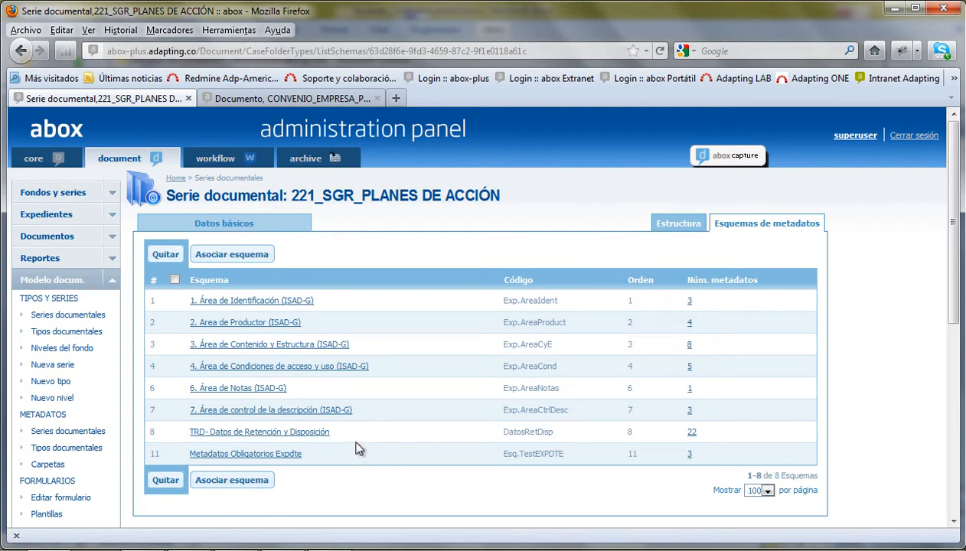
- Associate the TRD- Datos de Préstamo schema (14 fields) with the 221_SGR_PLANES DE ACCIÓN series
left_click(230, 479)
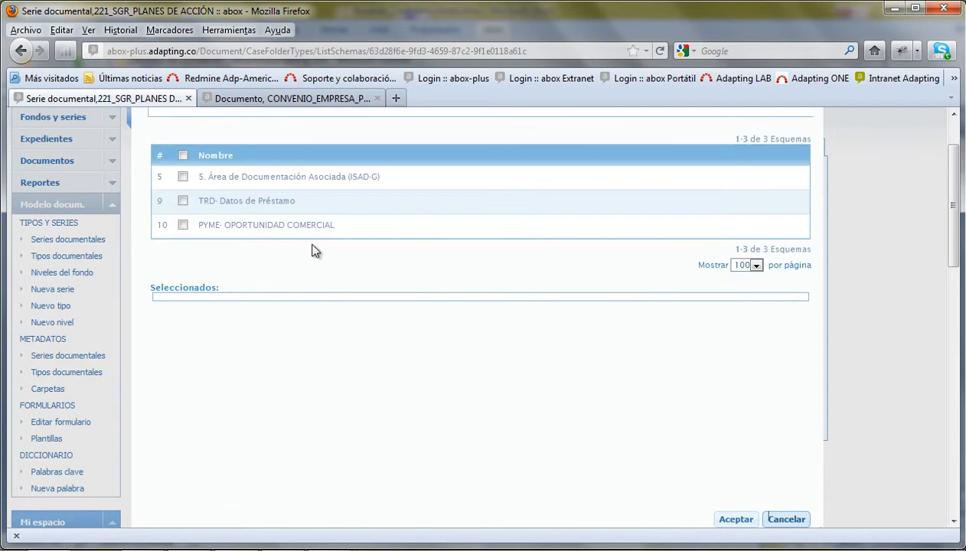
left_click(183, 201)
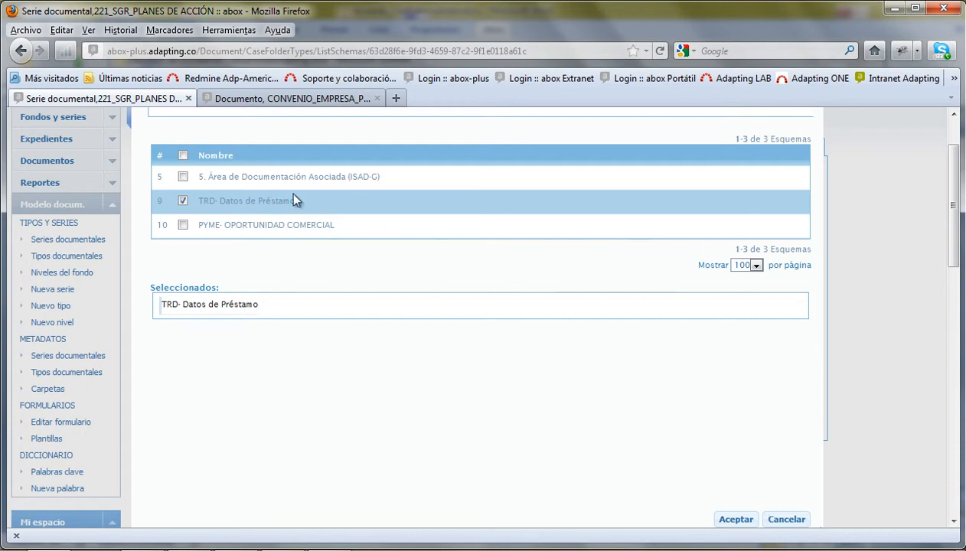
left_click(736, 519)
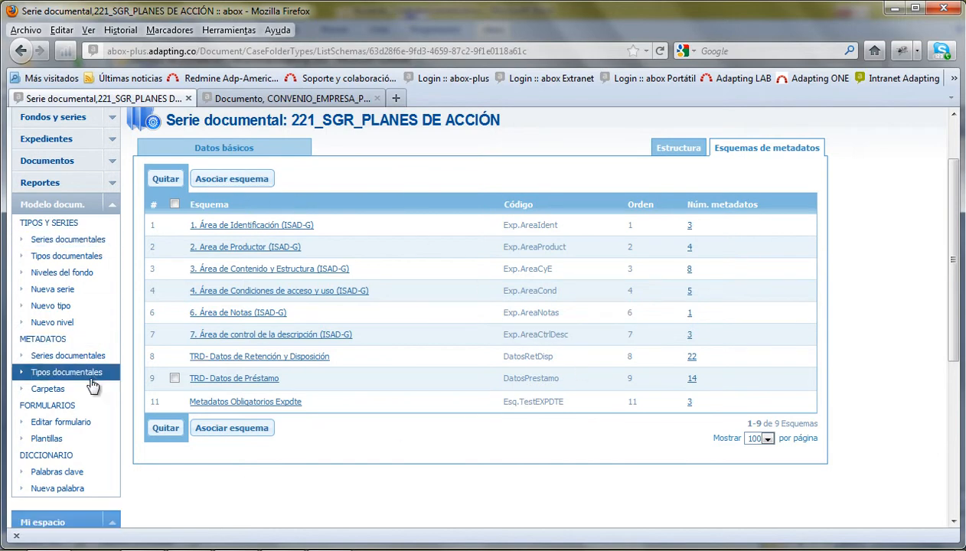
left_click(49, 260)
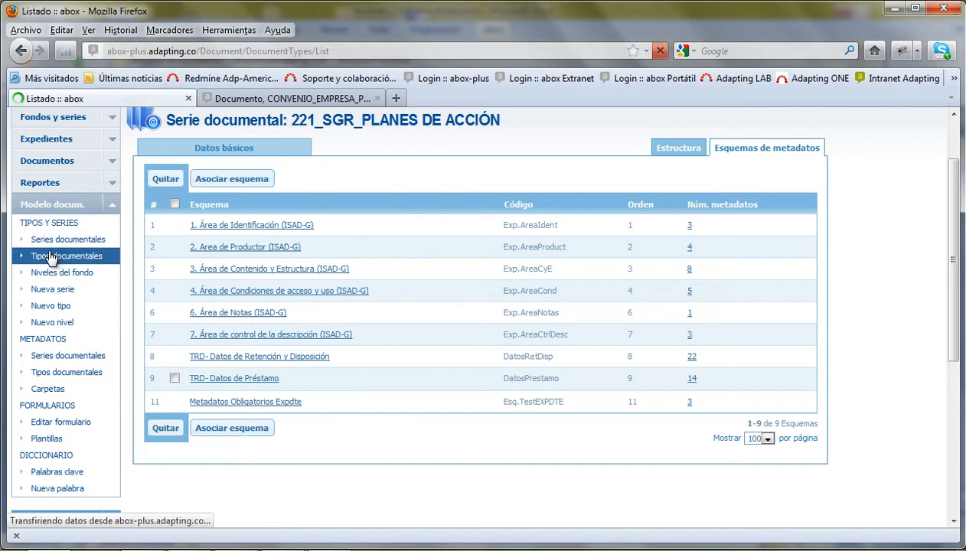
- Expand the CONCEPTOS, CONCEPTOS JURIDICOS and INFORMES categories in the document type tree
scroll(277, 310, "down", 1)
scroll(279, 306, "up", 1)
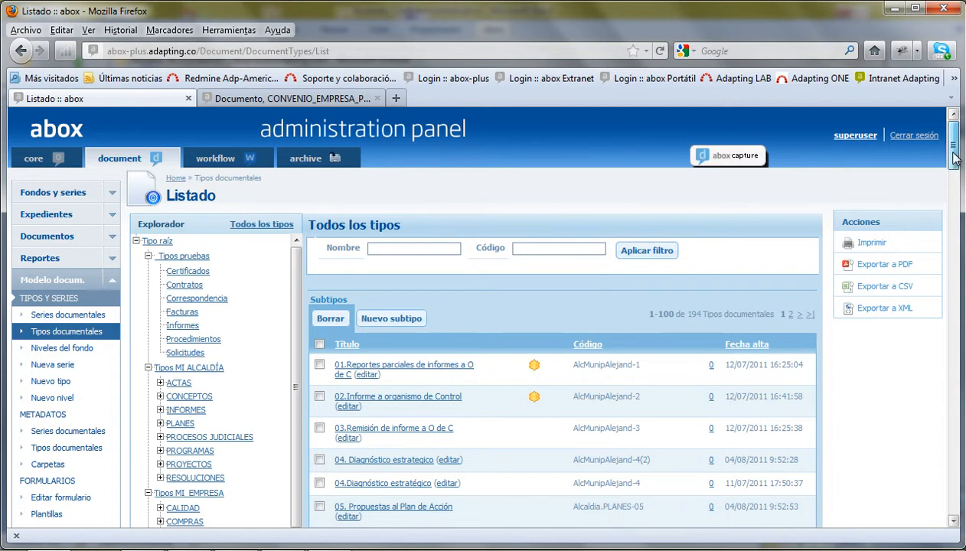
scroll(957, 180, "down", 5)
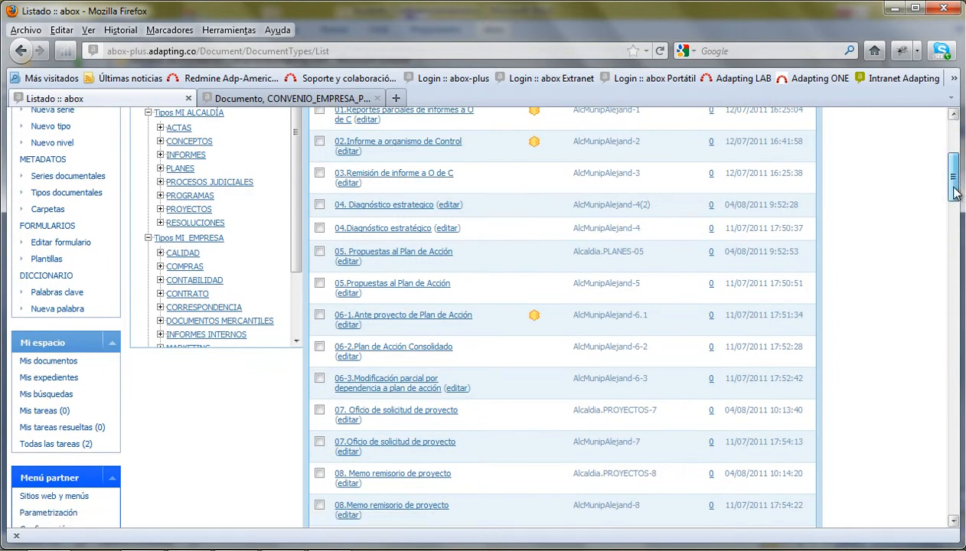
scroll(956, 190, "up", 3)
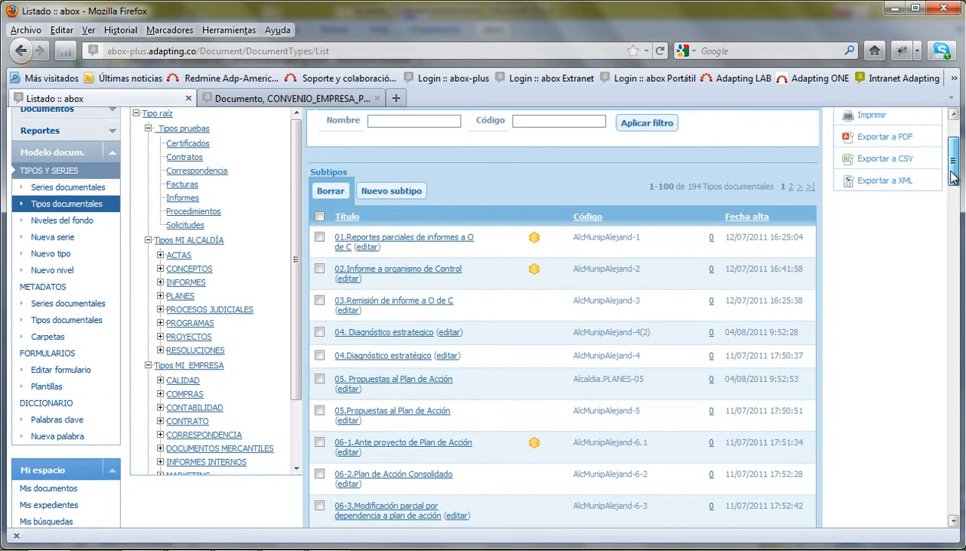
left_click(160, 269)
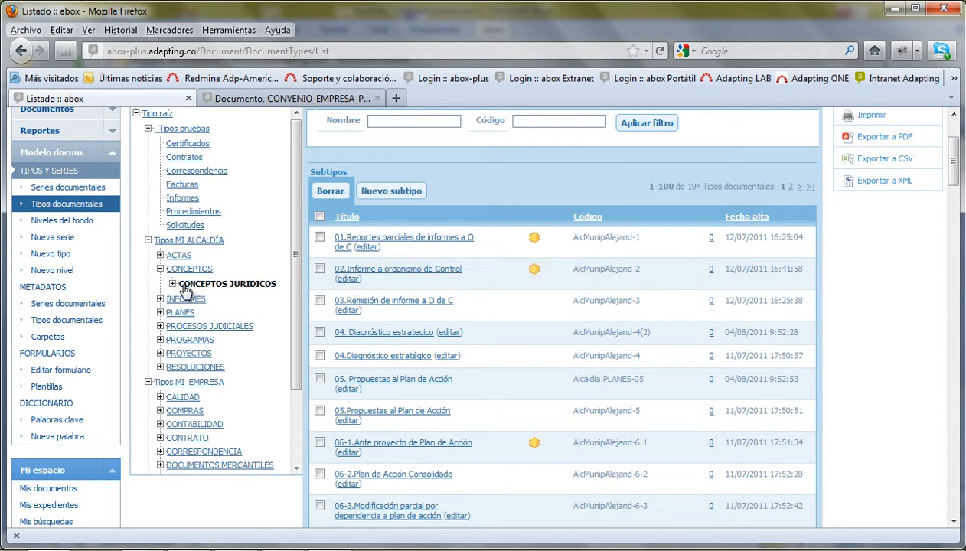
left_click(173, 284)
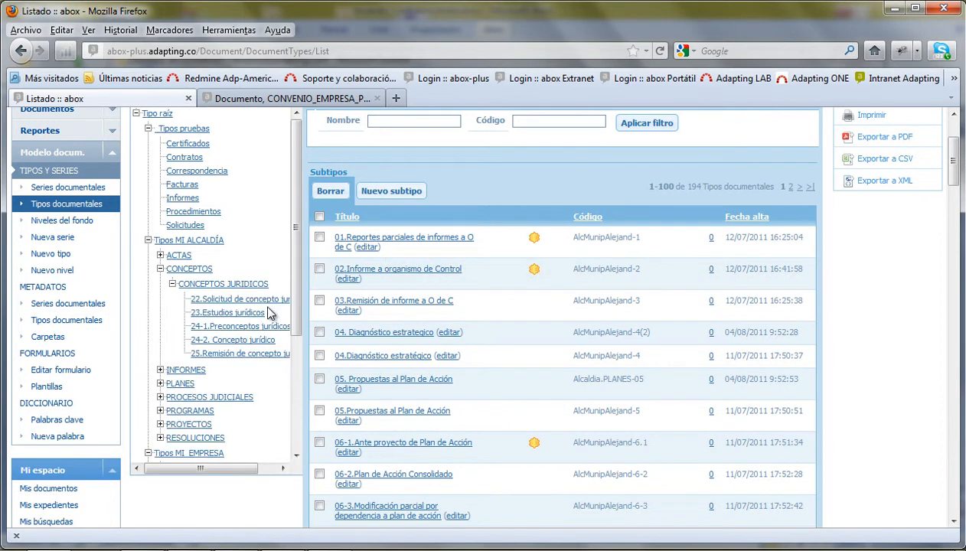
scroll(297, 308, "down", 1)
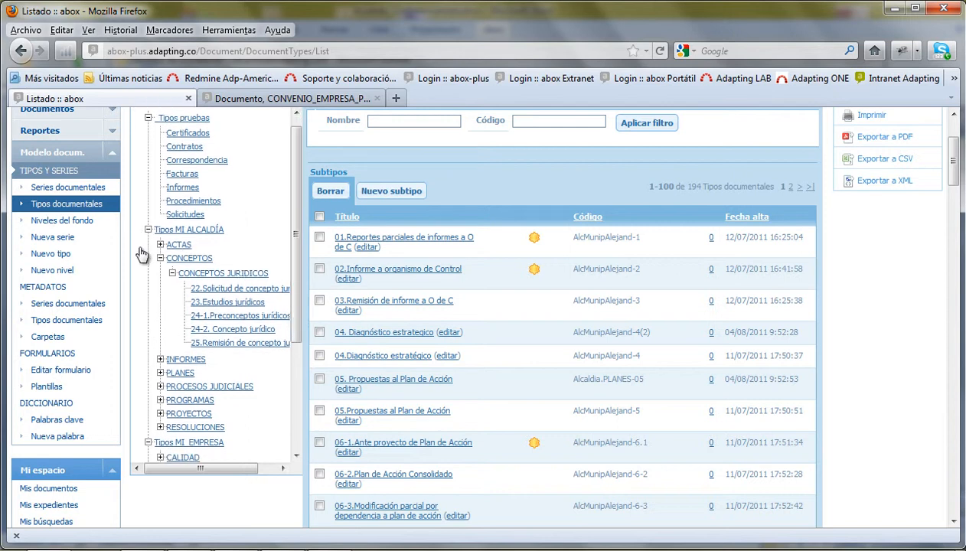
left_click(161, 360)
scroll(300, 329, "down", 2)
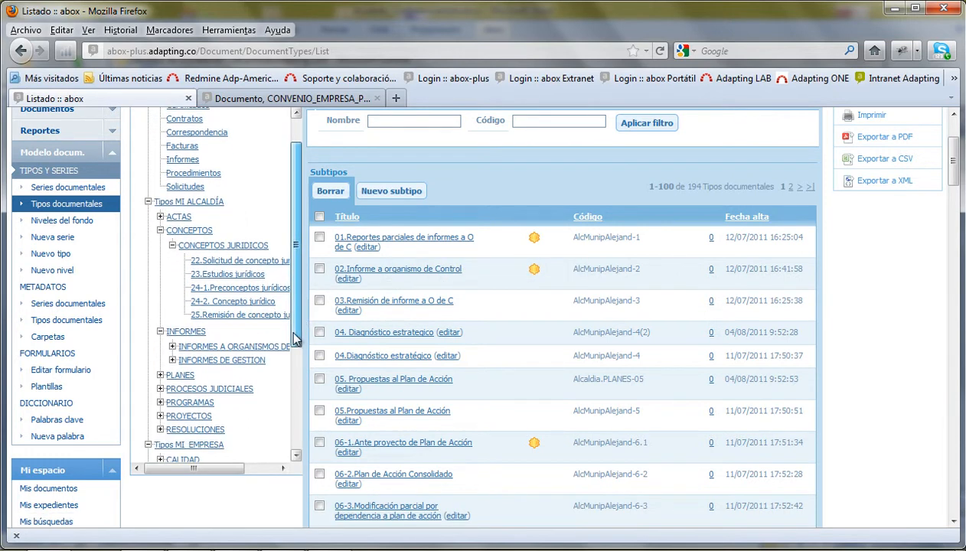
left_click(172, 347)
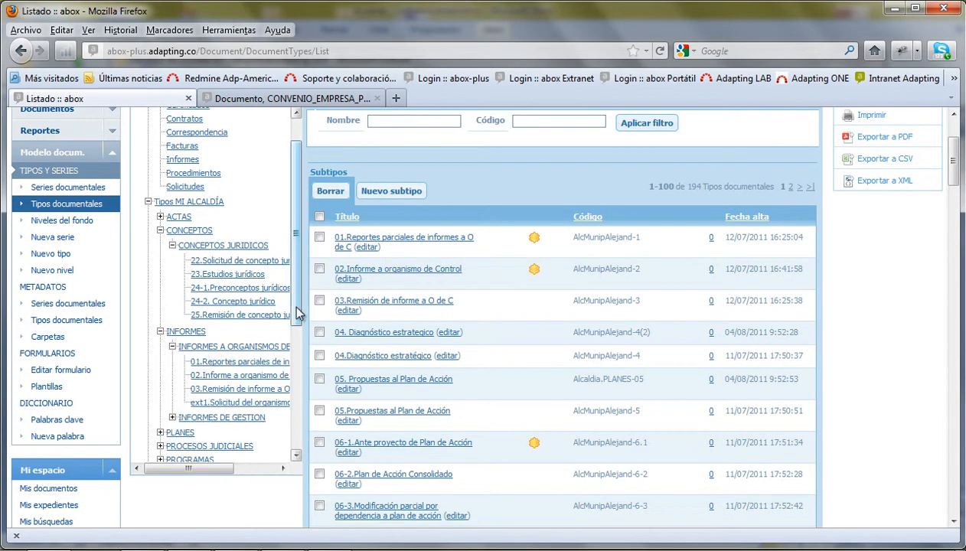
scroll(301, 313, "down", 2)
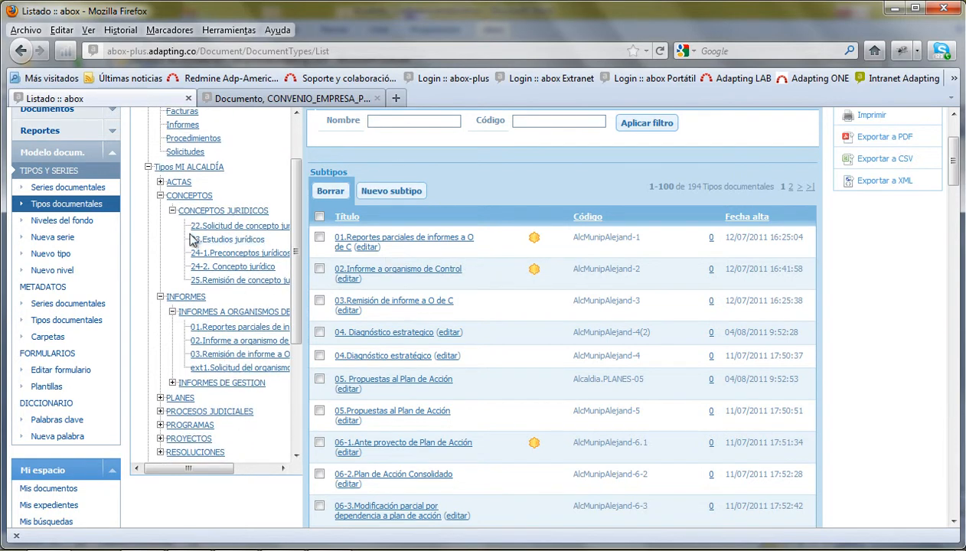
- Collapse Tipos MI ALCALDÍA, expand CONTRATO and list the Acuerdo de confidencialidad type
left_click(148, 168)
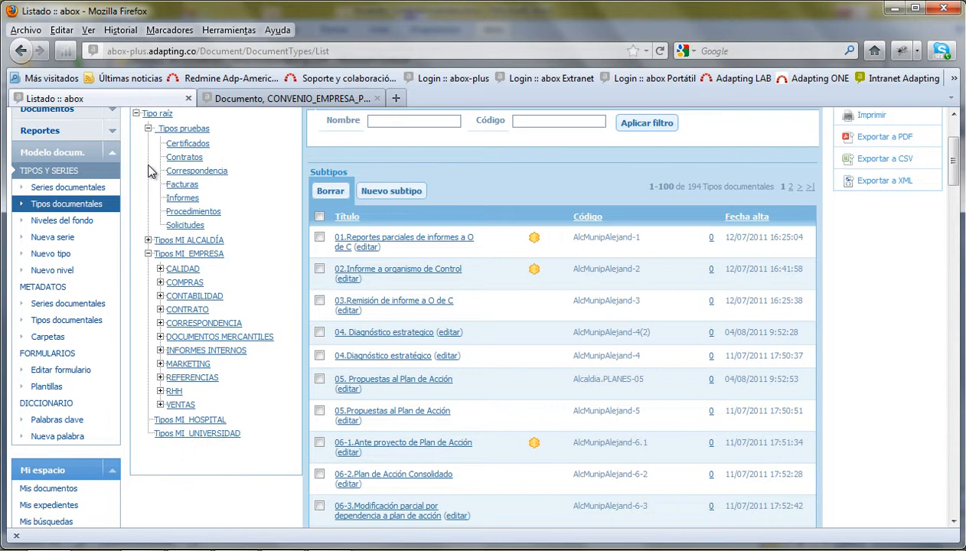
left_click(160, 283)
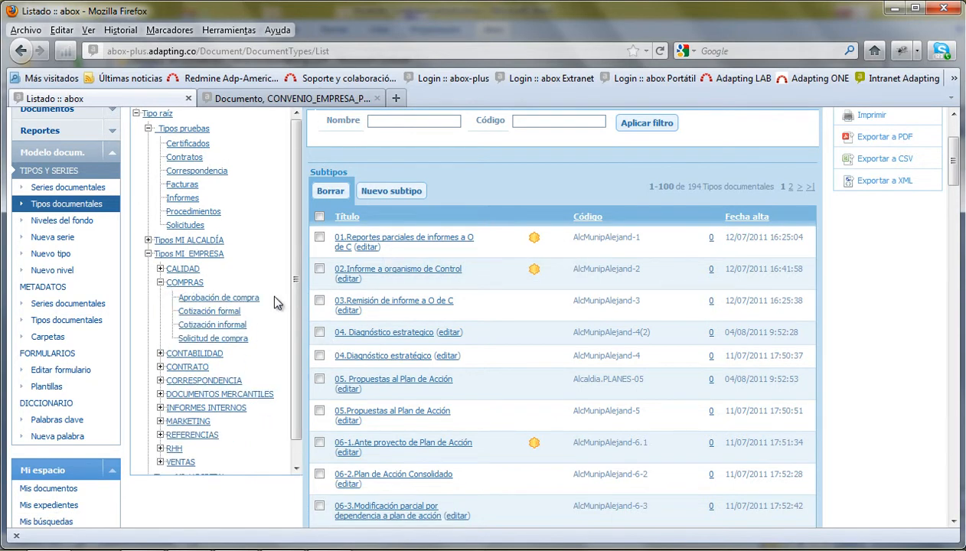
left_click(160, 367)
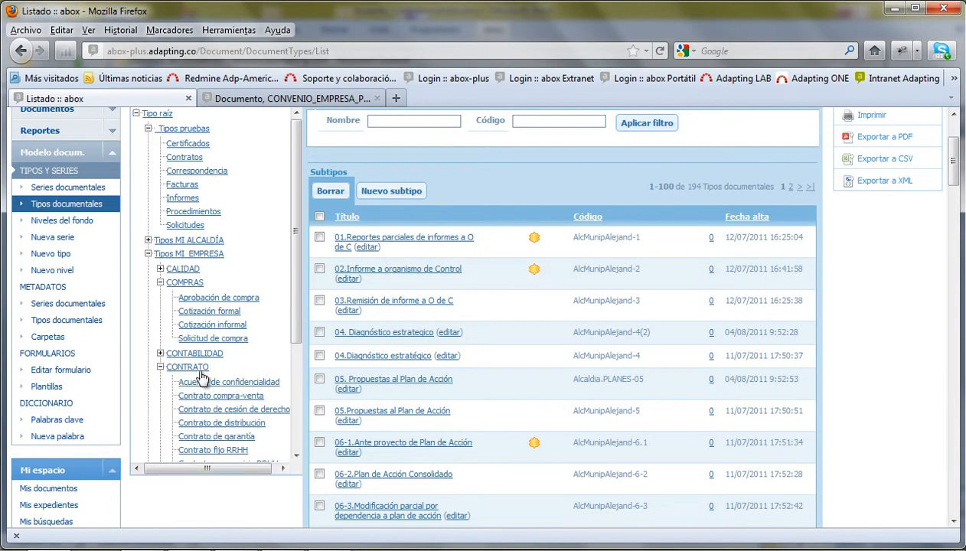
left_click_drag(298, 334, 301, 397)
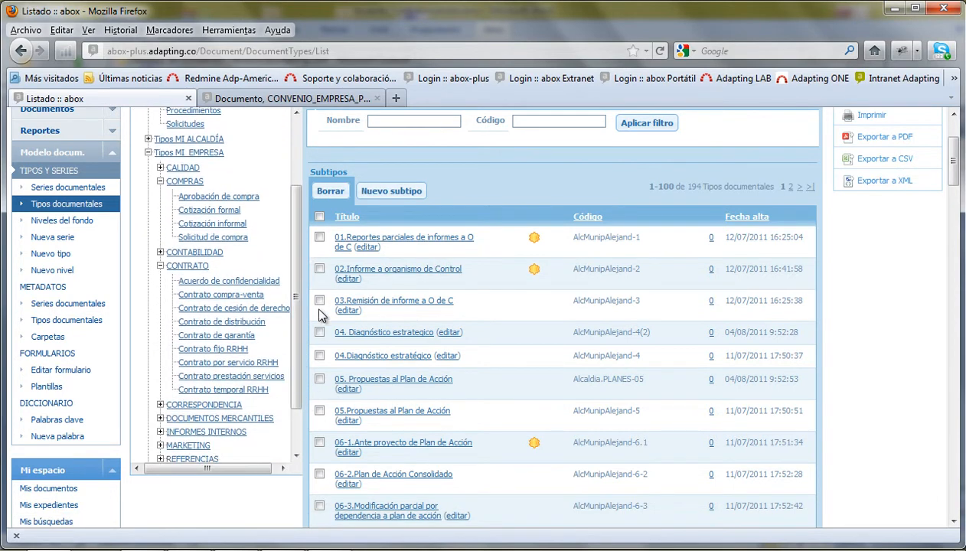
left_click(160, 253)
left_click_drag(298, 293, 299, 335)
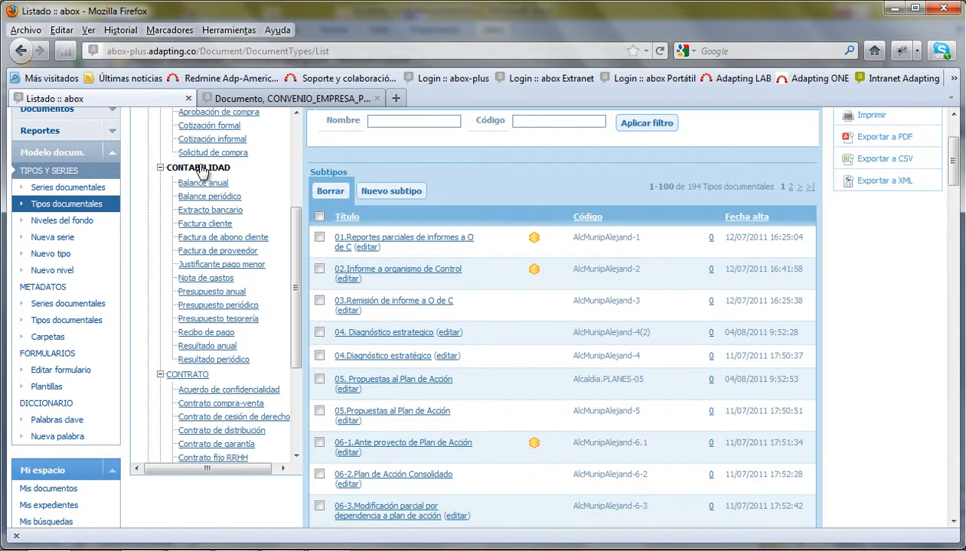
left_click_drag(301, 282, 290, 360)
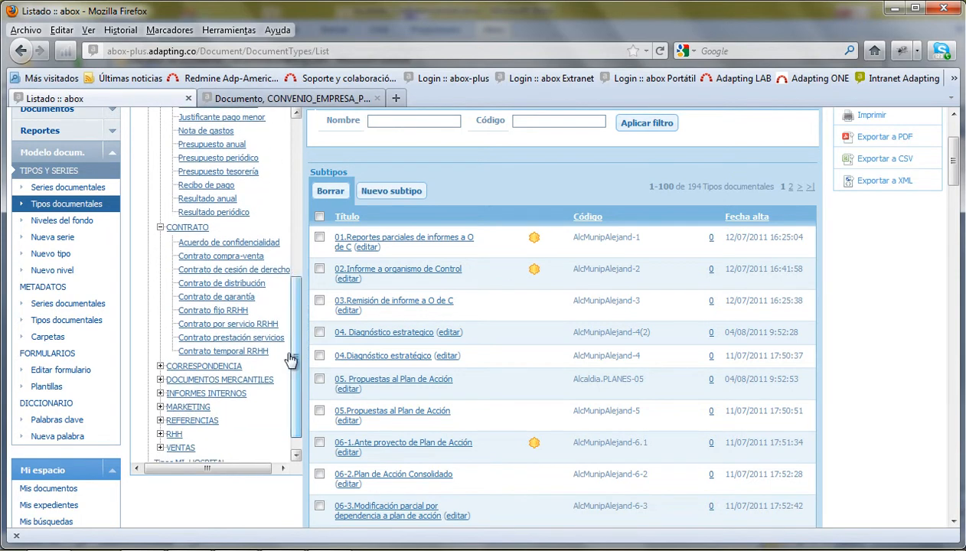
left_click(159, 235)
left_click(160, 345)
left_click_drag(297, 344, 298, 382)
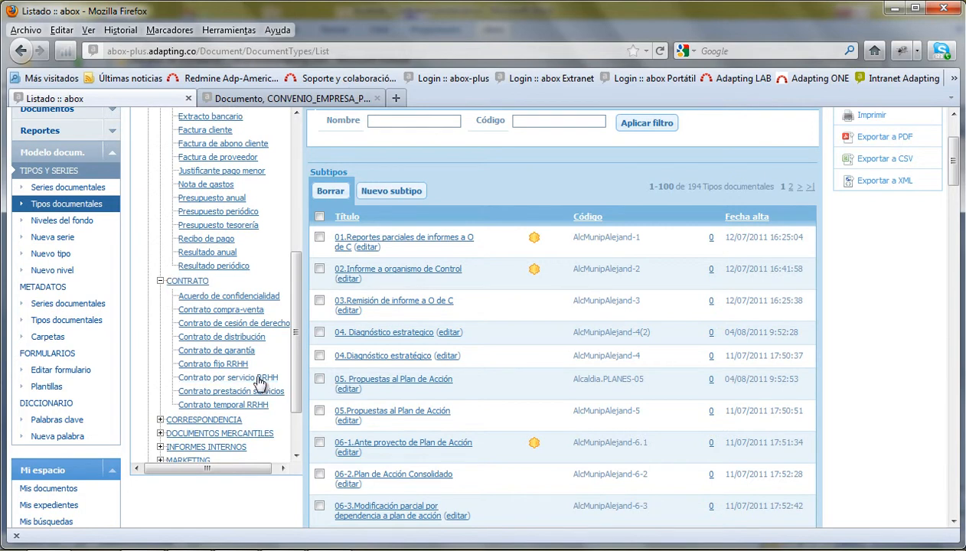
left_click(204, 298)
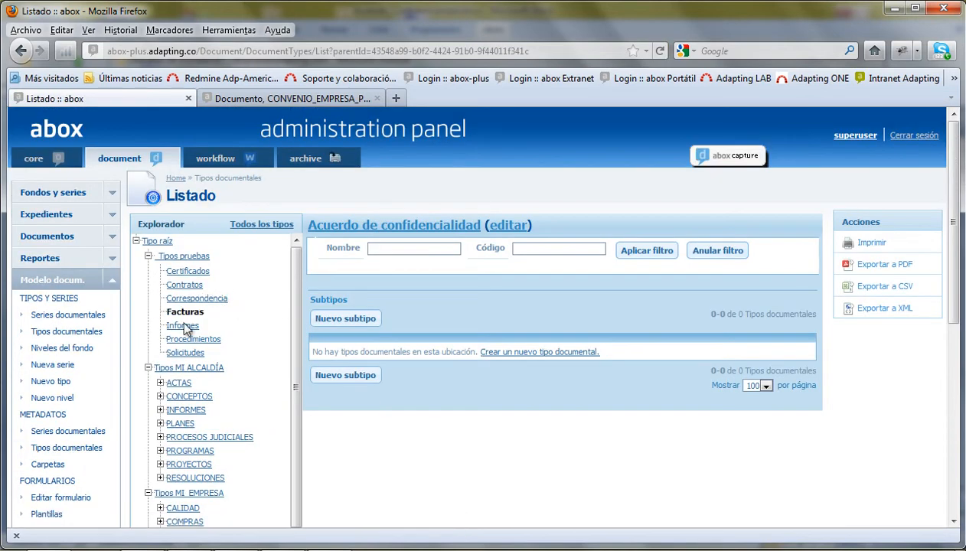
- Open Acuerdo de confidencialidad's details, highlighting Versionable and workflow TIPO_DOC-CONTRATO.xml
left_click(413, 229)
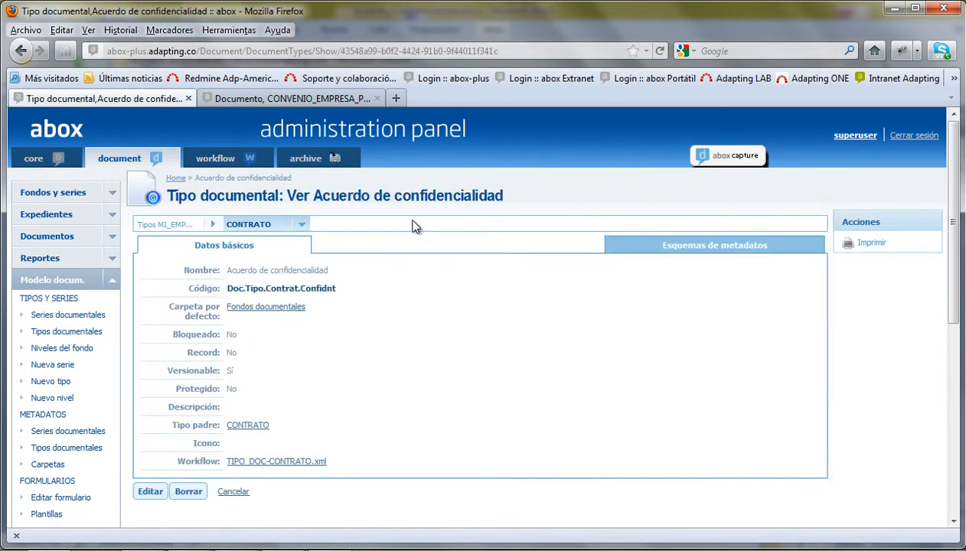
left_click(255, 361)
left_click_drag(163, 371, 246, 372)
left_click(306, 388)
left_click_drag(183, 460, 370, 474)
left_click(304, 481)
left_click_drag(176, 466, 360, 465)
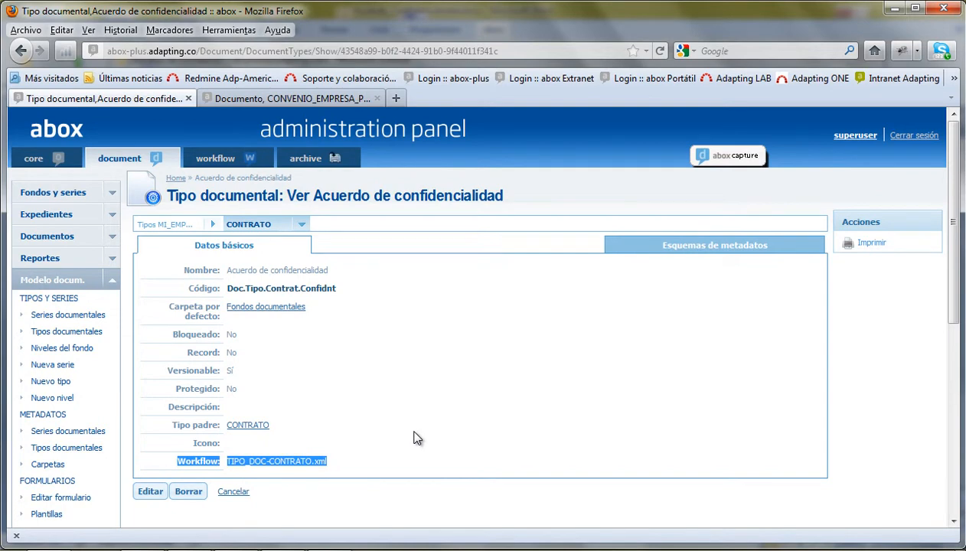
- View its metadata schemas and sibling categories, then return to Datos básicos
left_click(715, 243)
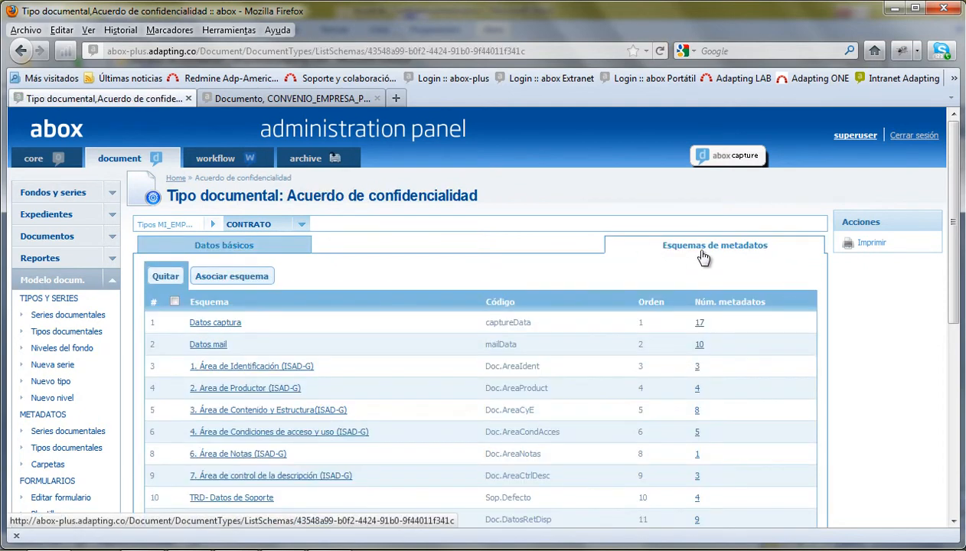
scroll(481, 275, "down", 2)
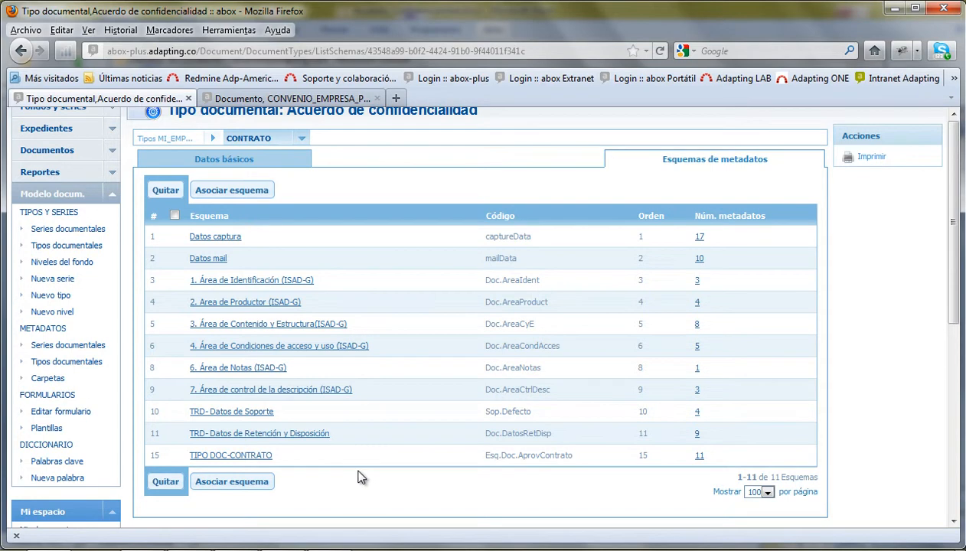
scroll(357, 481, "up", 2)
left_click(212, 224)
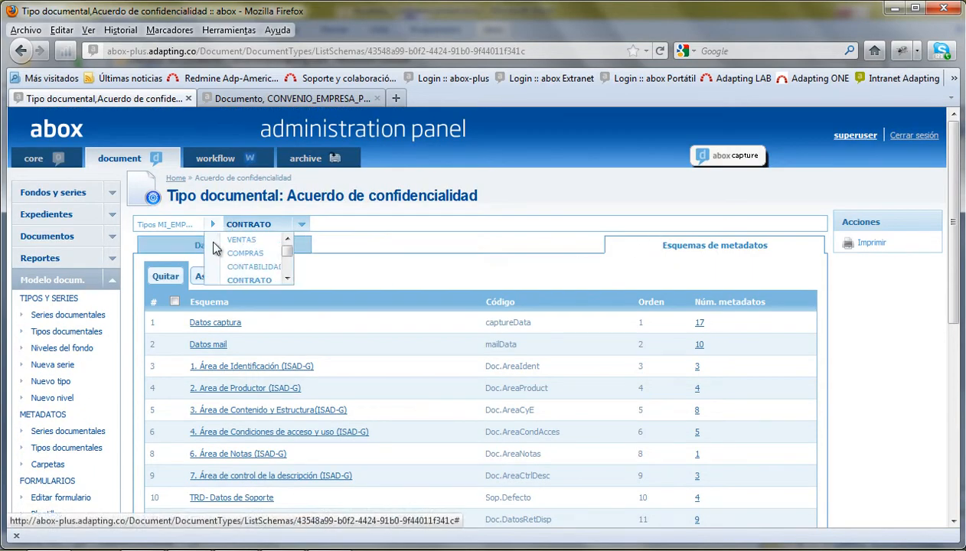
left_click(211, 251)
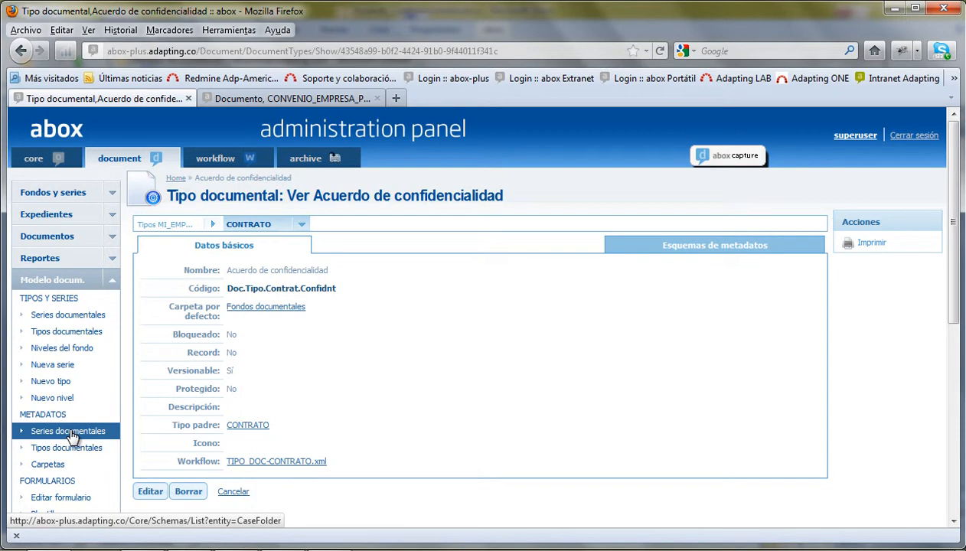
- Open the confidentiality agreement form in the form editing section and show its fields
left_click_drag(959, 265, 959, 321)
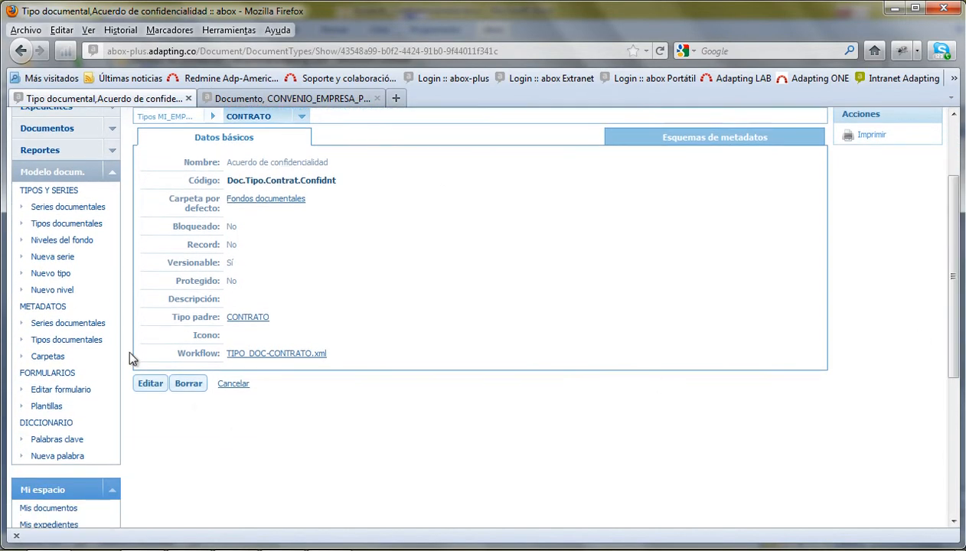
left_click(55, 392)
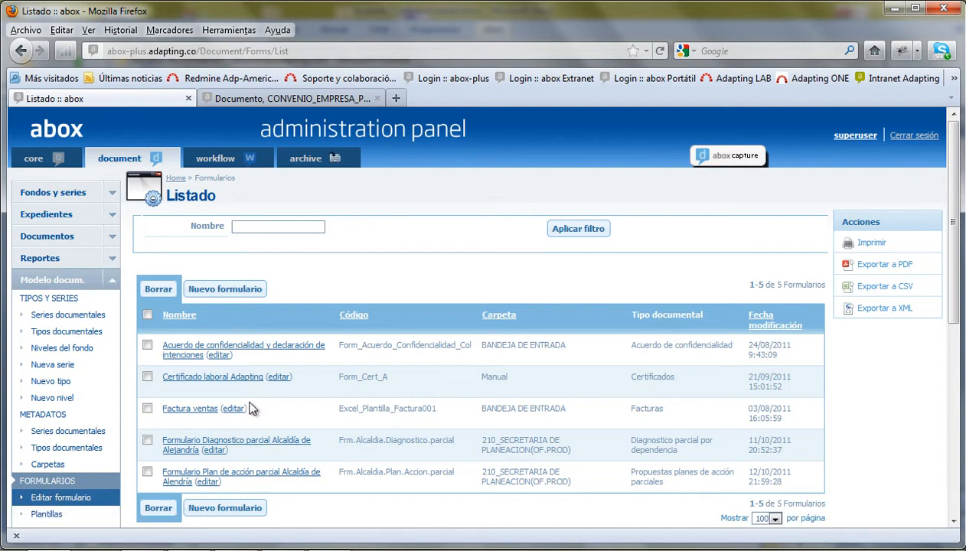
left_click(183, 351)
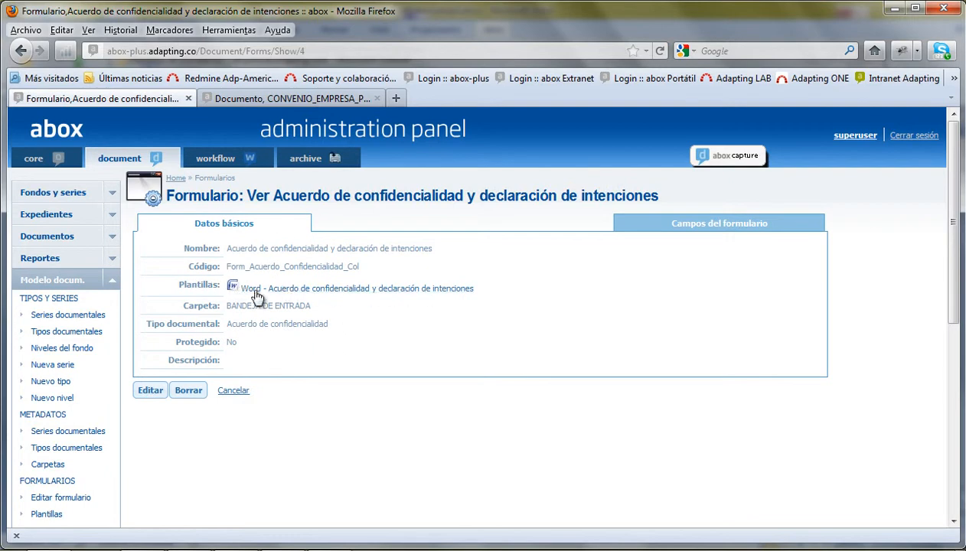
left_click(722, 223)
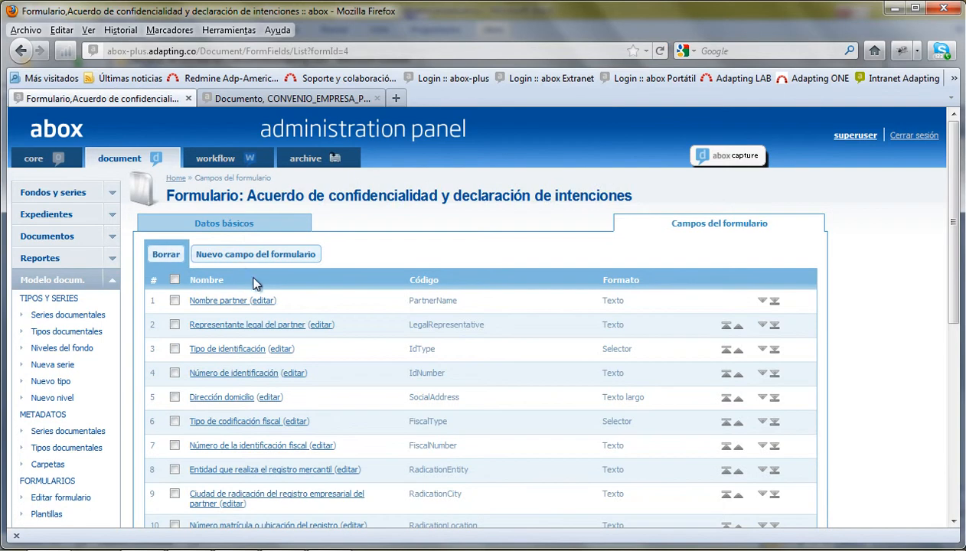
- Review the form field list, then switch the sidebar from Modelo docum. to Fondos y series
scroll(266, 447, "down", 2)
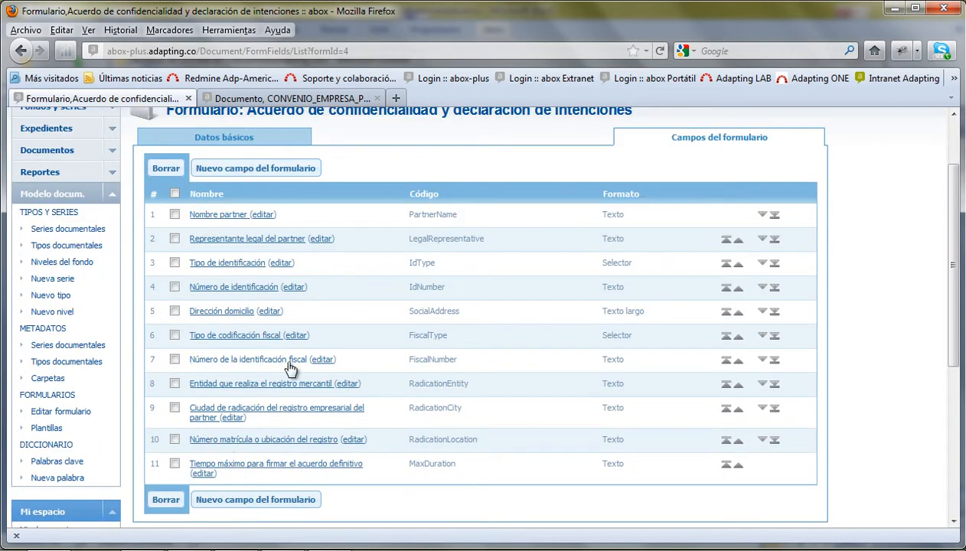
scroll(398, 353, "up", 2)
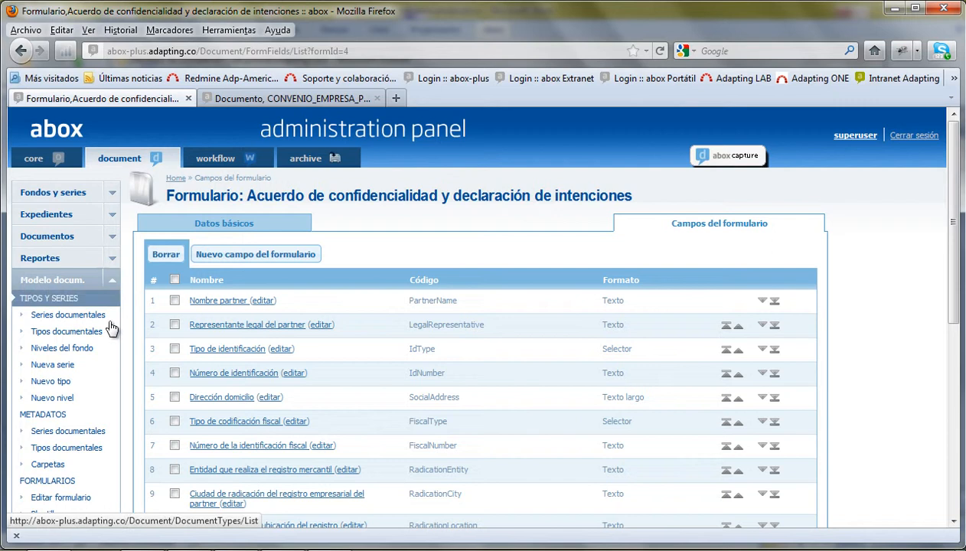
scroll(107, 402, "down", 4)
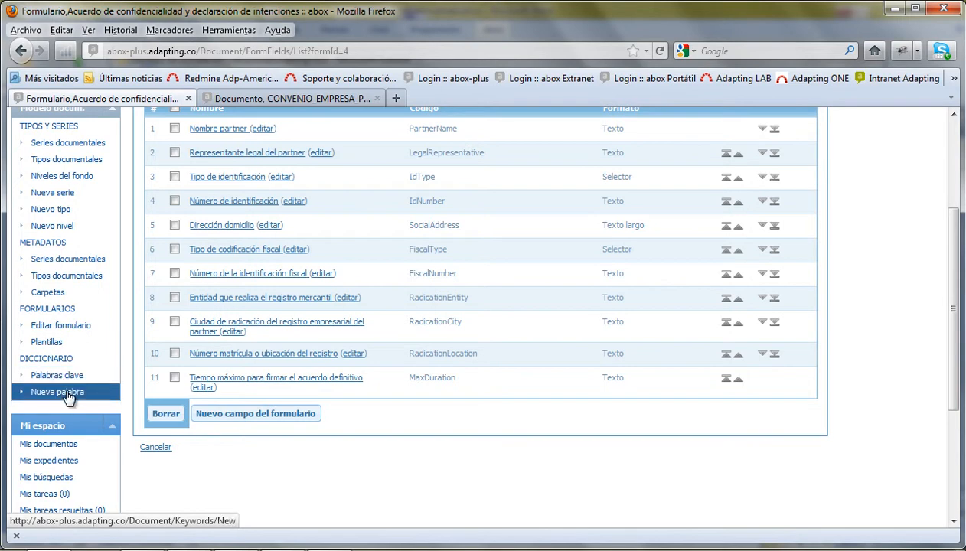
scroll(92, 344, "up", 4)
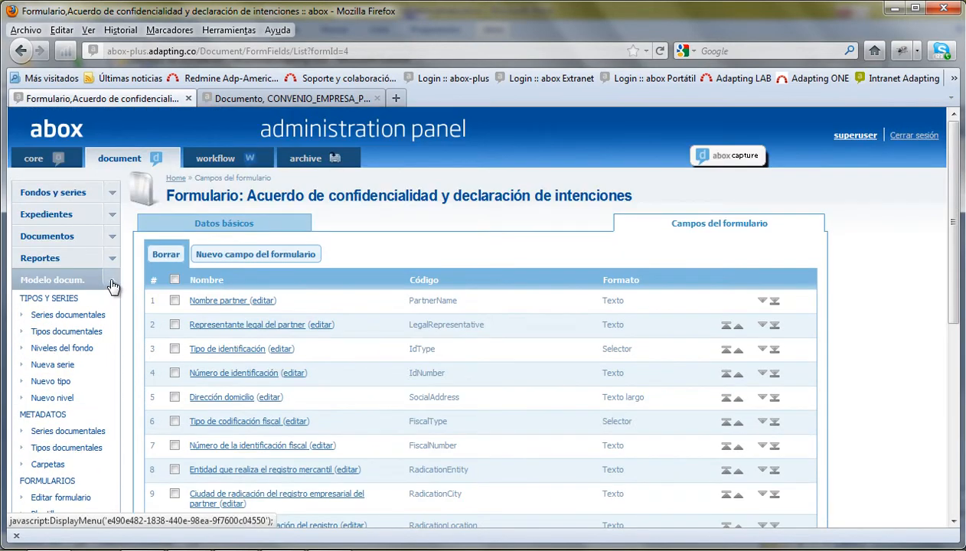
left_click(110, 284)
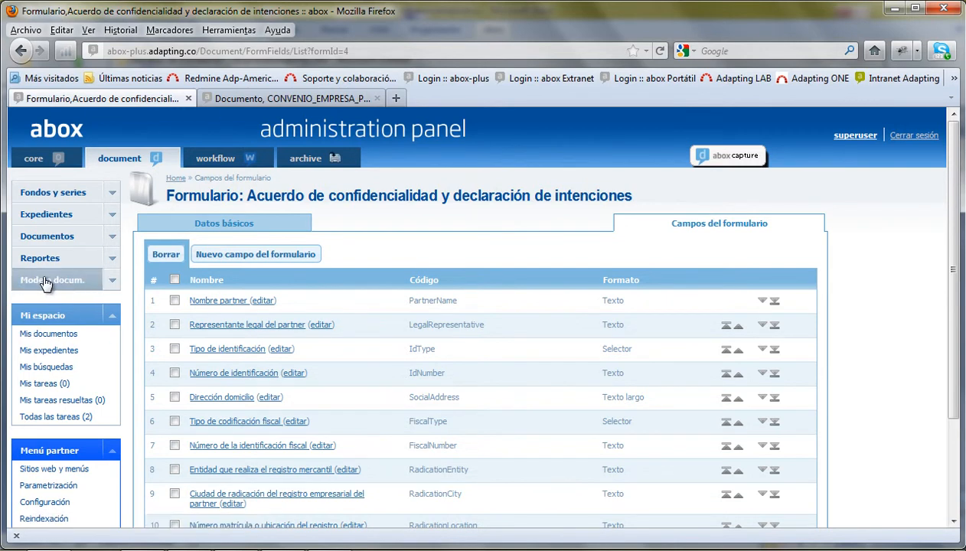
left_click(113, 198)
- Open the root folder and expand 210 SECRETARIA DE PLANEACION down to 210-15.PROGRAMAS
left_click(35, 211)
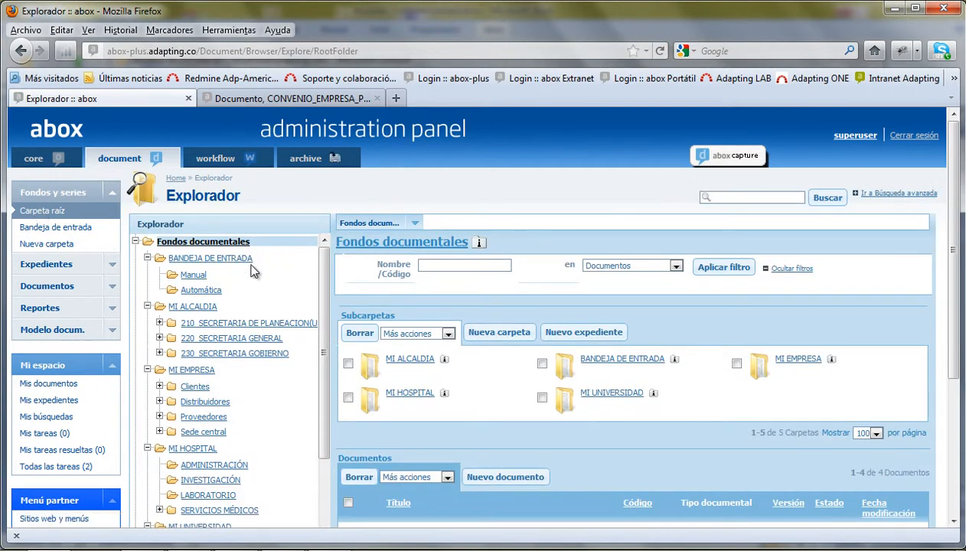
scroll(324, 370, "down", 2)
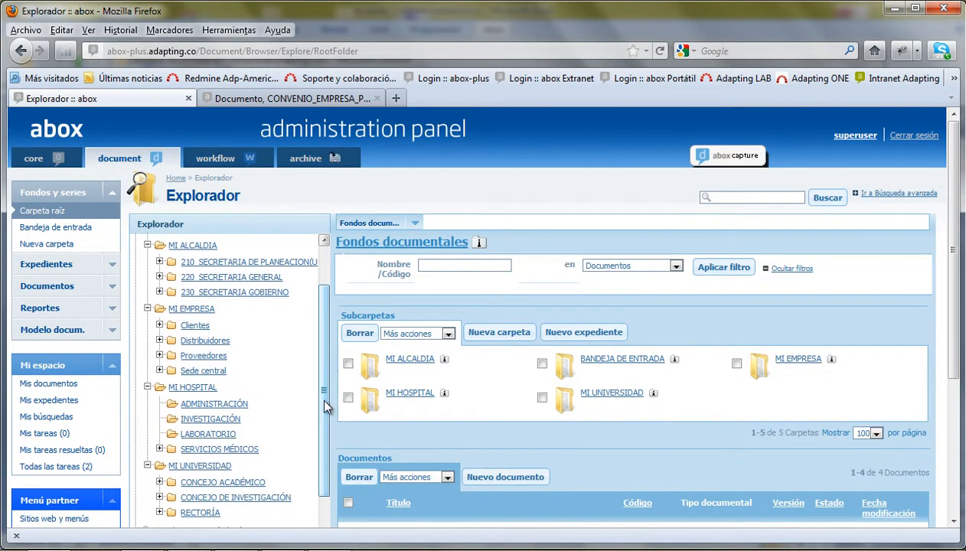
scroll(316, 372, "up", 2)
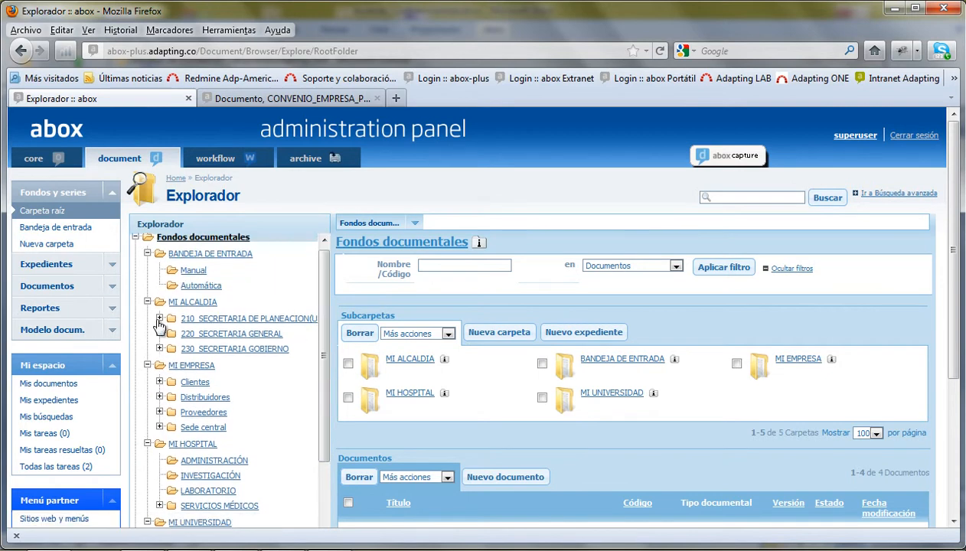
left_click(159, 319)
left_click(172, 335)
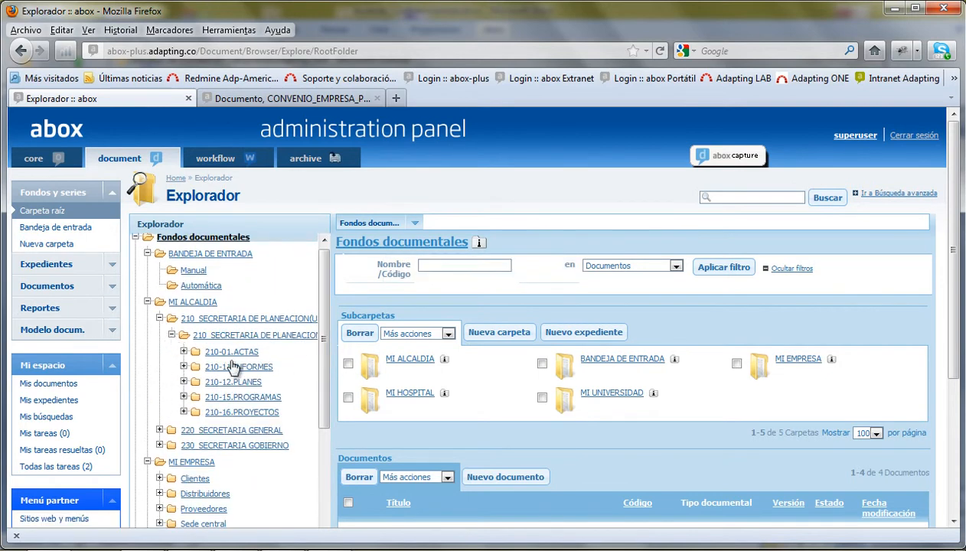
left_click(184, 398)
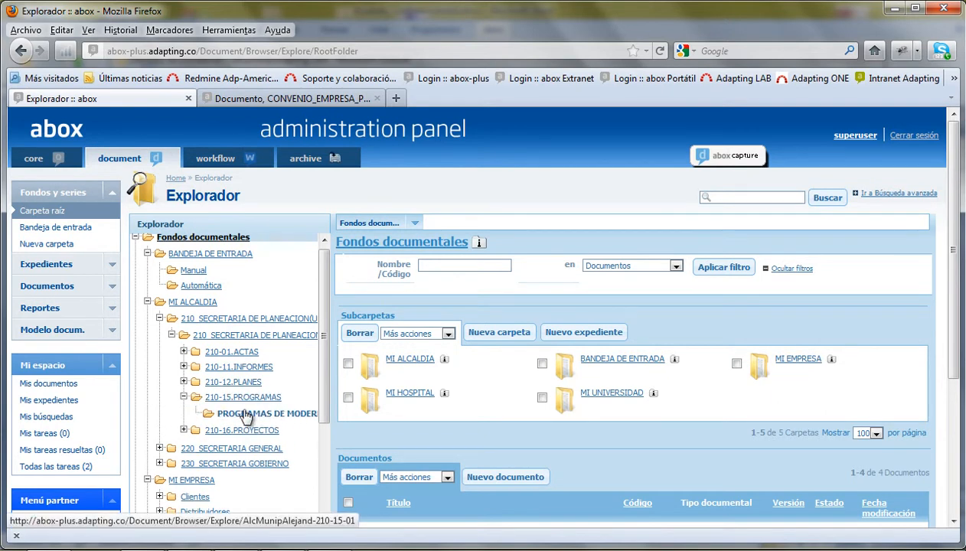
- Reload the CONVENIO_EMPRESA_PILOTO.doc tab and switch the sidebar from Fondos y series to Expedientes
left_click(261, 101)
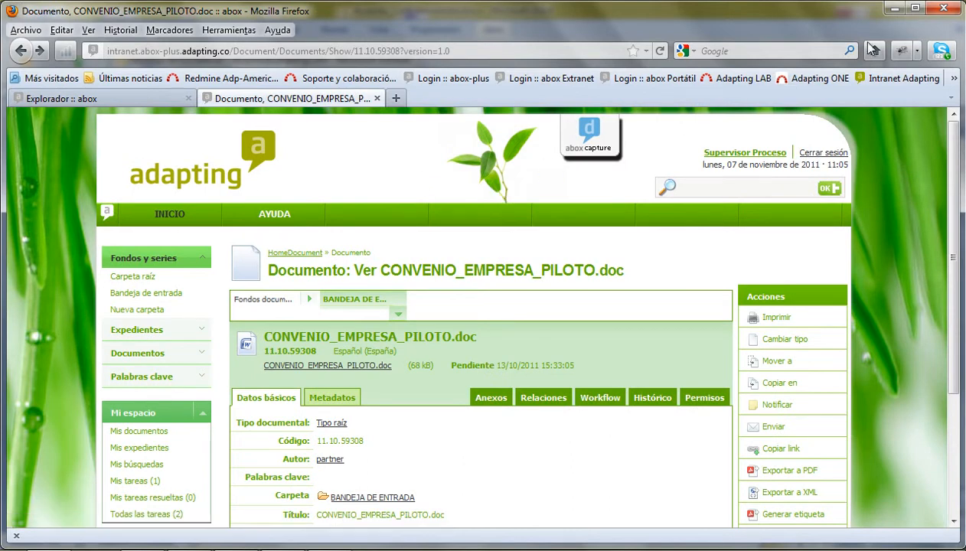
left_click(605, 144)
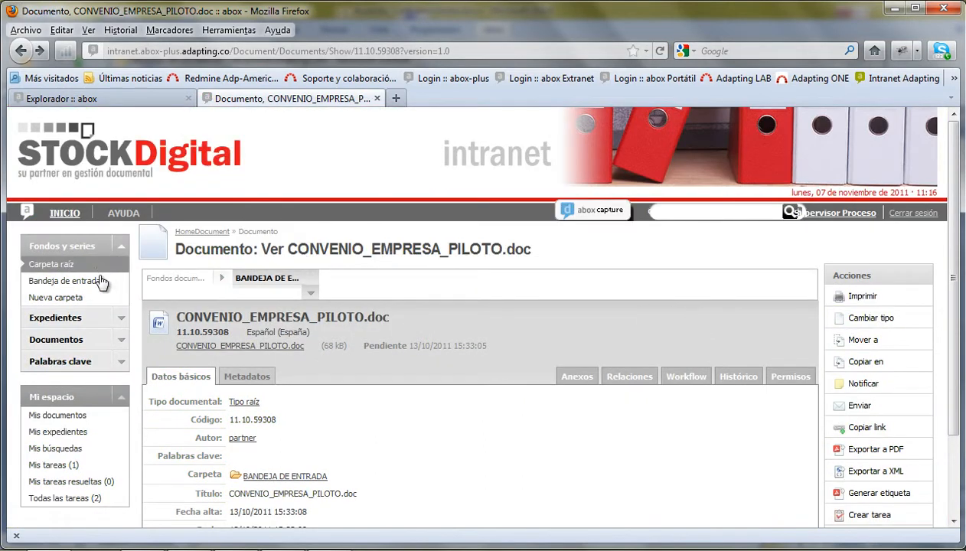
left_click(121, 247)
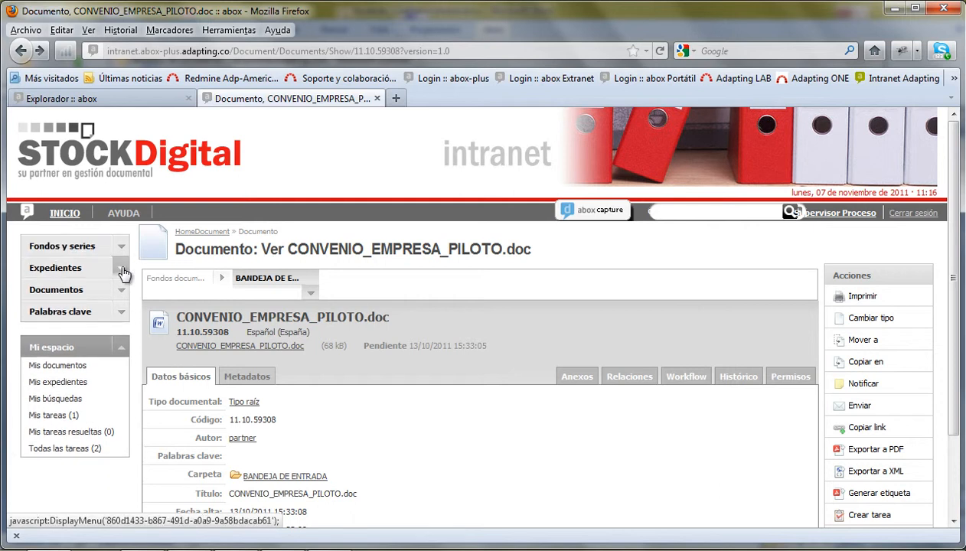
left_click(121, 270)
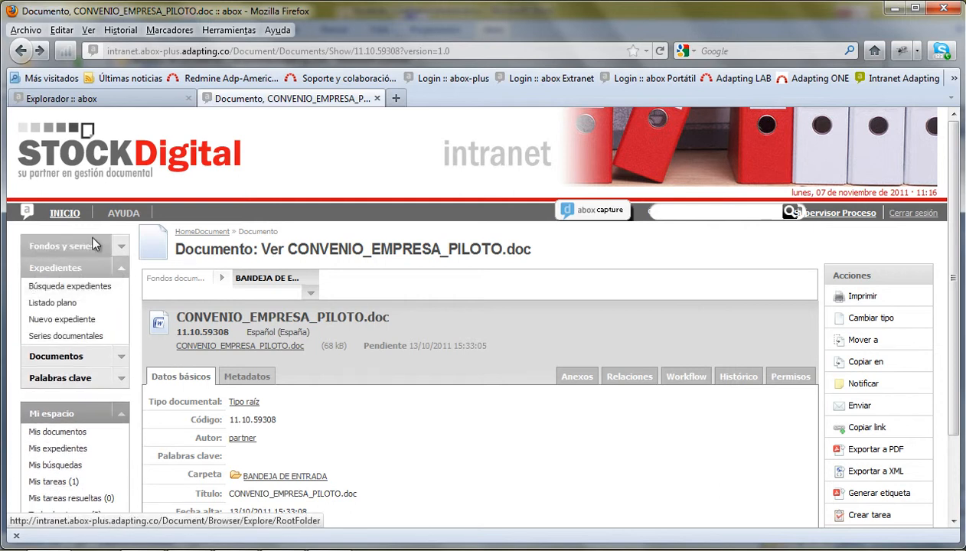
- Create a new case file in series PYME- OPORTUNIDAD COMERCIAL and continue to Paso 2
left_click(55, 327)
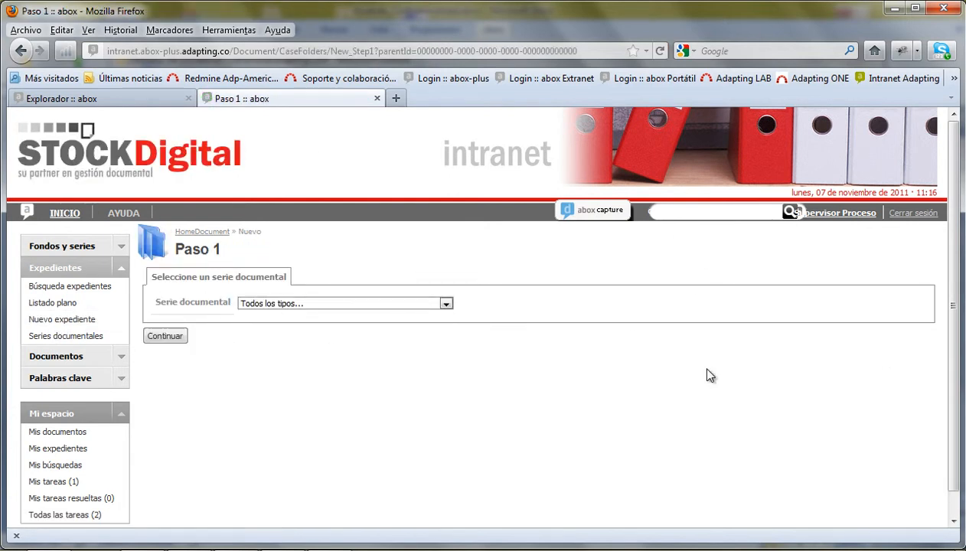
left_click(340, 304)
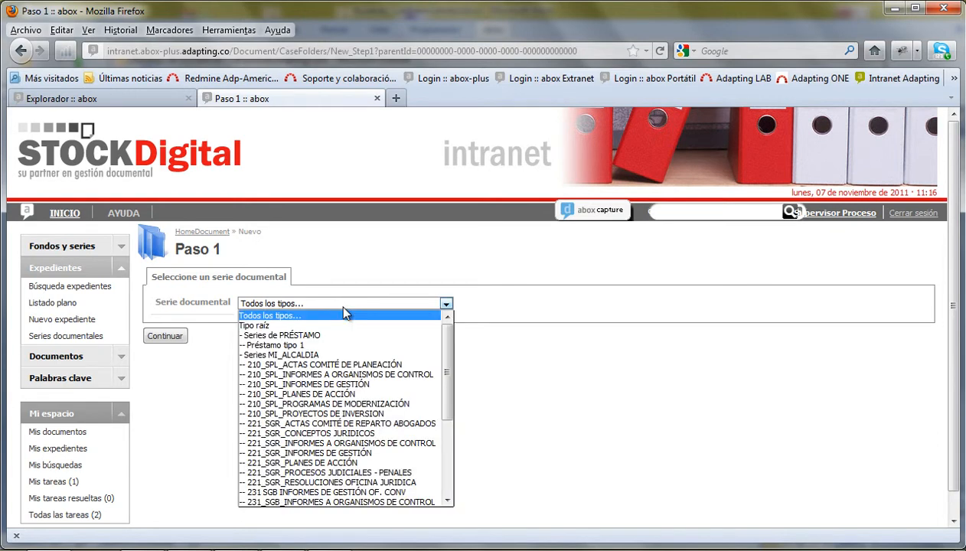
left_click_drag(443, 345, 442, 440)
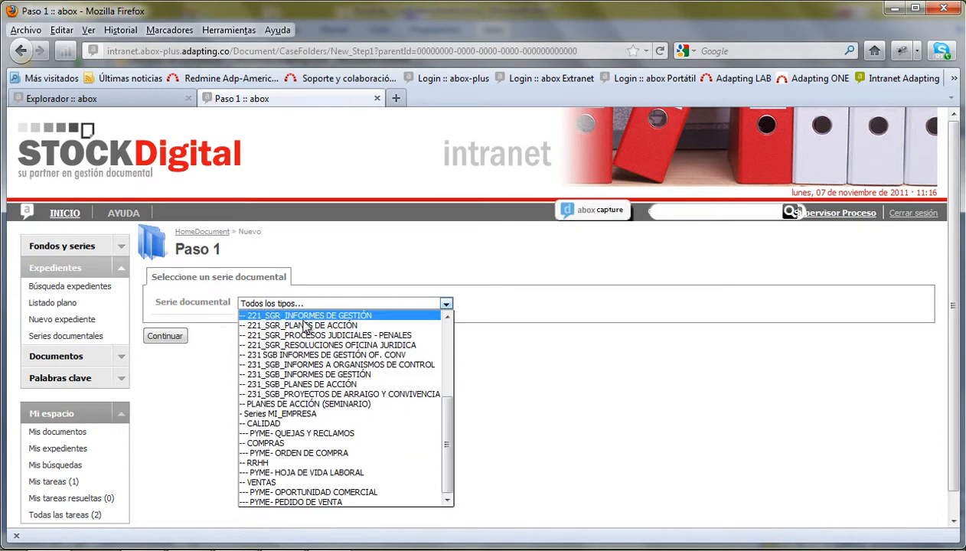
left_click(298, 492)
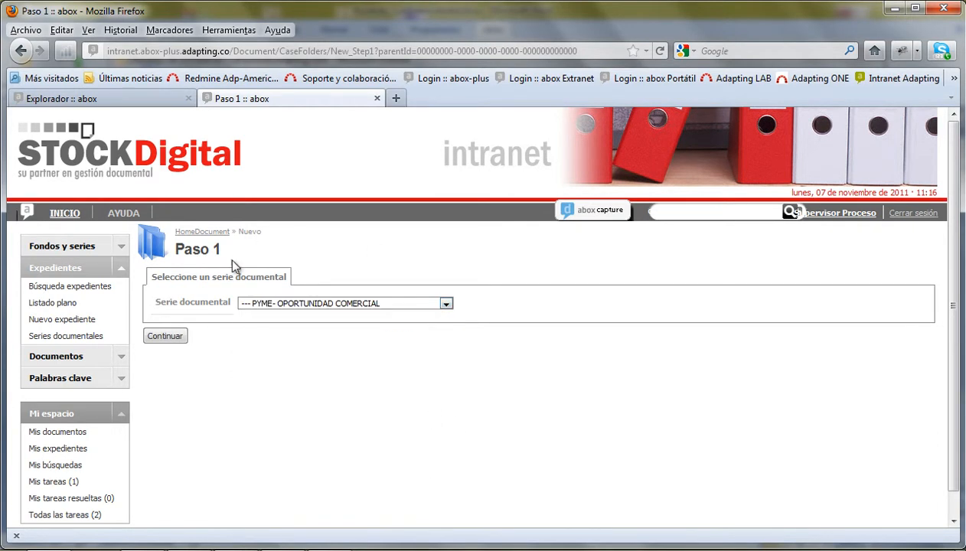
left_click(164, 336)
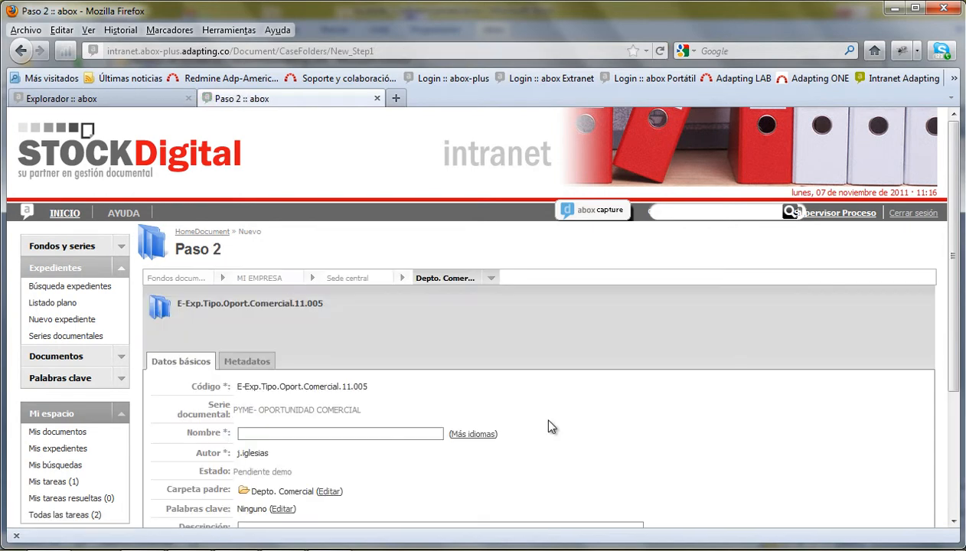
- Enter 'Empresa de Distribución Eléctrica Colombia' as the case file's Nombre
scroll(590, 394, "down", 2)
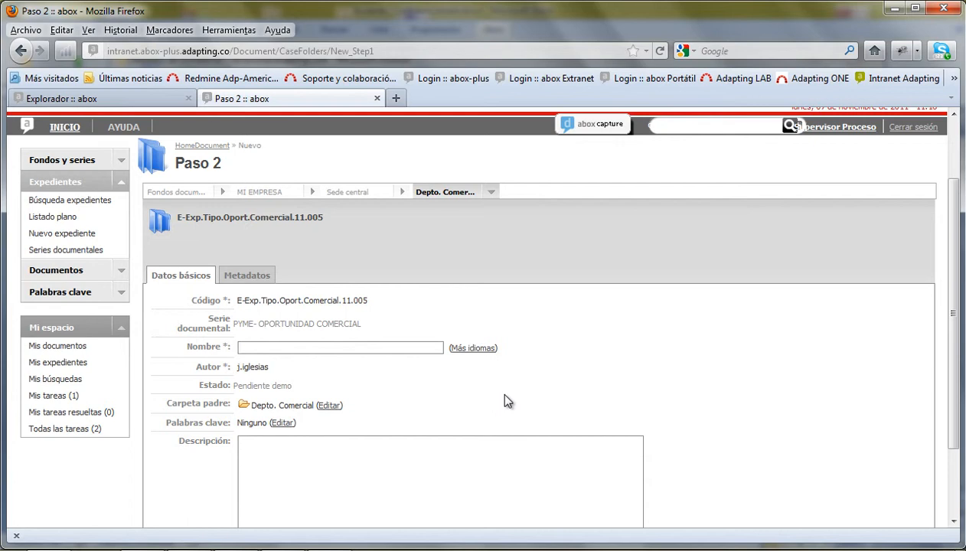
type("Empre")
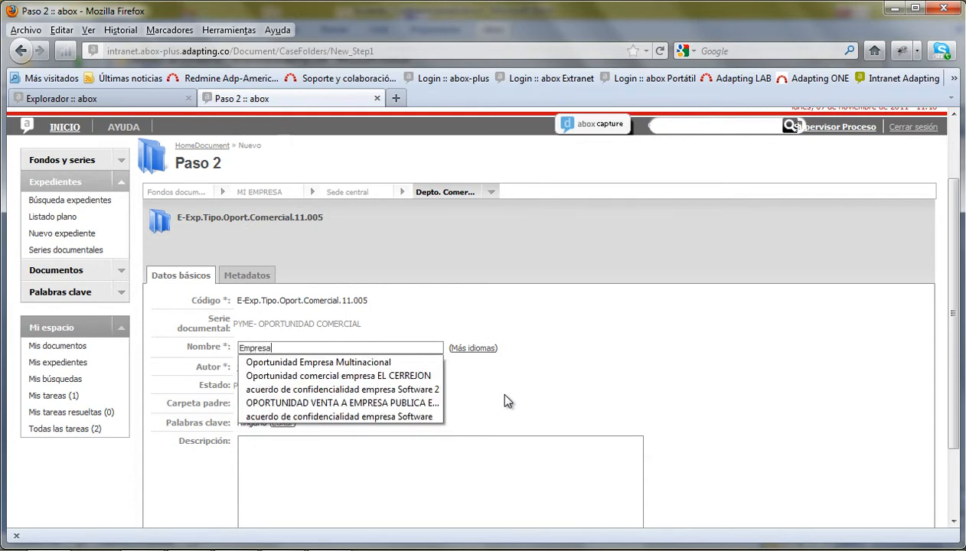
type("sa de C")
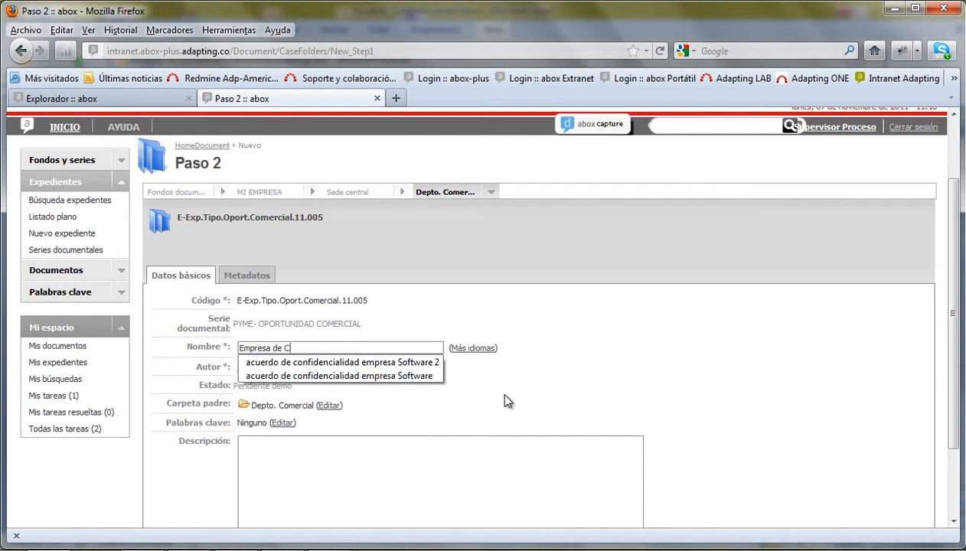
key("BackSpace")
key("BackSpace")
type("Distribución El")
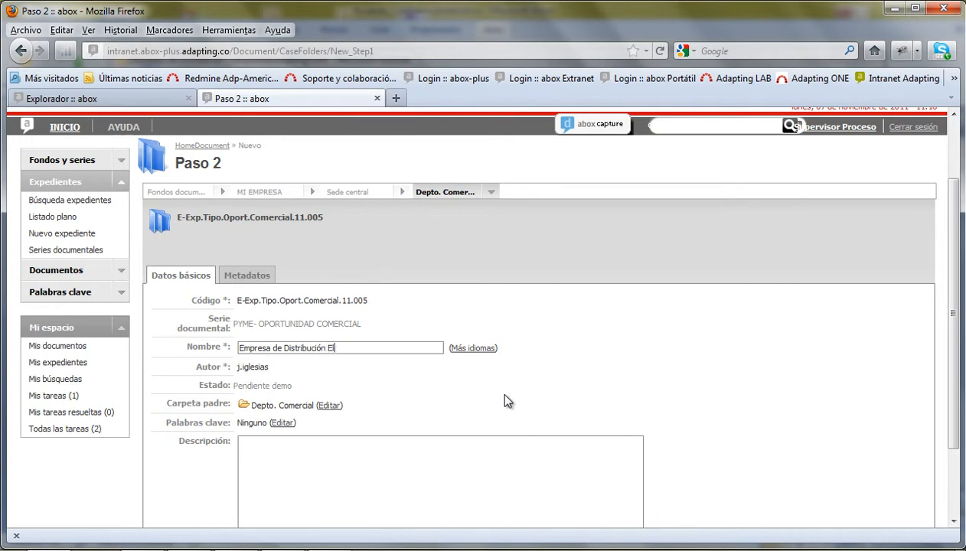
type("éctrica Colombia")
scroll(298, 471, "down", 2)
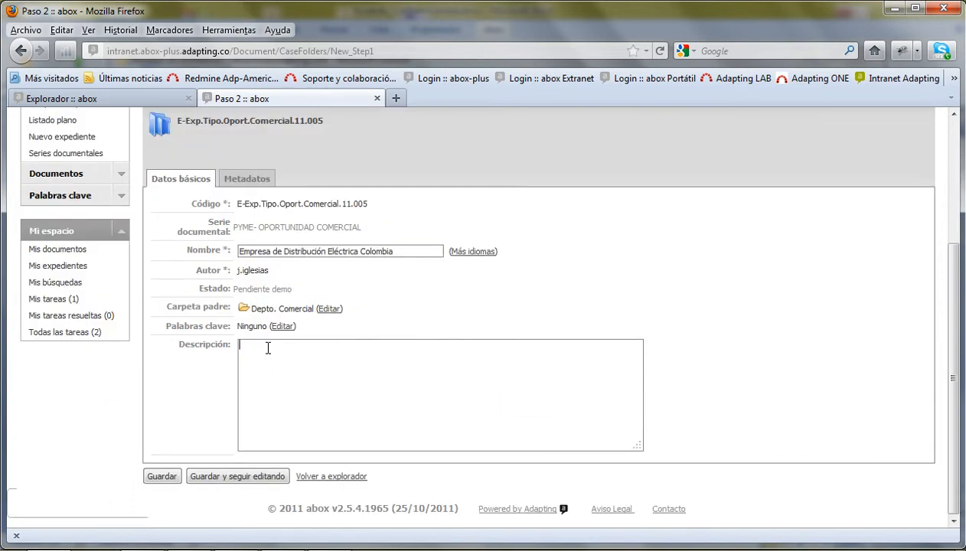
scroll(284, 429, "up", 2)
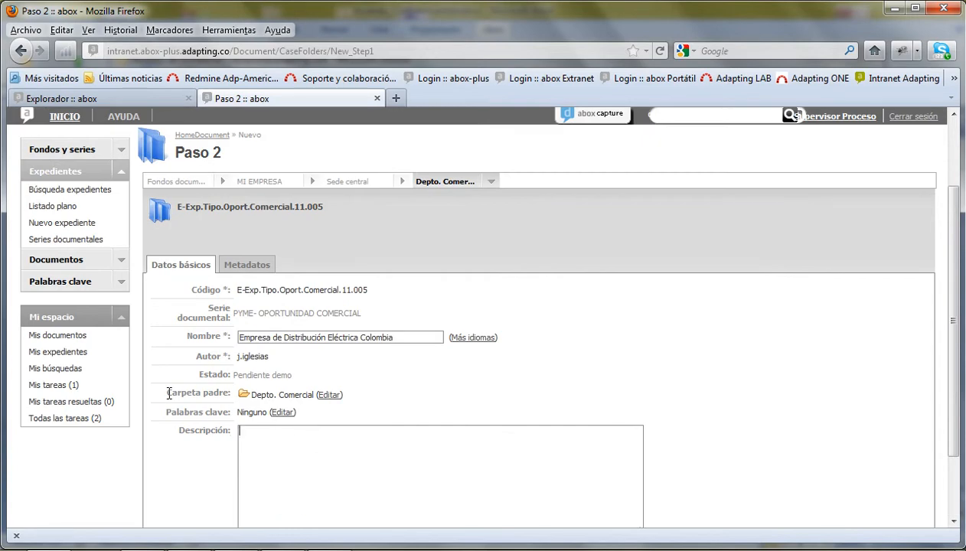
- Click into the Descripción box and save the new case file
left_click(371, 426)
scroll(390, 452, "down", 2)
left_click(162, 476)
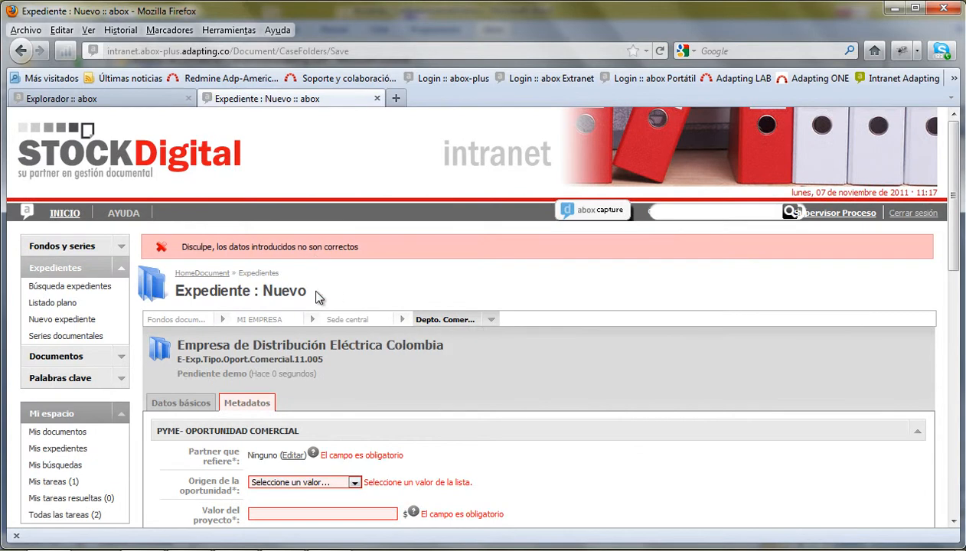
scroll(268, 299, "down", 4)
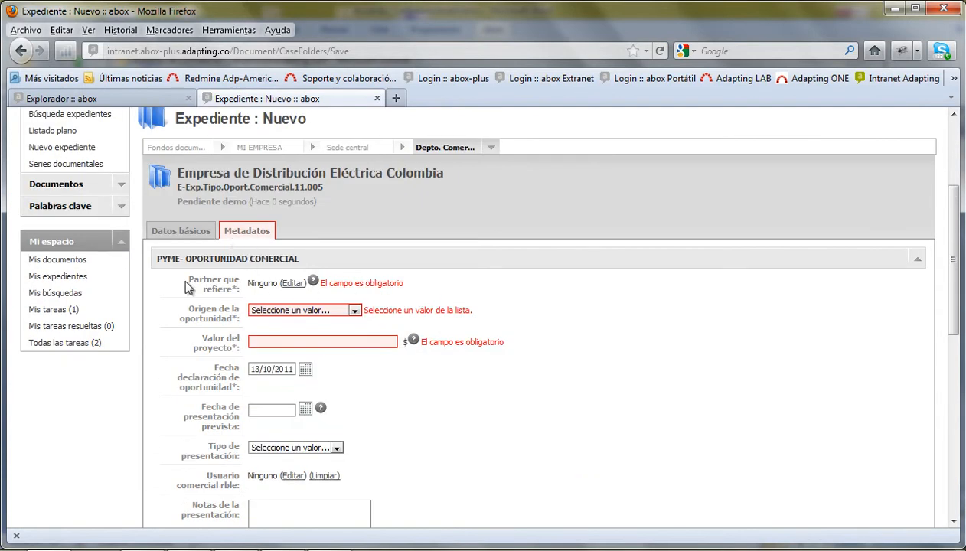
- Set partner Distribuidor 1, origin Nuevo contacto del partner, value 50000000, date 08/11/2011
left_click(295, 283)
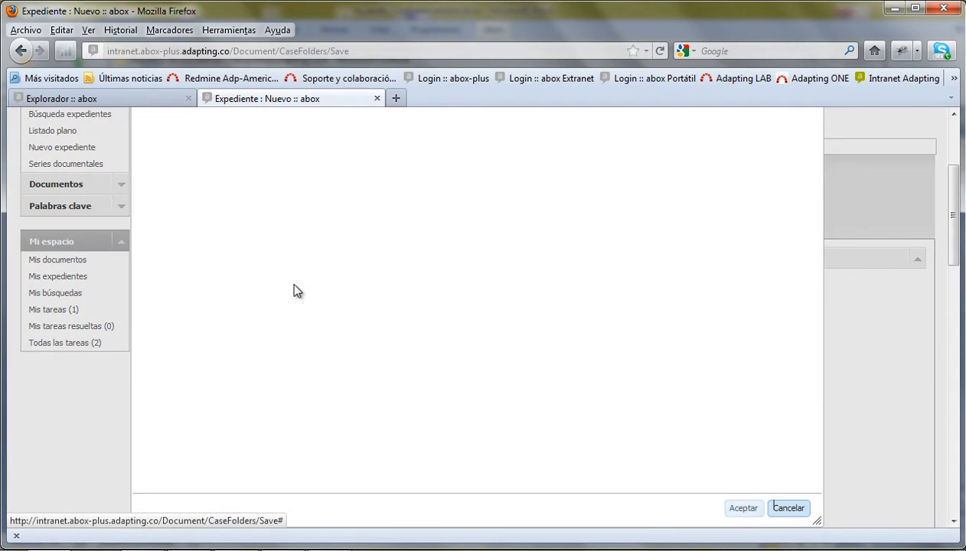
left_click(182, 169)
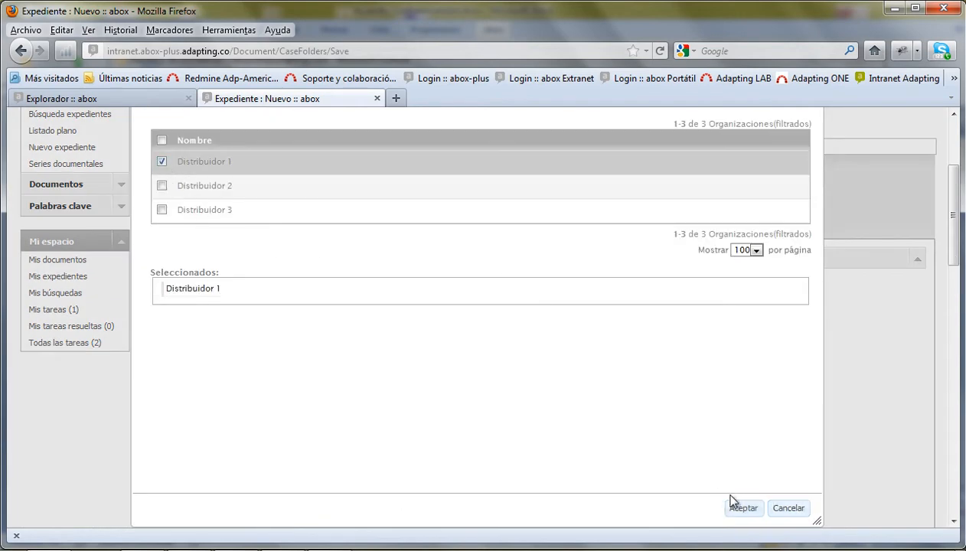
left_click(744, 509)
left_click(327, 317)
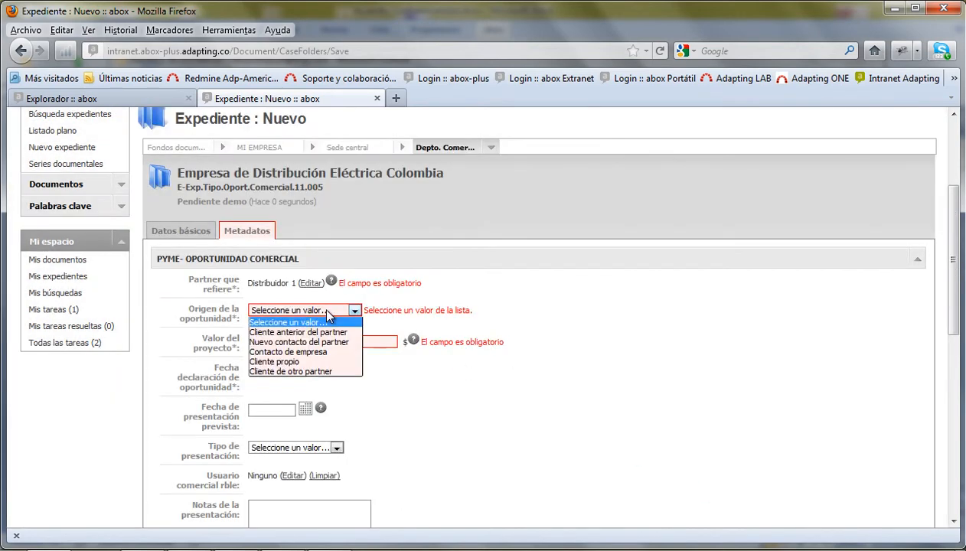
left_click(297, 342)
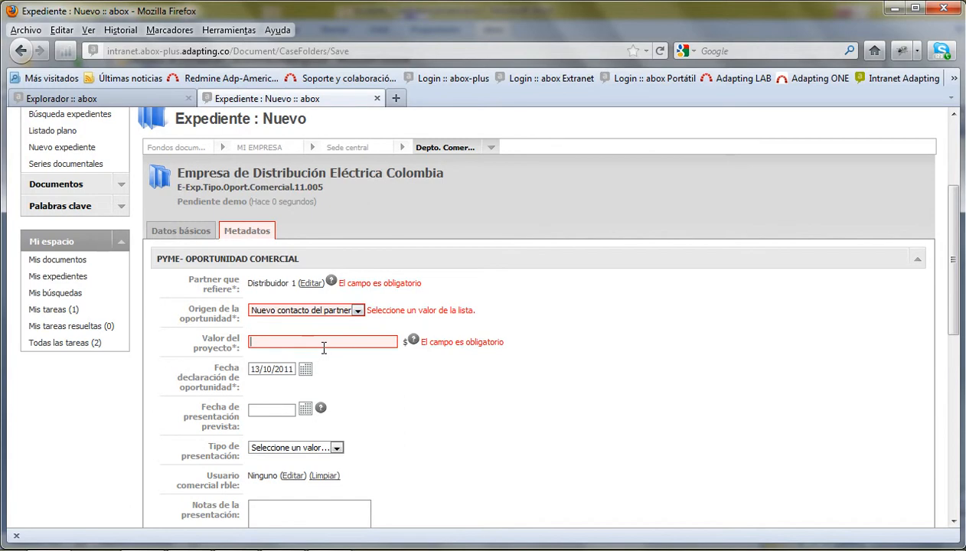
type("50")
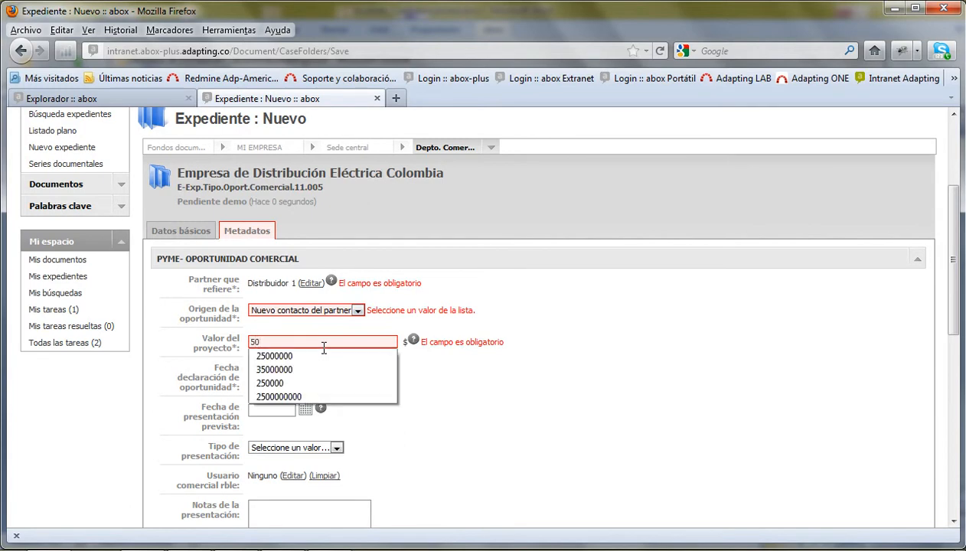
type("000000")
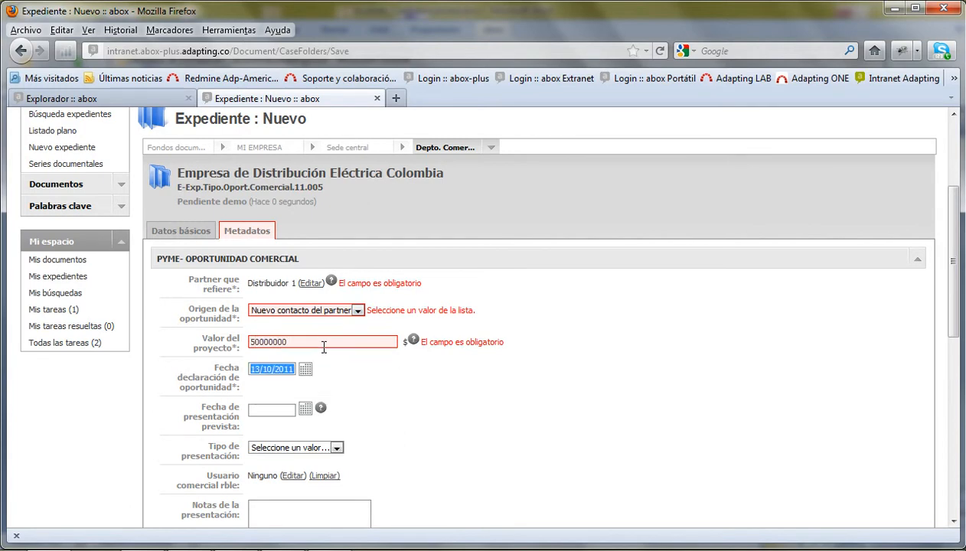
key("Tab")
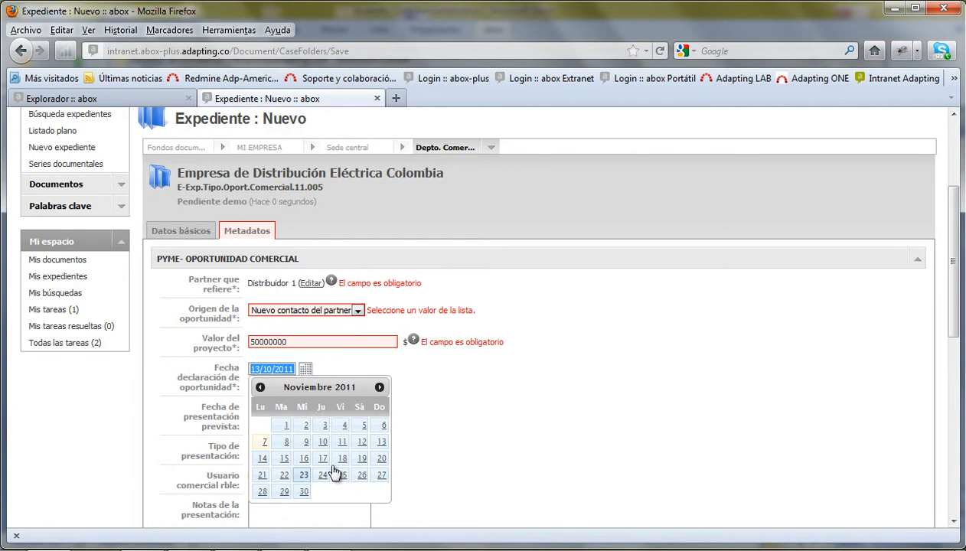
left_click(284, 445)
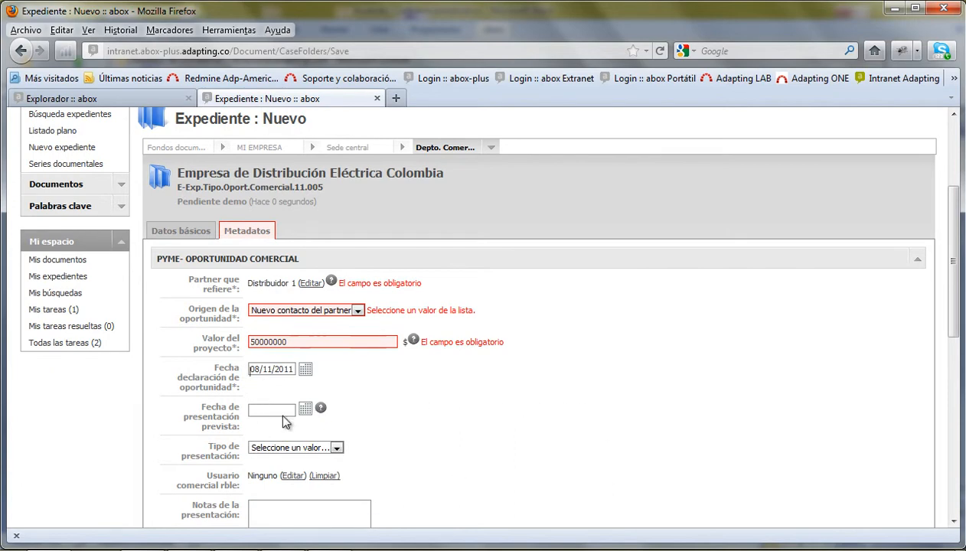
scroll(439, 446, "down", 10)
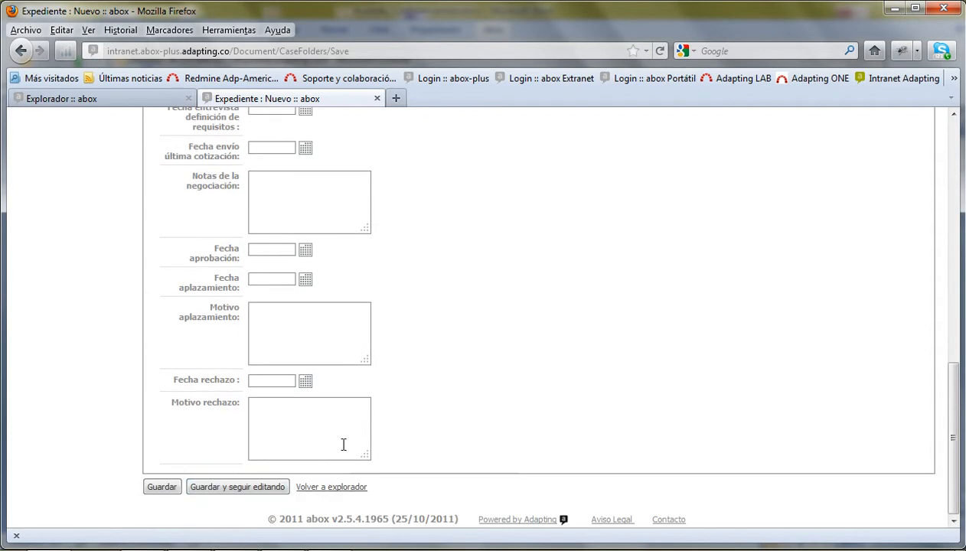
- Save the opportunity case file and open Empresa de Distribución Eléctrica Colombia from the Explorador
left_click(161, 490)
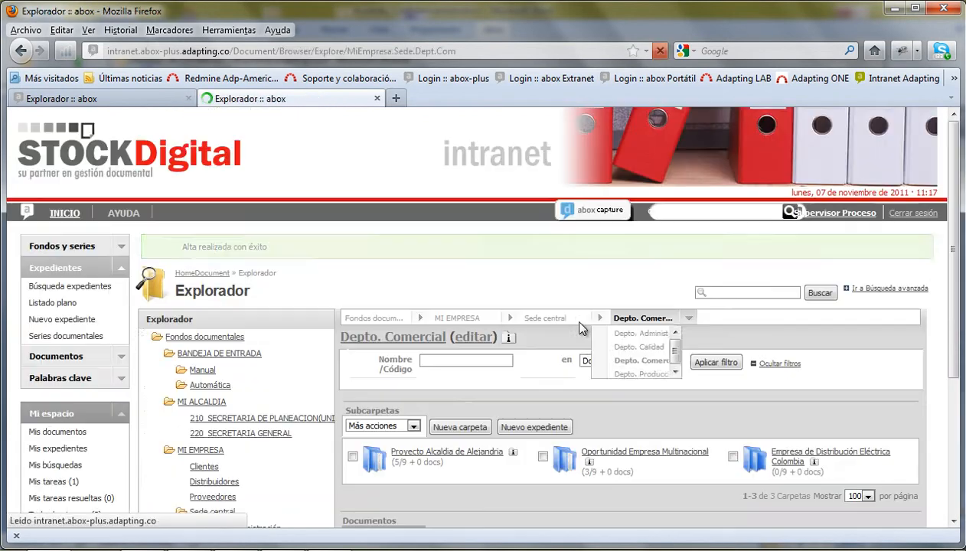
scroll(430, 441, "down", 4)
scroll(497, 359, "up", 3)
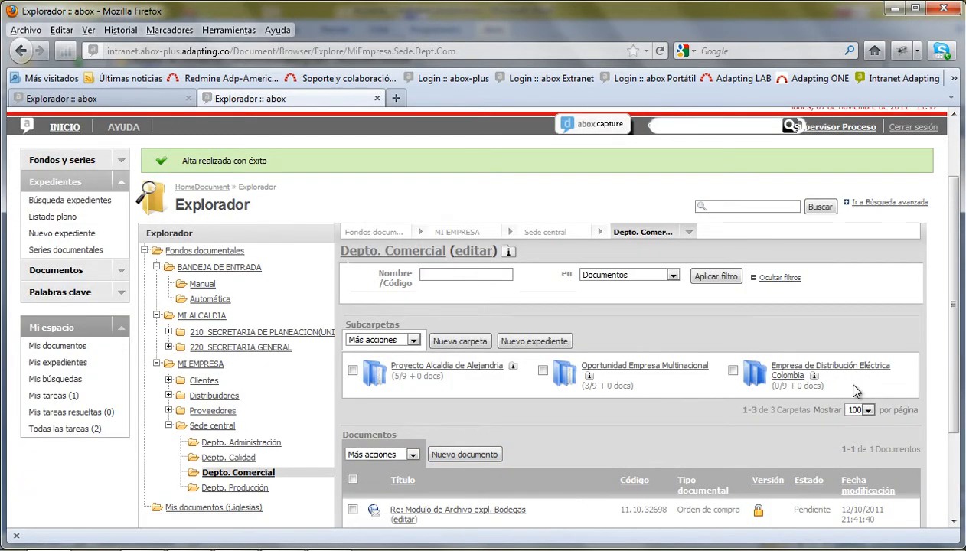
left_click(815, 381)
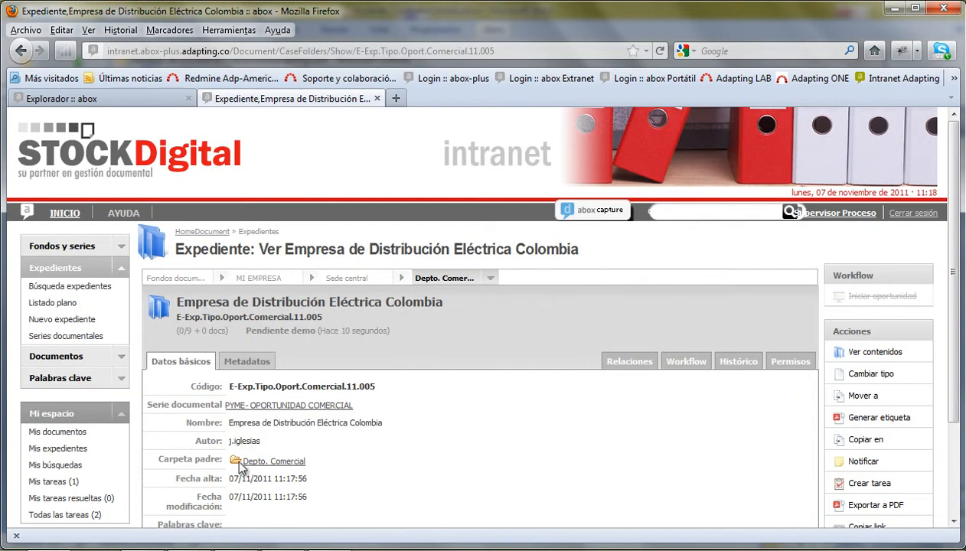
scroll(329, 341, "down", 3)
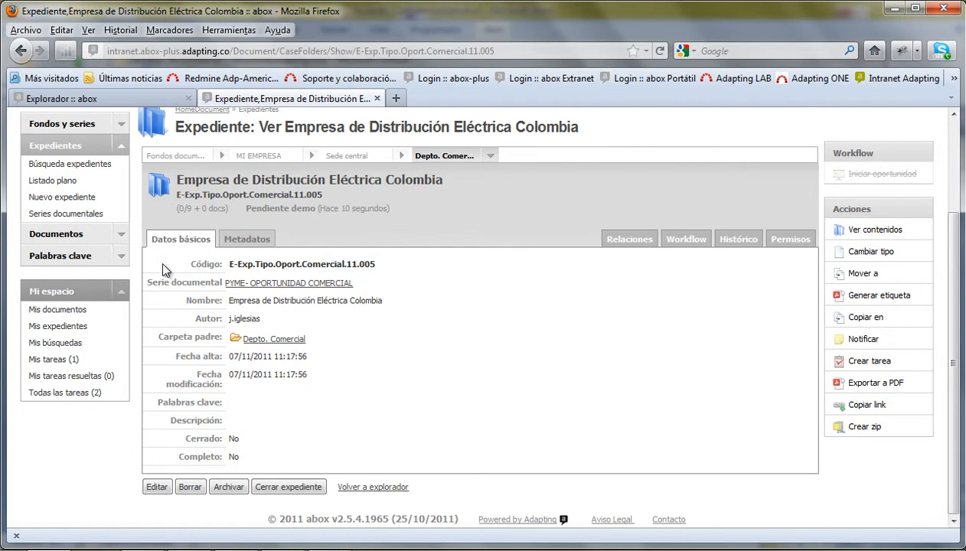
left_click(247, 241)
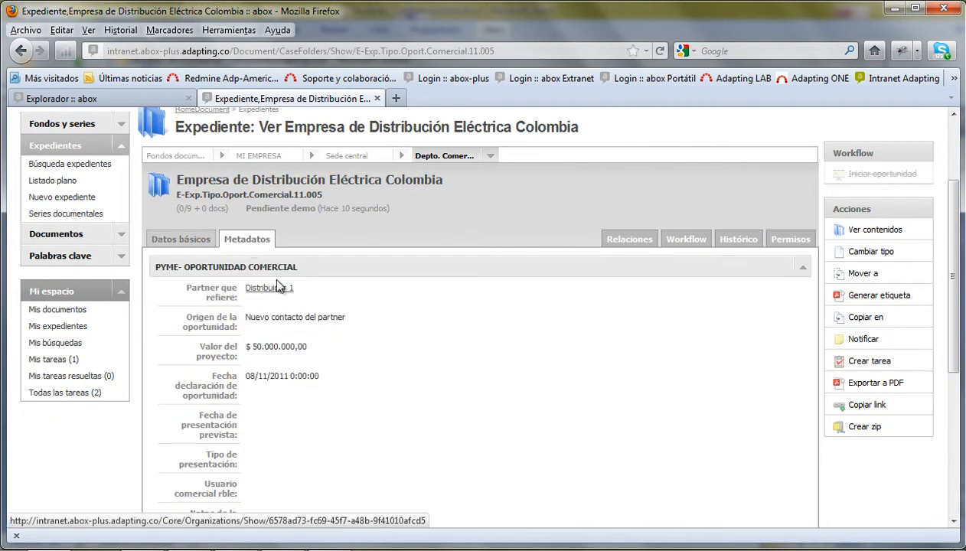
left_click(186, 241)
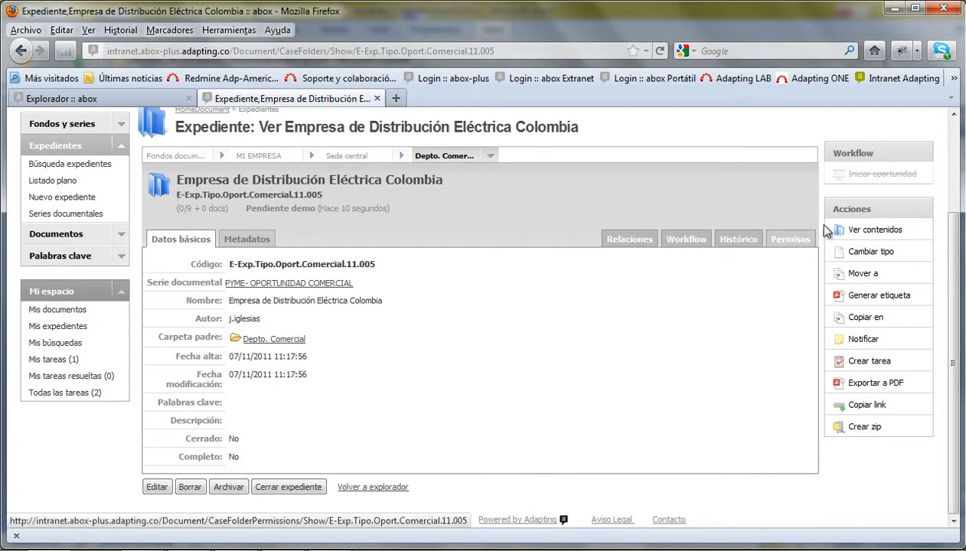
scroll(869, 177, "up", 2)
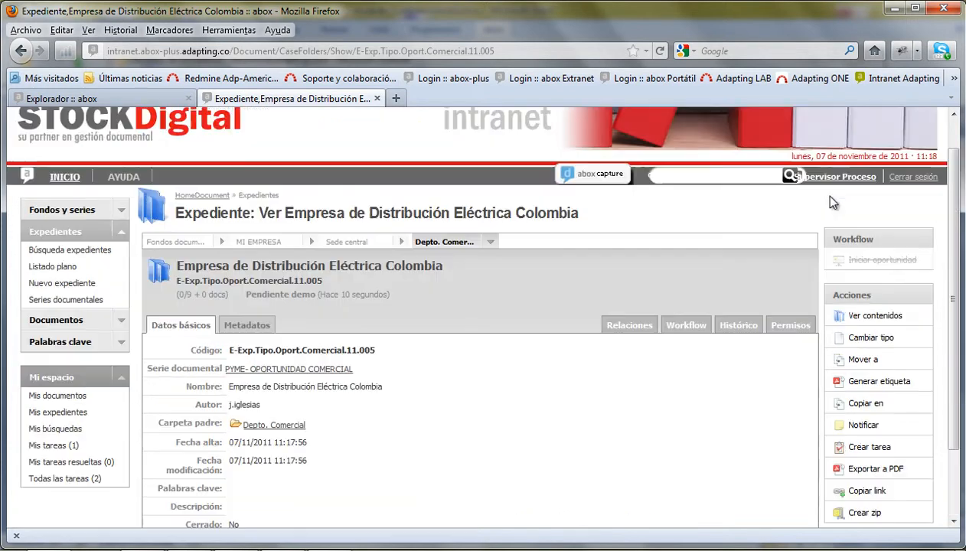
- Try Iniciar oportunidad, note the missing Fecha de presentación prevista, then view Metadatos
left_click(867, 264)
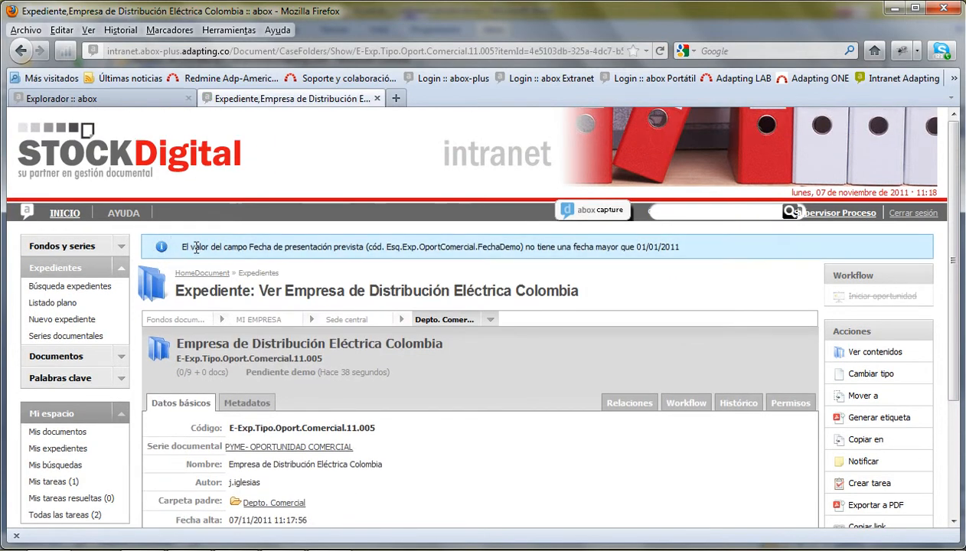
left_click_drag(240, 246, 361, 249)
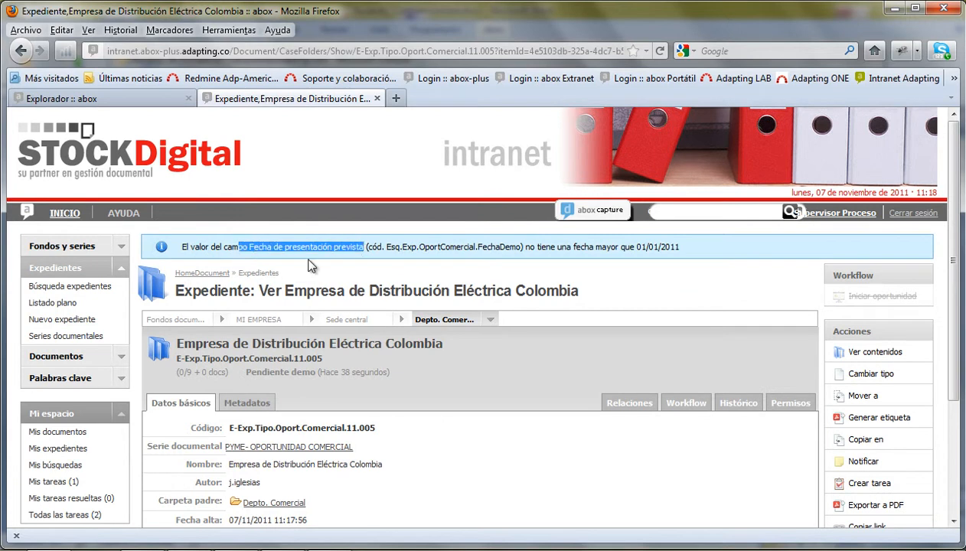
scroll(615, 433, "down", 2)
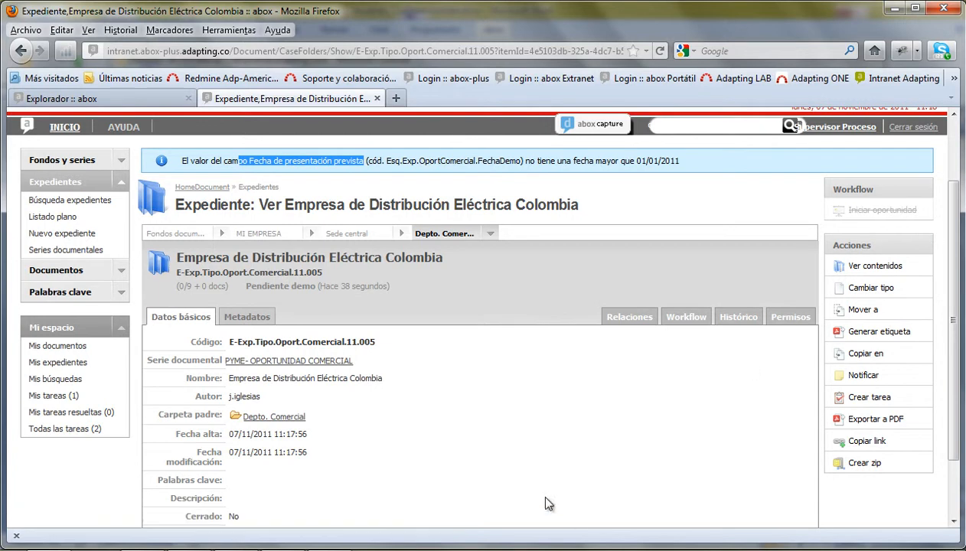
left_click(244, 319)
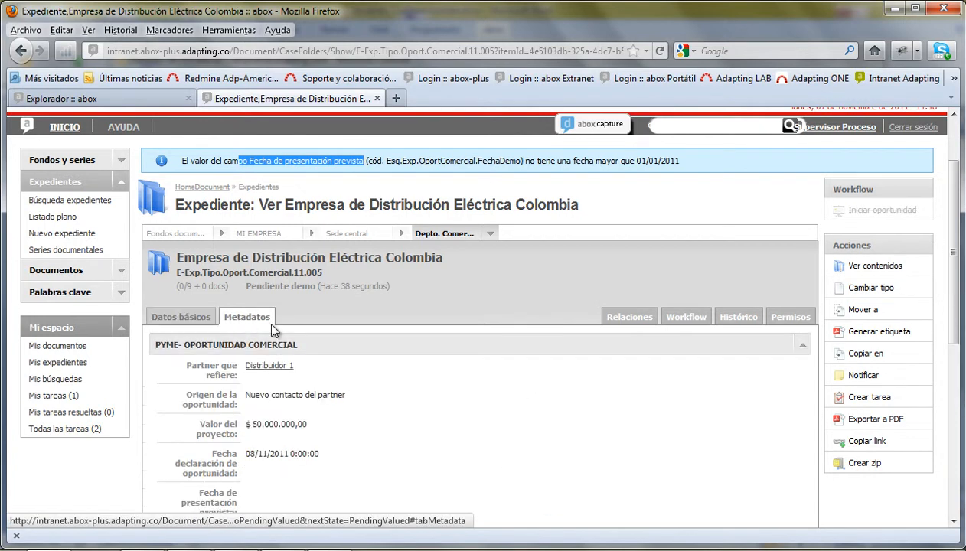
scroll(496, 405, "down", 6)
- Set Fecha de presentación prevista to 10/11/2011 in the metadata, save, then show the folder contents
scroll(470, 378, "up", 4)
scroll(473, 378, "down", 7)
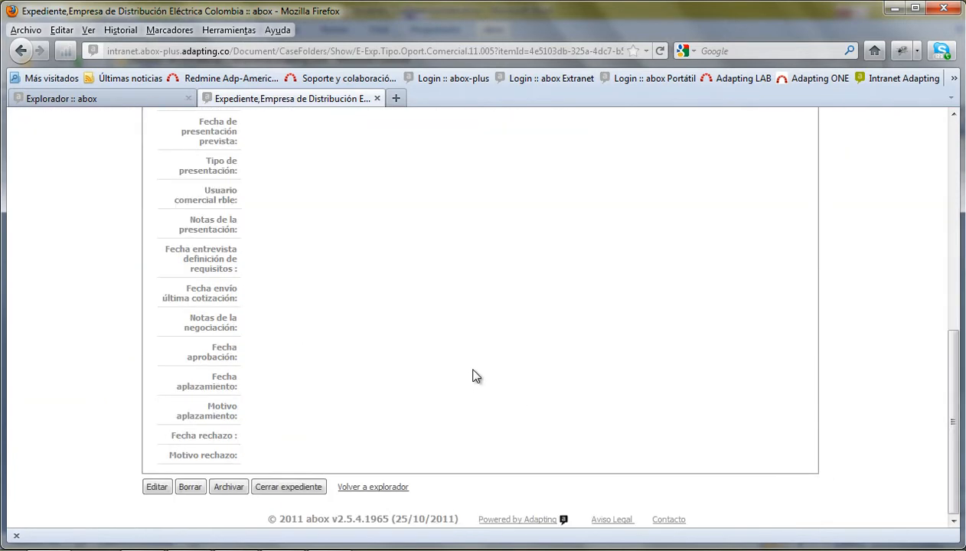
left_click(157, 487)
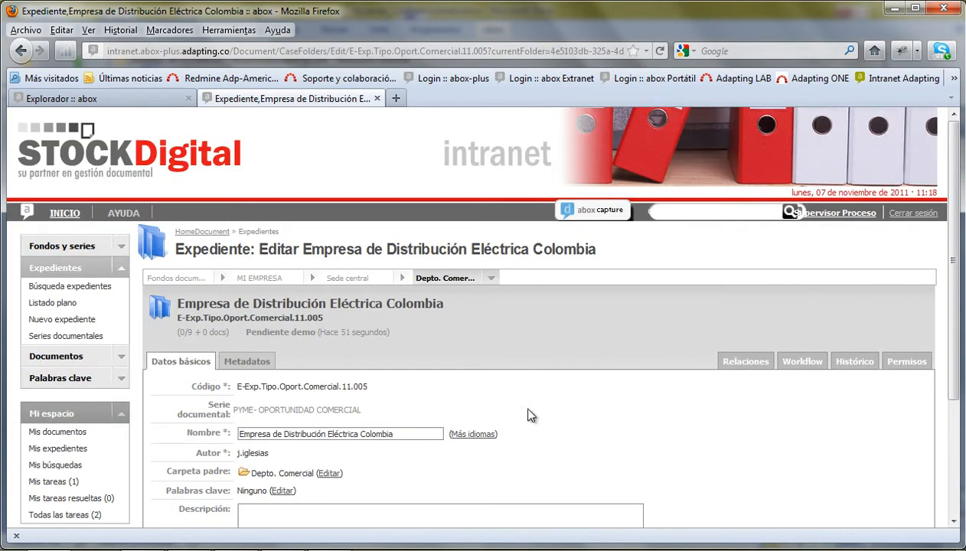
left_click(259, 363)
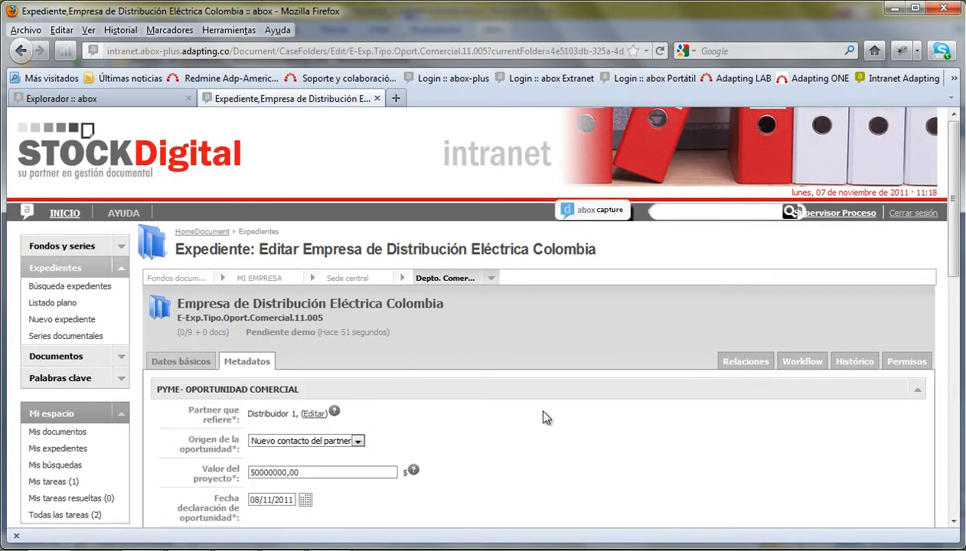
scroll(547, 398, "down", 4)
left_click(268, 368)
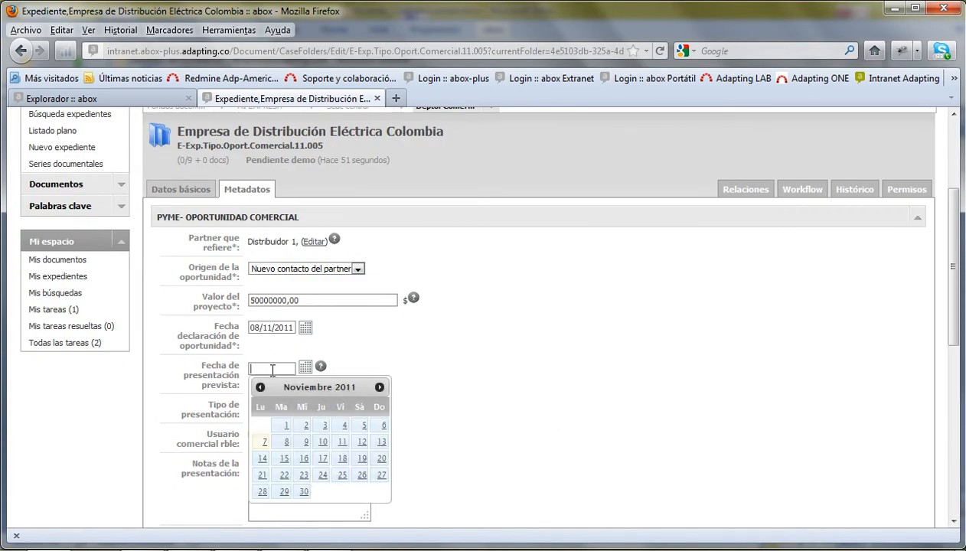
left_click(323, 443)
scroll(577, 382, "down", 5)
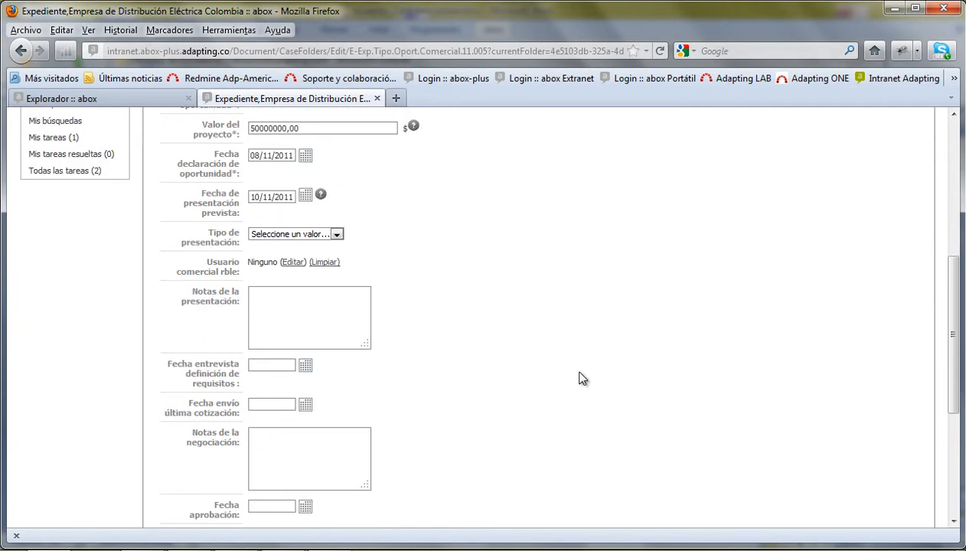
scroll(474, 344, "down", 6)
left_click(237, 488)
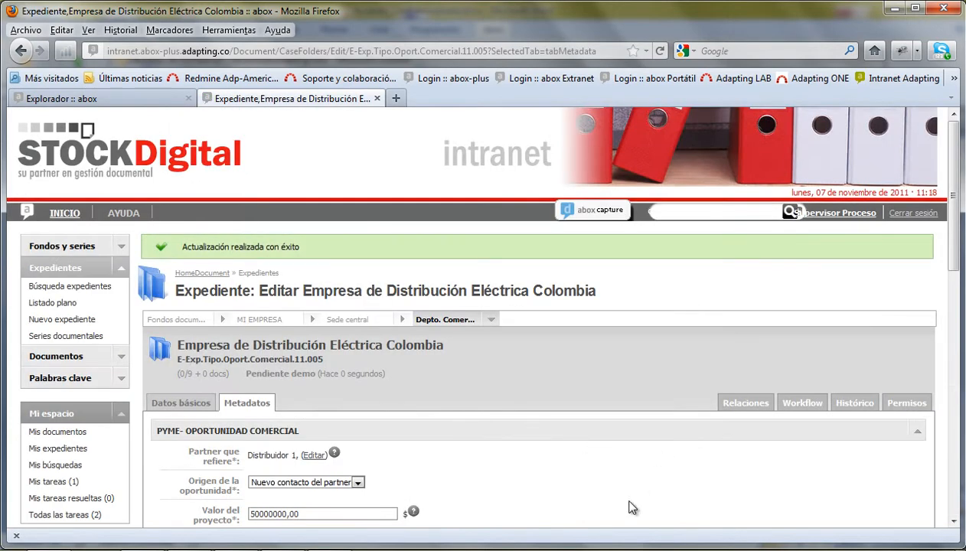
left_click(157, 350)
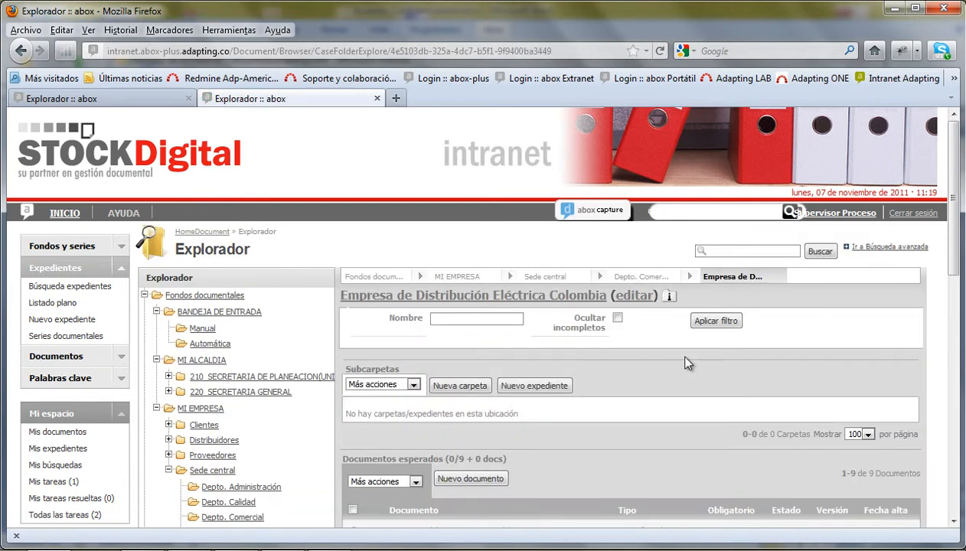
- Scroll the Explorador down to the Documentos esperados list of nine pending documents
scroll(702, 331, "down", 5)
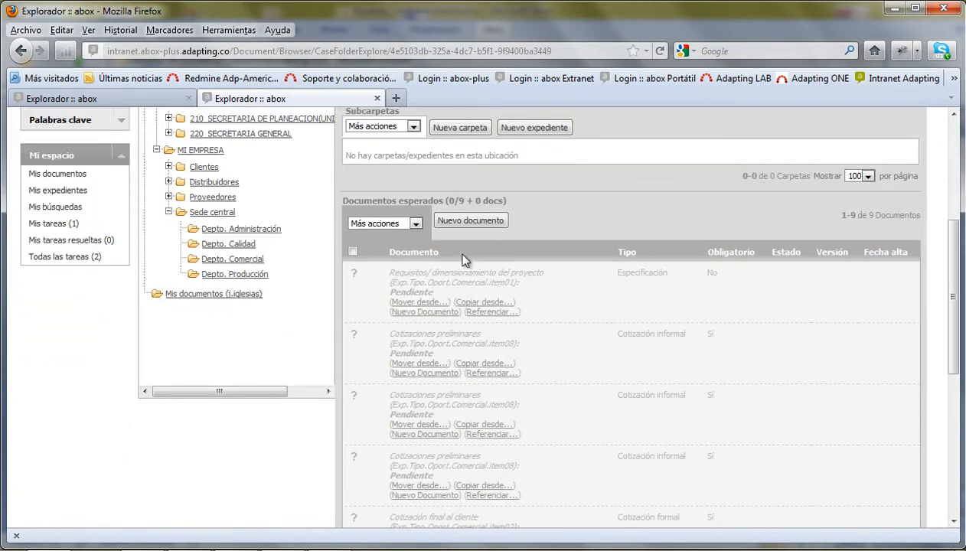
scroll(487, 273, "down", 2)
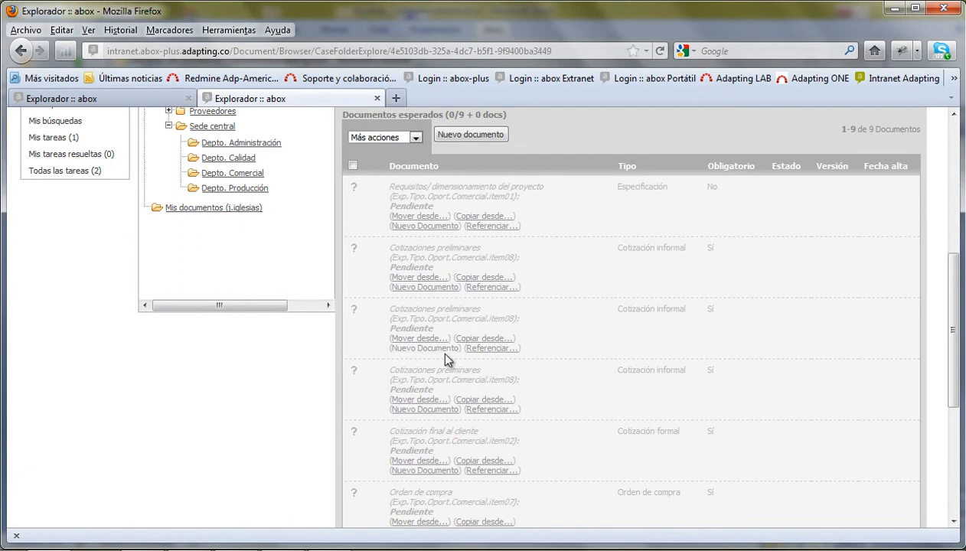
scroll(429, 451, "down", 4)
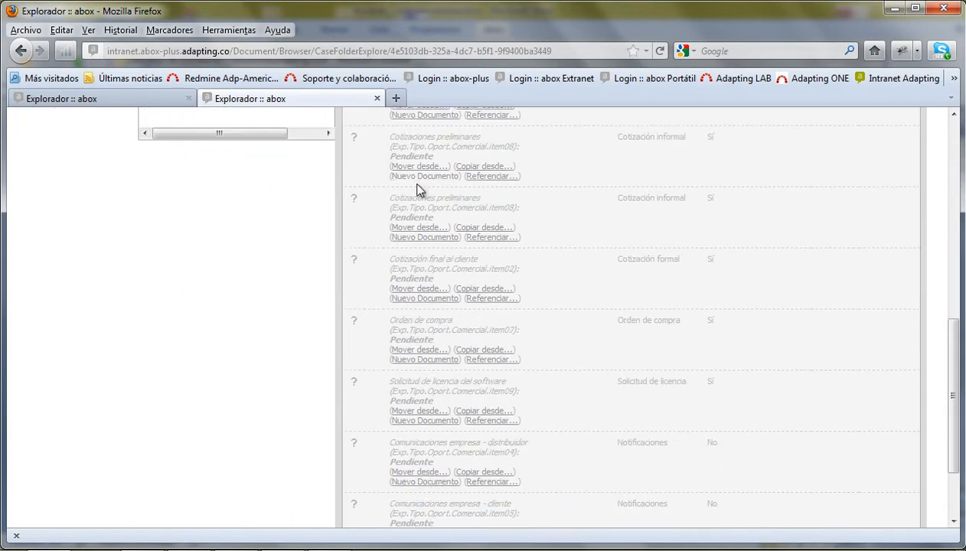
scroll(421, 229, "down", 3)
scroll(458, 450, "up", 10)
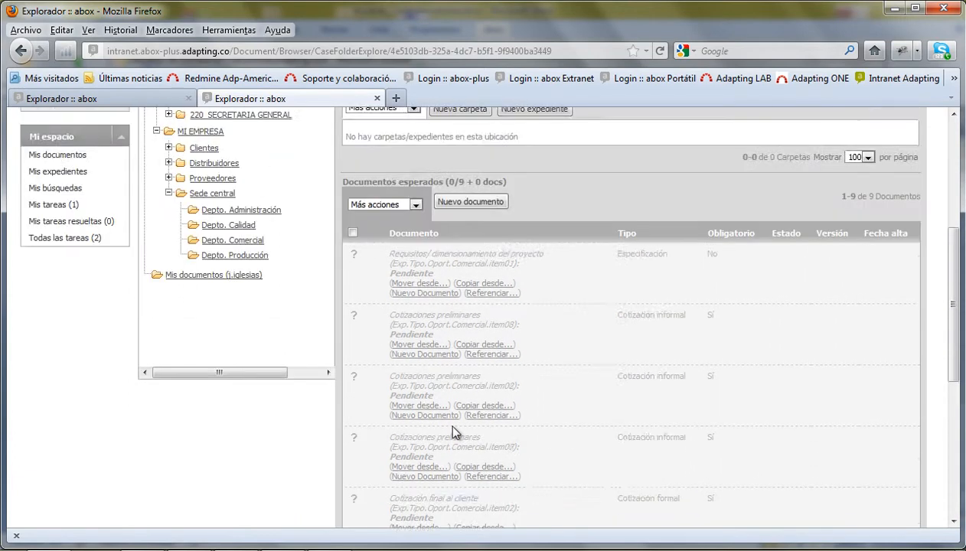
scroll(415, 335, "down", 10)
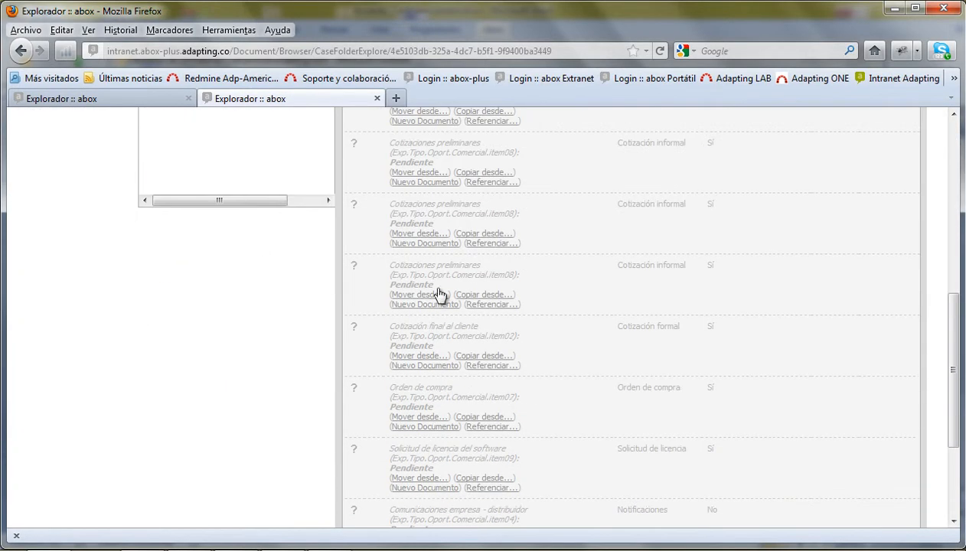
scroll(437, 329, "down", 5)
scroll(460, 367, "up", 10)
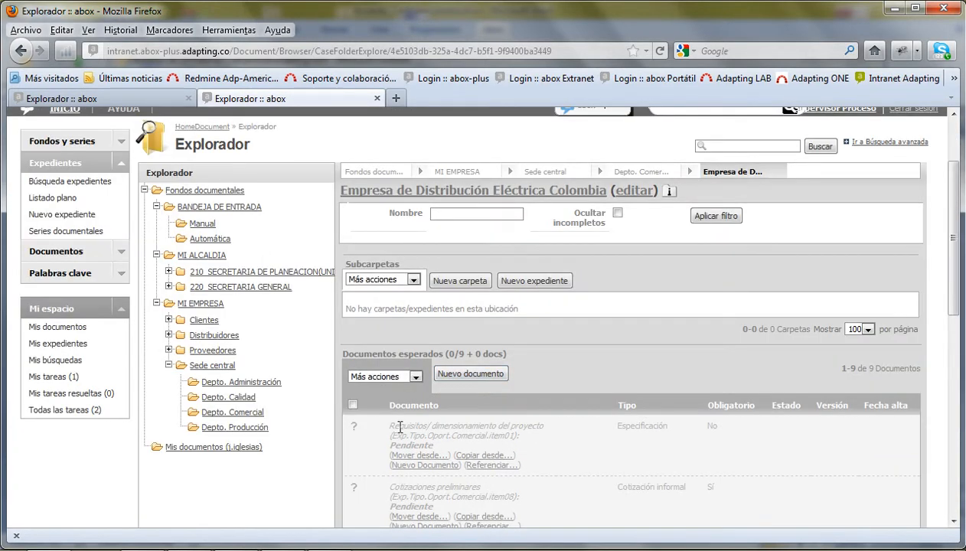
scroll(460, 368, "down", 2)
left_click_drag(391, 254, 511, 254)
left_click(542, 301)
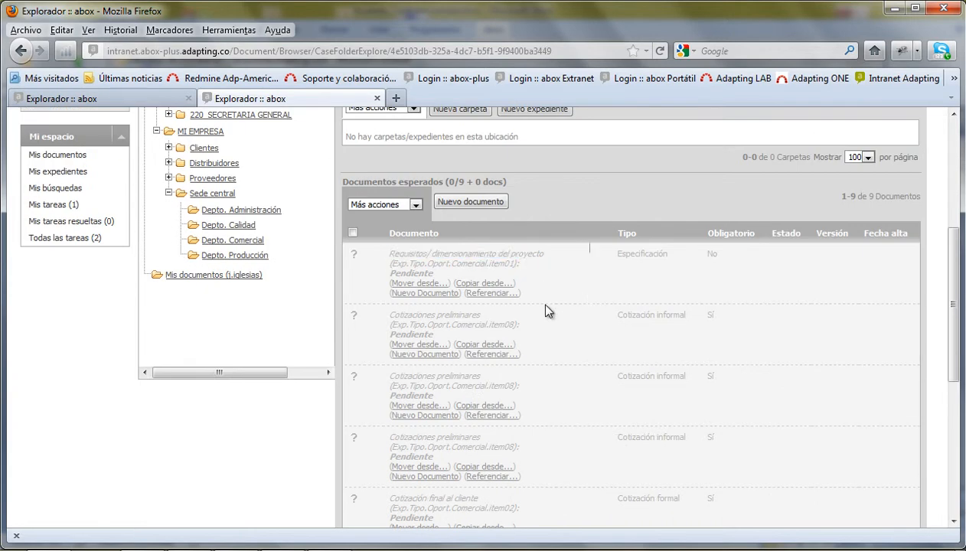
- Attach formulario_inscribeme.docx as the Especificación document Requisitos/ dimensionamiento del proyecto and save it
left_click(422, 299)
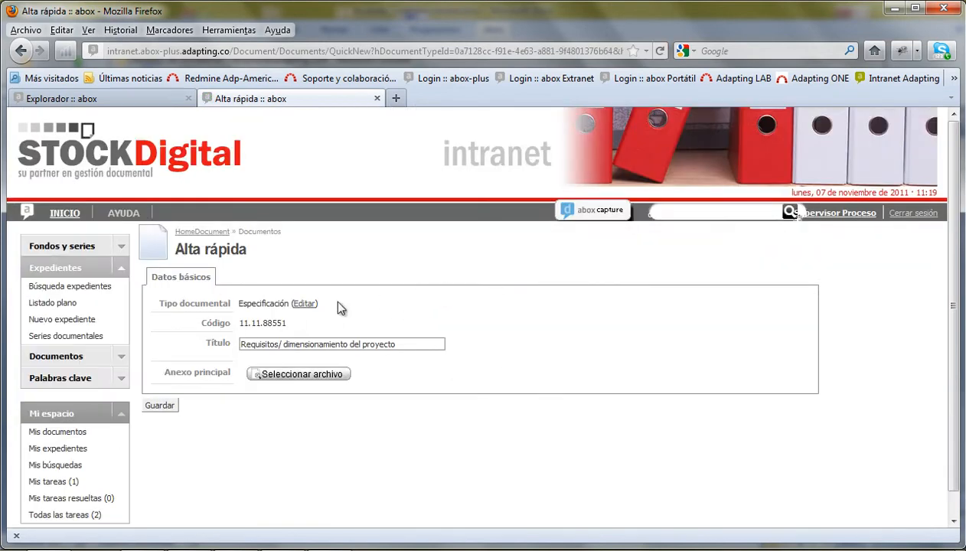
left_click_drag(243, 304, 251, 305)
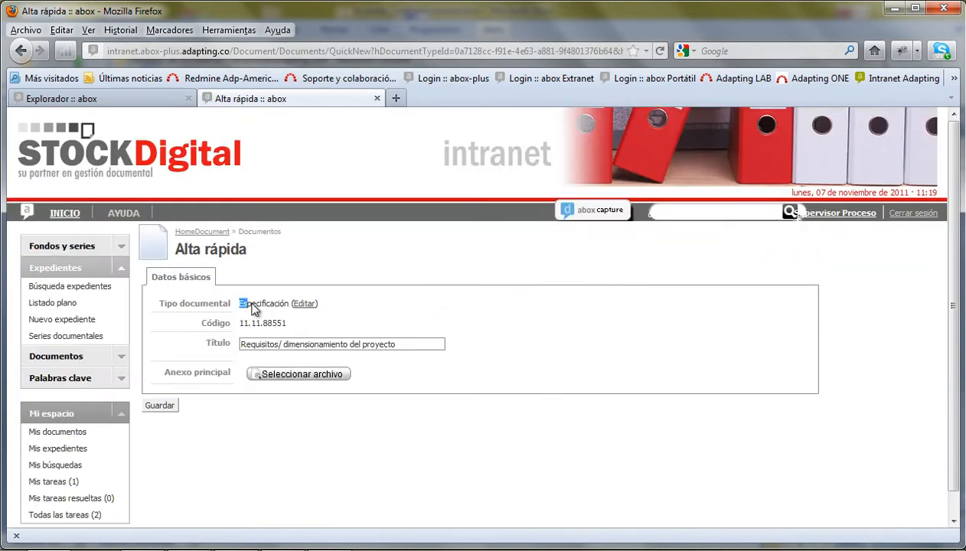
left_click(297, 378)
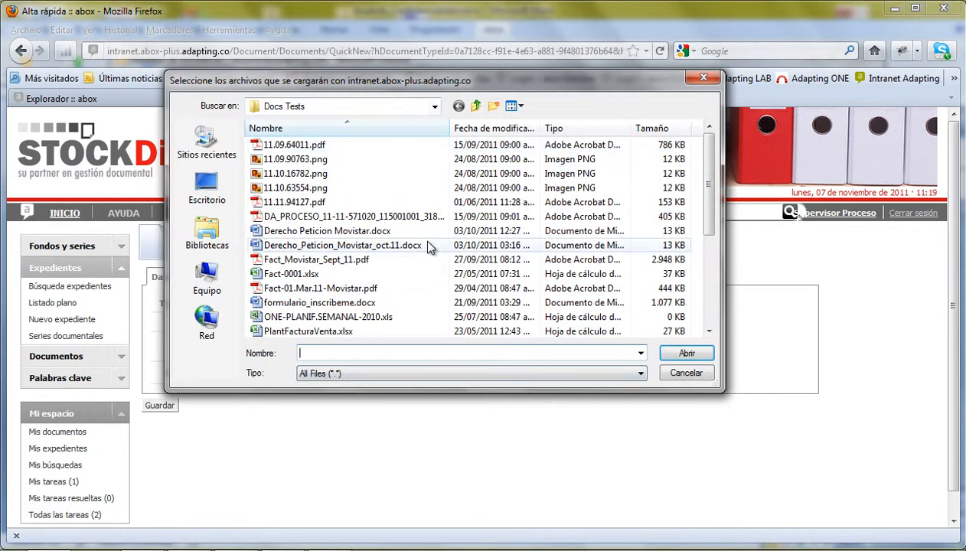
scroll(708, 192, "down", 5)
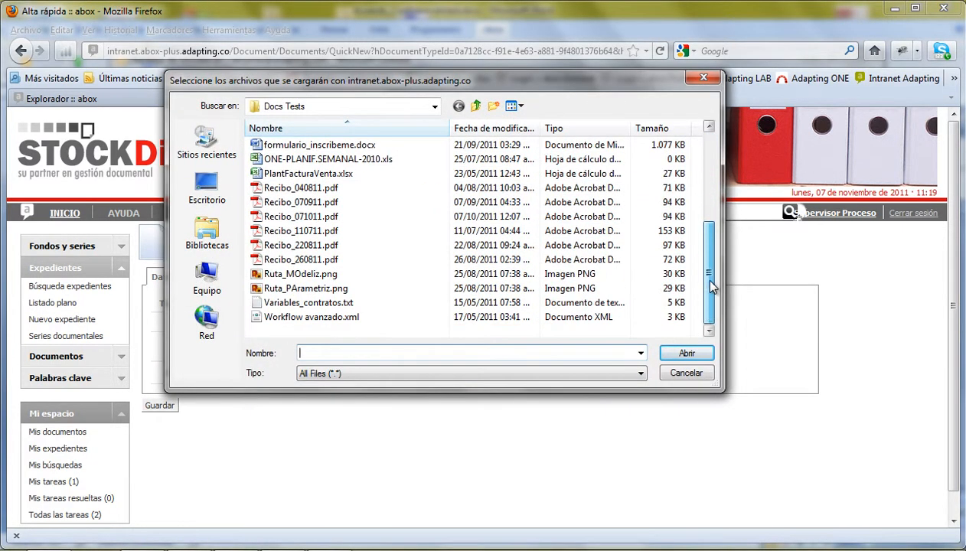
scroll(710, 211, "up", 3)
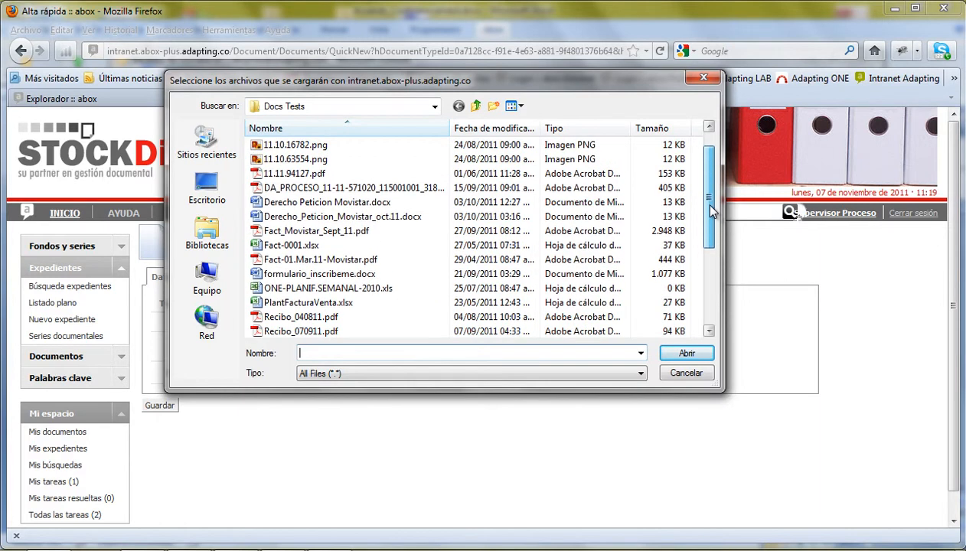
left_click(297, 275)
left_click(687, 352)
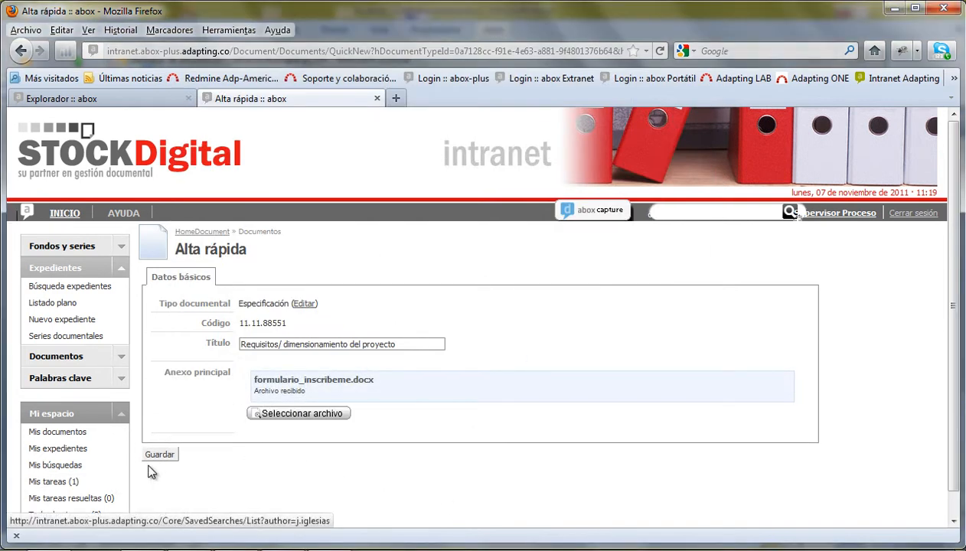
left_click(152, 455)
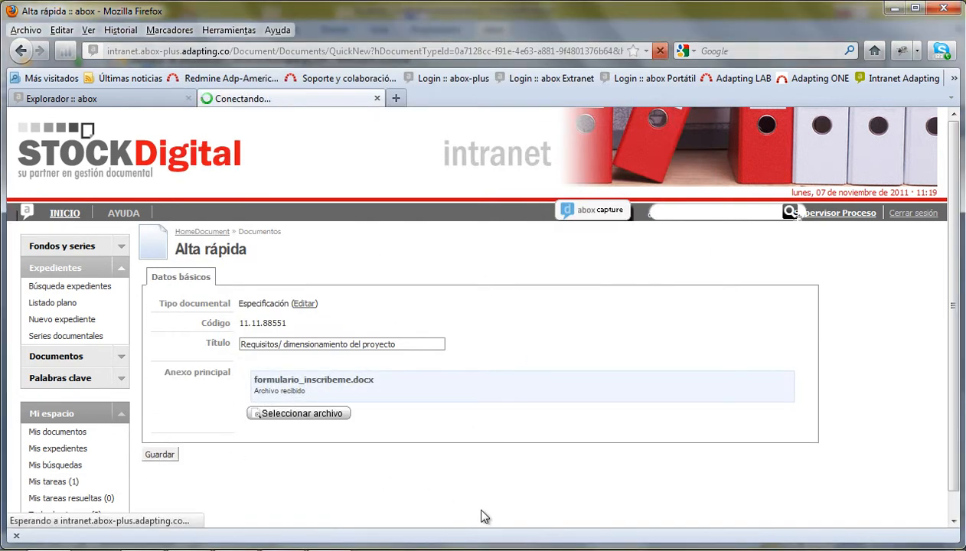
scroll(651, 436, "down", 5)
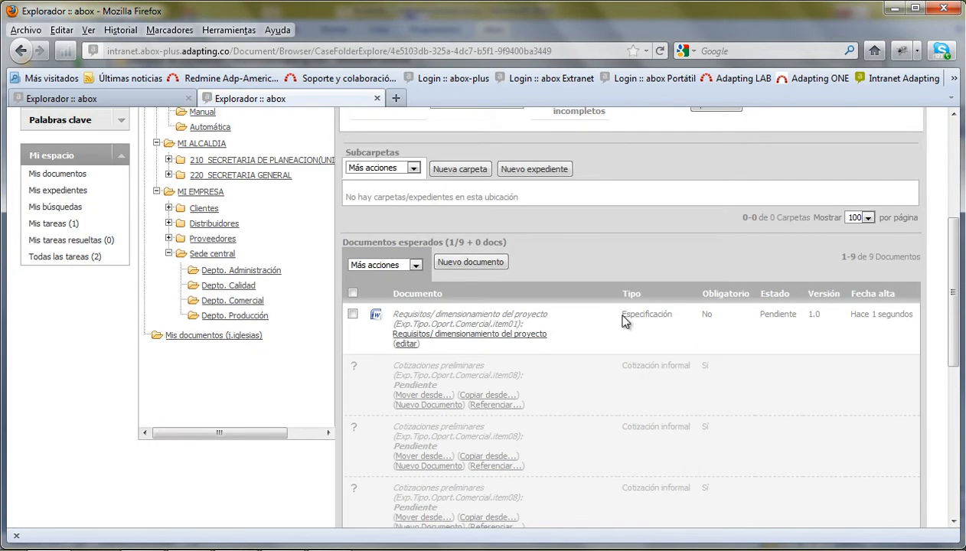
- Open the Expediente details page of the case file, now counting 1/9 documents
left_click_drag(622, 315, 670, 316)
scroll(588, 344, "up", 3)
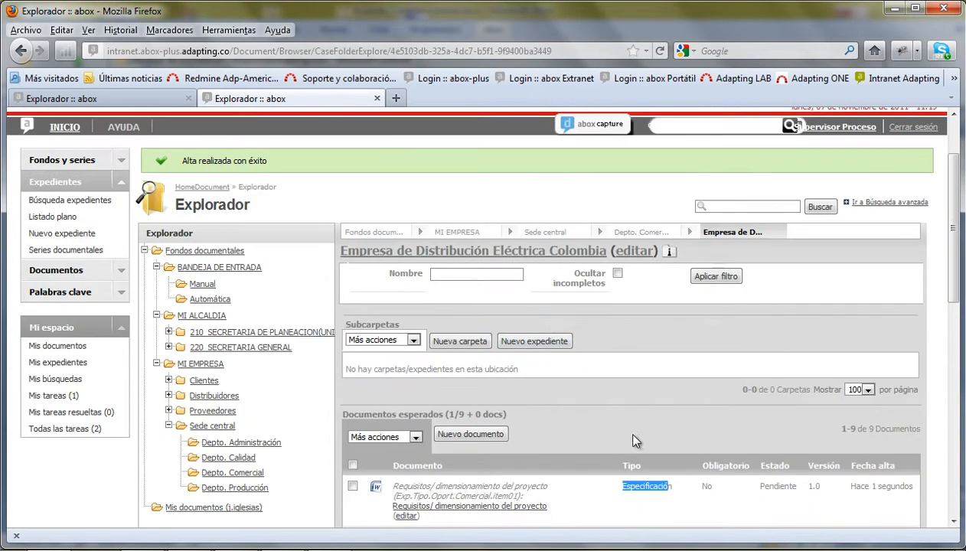
left_click(450, 414)
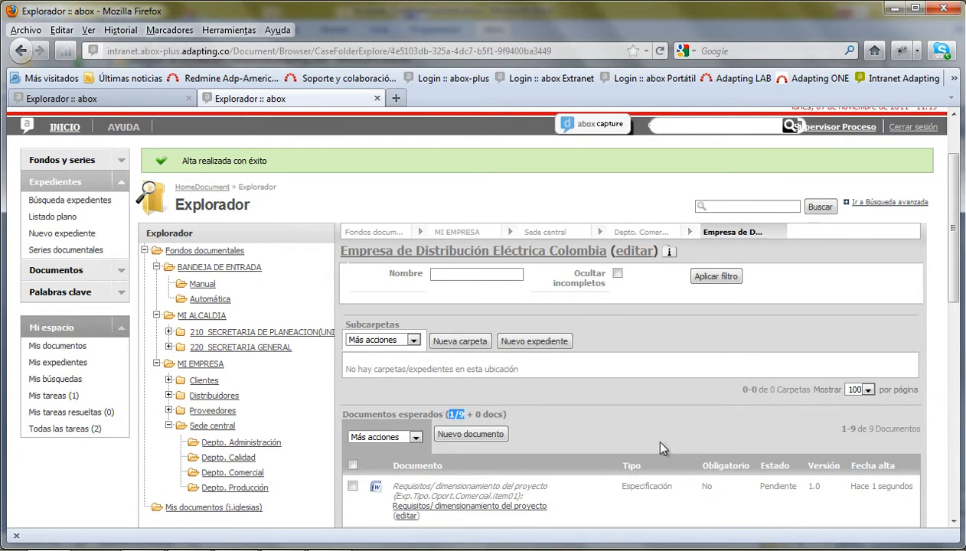
left_click(670, 254)
scroll(581, 460, "down", 2)
scroll(596, 404, "up", 3)
scroll(729, 280, "down", 2)
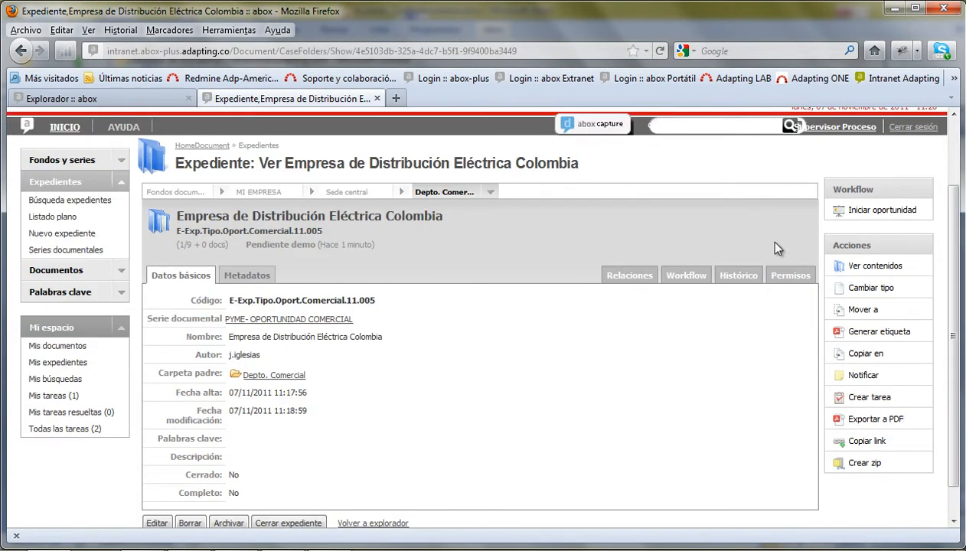
- Run Iniciar oportunidad and confirm, moving the case file to Pendiente de cotizar
left_click(875, 213)
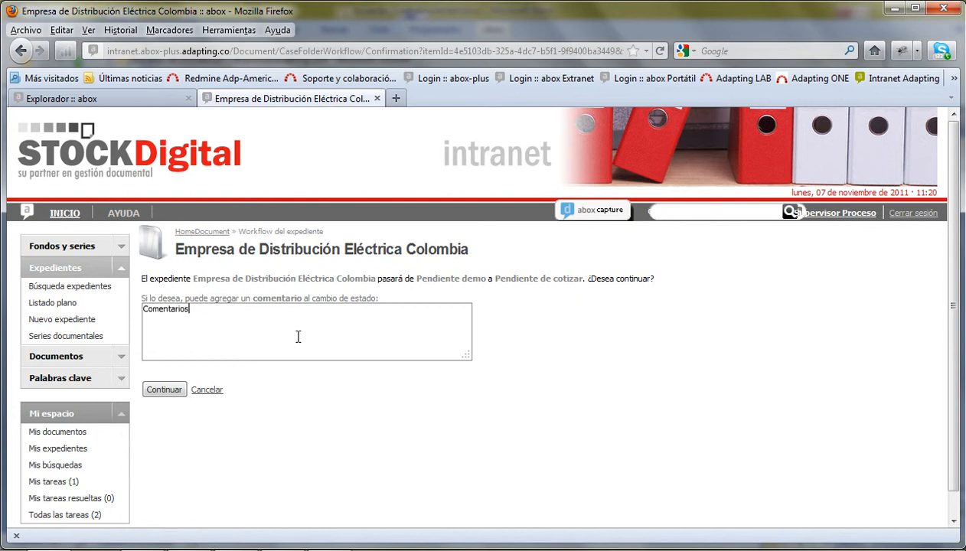
left_click(164, 389)
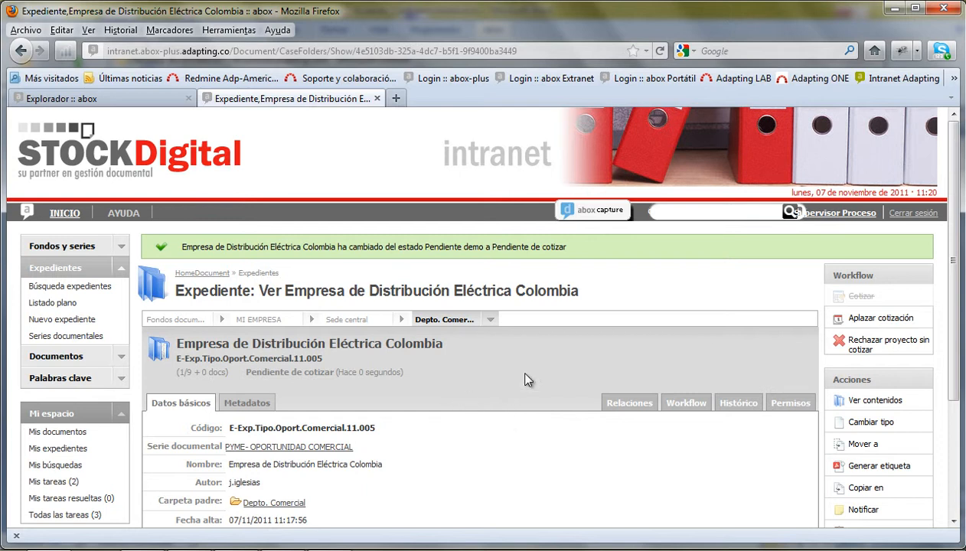
scroll(865, 310, "down", 2)
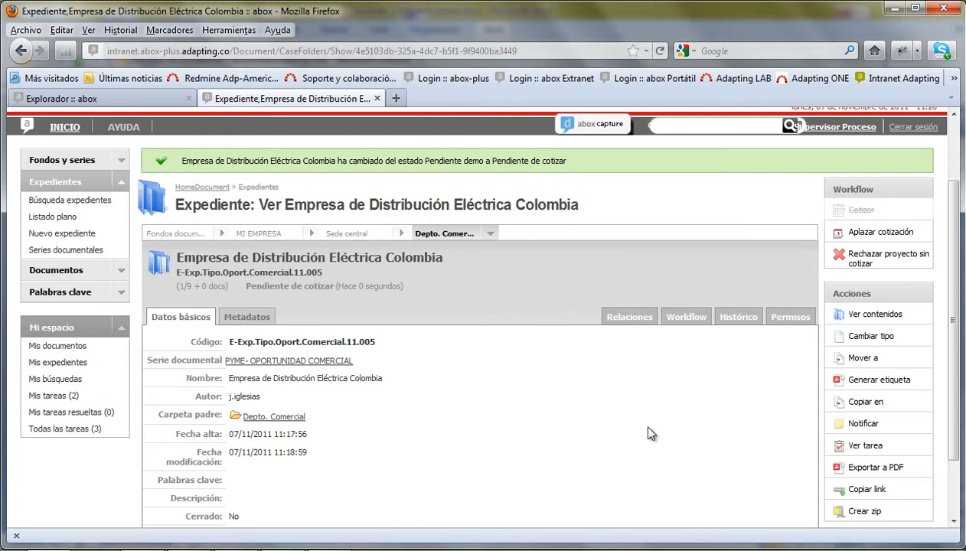
- Back in the Explorador, upload 11.11.94127.pdf as a new Cotizaciones preliminares document
left_click(157, 265)
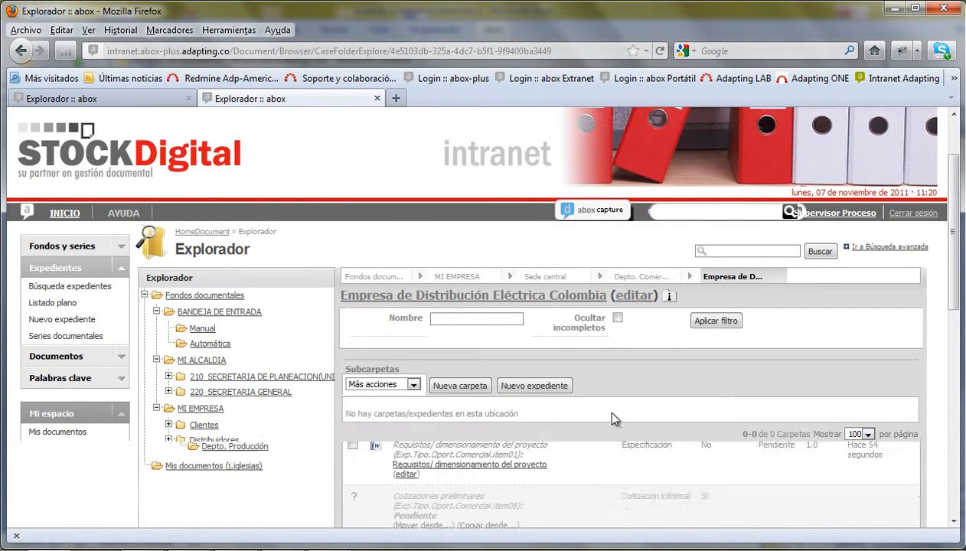
scroll(600, 402, "down", 5)
scroll(534, 341, "down", 4)
left_click_drag(397, 153, 509, 159)
left_click(552, 160)
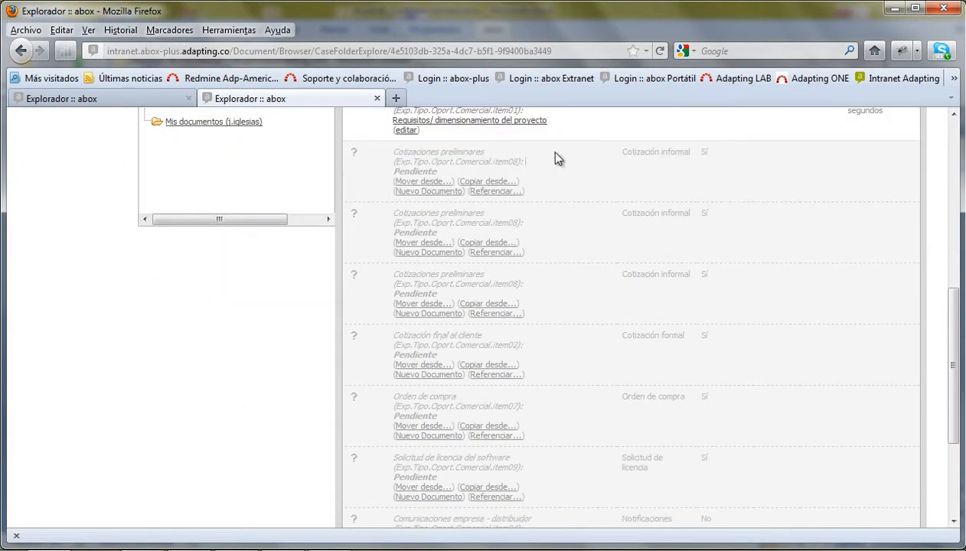
left_click(422, 199)
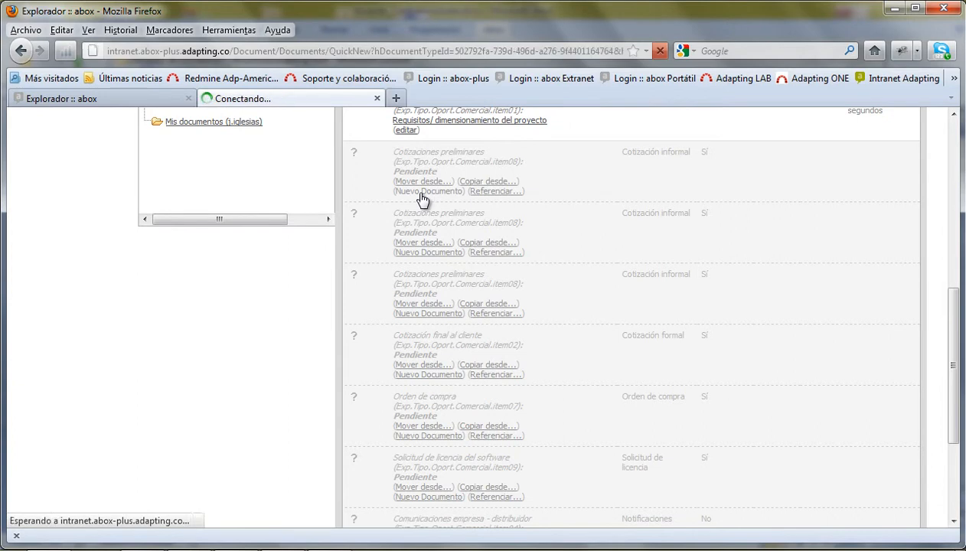
left_click(295, 375)
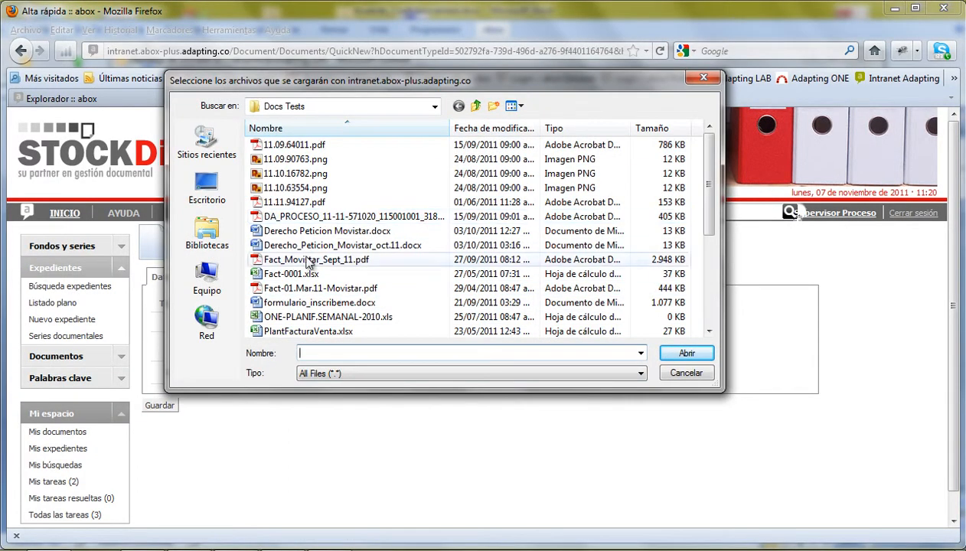
left_click(284, 203)
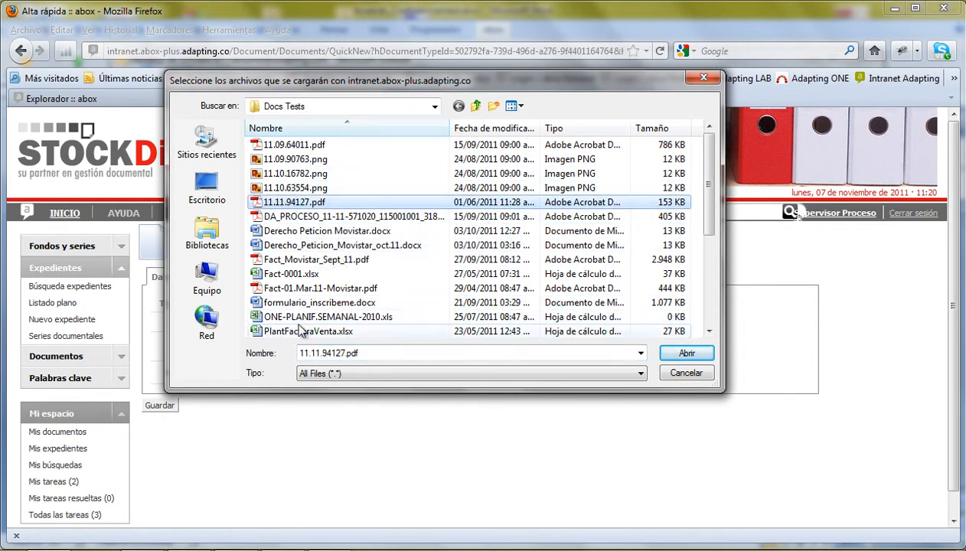
left_click(689, 355)
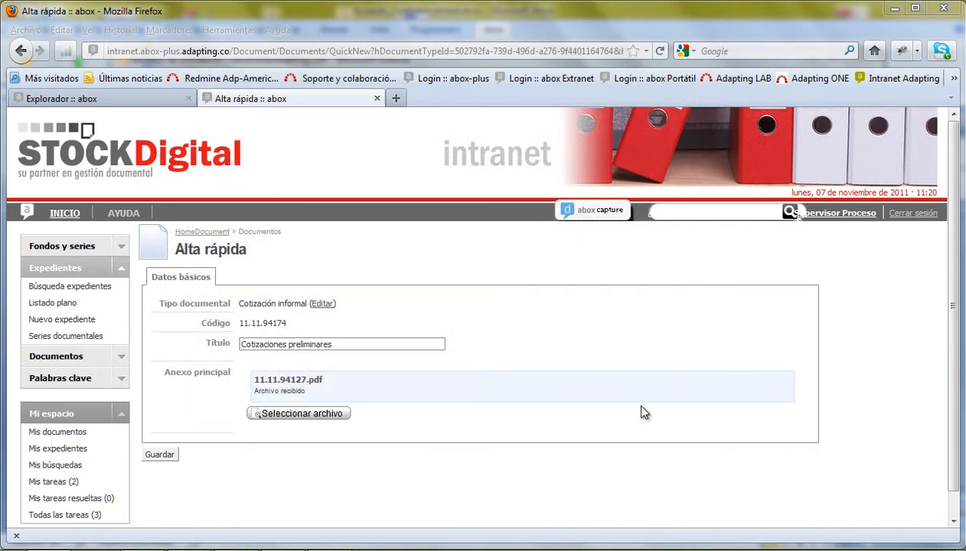
left_click(161, 455)
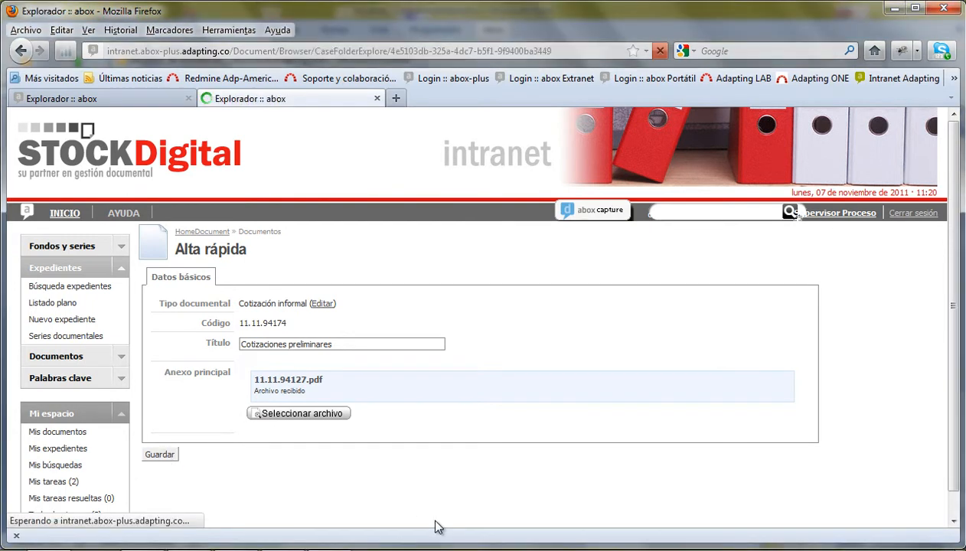
scroll(557, 477, "down", 5)
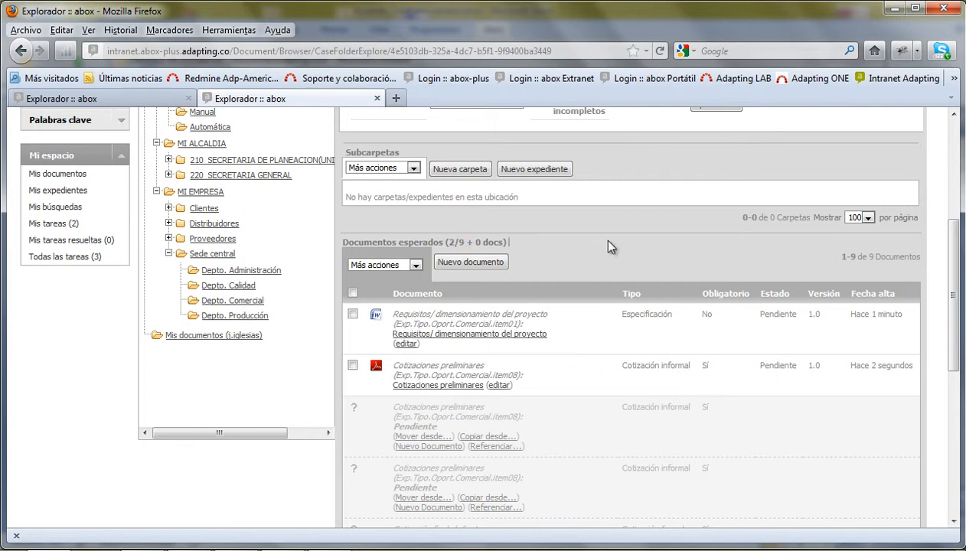
scroll(611, 245, "up", 5)
- From the Expediente page, run Cotizar and confirm to move the case file to Cotizado
left_click(669, 254)
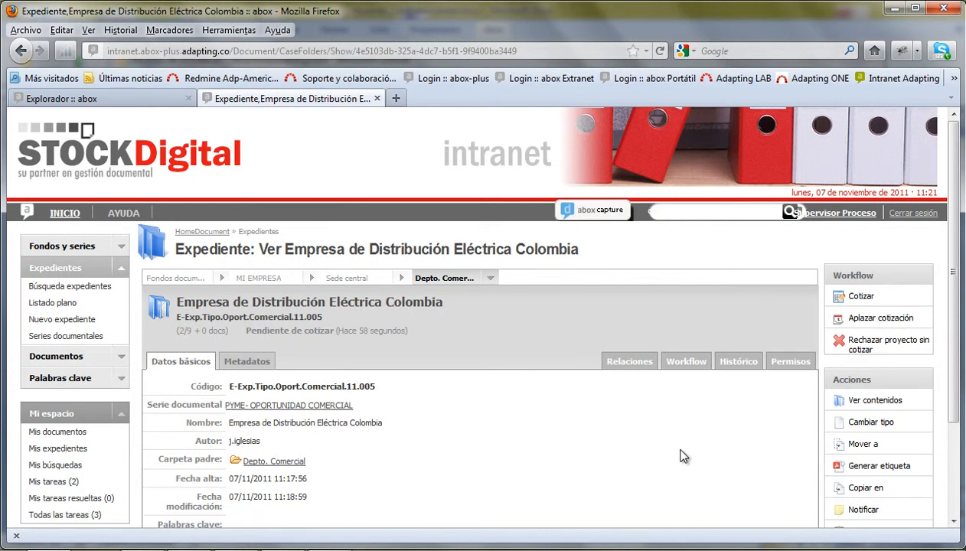
left_click(862, 297)
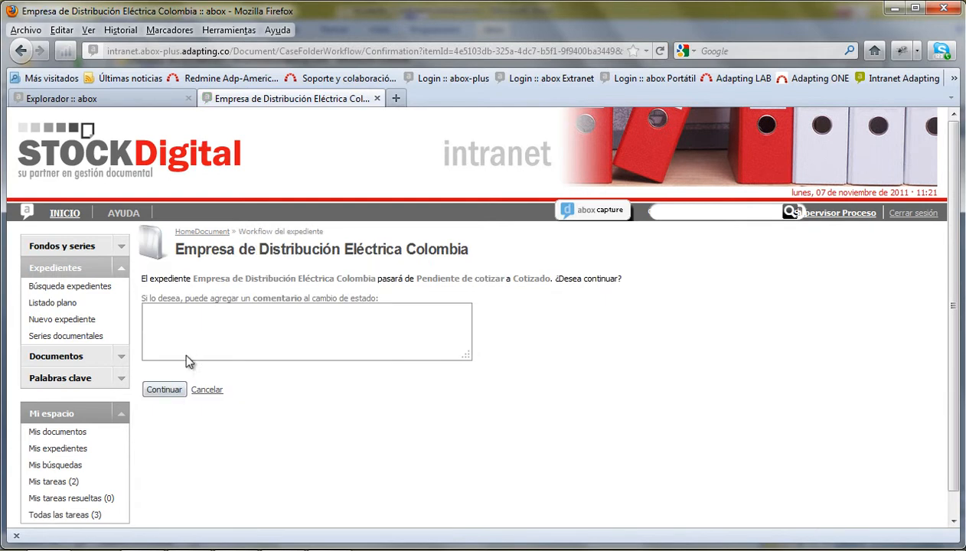
left_click(166, 391)
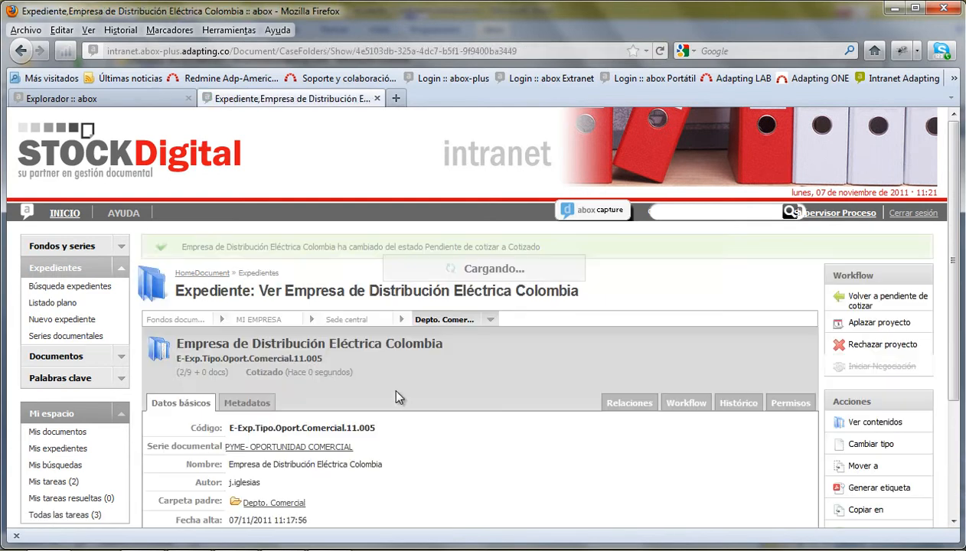
scroll(613, 471, "down", 2)
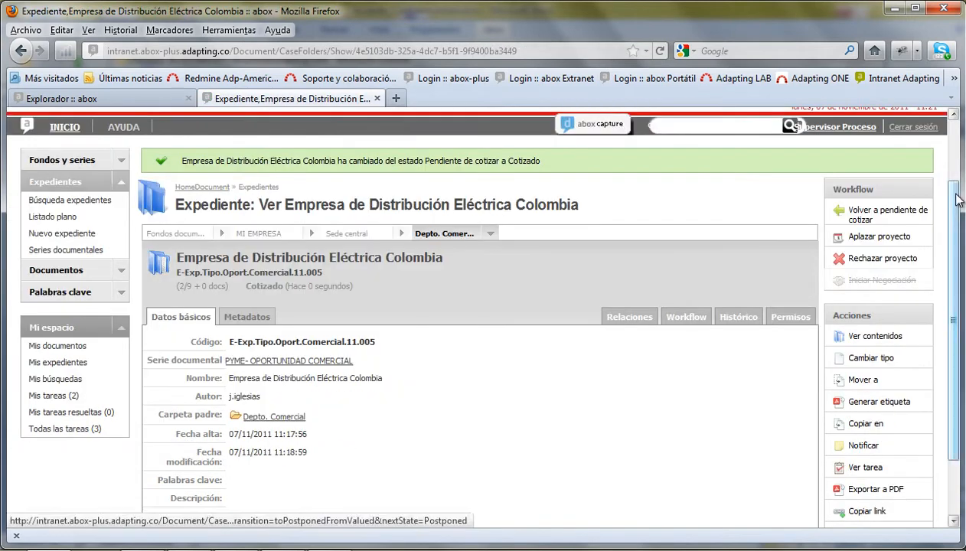
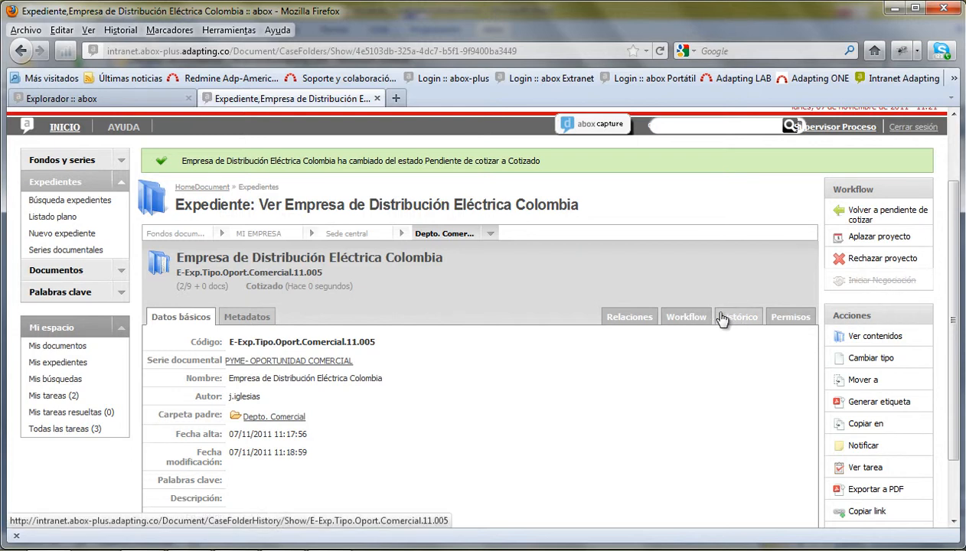
- From the Workflow diagram, open the Cotizado state's task 'Enviar cotizacion correspondiente a oportunidad comercial'
left_click(677, 322)
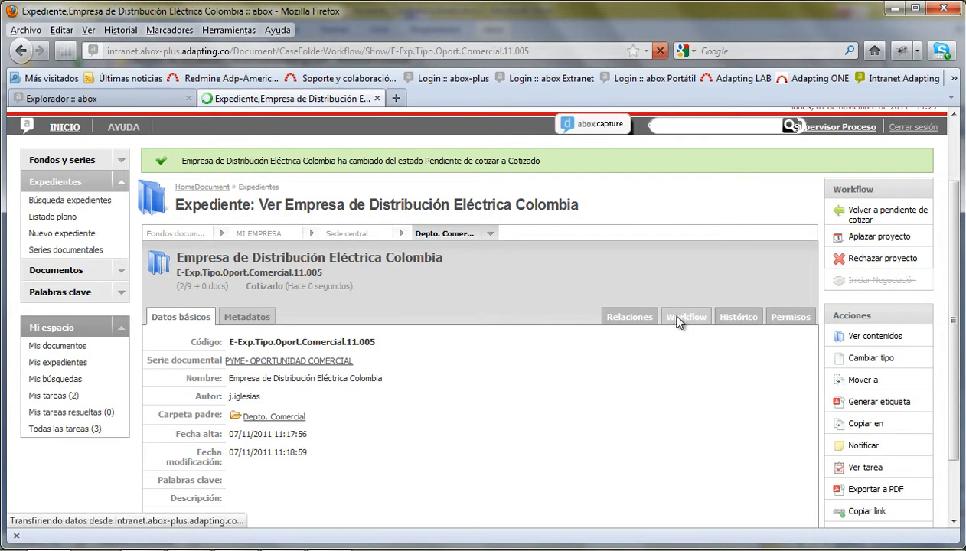
scroll(586, 395, "down", 3)
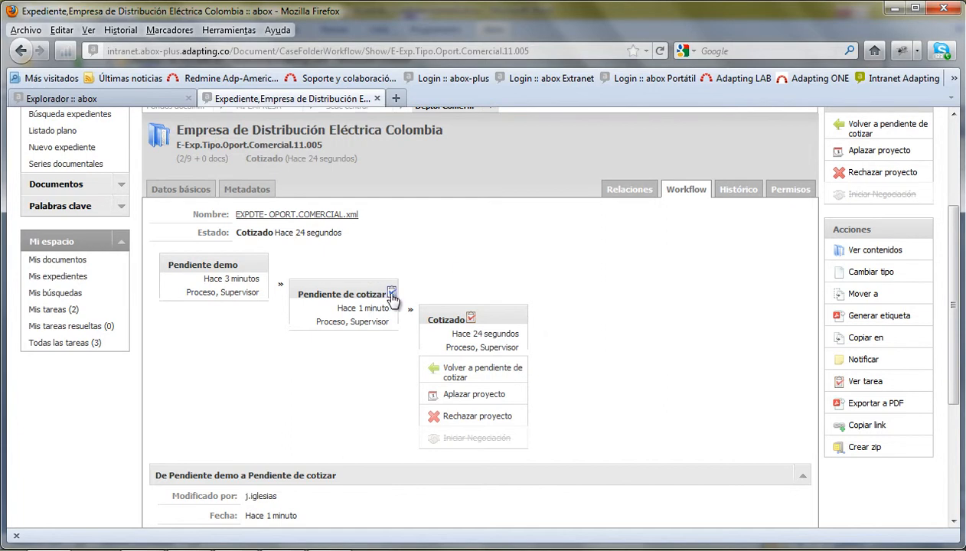
left_click(470, 320)
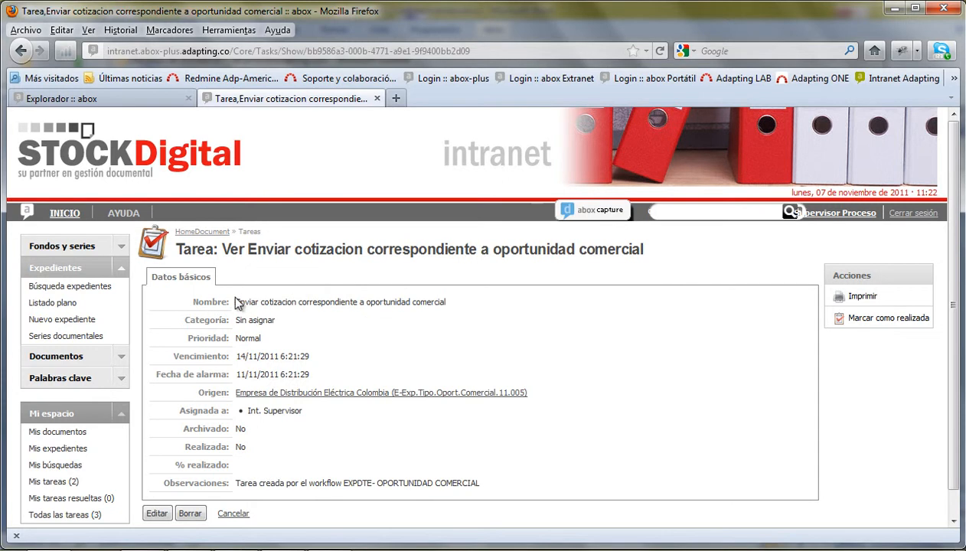
- Point out the task name and assignee Int. Supervisor, then follow Origen back to the case file
left_click_drag(235, 302, 492, 314)
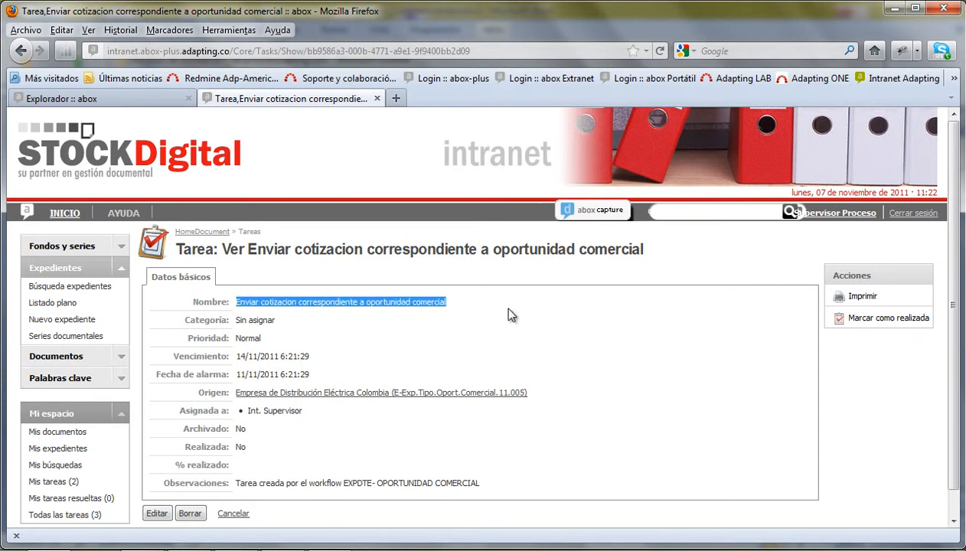
left_click(553, 316)
scroll(552, 316, "down", 1)
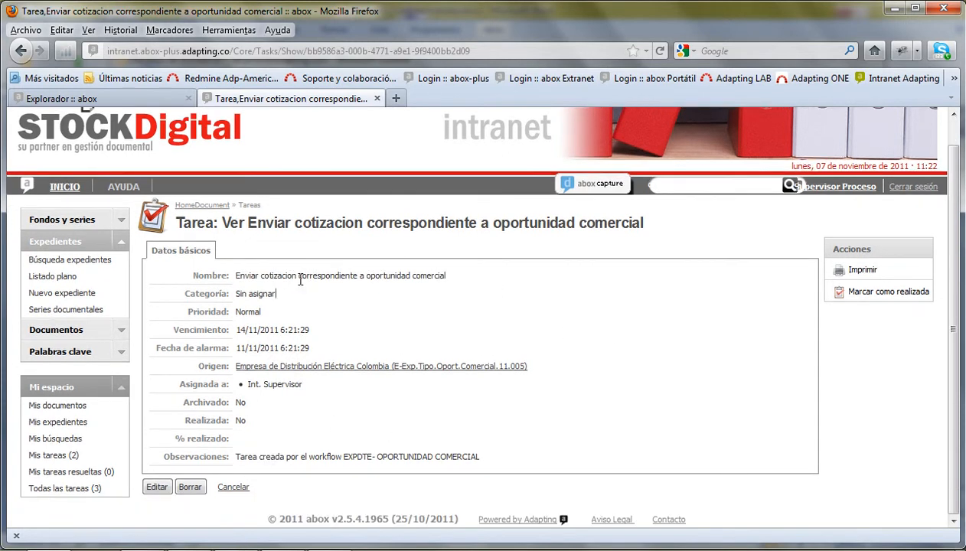
left_click_drag(304, 388, 244, 385)
left_click(319, 398)
left_click(295, 370)
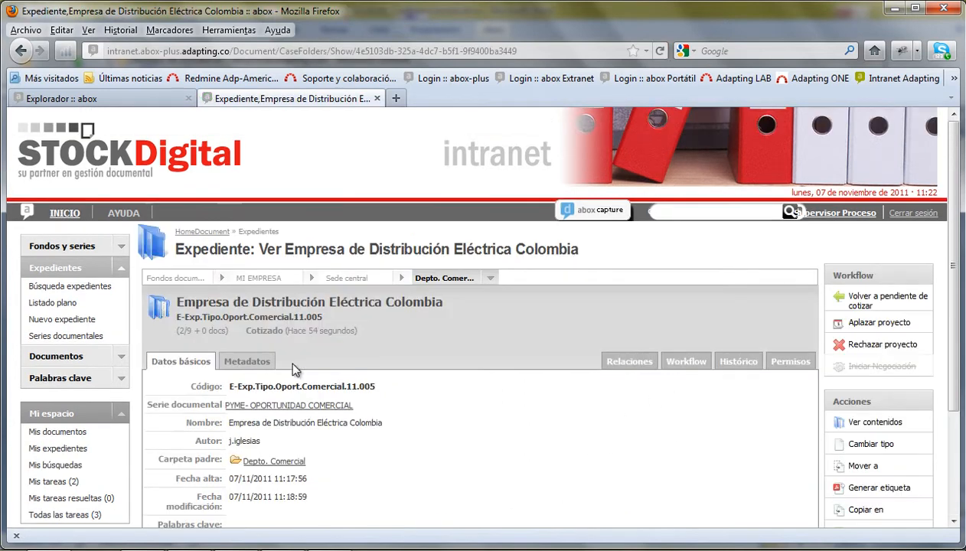
- Collapse Expedientes, expand Documentos and open Nuevo formulario to list the five user forms
scroll(541, 421, "down", 4)
scroll(543, 417, "up", 2)
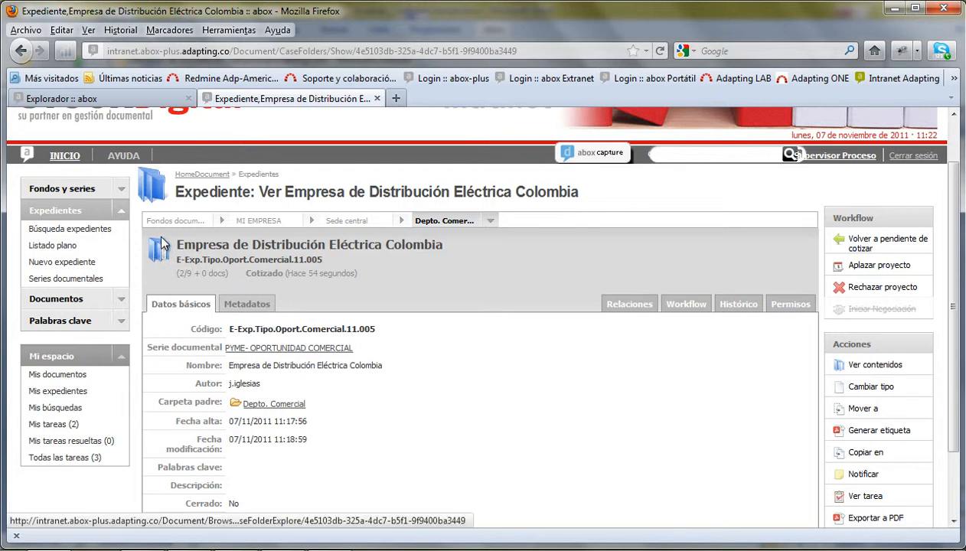
left_click(124, 215)
left_click(121, 238)
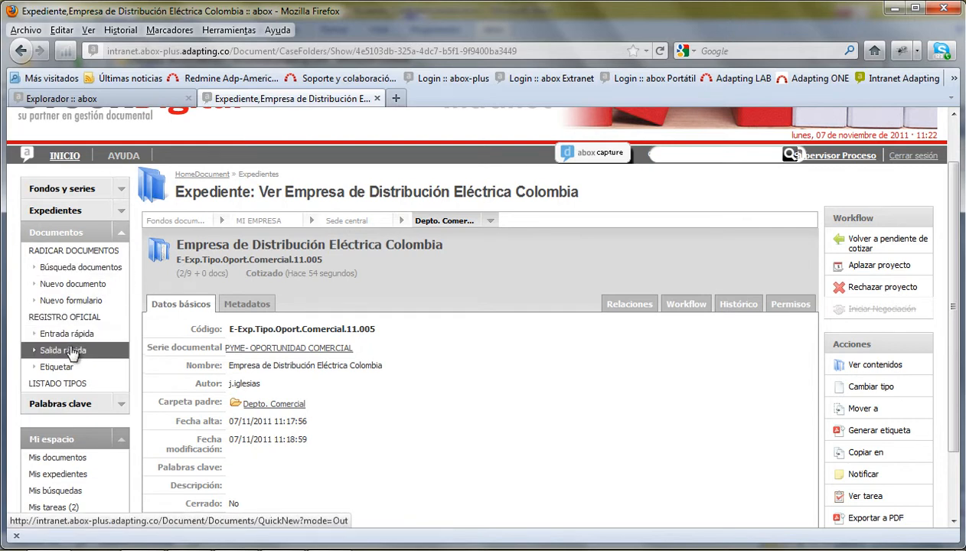
left_click(82, 304)
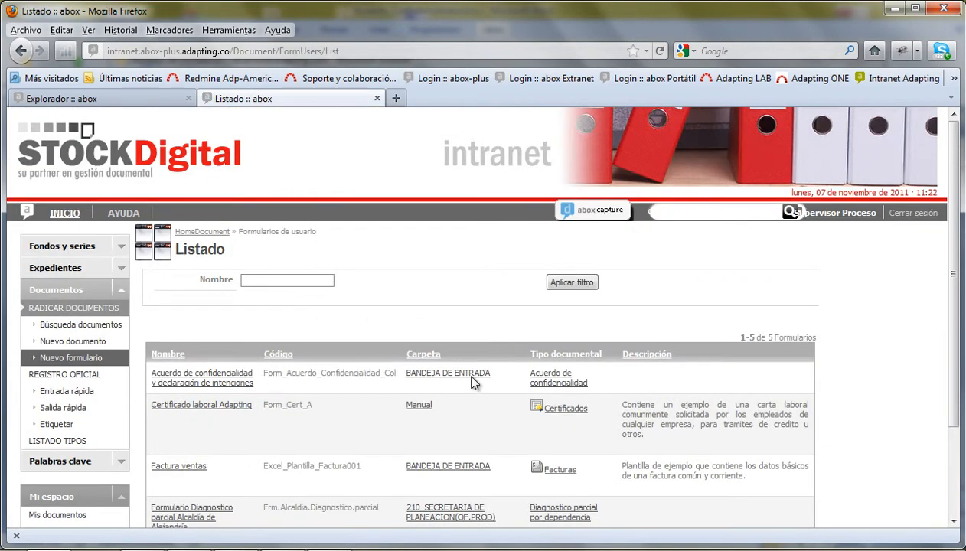
scroll(481, 370, "down", 2)
- Start an Acuerdo de confidencialidad form with partner NOMBRE DEL PARTNER and representative Representante Legal
left_click(207, 291)
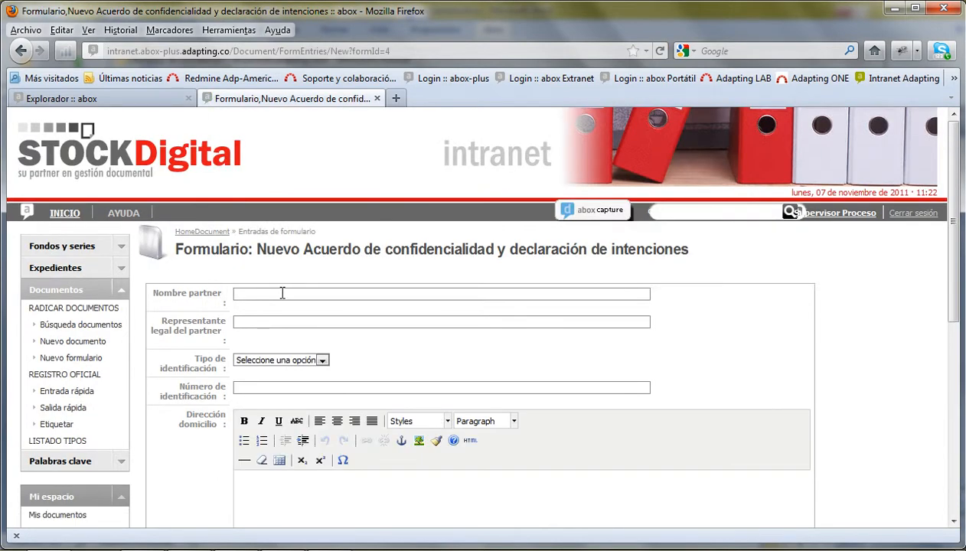
type("N")
key("Down")
key("Tab")
type("R")
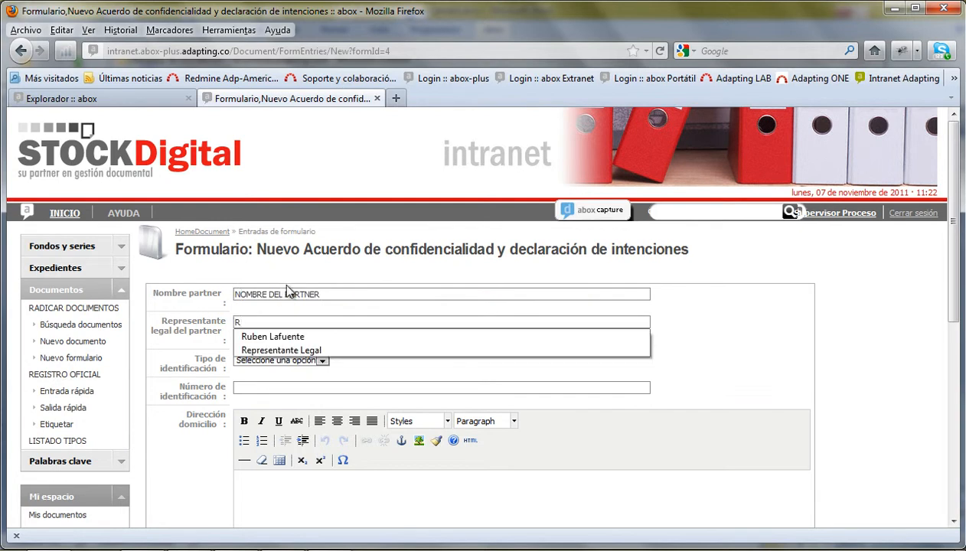
left_click(269, 351)
- Set identification type C.C, enter the identification number, and fill in the home address
left_click(270, 359)
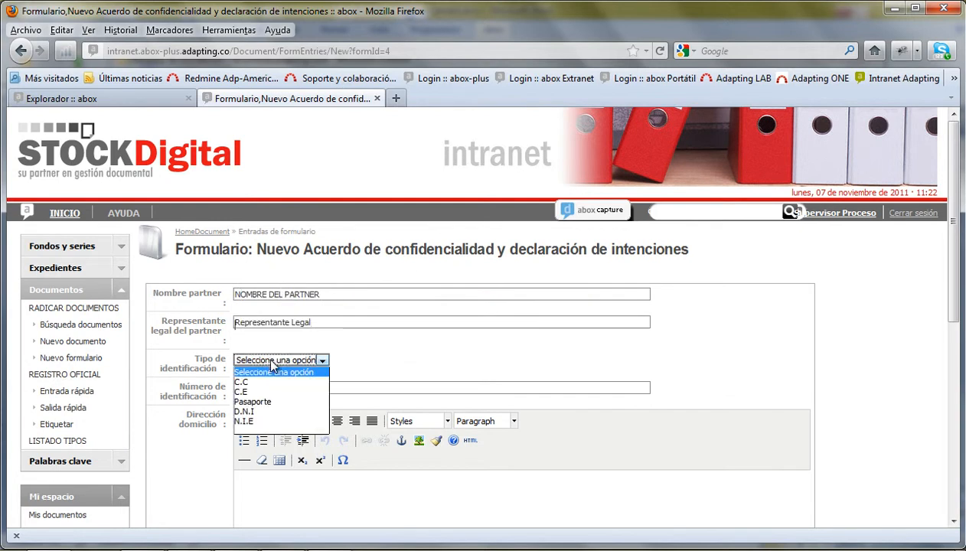
left_click(253, 382)
left_click(259, 388)
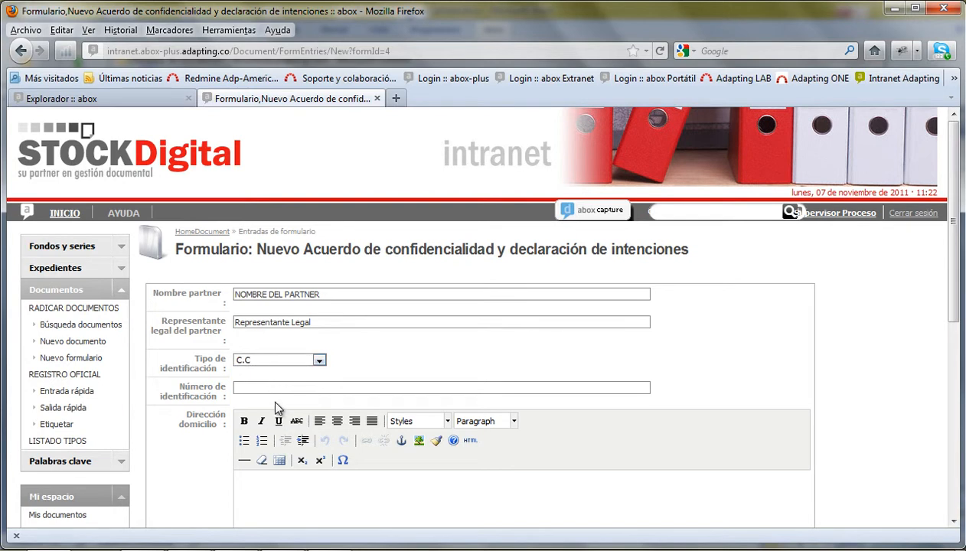
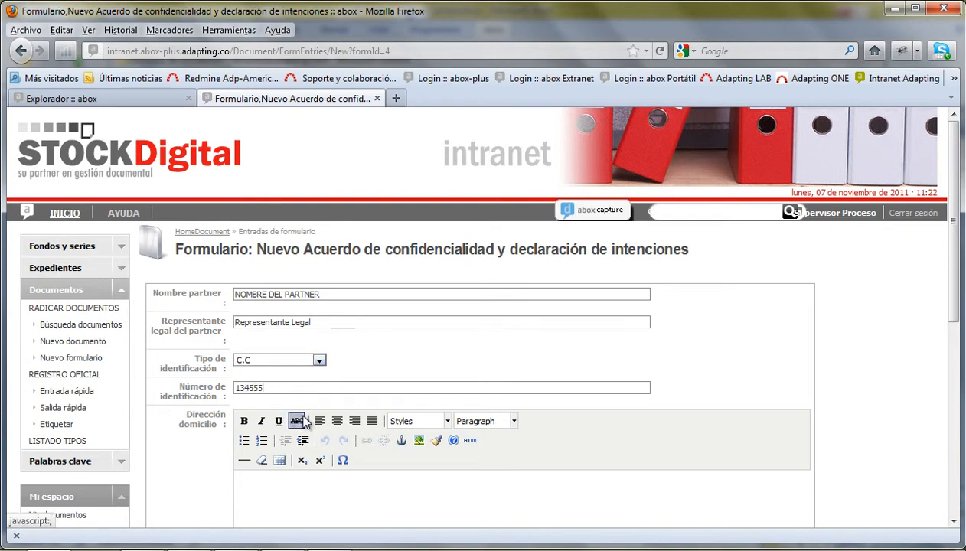
scroll(349, 410, "down", 3)
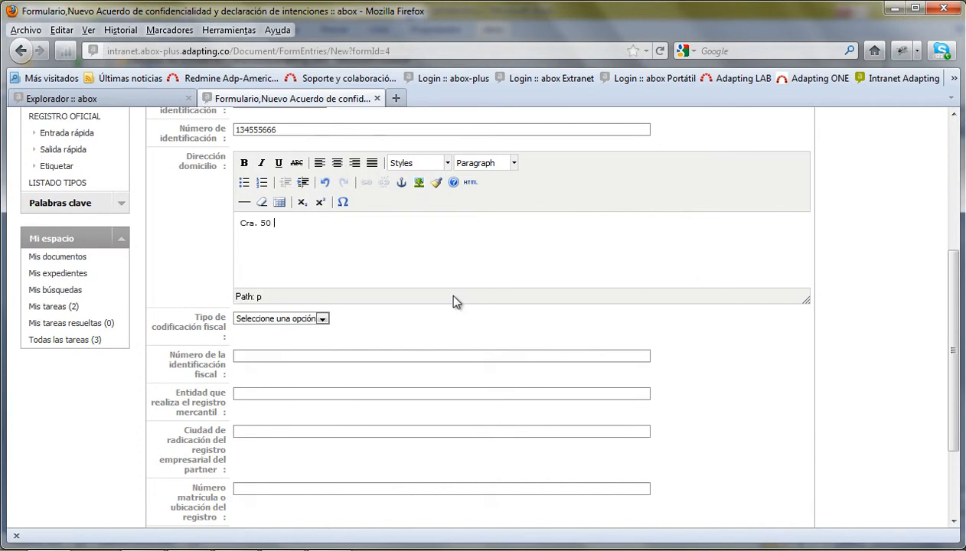
type("109 Bogotá")
key("Tab")
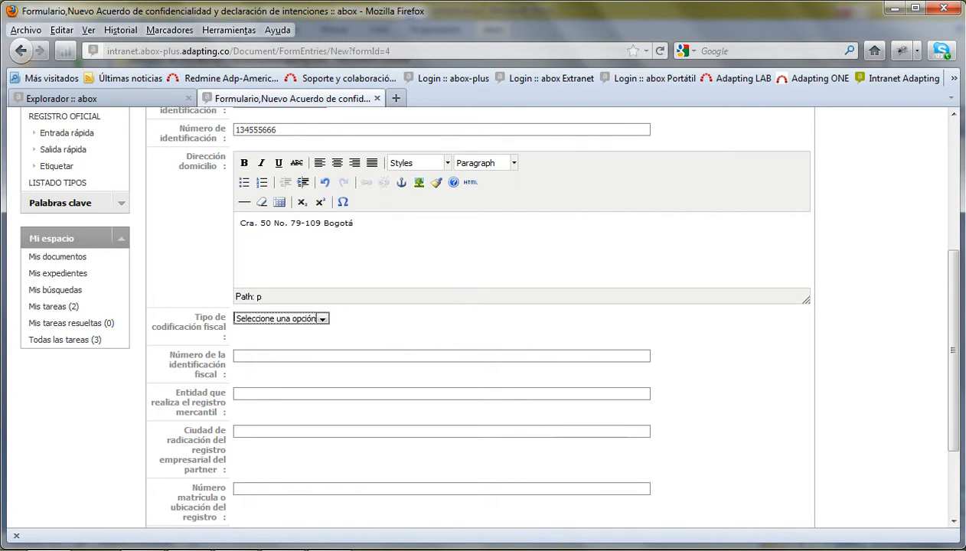
- Set fiscal code type NIT with its number, registering entity Cámara de Comercio, city Barranquilla
left_click(250, 321)
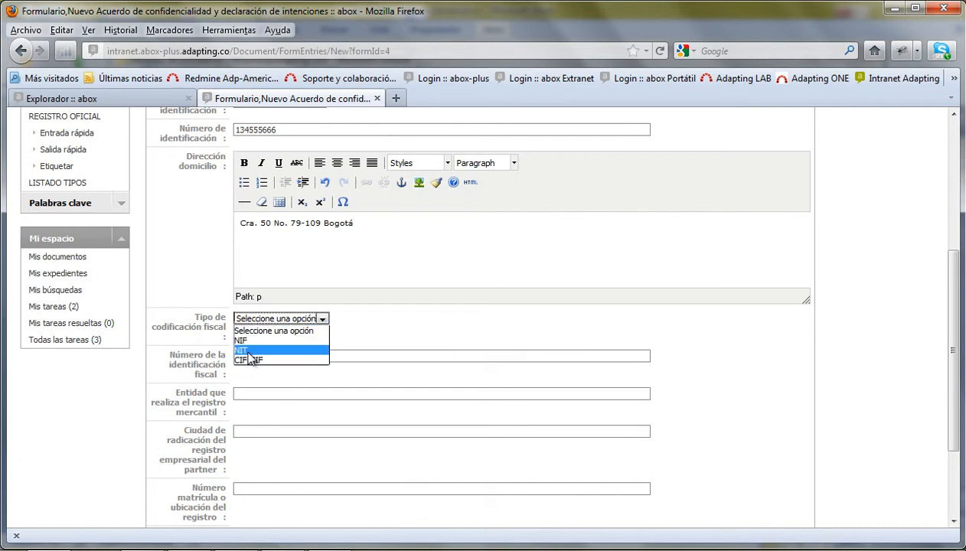
left_click(253, 349)
left_click(261, 357)
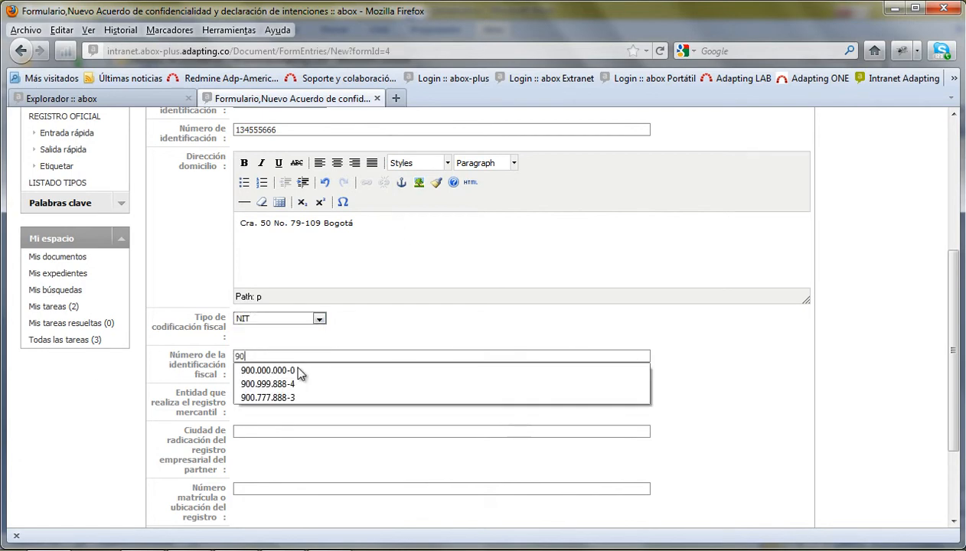
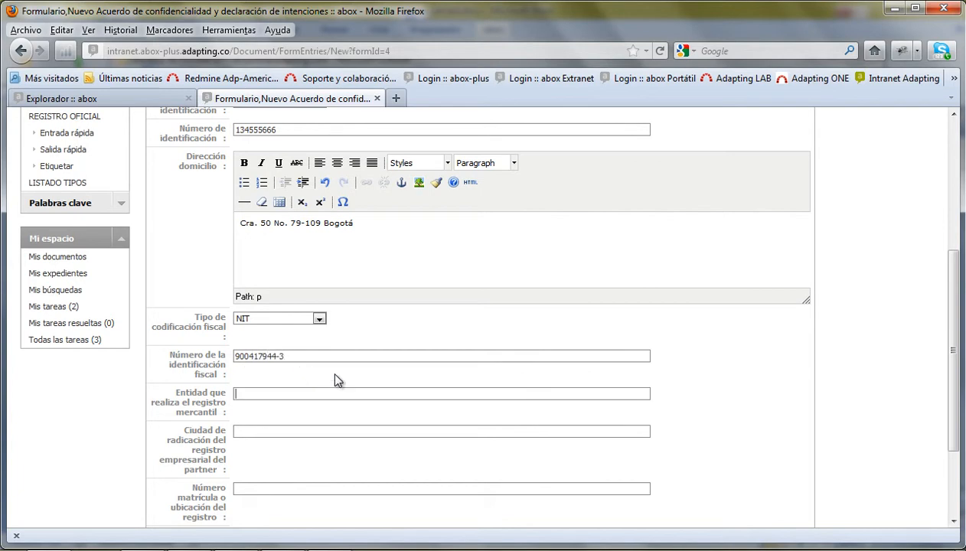
key("Tab")
type("C")
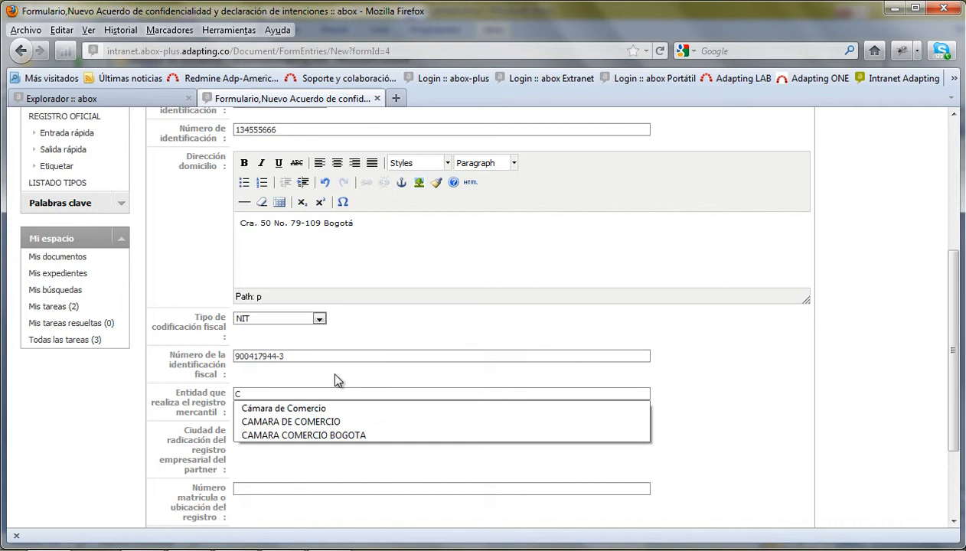
left_click(312, 411)
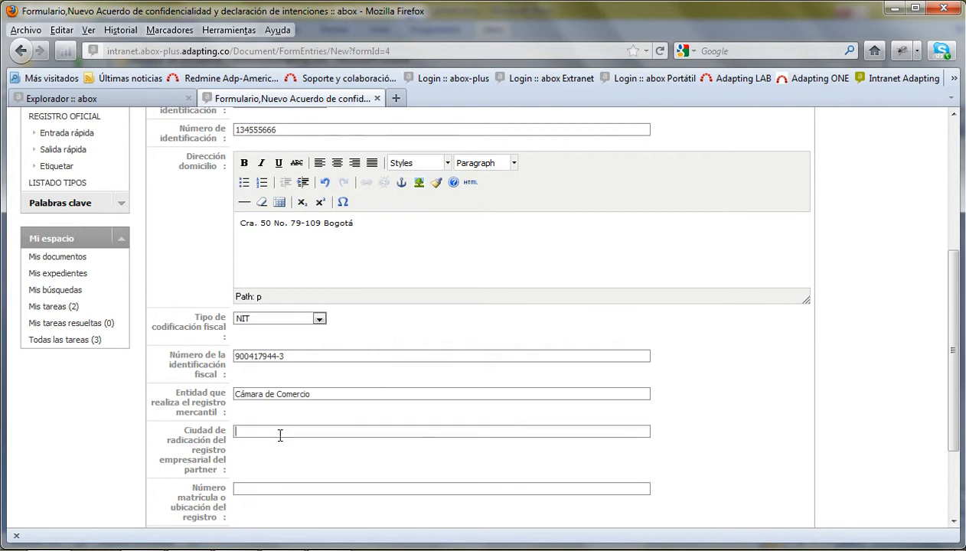
type("B")
left_click(276, 473)
- Set the maximum signing time to 3 meses, keep the Word confidentiality template, and preview
left_click(288, 489)
scroll(290, 475, "down", 3)
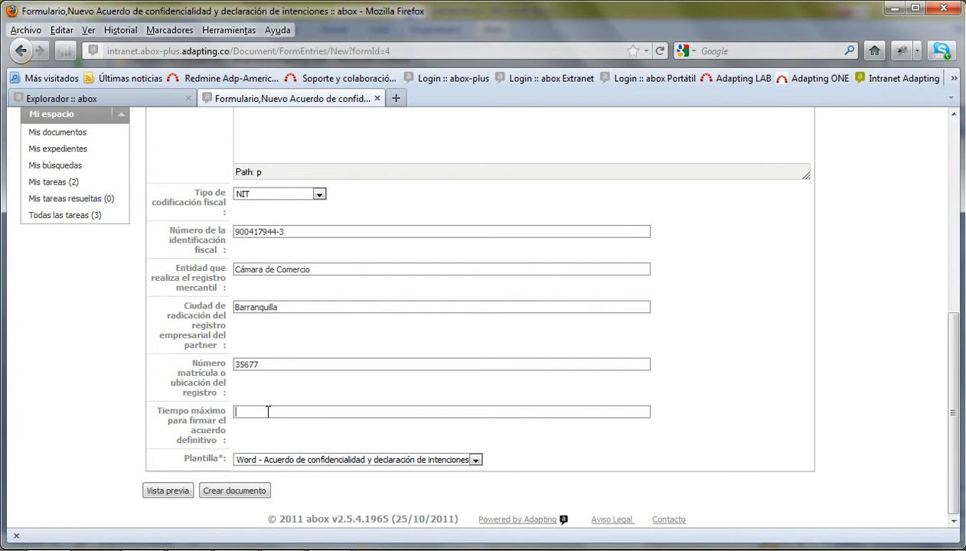
type("3 me")
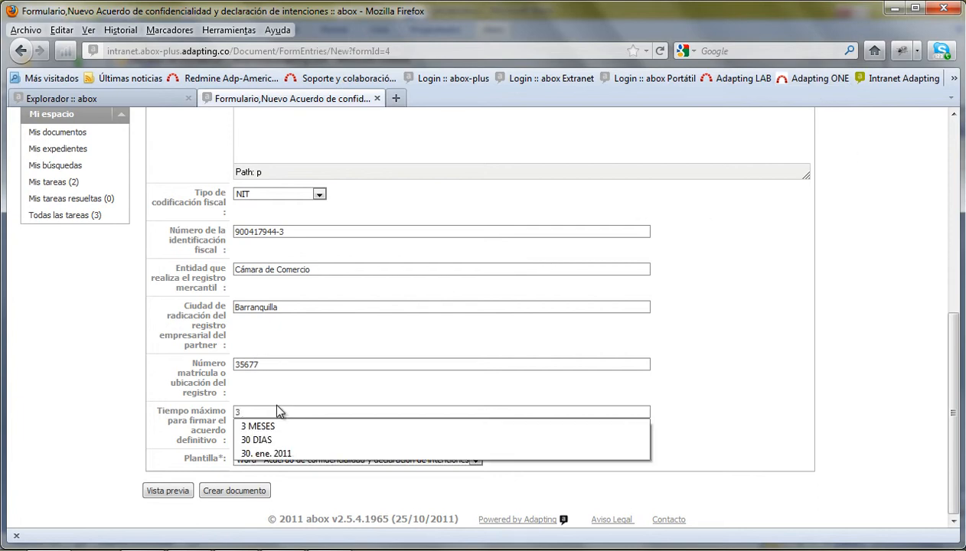
left_click(532, 456)
left_click(300, 463)
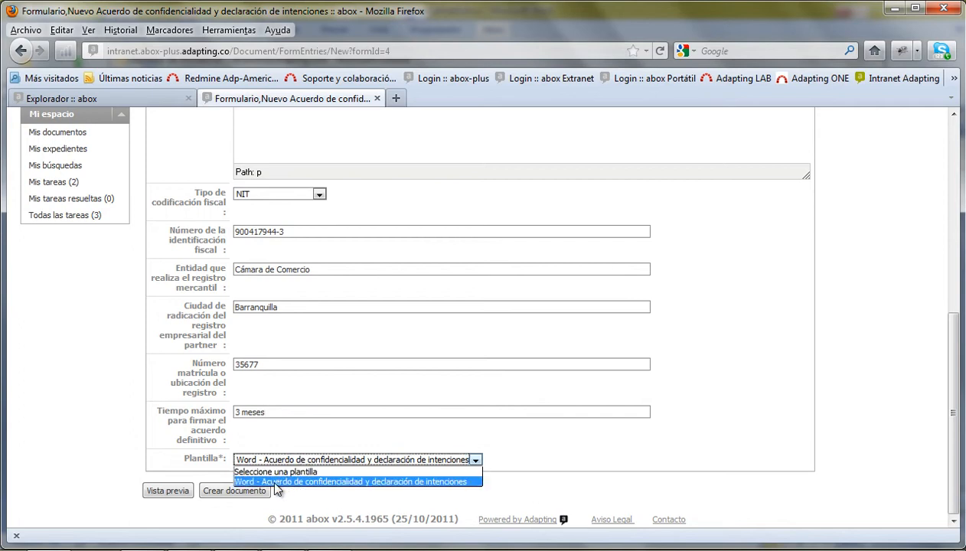
left_click(275, 487)
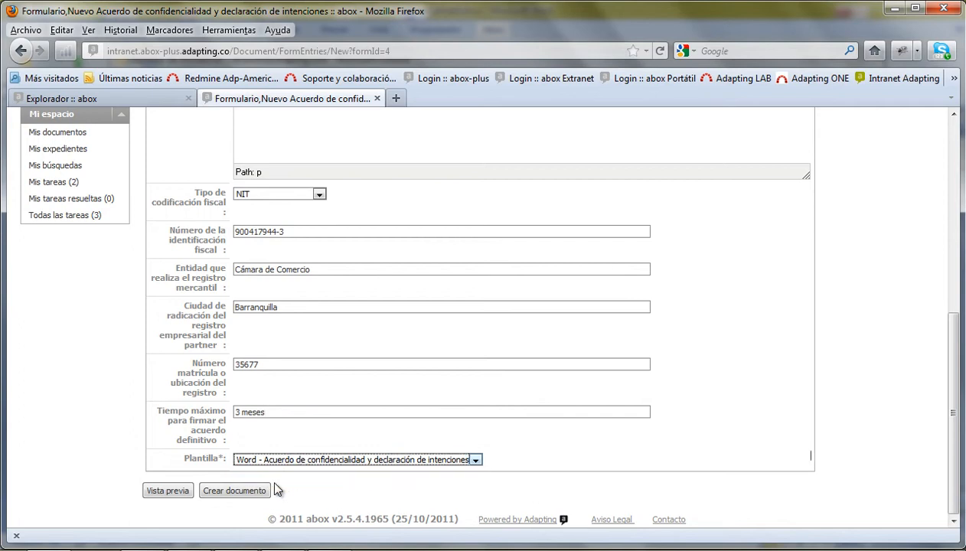
left_click(178, 491)
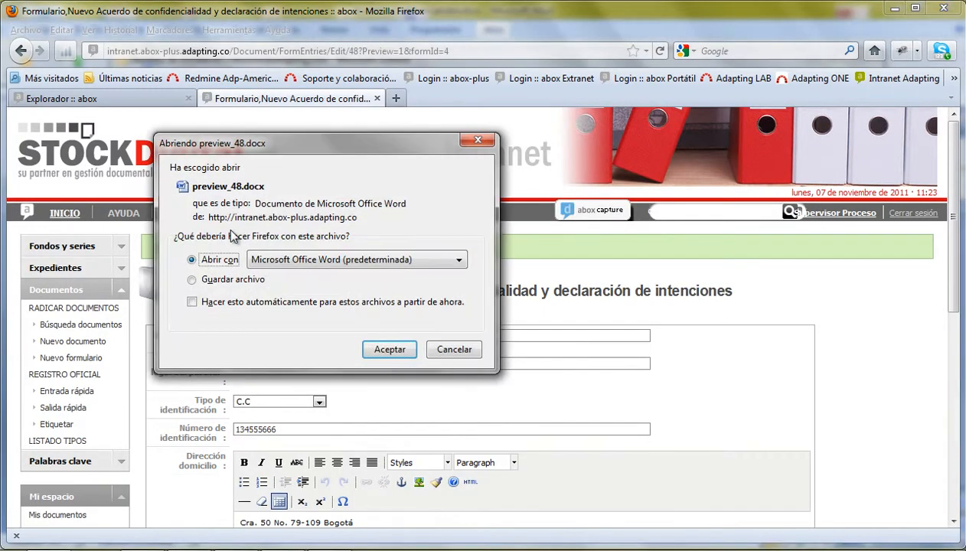
- Open preview_48.docx in Word, check each filled-in partner field, then close the preview
left_click(390, 351)
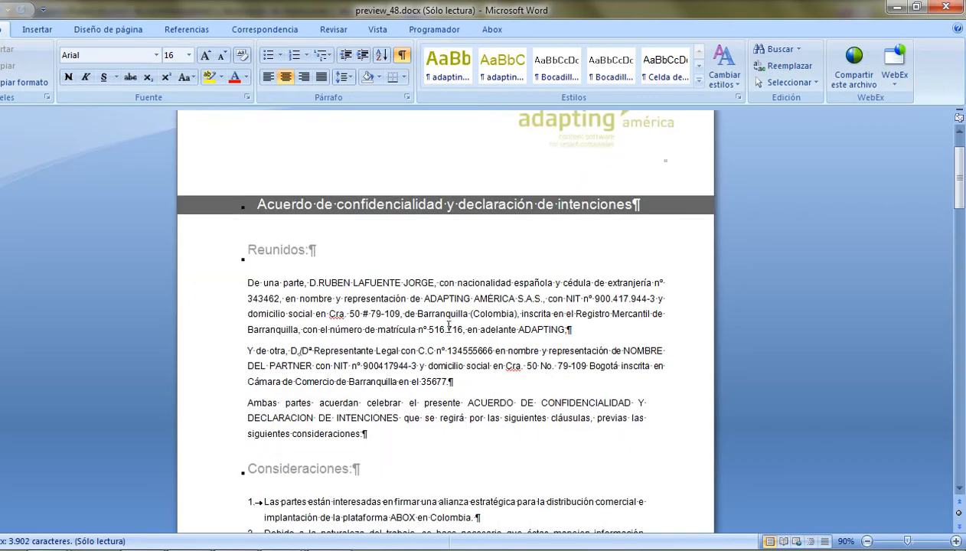
left_click(469, 350)
left_click(639, 351)
left_click(358, 366)
left_click(520, 365)
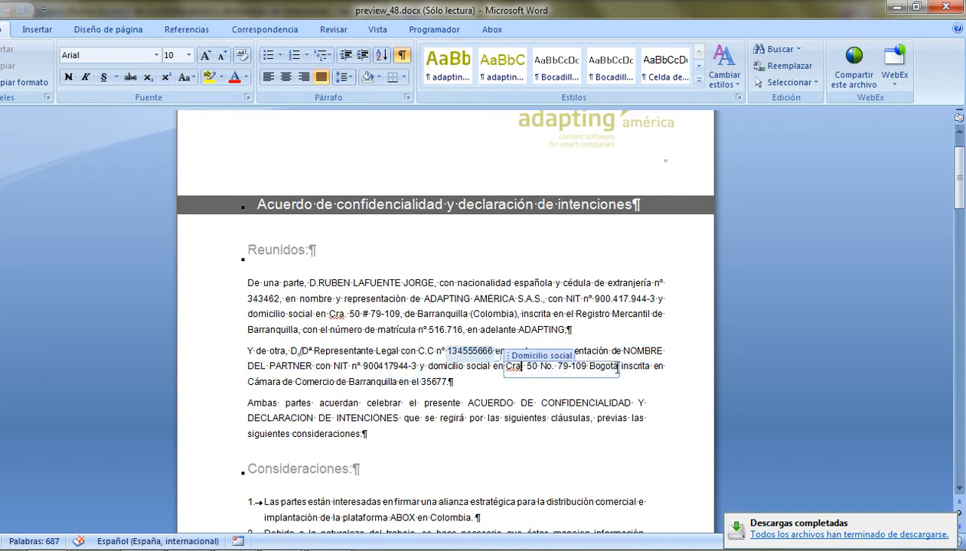
left_click(422, 381)
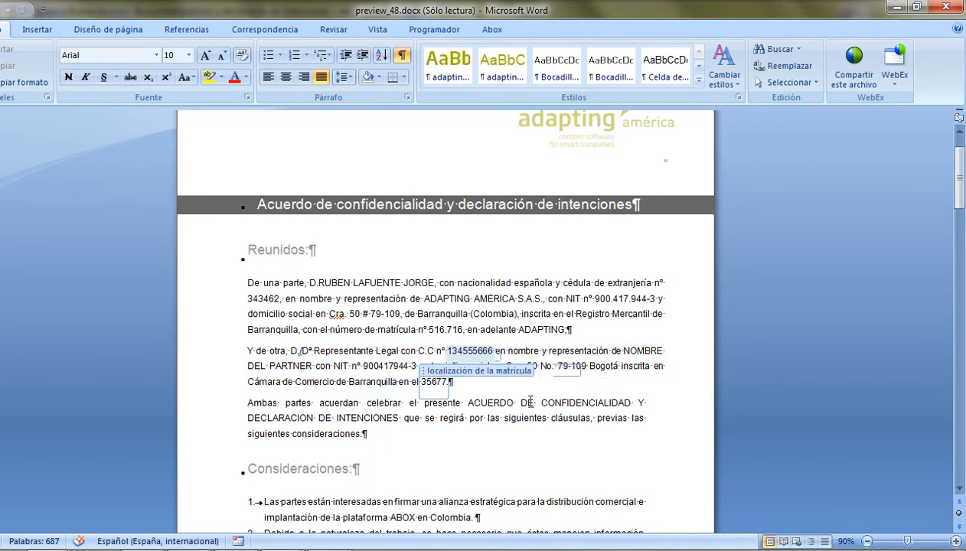
scroll(595, 411, "down", 18)
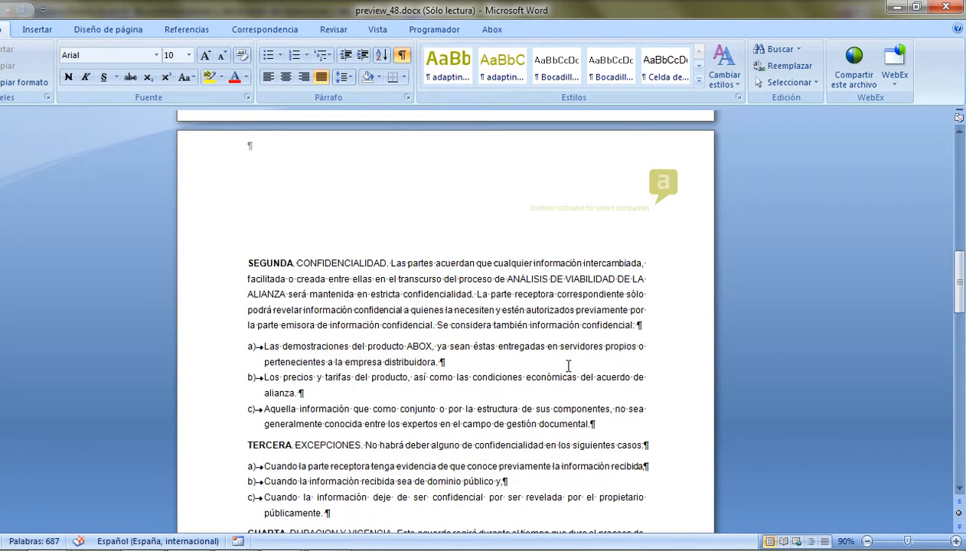
scroll(614, 390, "down", 1)
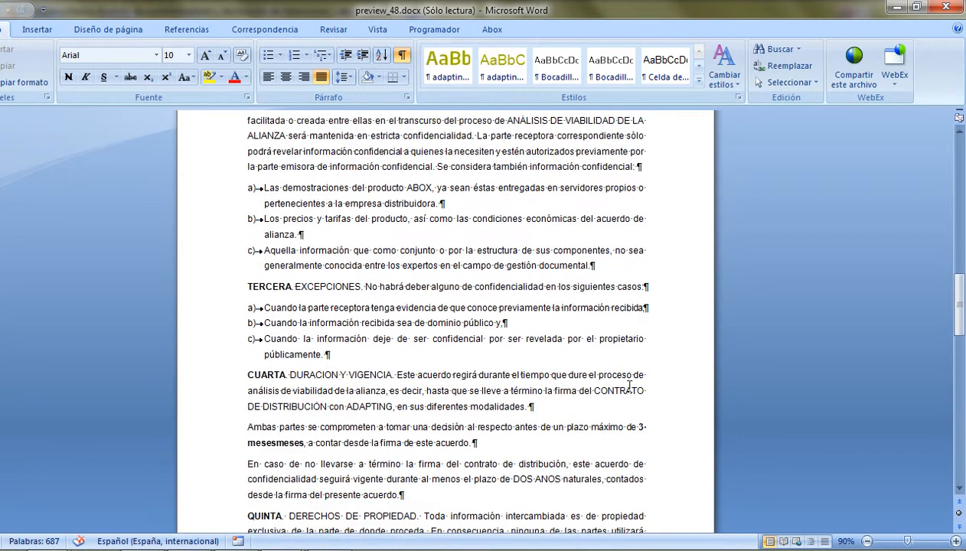
left_click(641, 427)
scroll(425, 417, "down", 7)
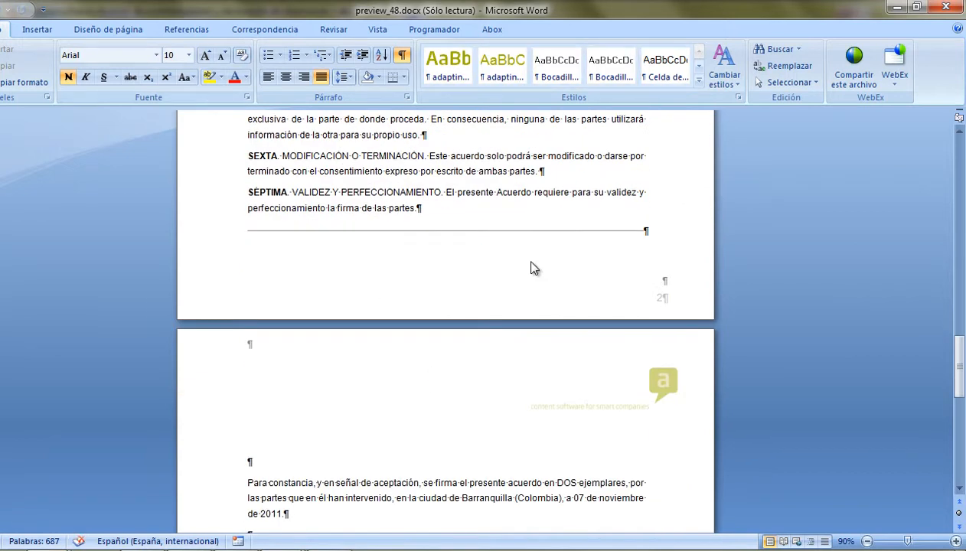
left_click(950, 6)
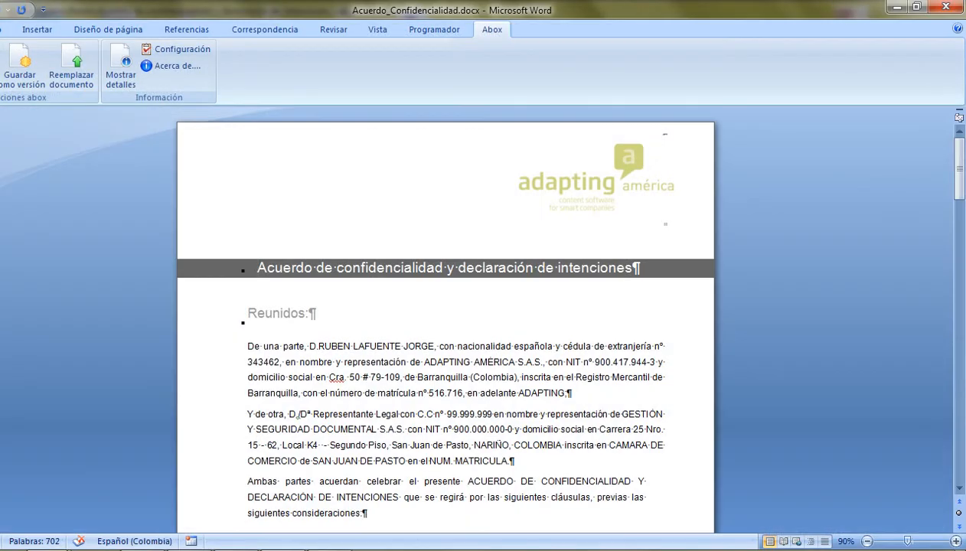
- Create a document from the form titled 'Acuerdo de confidencialidad con Empresa X' and save it
left_click(82, 449)
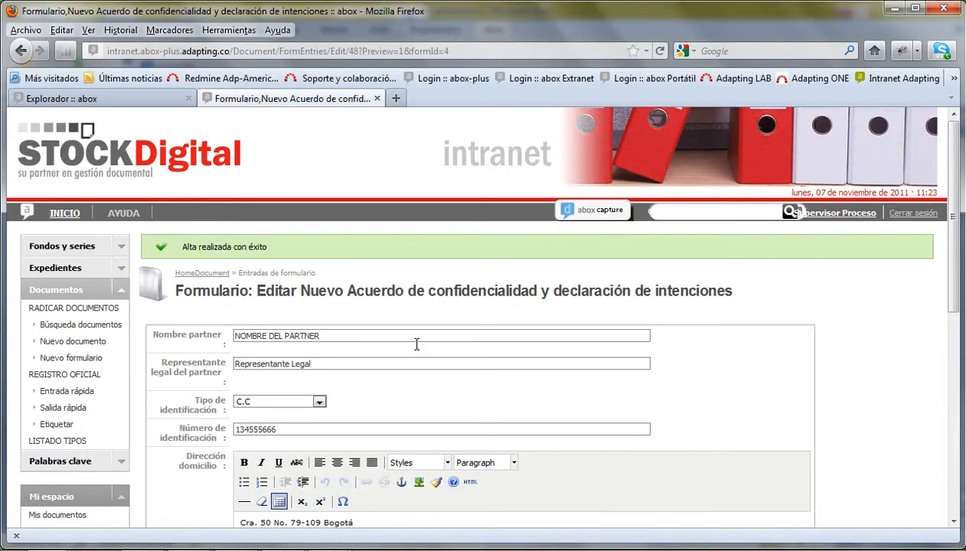
scroll(459, 451, "down", 10)
left_click(230, 493)
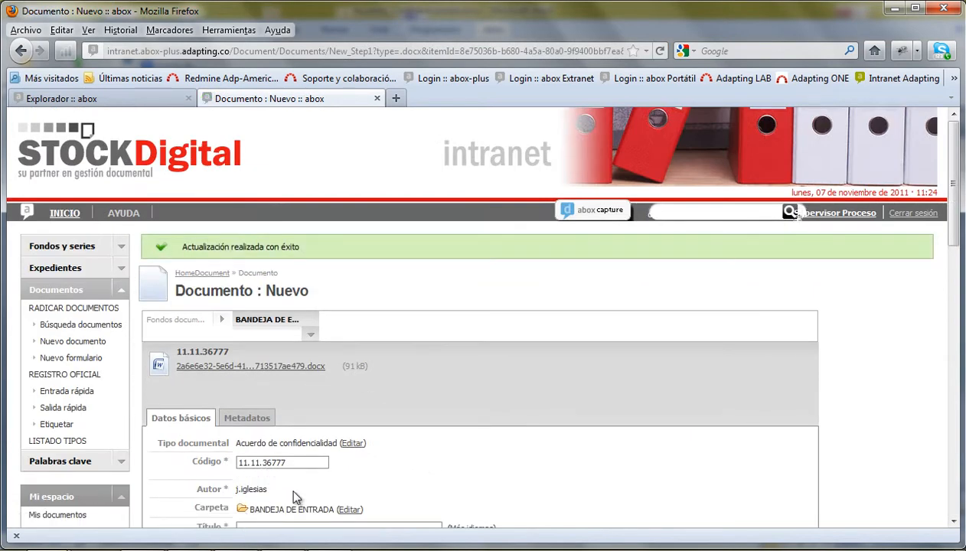
scroll(320, 423, "down", 6)
type("Acuerdo de confidencialidad con")
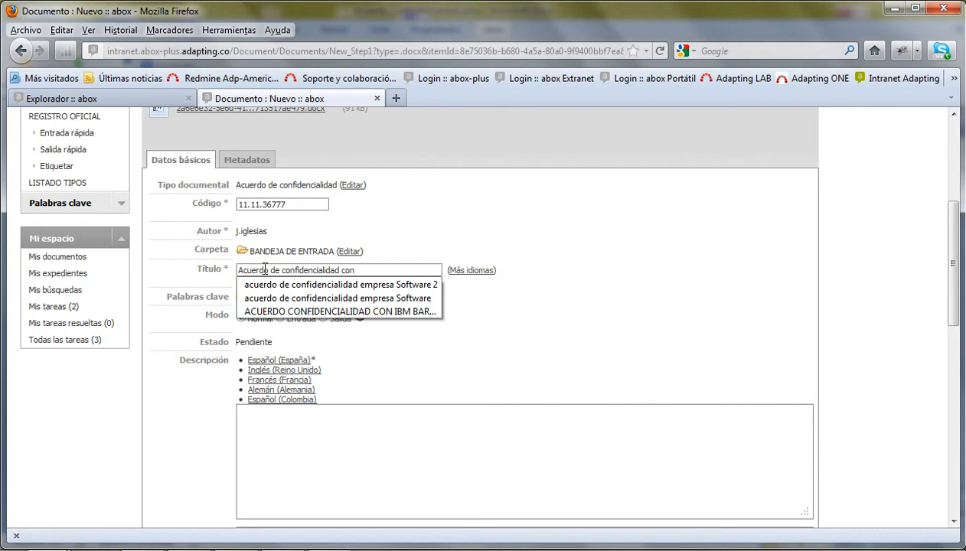
type(" Re")
key("BackSpace")
key("BackSpace")
type("Empresa X")
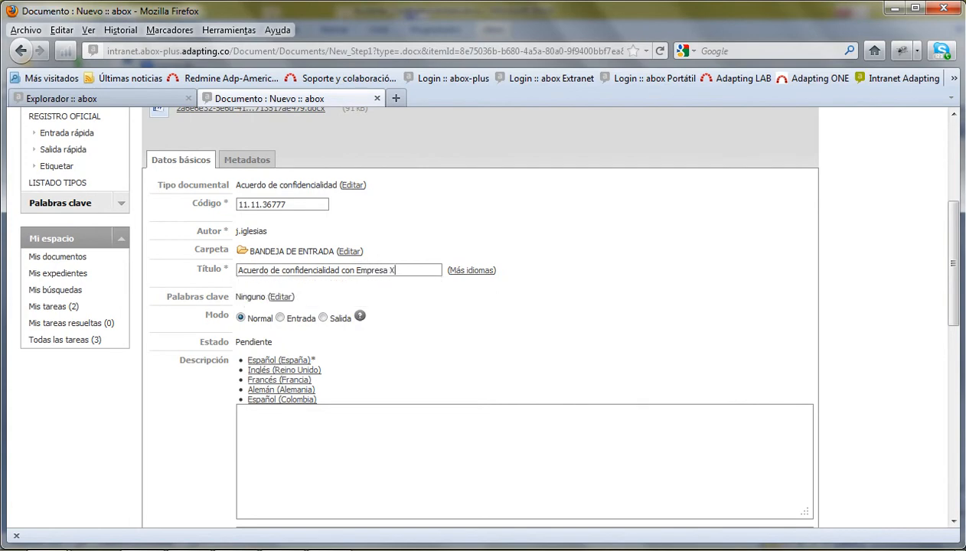
scroll(361, 408, "down", 10)
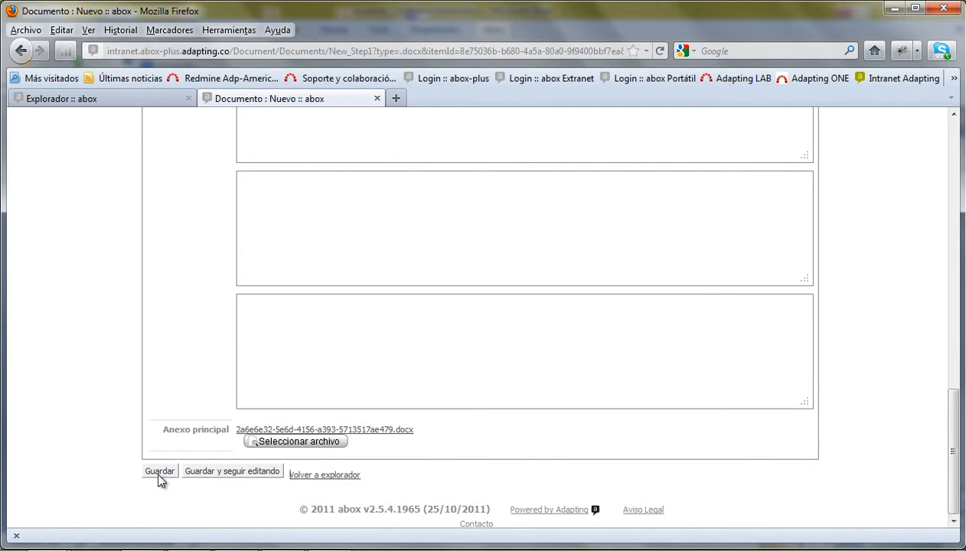
left_click(160, 472)
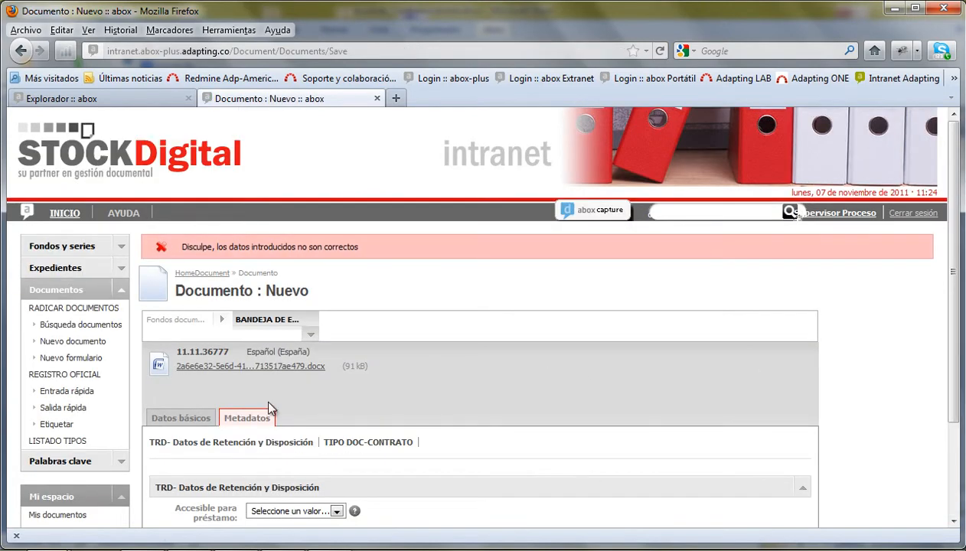
- Check TIPO DOC-CONTRATO metadata for the empty Rble. fields, return to Datos básicos, and minimize Firefox
scroll(268, 412, "down", 3)
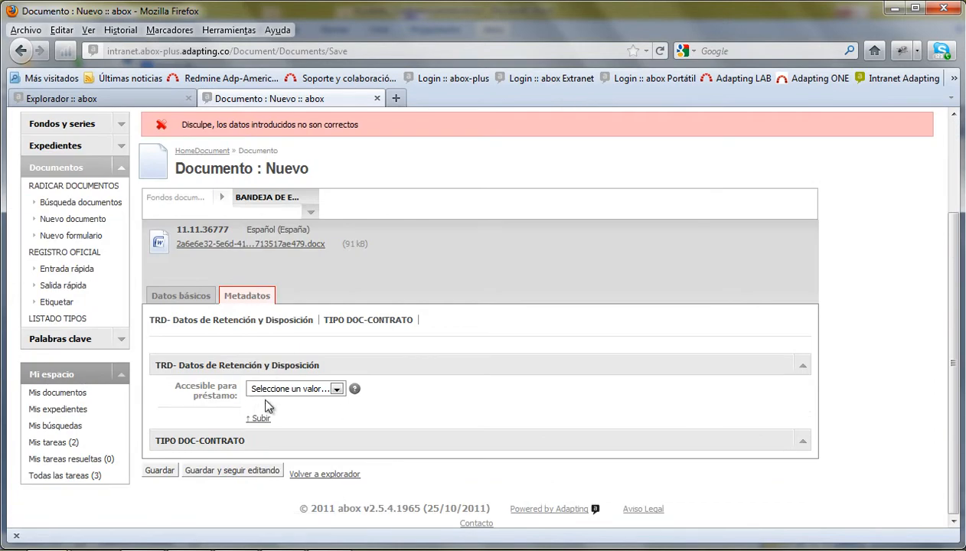
left_click(345, 322)
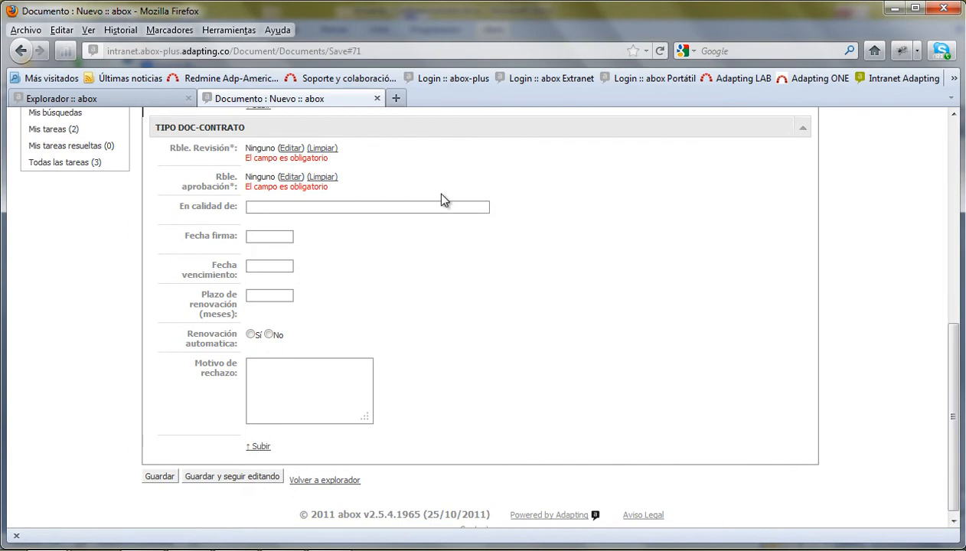
scroll(224, 218, "up", 2)
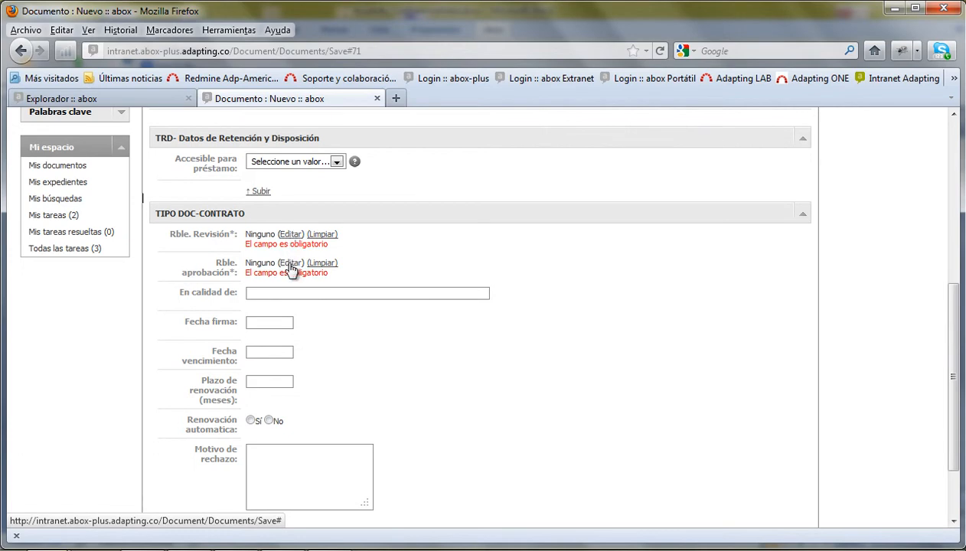
scroll(277, 280, "down", 2)
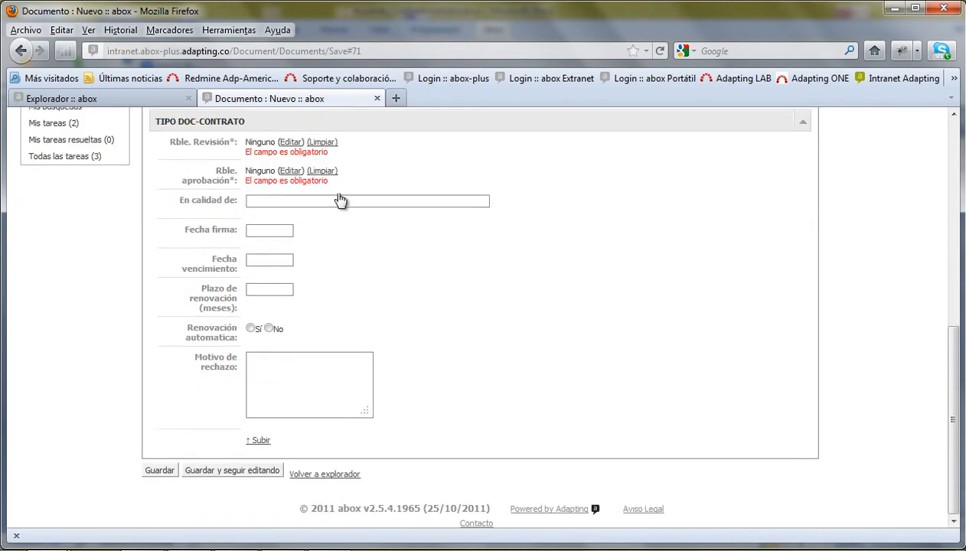
scroll(473, 263, "up", 5)
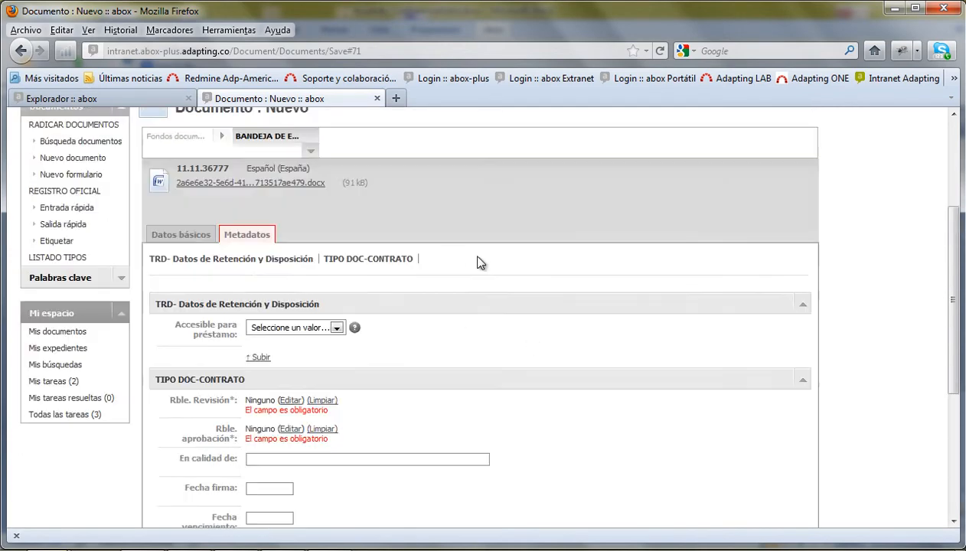
left_click(179, 237)
scroll(360, 242, "up", 2)
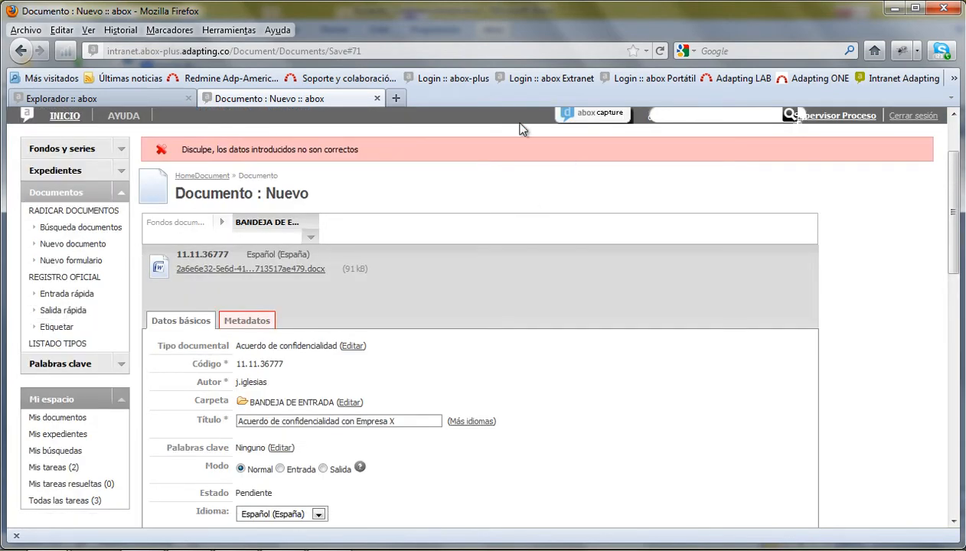
left_click(896, 10)
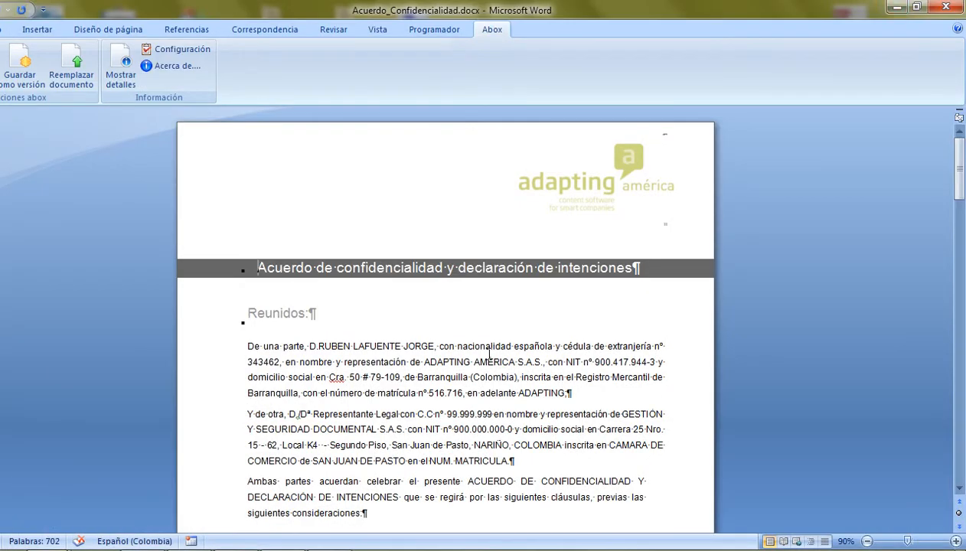
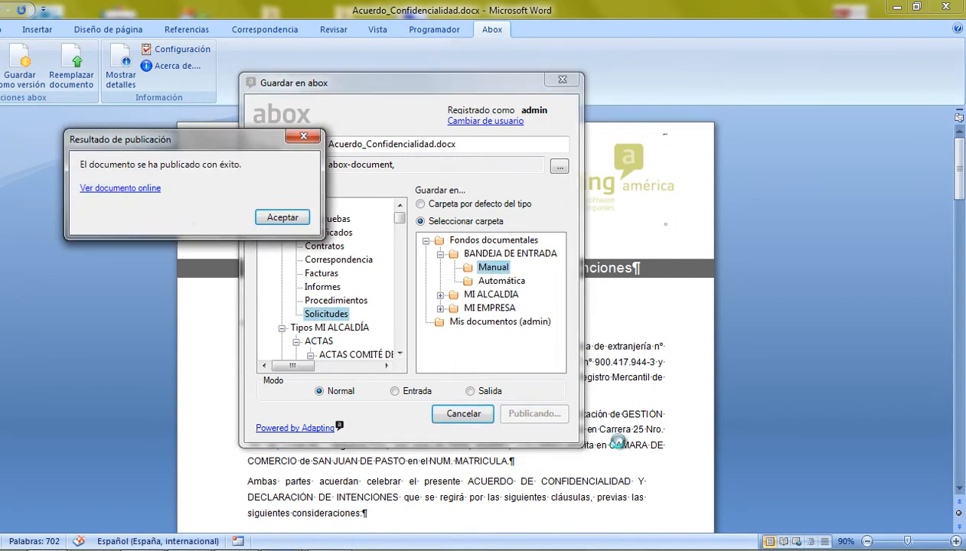
- View the newly published Acuerdo_Confidencialidad.docx online in abox
left_click_drag(163, 138, 206, 146)
left_click(157, 196)
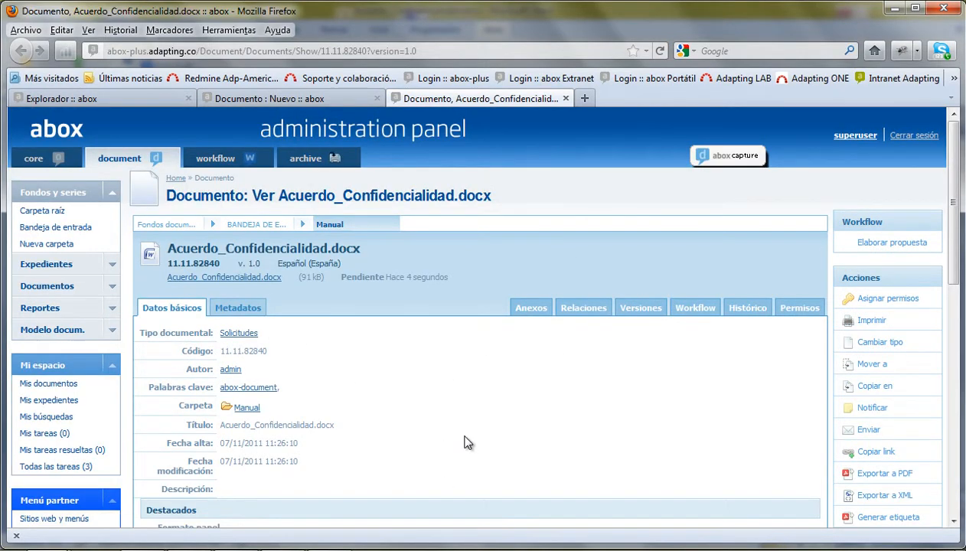
- Check the 'Documento : Nuevo' tab, then minimize Firefox and Word
left_click(265, 97)
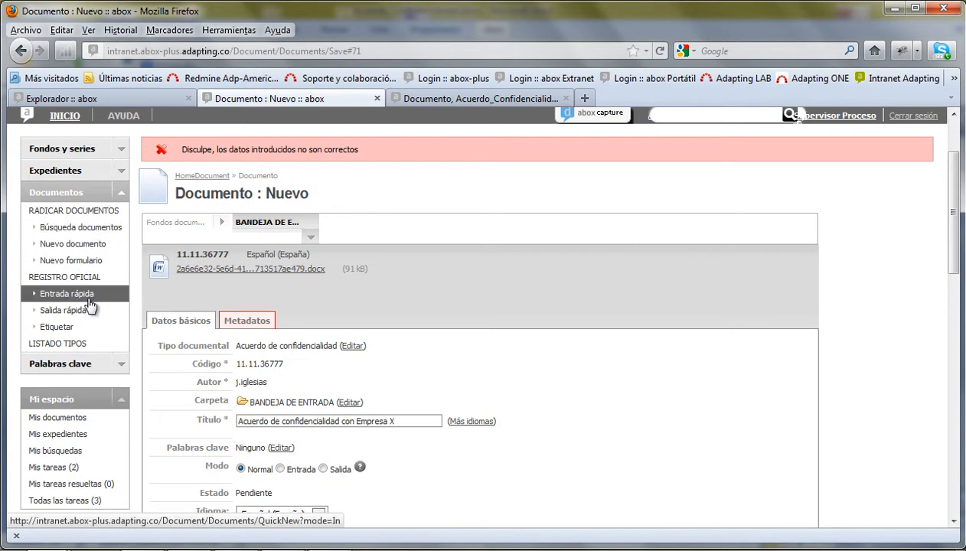
left_click(894, 8)
left_click(894, 8)
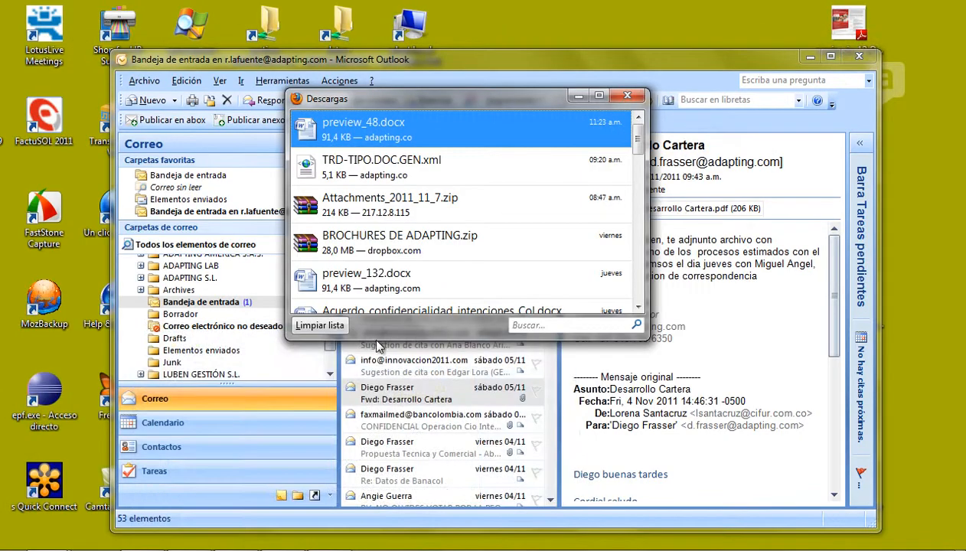
- Close the Downloads list and show the Fwd: Desarrollo Cartera email in Outlook's reading pane
left_click(633, 98)
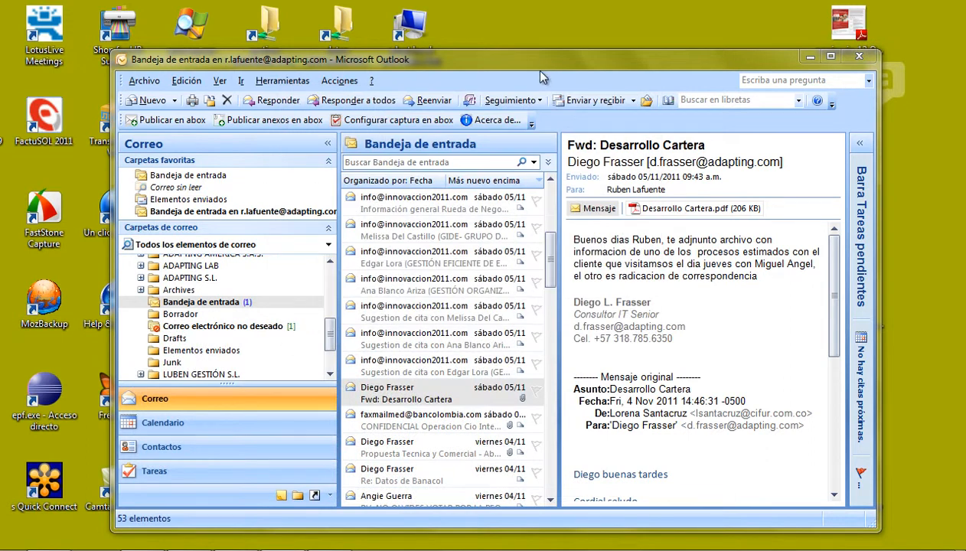
left_click_drag(542, 61, 505, 49)
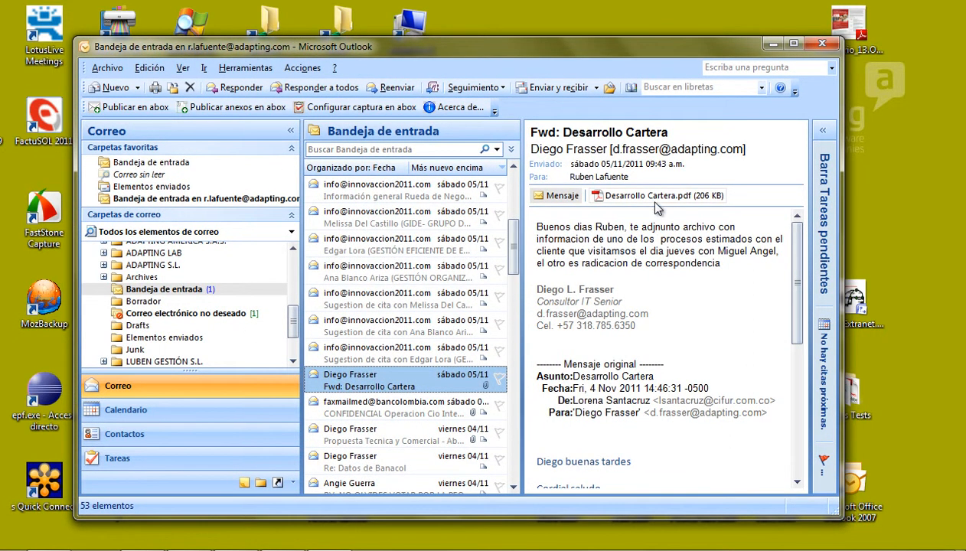
left_click(635, 197)
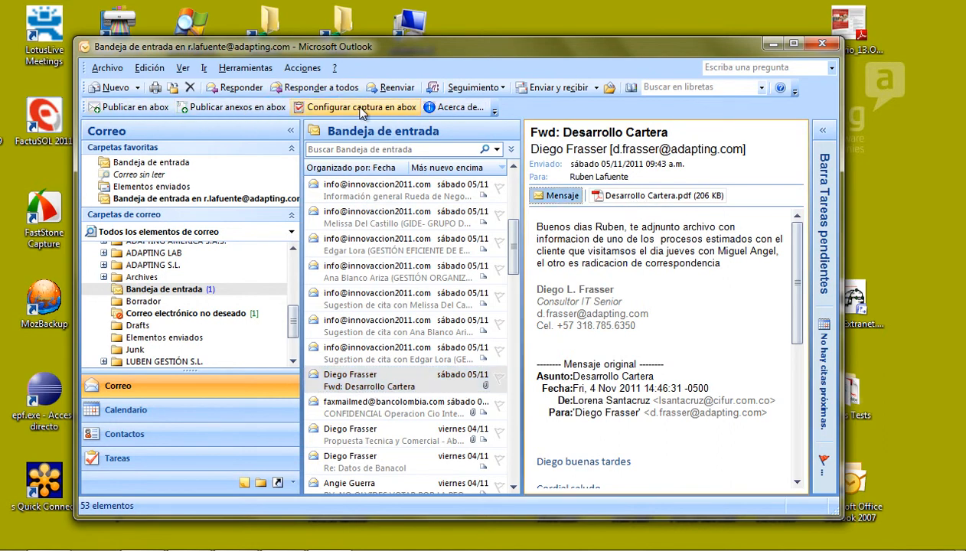
- Start publishing the email to abox with keyword abox-invoice
left_click(128, 111)
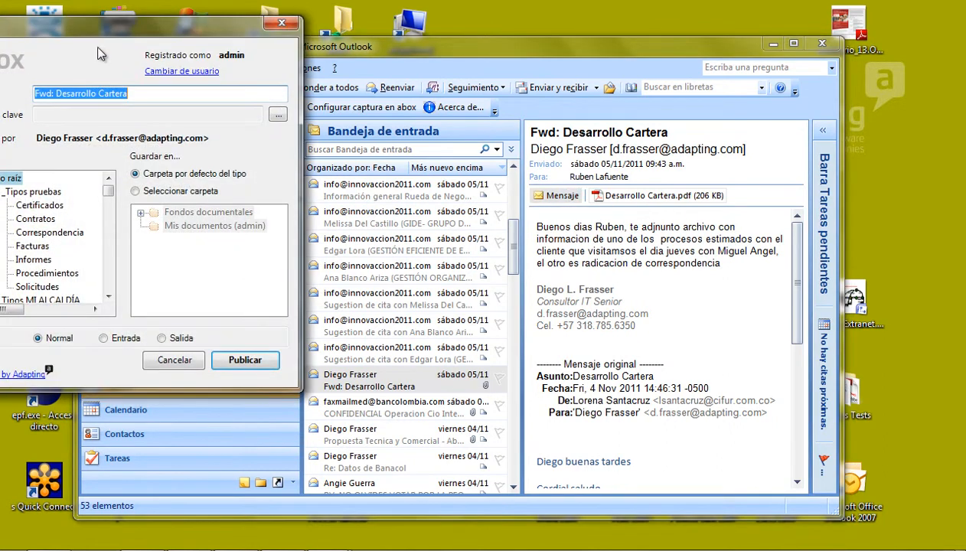
left_click_drag(90, 31, 407, 70)
left_click(383, 154)
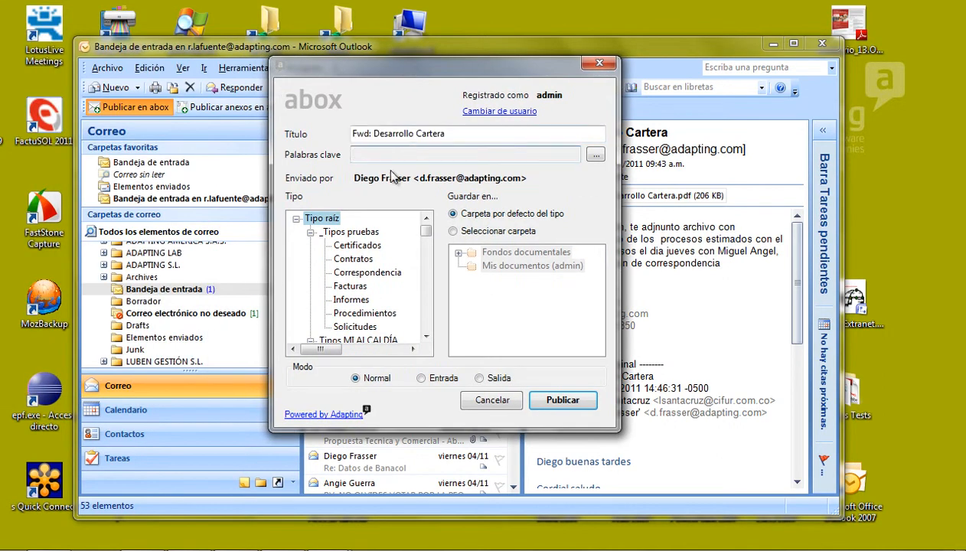
left_click(594, 156)
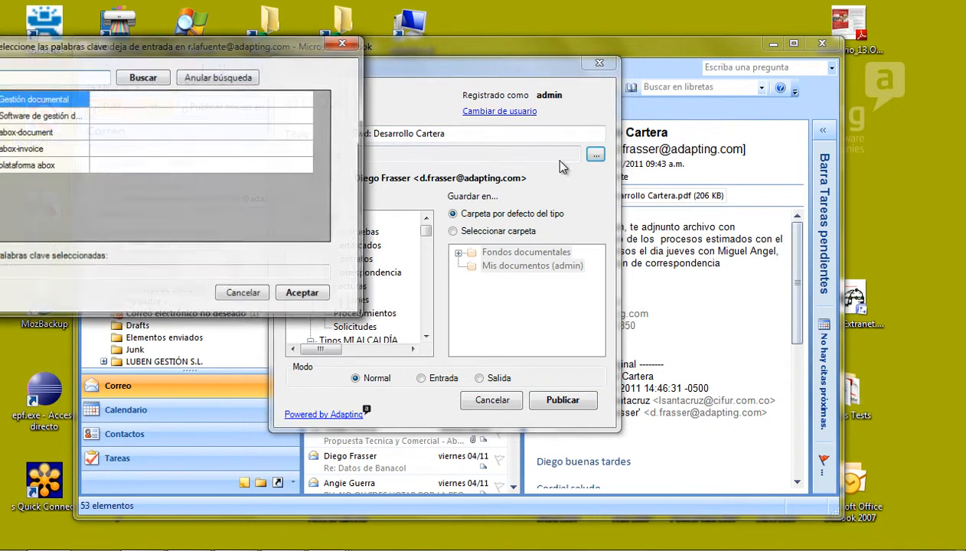
left_click(24, 151)
left_click(304, 294)
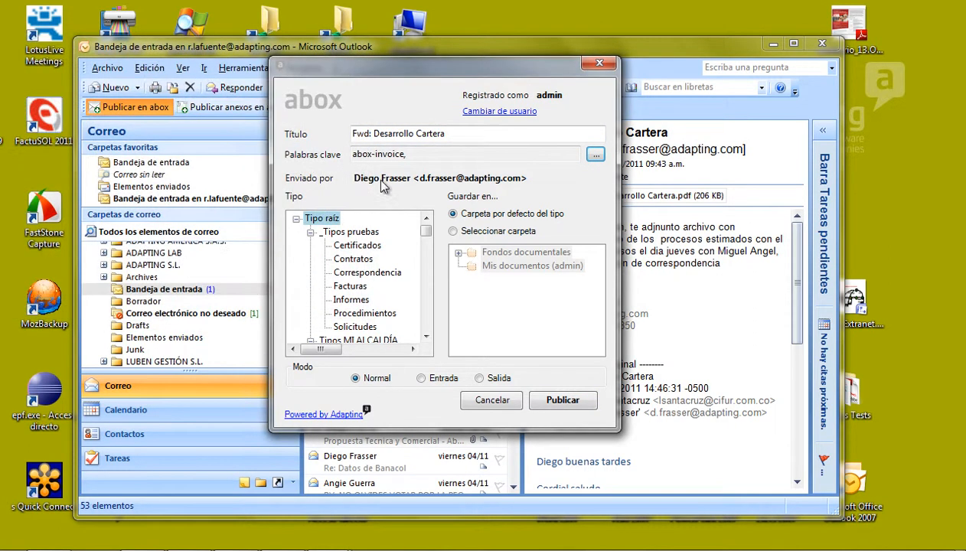
- Publish it as incoming (Entrada) Correspondencia and view the document online
left_click(356, 274)
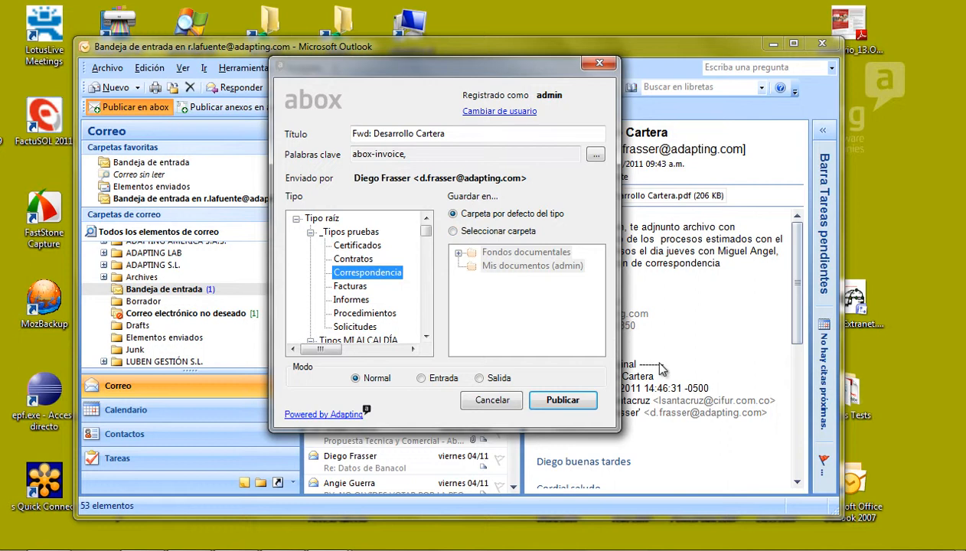
left_click(421, 379)
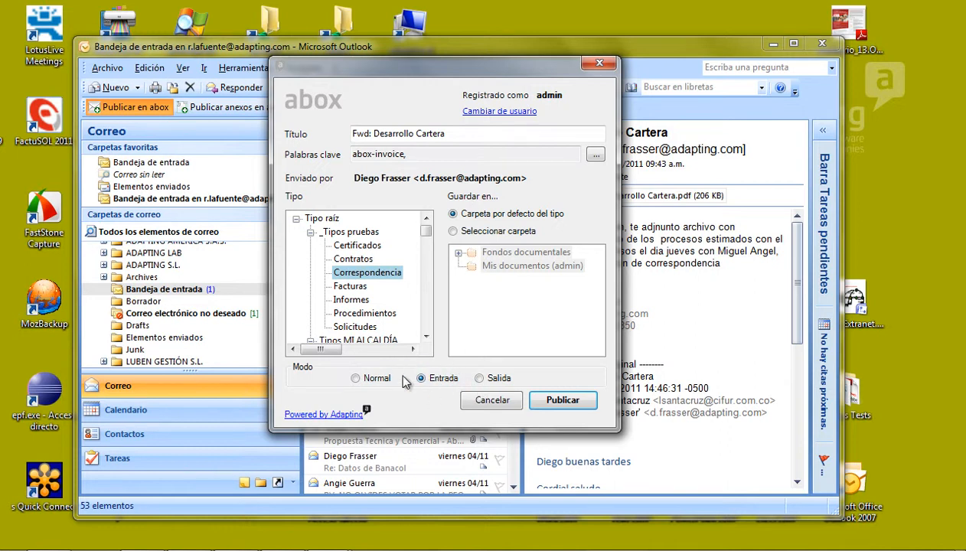
left_click(565, 401)
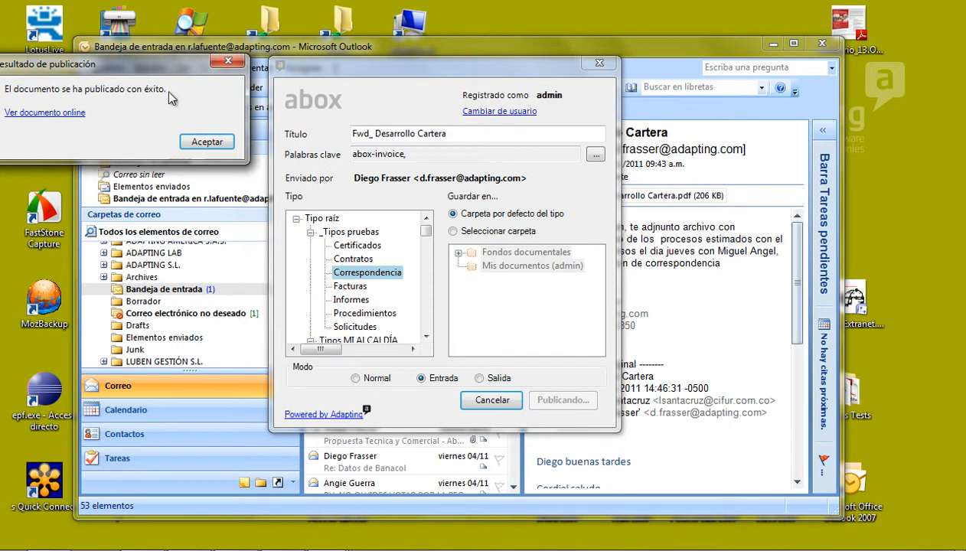
left_click(319, 212)
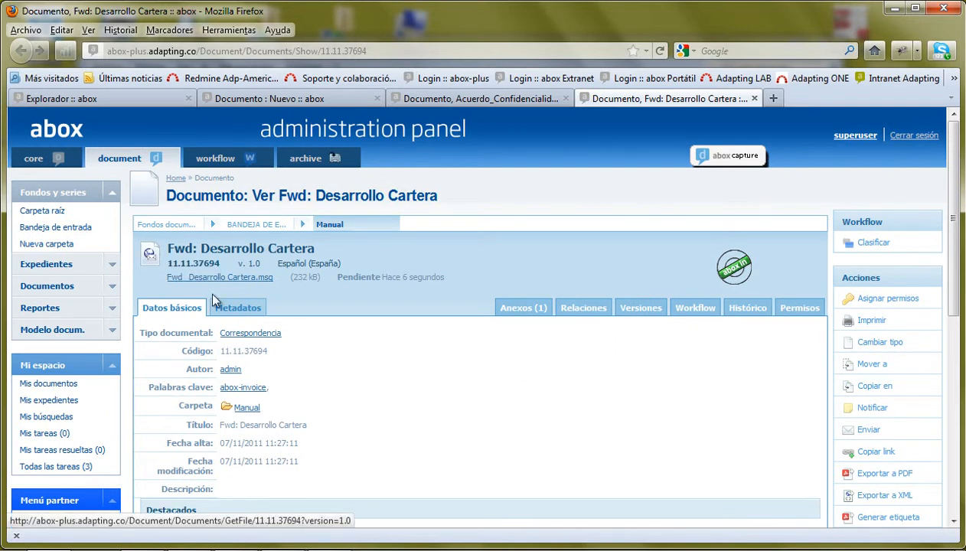
- Check Anexos (1) for Desarrollo Cartera.pdf, return to Datos básicos, and minimize Firefox and Outlook
left_click(520, 314)
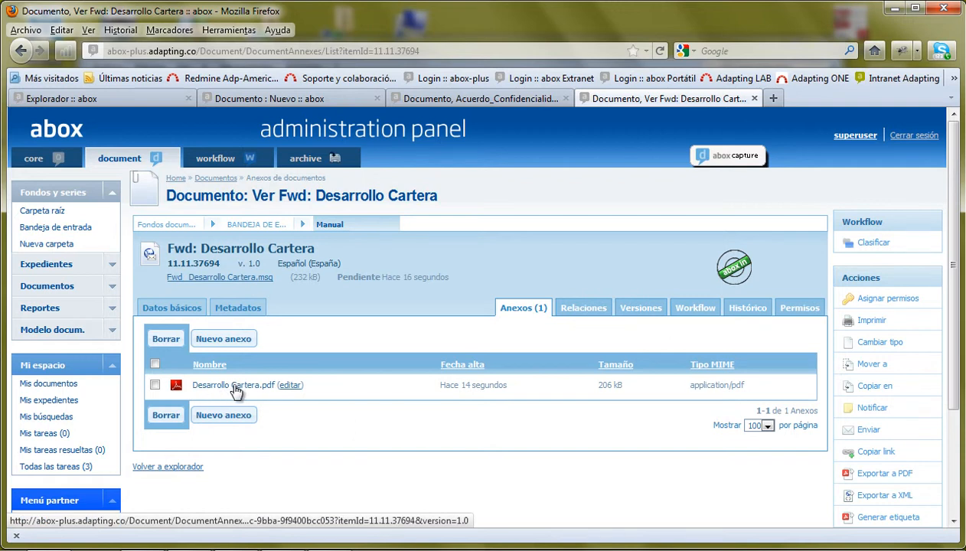
left_click(163, 308)
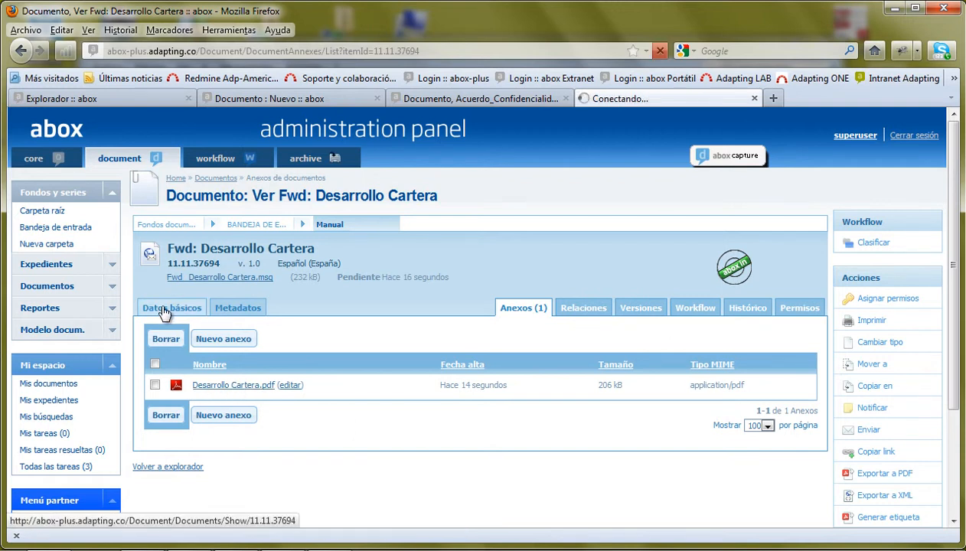
left_click(895, 8)
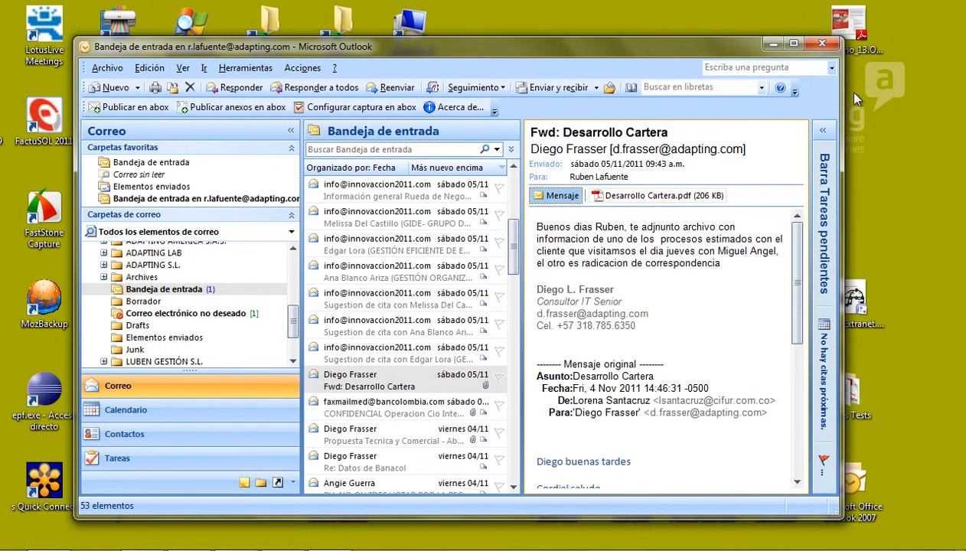
left_click(758, 39)
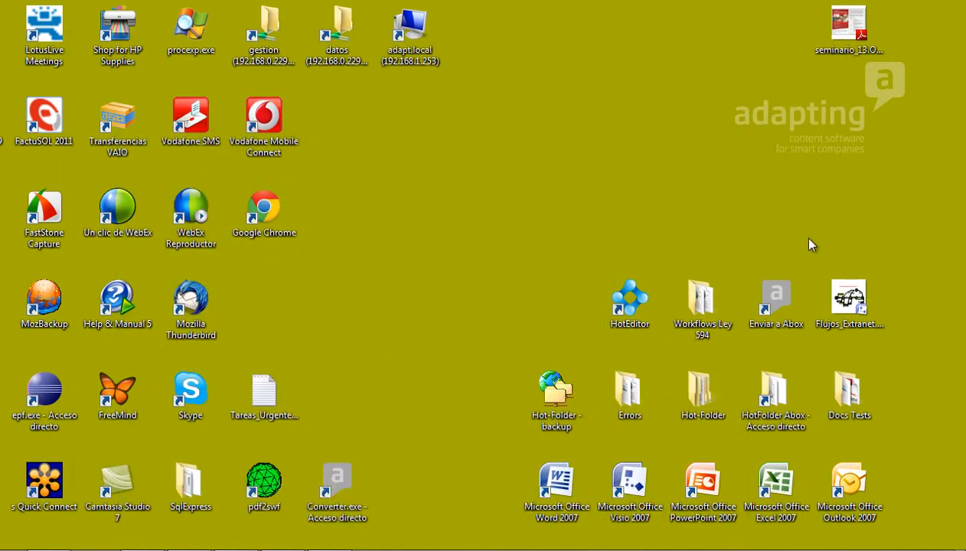
- Send seminario_13.Oct.Bogotá.pdf to abox through Enviar a > abox
left_click_drag(846, 31, 626, 132)
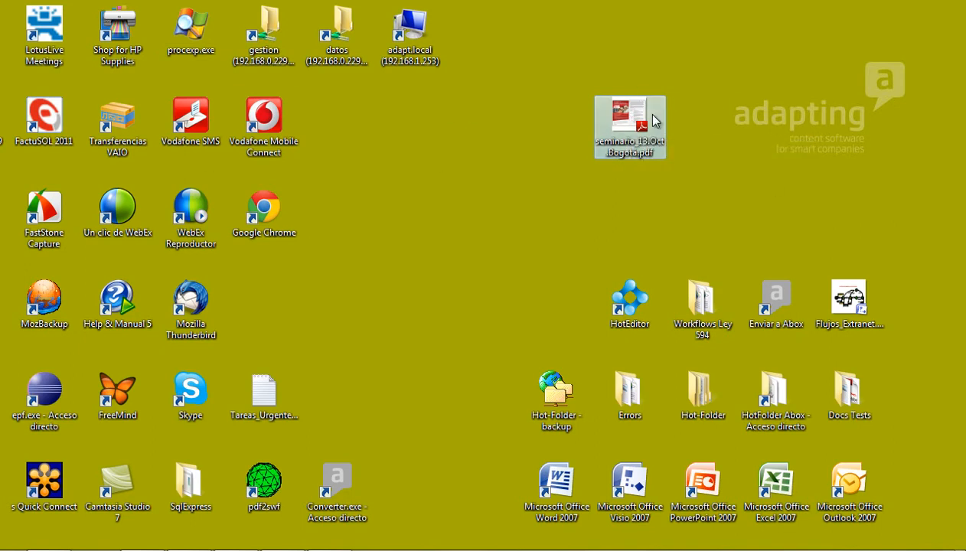
right_click(622, 121)
left_click(627, 108)
right_click(628, 112)
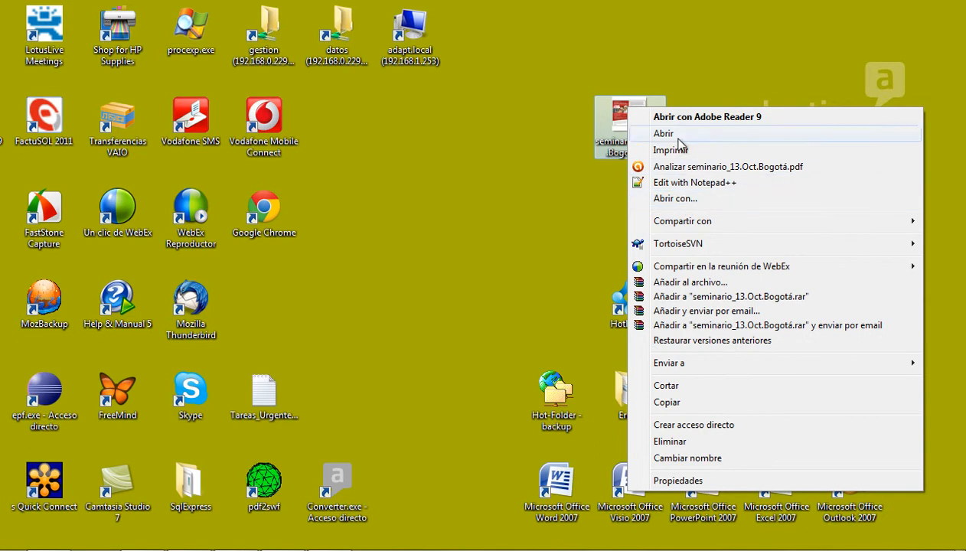
mouse_move(665, 366)
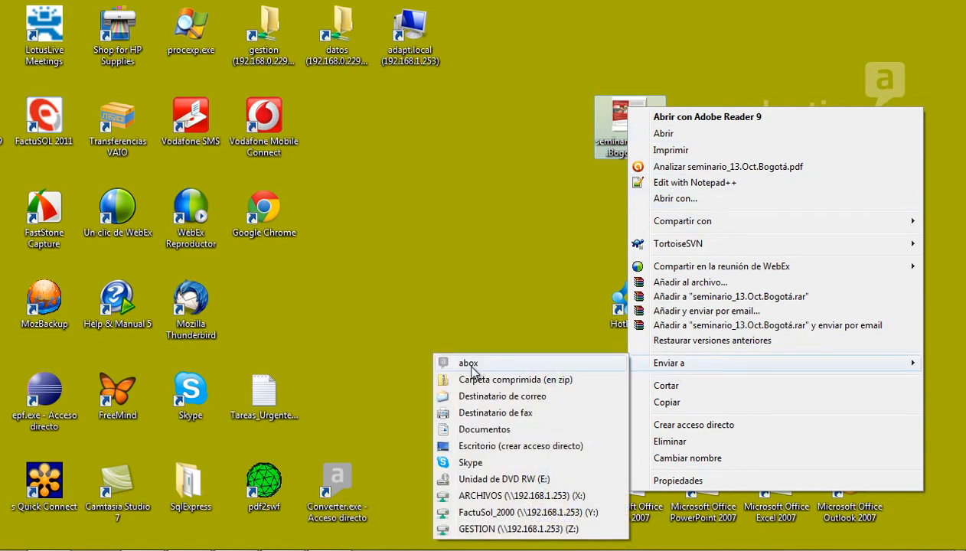
left_click(481, 318)
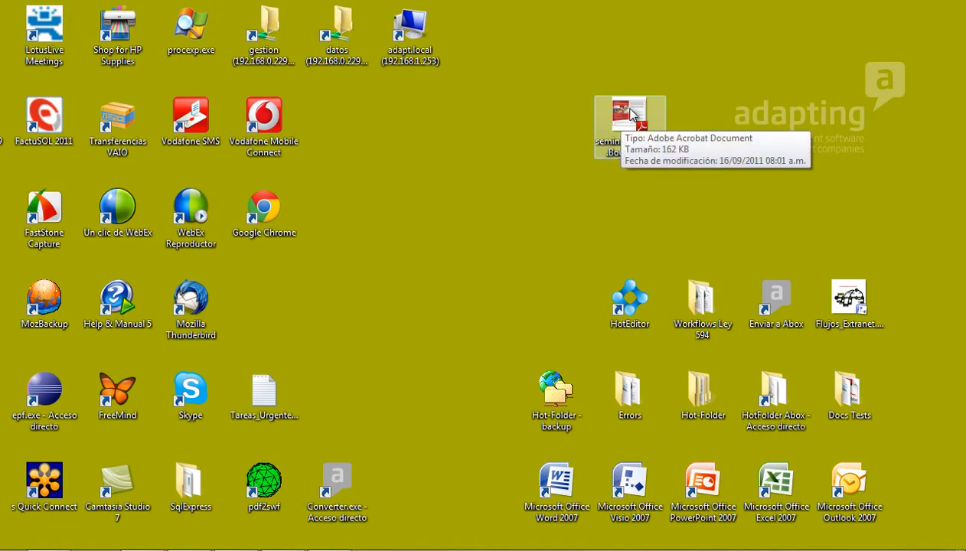
- Drop the PDF onto the 'Enviar a Abox' icon and restore Firefox from the taskbar
left_click_drag(630, 113, 779, 293)
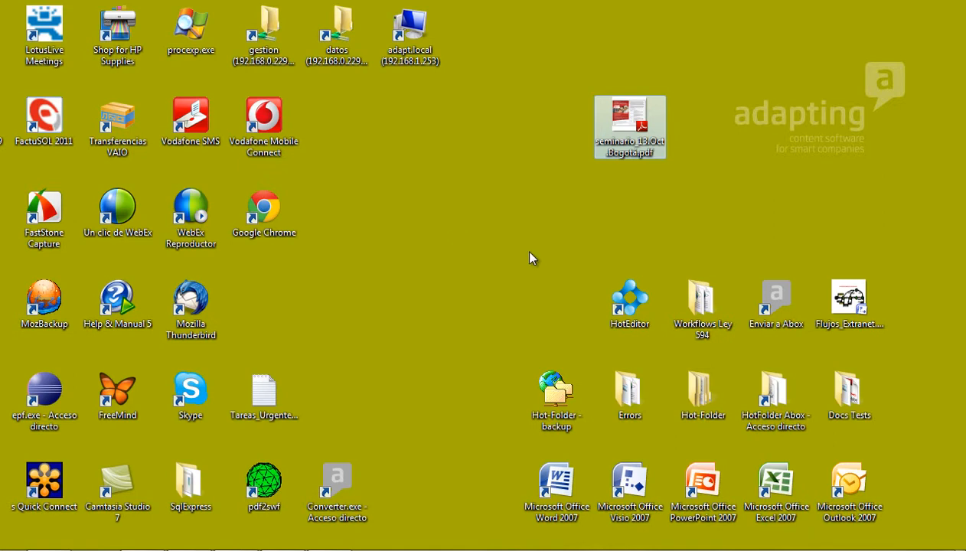
left_click(420, 257)
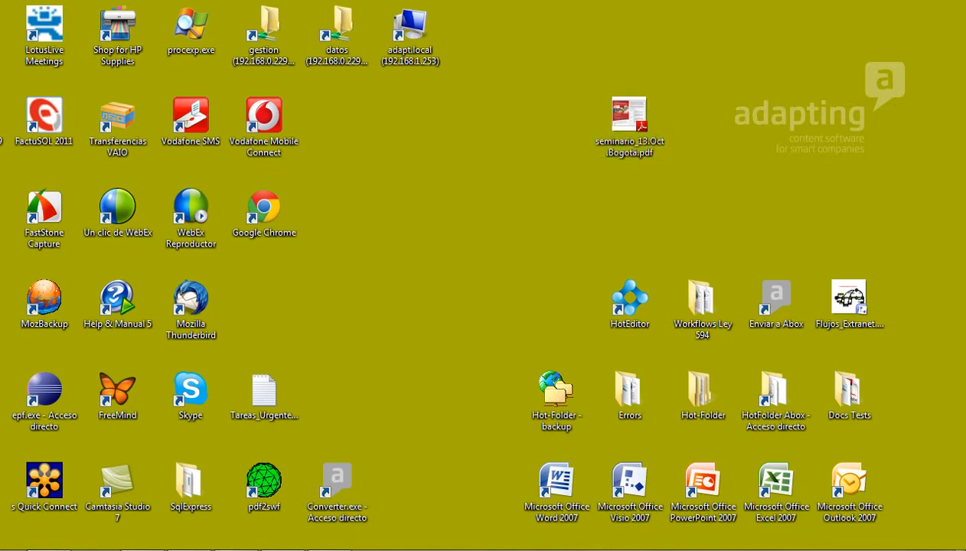
left_click(329, 549)
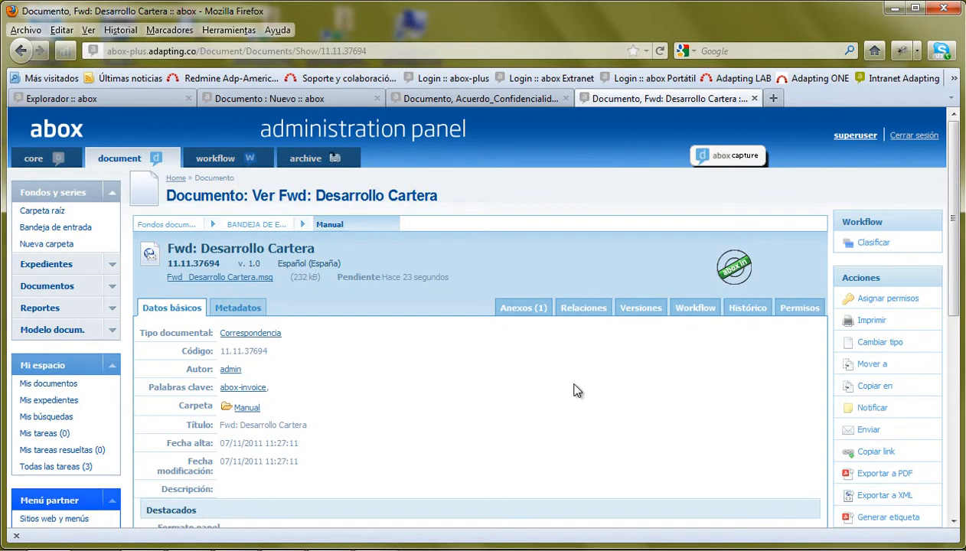
- Collapse Fondos y series and open Reportes > Permisos
left_click(111, 192)
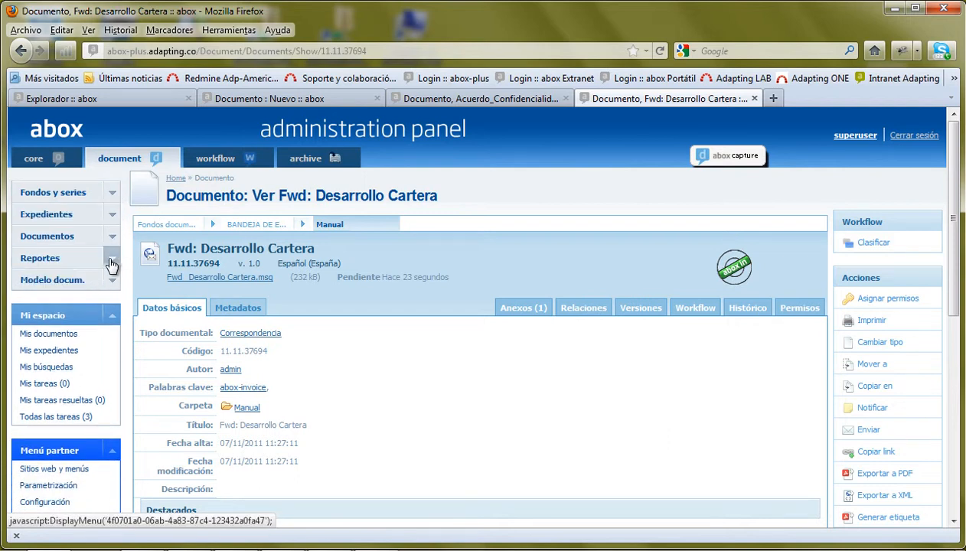
left_click(112, 263)
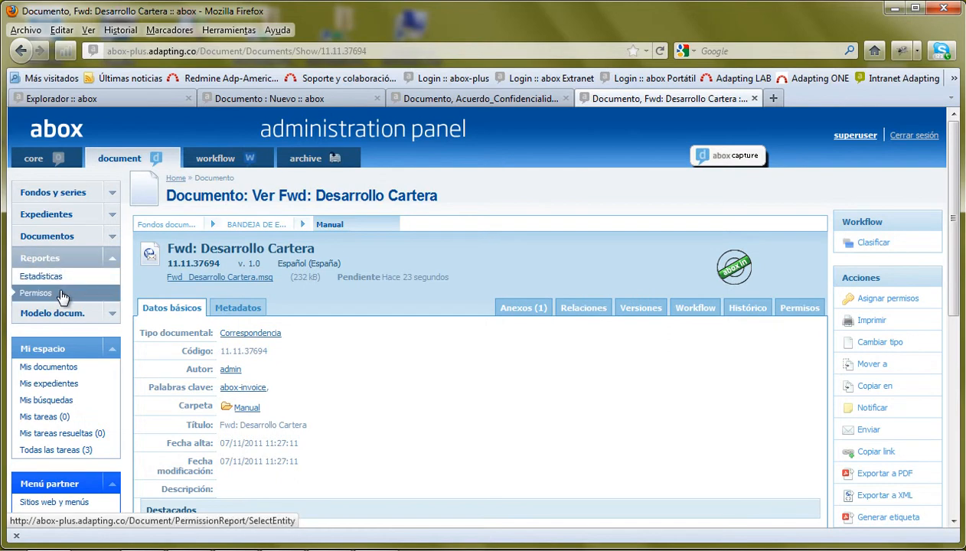
left_click(37, 297)
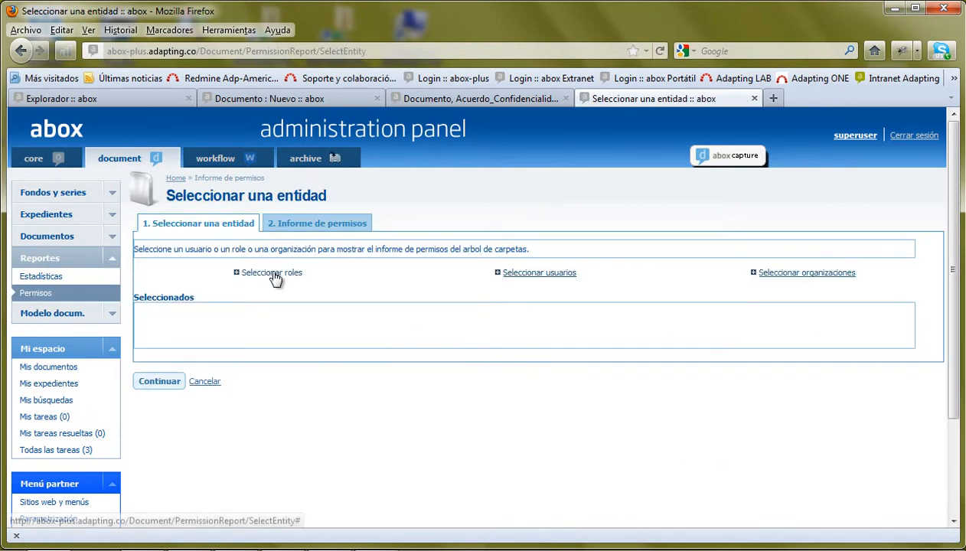
- Pick the Int. Archivador role and continue to its permissions report
left_click(274, 273)
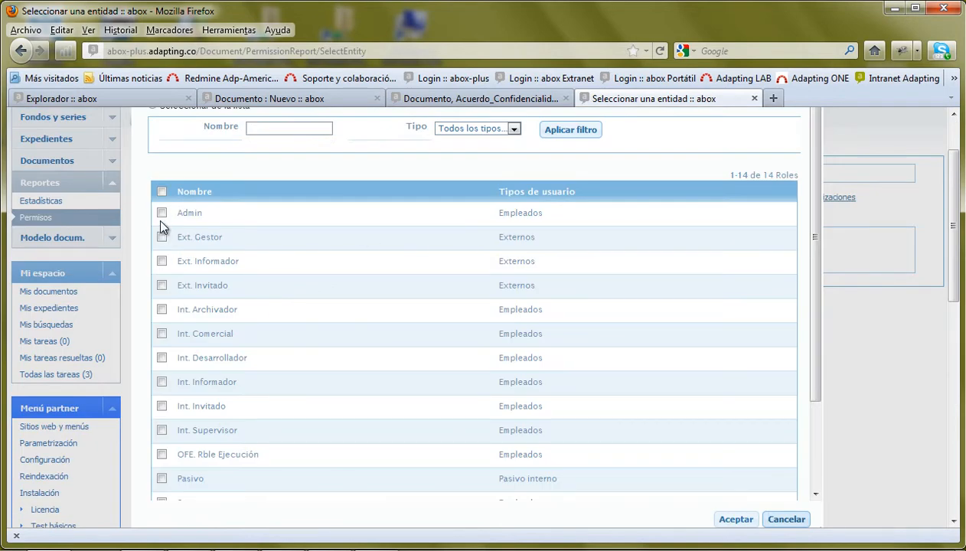
left_click(161, 310)
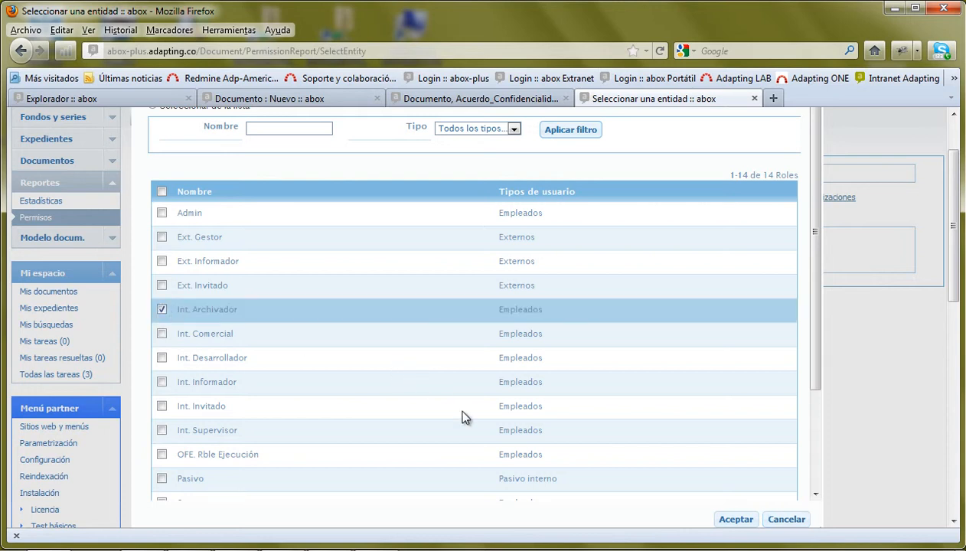
scroll(450, 397, "down", 2)
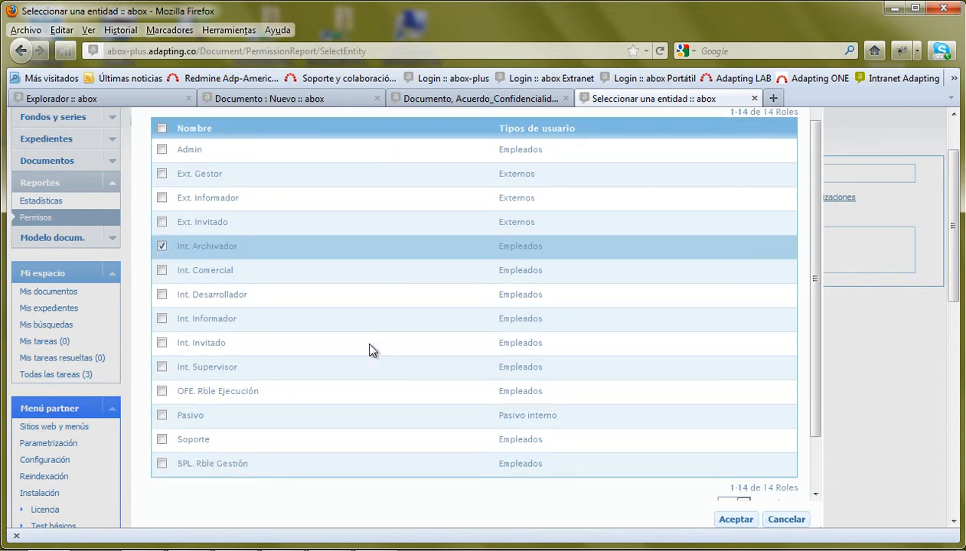
left_click(736, 519)
left_click(160, 305)
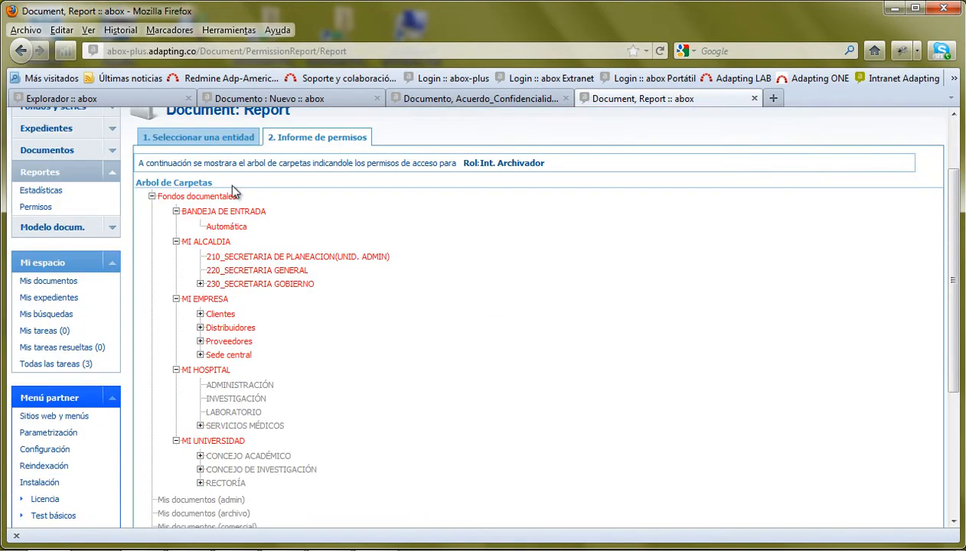
- Expand CONCEJO ACADÉMICO and DIVISIÓN DE FACULTADES to show Facultad 1 and 2
scroll(312, 282, "down", 5)
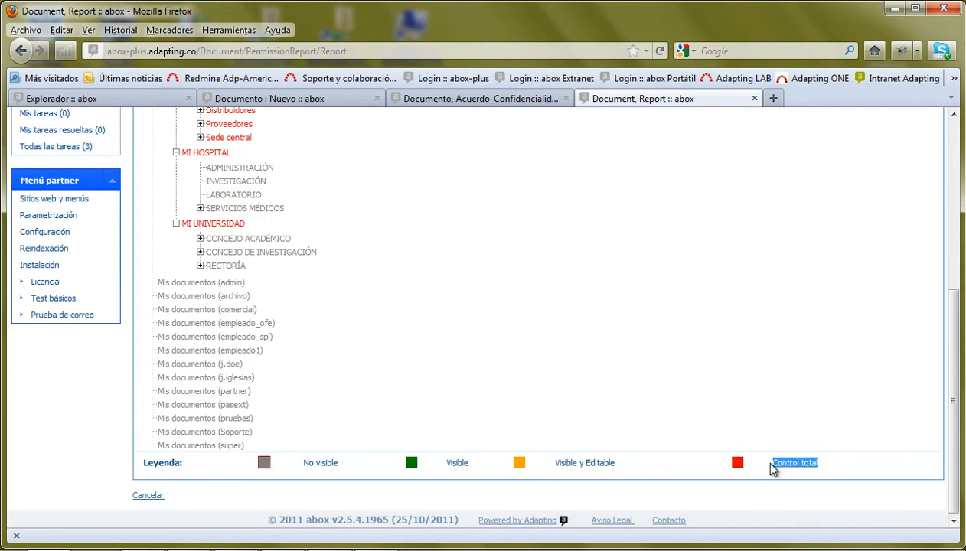
scroll(727, 428, "up", 5)
scroll(698, 426, "down", 2)
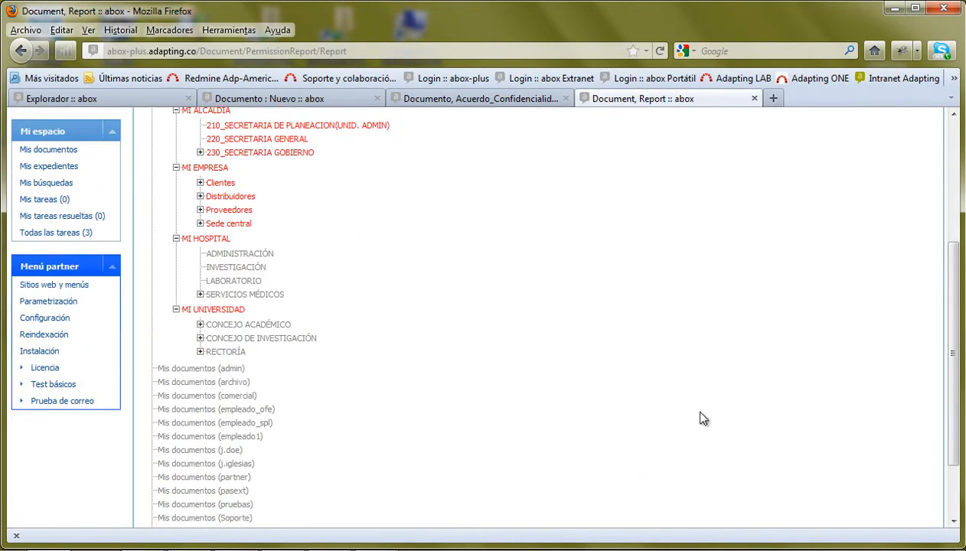
scroll(513, 323, "down", 2)
scroll(577, 334, "up", 4)
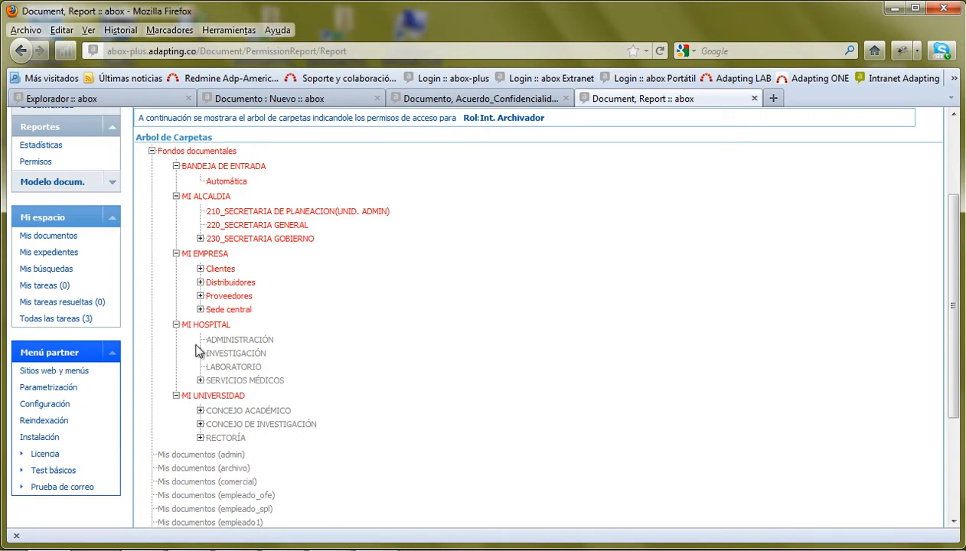
left_click(199, 411)
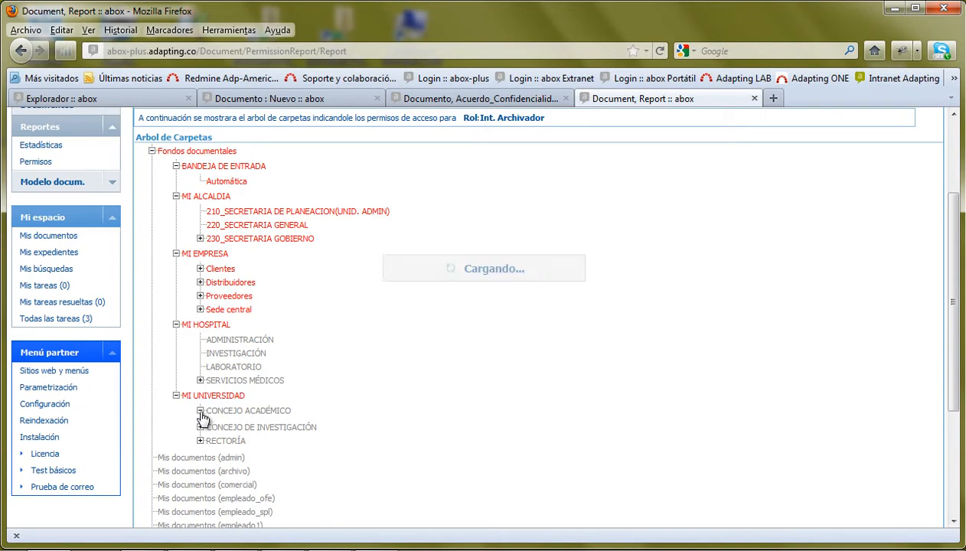
left_click(224, 425)
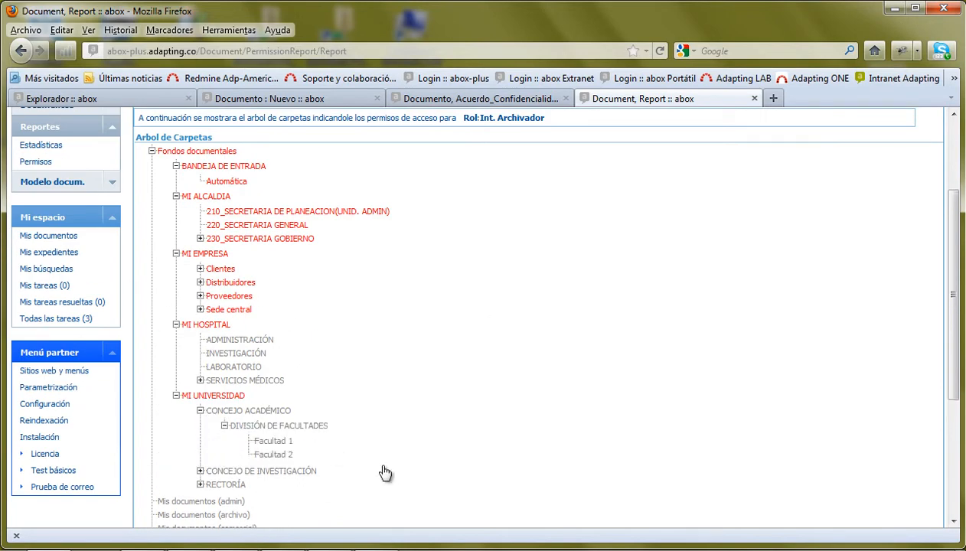
scroll(398, 429, "down", 5)
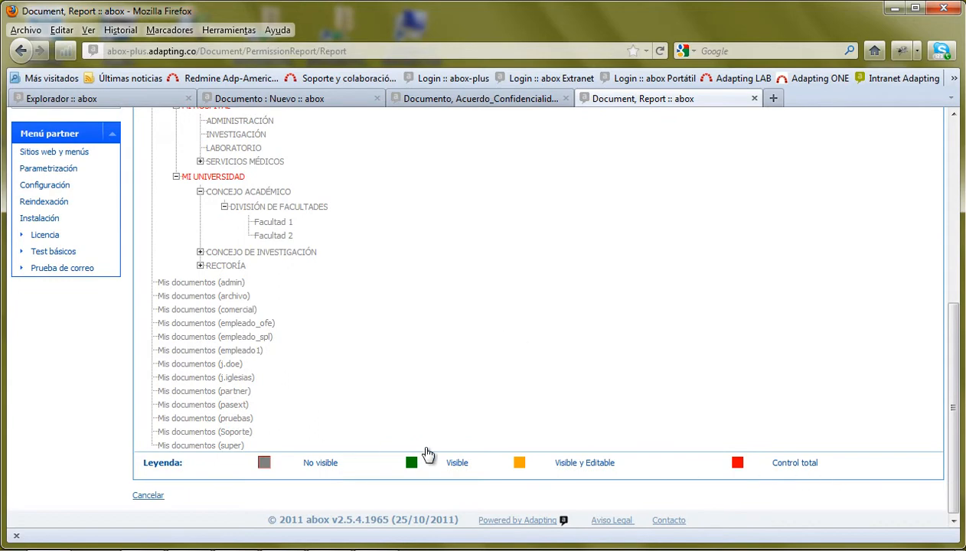
scroll(766, 349, "up", 6)
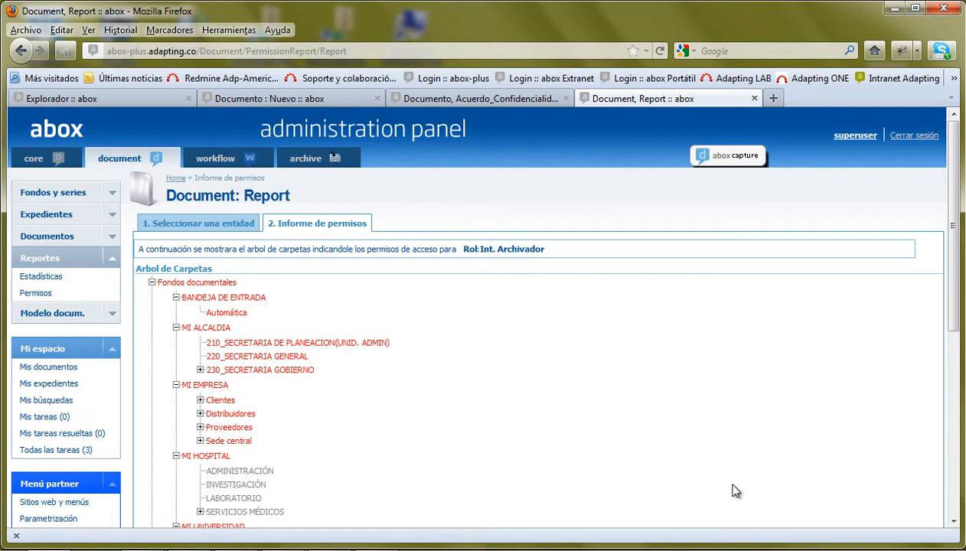
- Open the EXPDTE- OPORTUNIDAD COMERCIAL workflow under Workflows > Series documentales
left_click(114, 260)
left_click(219, 159)
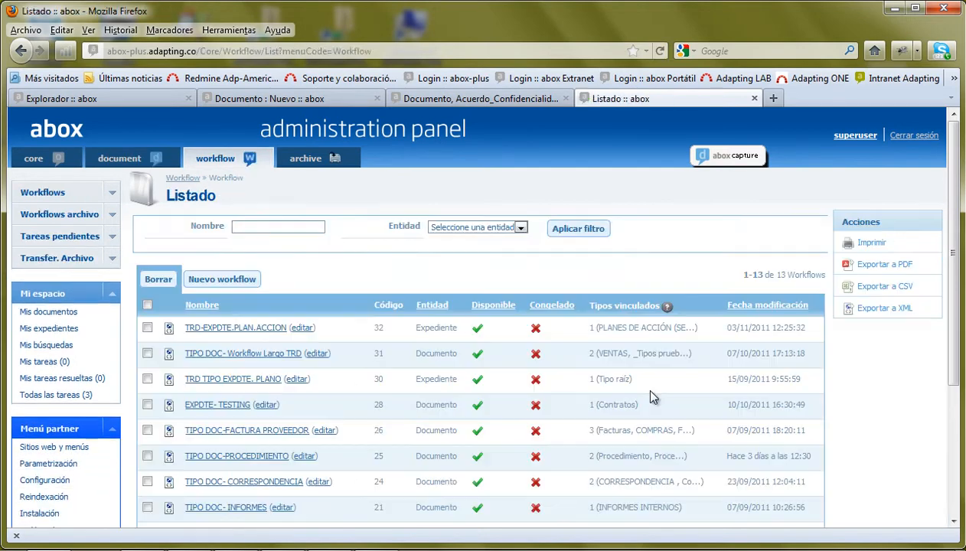
left_click(50, 194)
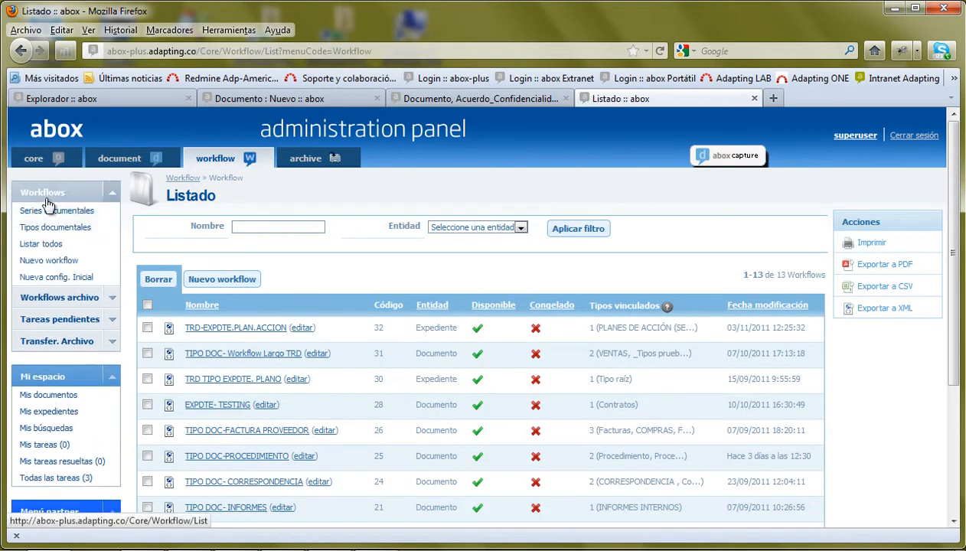
left_click(47, 211)
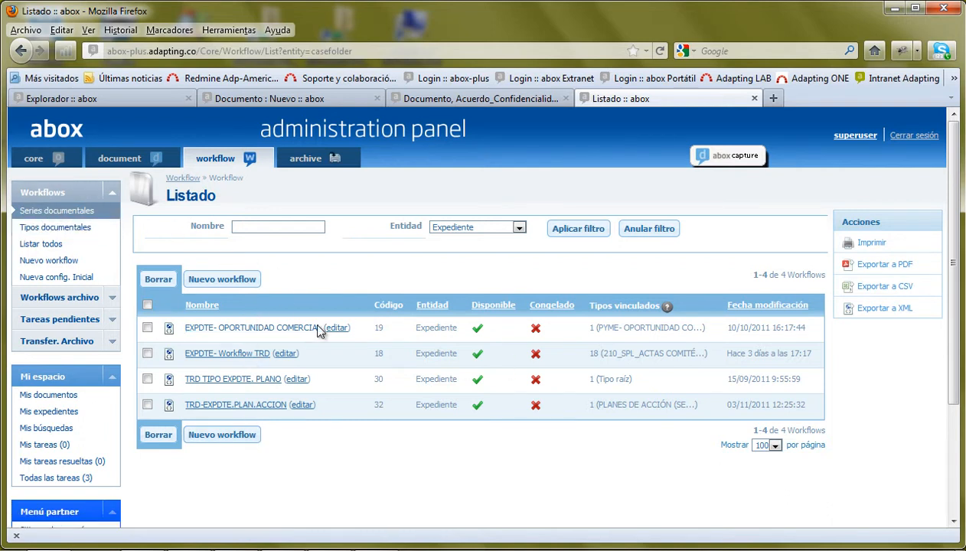
left_click(263, 329)
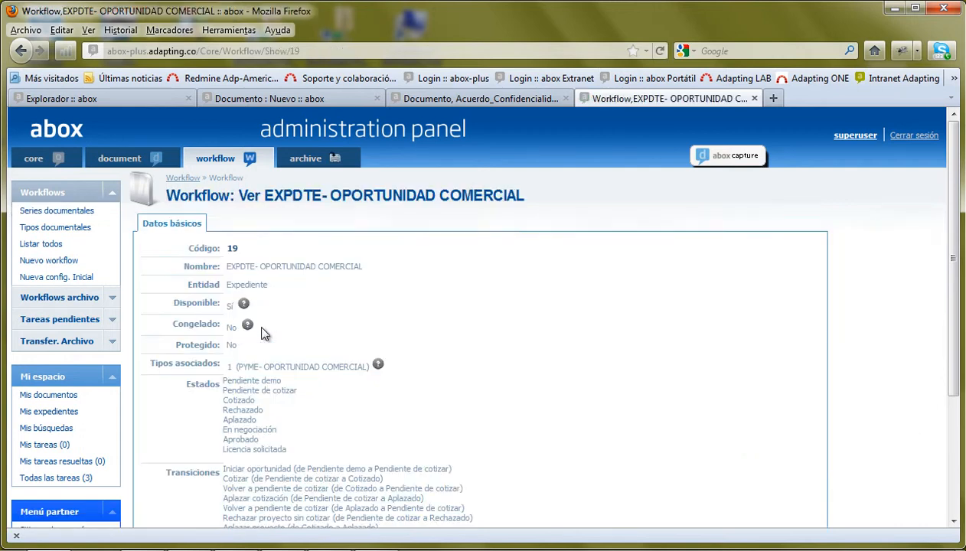
- Review its eight states, transitions and EXPDTE- OPORT.COMERCIAL.xml configuration file
scroll(428, 336, "down", 2)
scroll(283, 316, "down", 2)
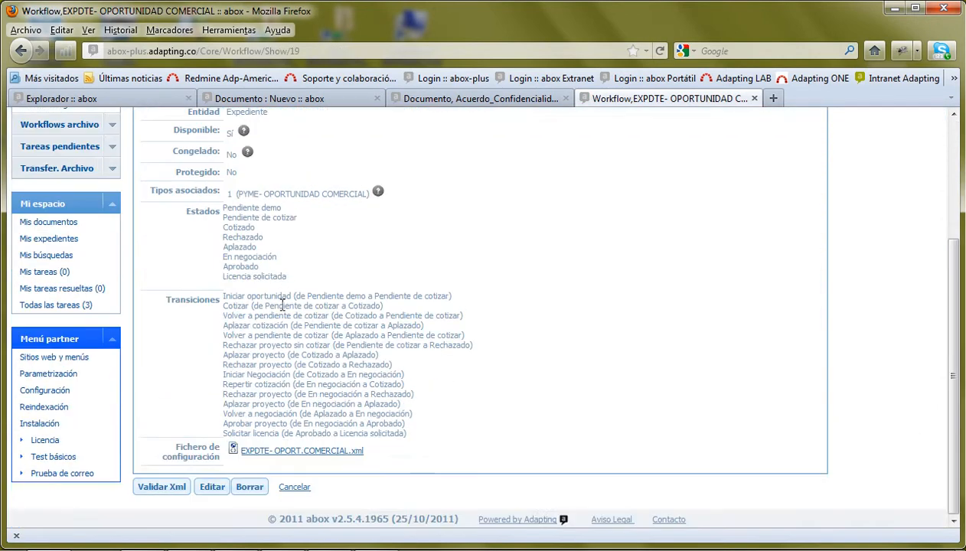
left_click_drag(225, 211, 438, 437)
left_click(287, 305)
left_click(441, 431)
left_click_drag(176, 446, 266, 460)
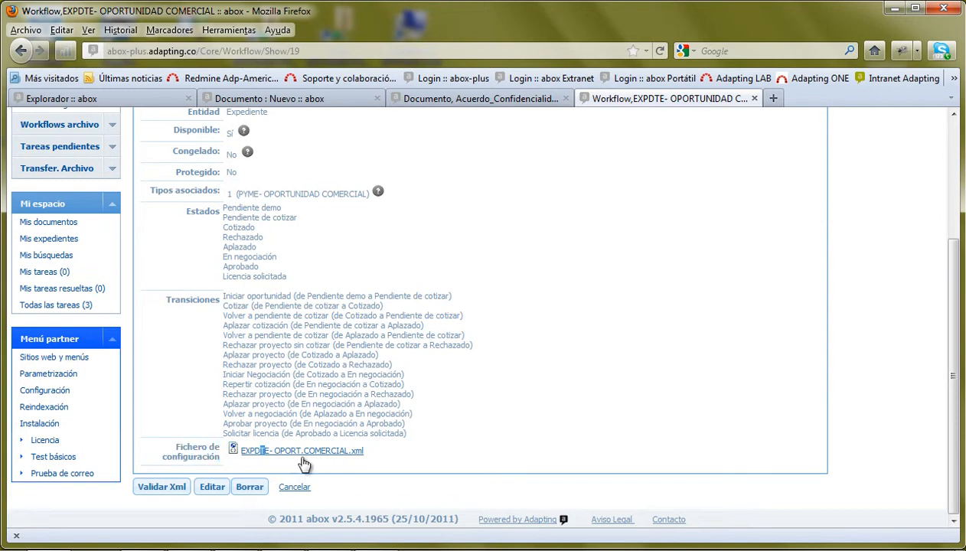
left_click(393, 451)
scroll(440, 424, "up", 3)
scroll(470, 424, "down", 3)
scroll(482, 421, "up", 3)
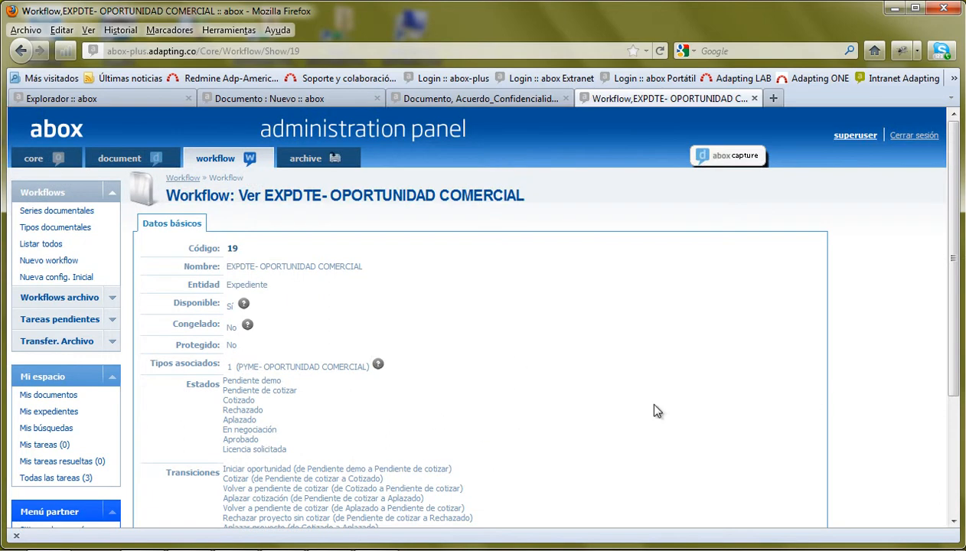
left_click(47, 196)
left_click(111, 216)
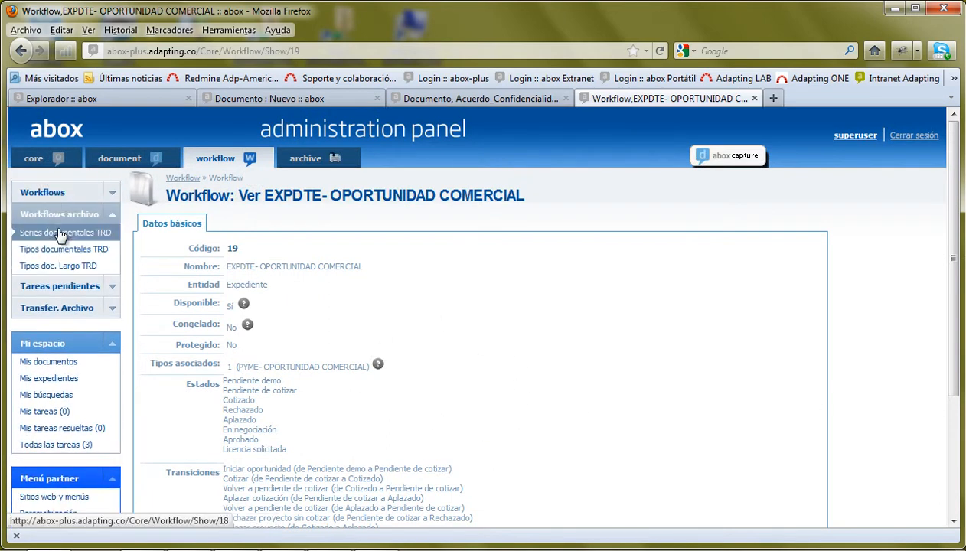
- Open EXPDTE- Workflow TRD and scan its 13 states, from Pendiente and Clasificado onward
left_click(46, 234)
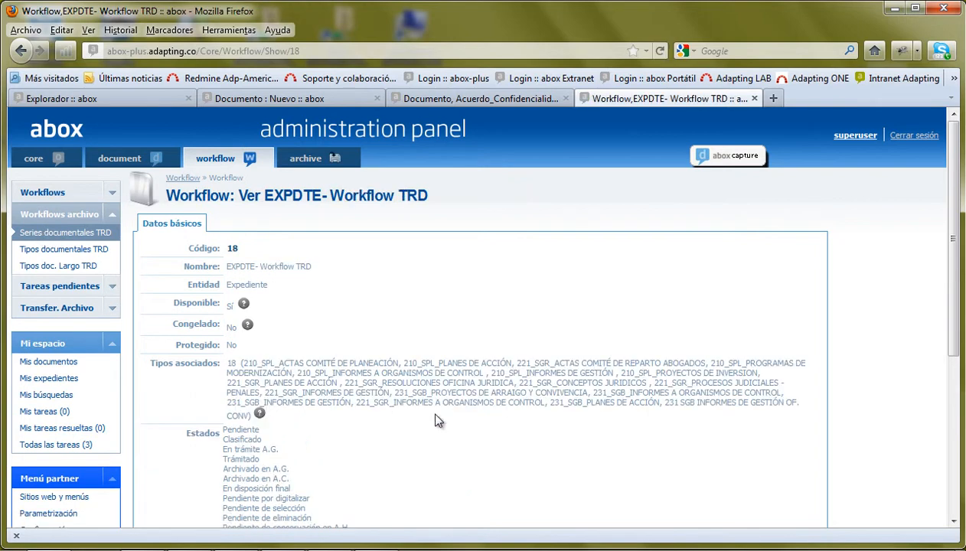
scroll(438, 405, "down", 4)
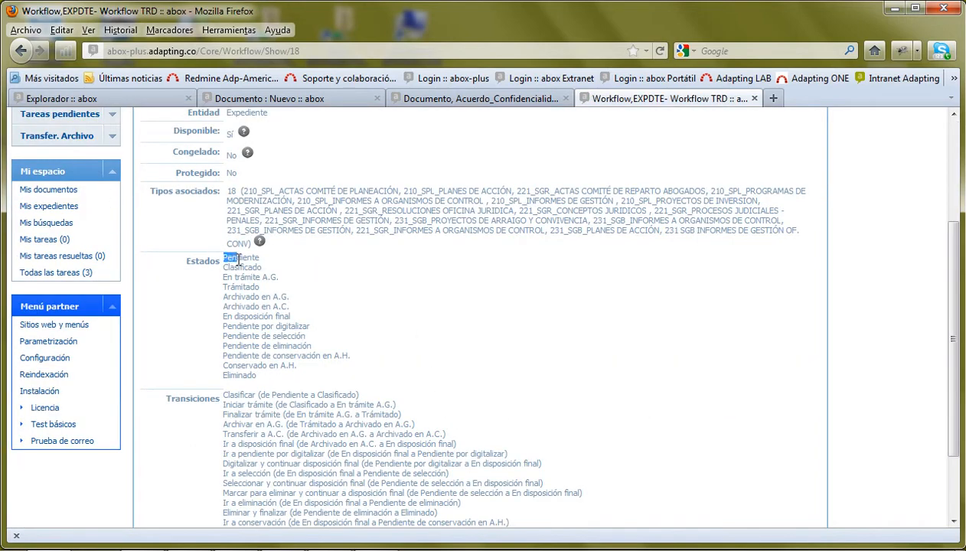
left_click_drag(236, 258, 249, 275)
left_click(226, 273)
left_click_drag(258, 377, 232, 356)
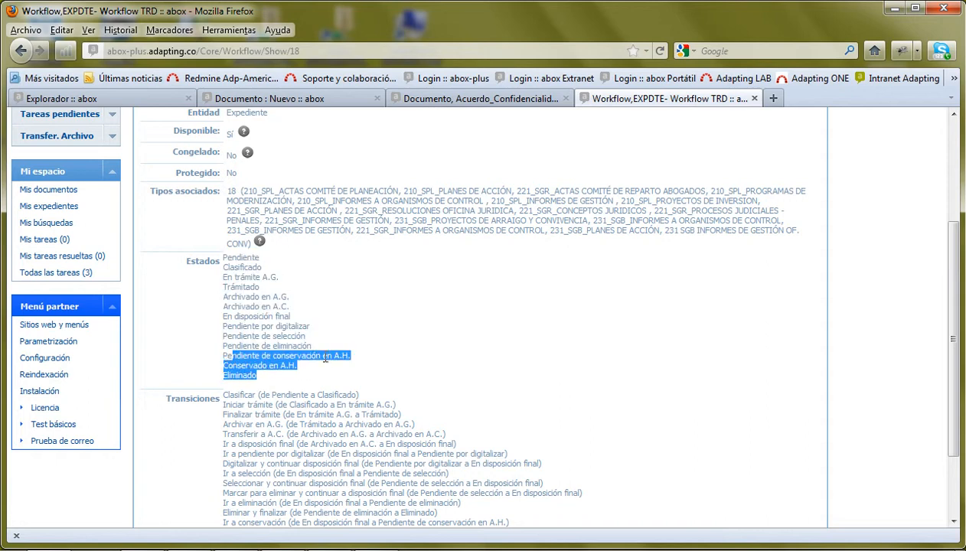
left_click(349, 347)
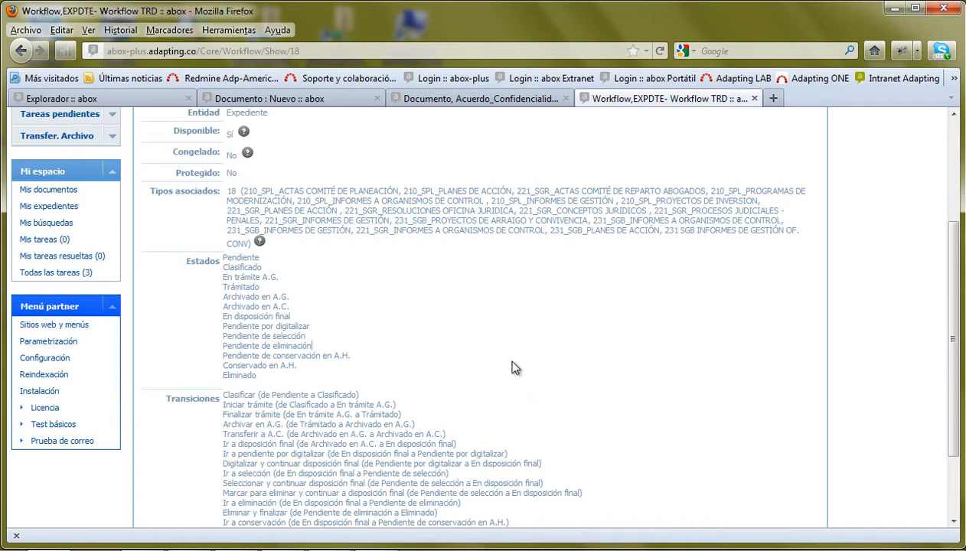
scroll(468, 342, "down", 2)
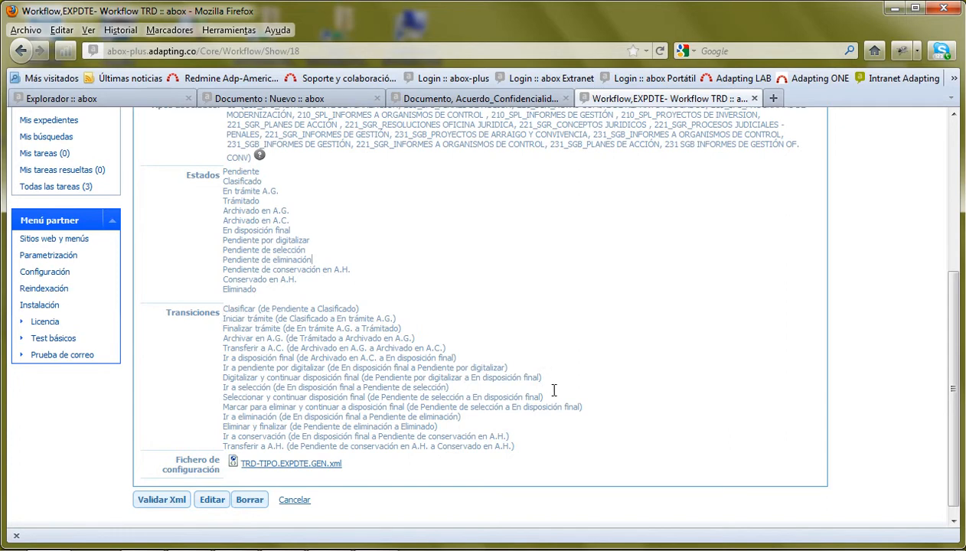
scroll(545, 378, "up", 6)
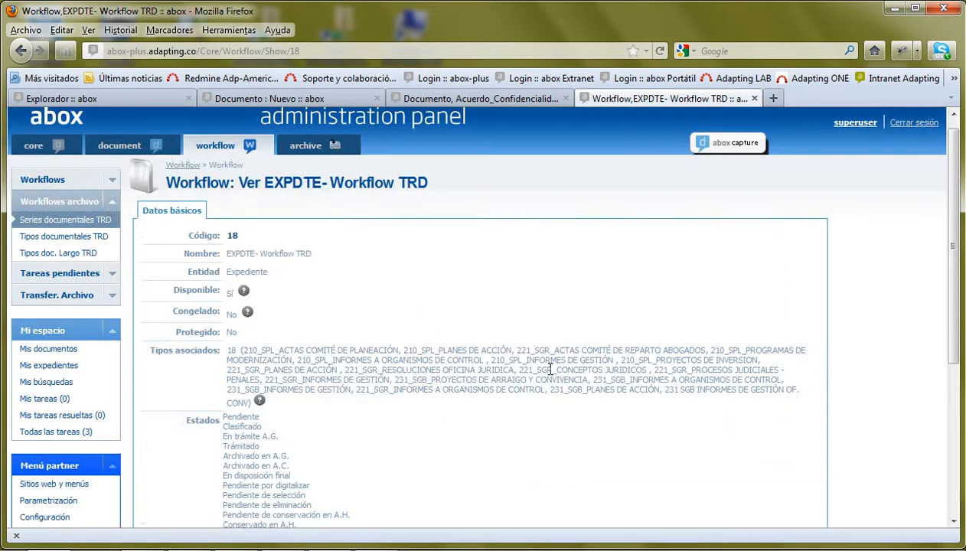
left_click(113, 275)
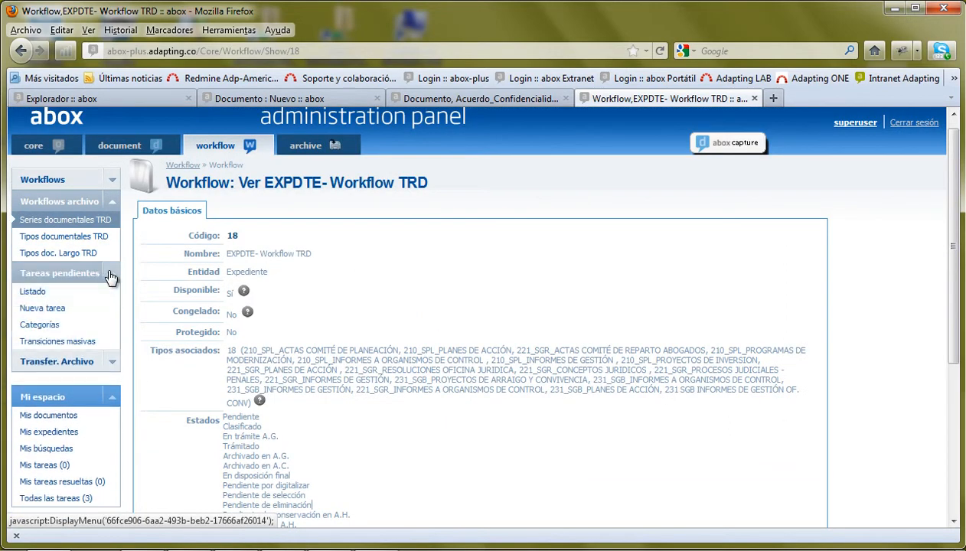
- List the three pending tasks, then open Transfer. Archivo > Series documentales
left_click(33, 294)
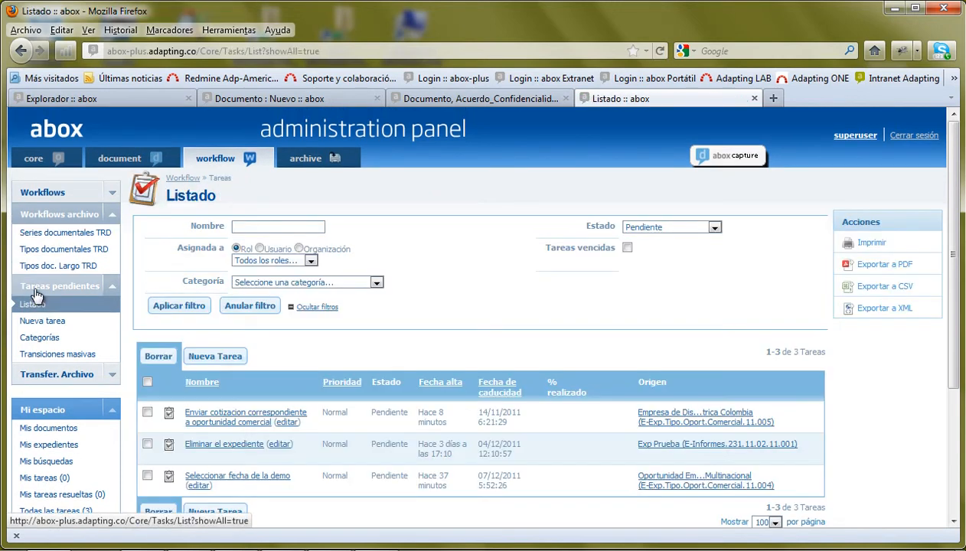
scroll(310, 428, "down", 2)
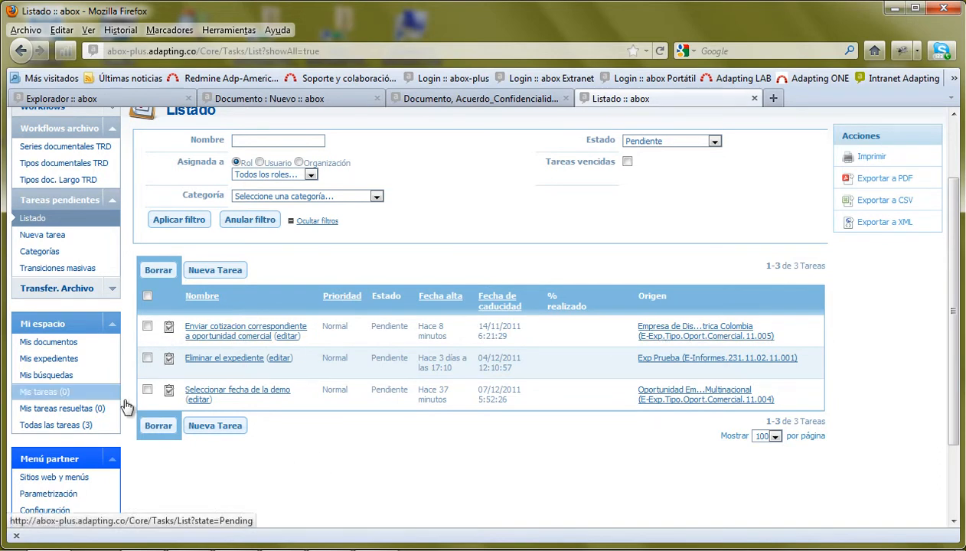
left_click(112, 200)
left_click(112, 227)
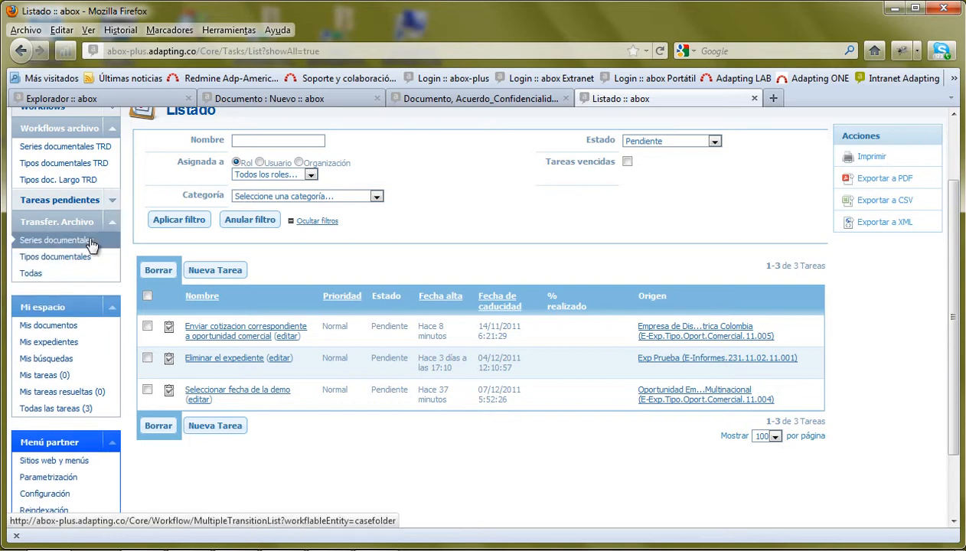
left_click(43, 243)
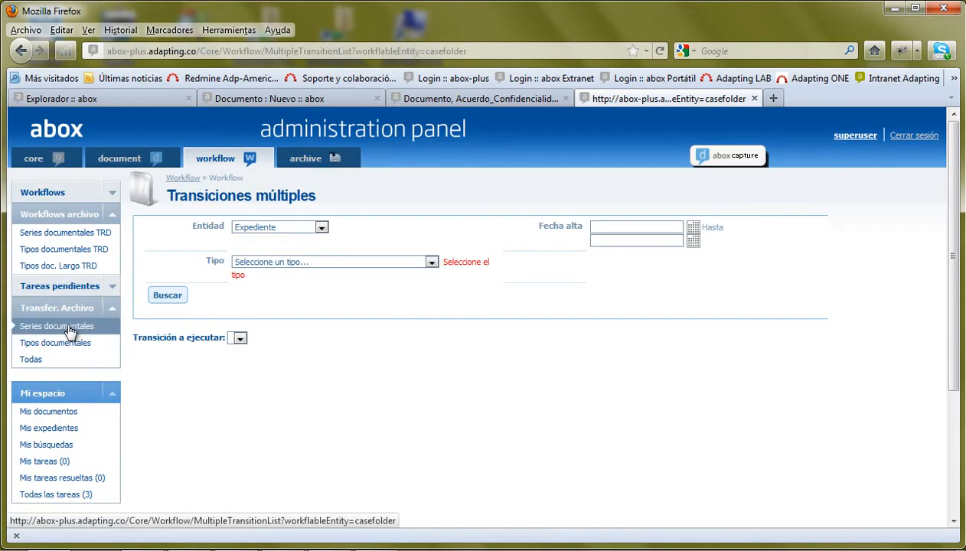
- Filter the expedientes by type PLANES DE ACCIÓN (SEMINARIO) and run the search
left_click(325, 264)
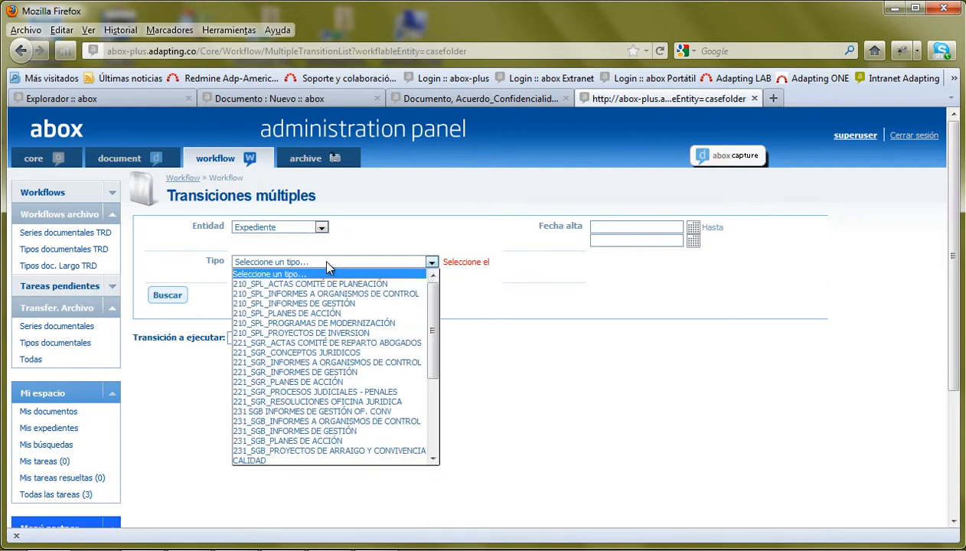
scroll(426, 328, "down", 3)
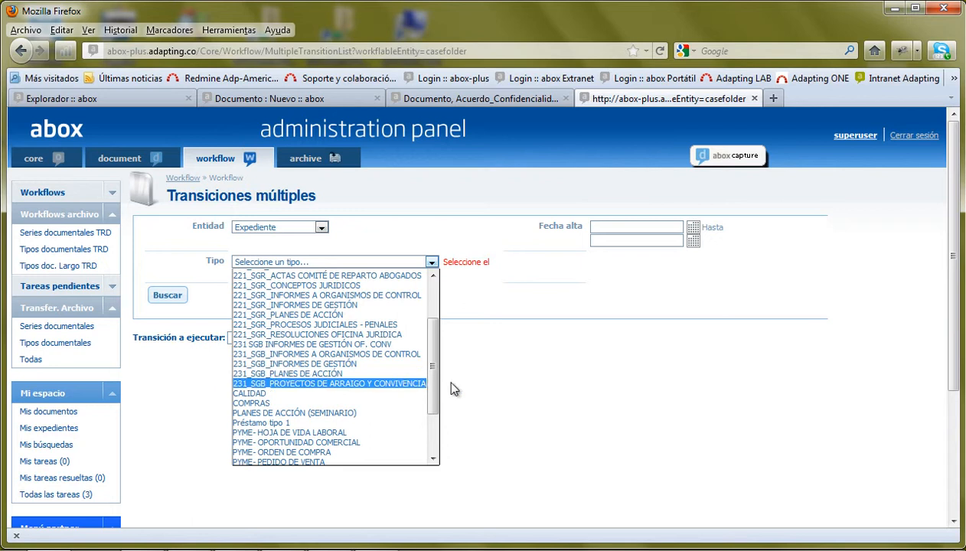
left_click(330, 413)
left_click(163, 294)
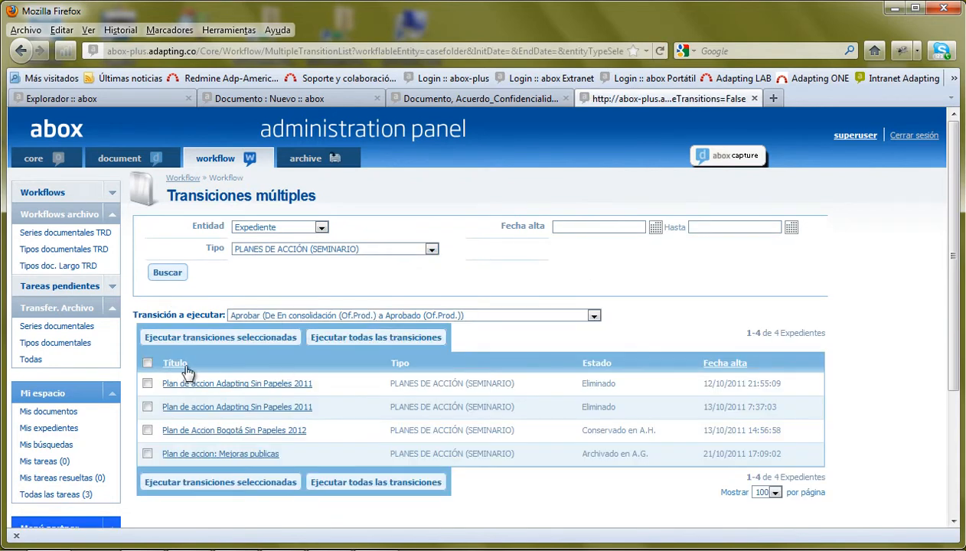
- Set the transition to run to Digitalizar y continuar disposición final and highlight its status texts
left_click(273, 314)
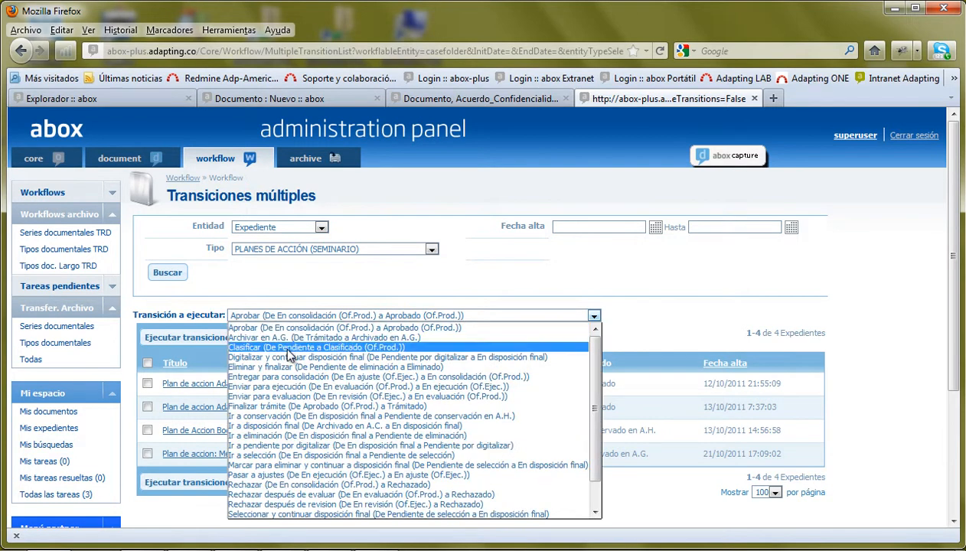
left_click(291, 358)
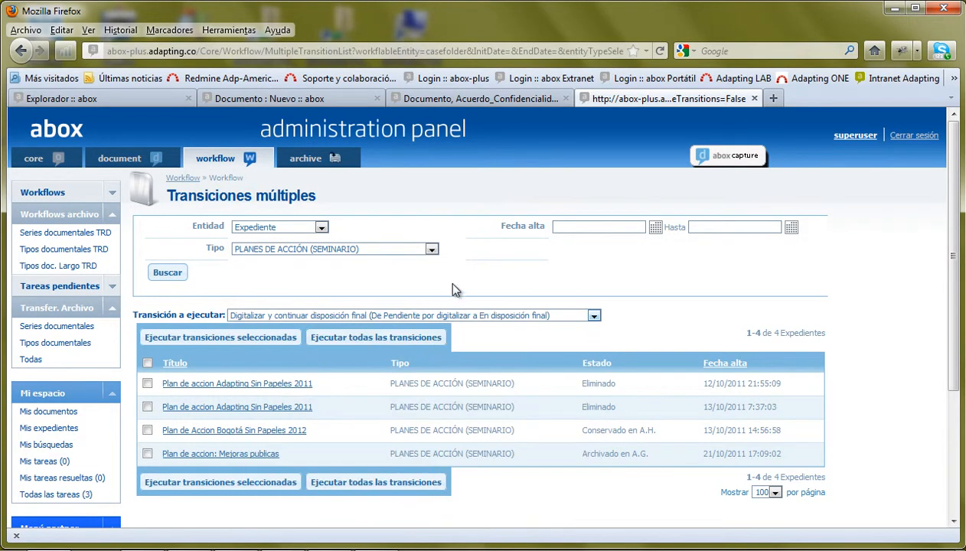
double_click(581, 381)
left_click_drag(581, 431, 658, 445)
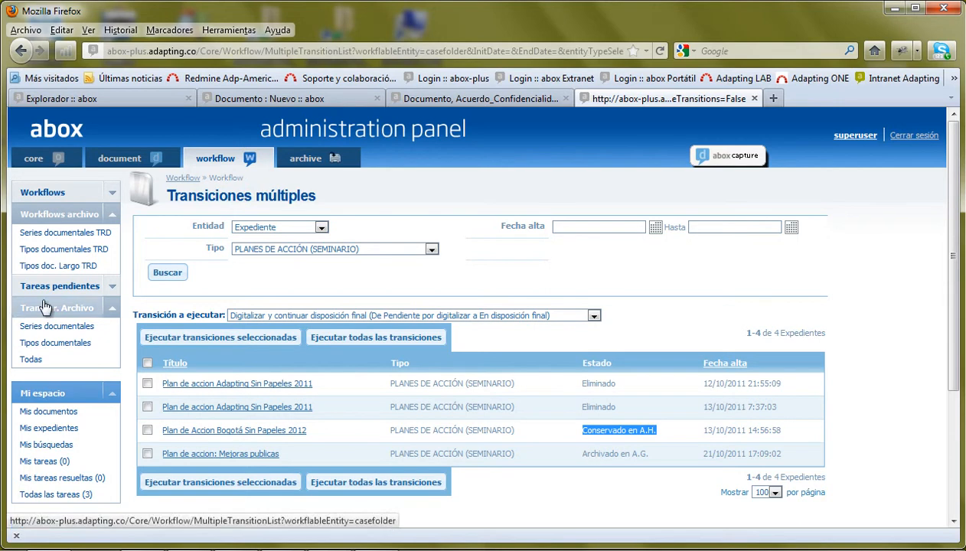
- Collapse the archive sidebar sections, re-expand Workflows archivo, and minimize Firefox
left_click(112, 308)
left_click(112, 215)
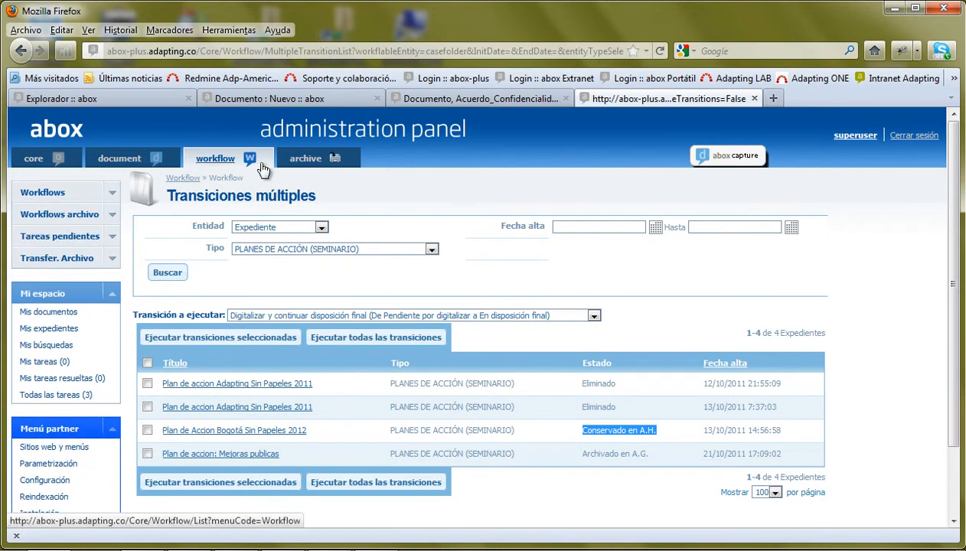
left_click(111, 215)
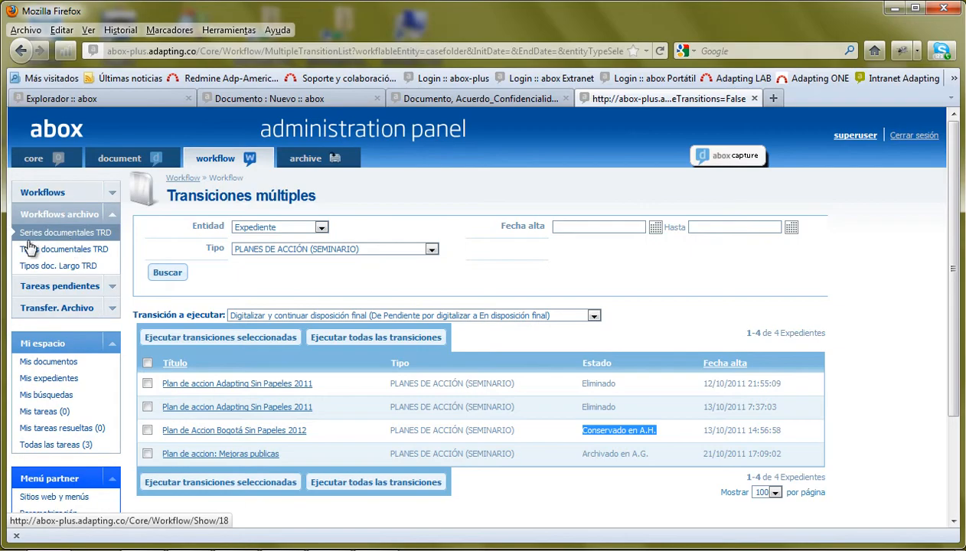
left_click(892, 8)
- Open Proyecto workflows TRD.wfabox via Workflow > Abrir, declining to save Proyecto1
left_click(158, 294)
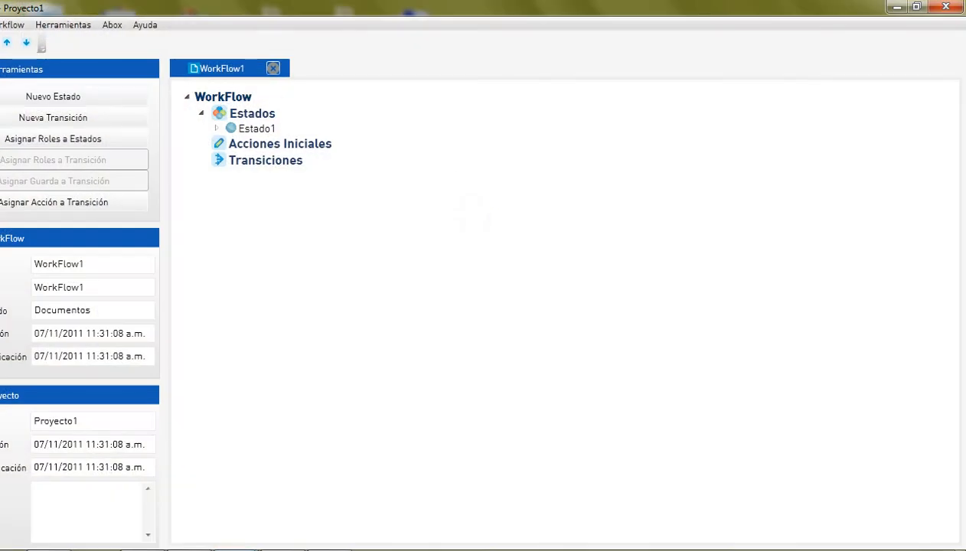
left_click(0, 25)
left_click(4, 61)
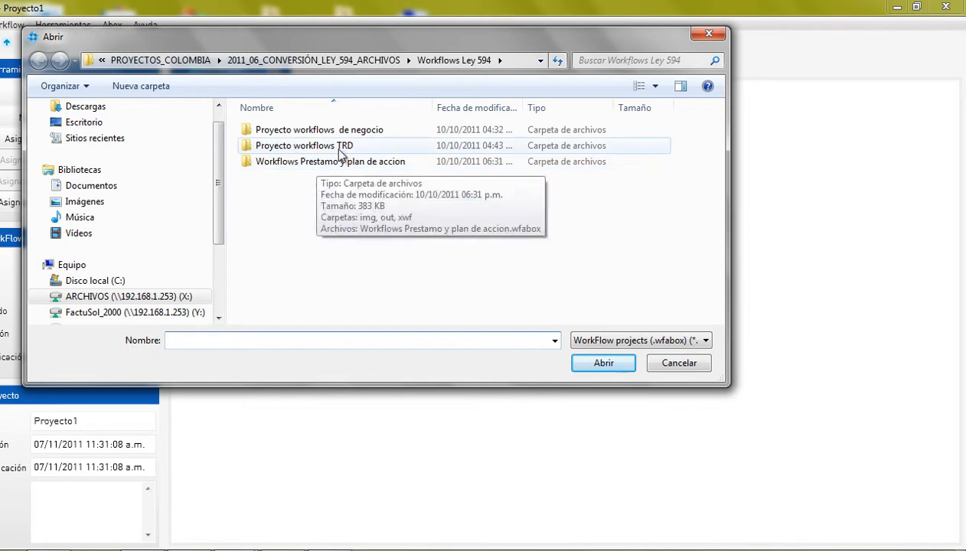
double_click(314, 146)
left_click(308, 179)
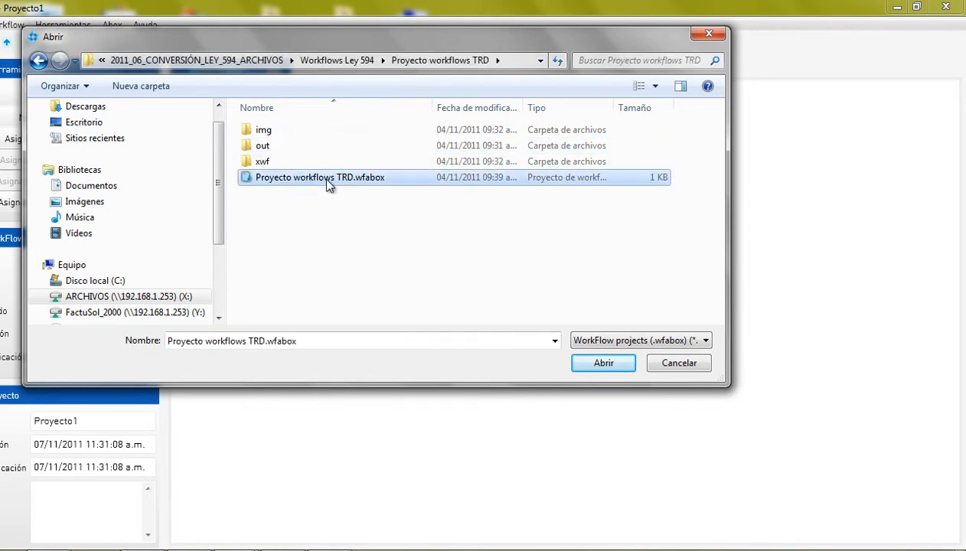
left_click(604, 365)
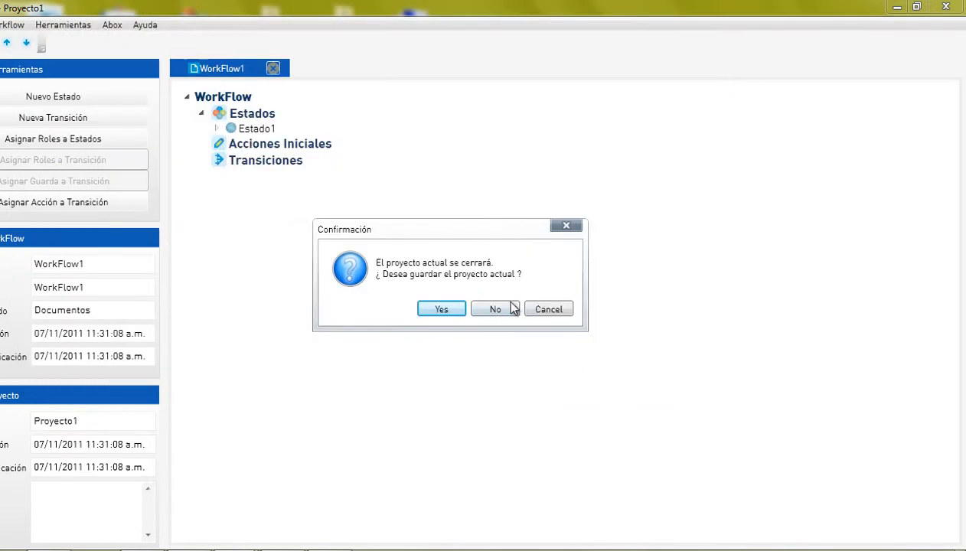
left_click(498, 310)
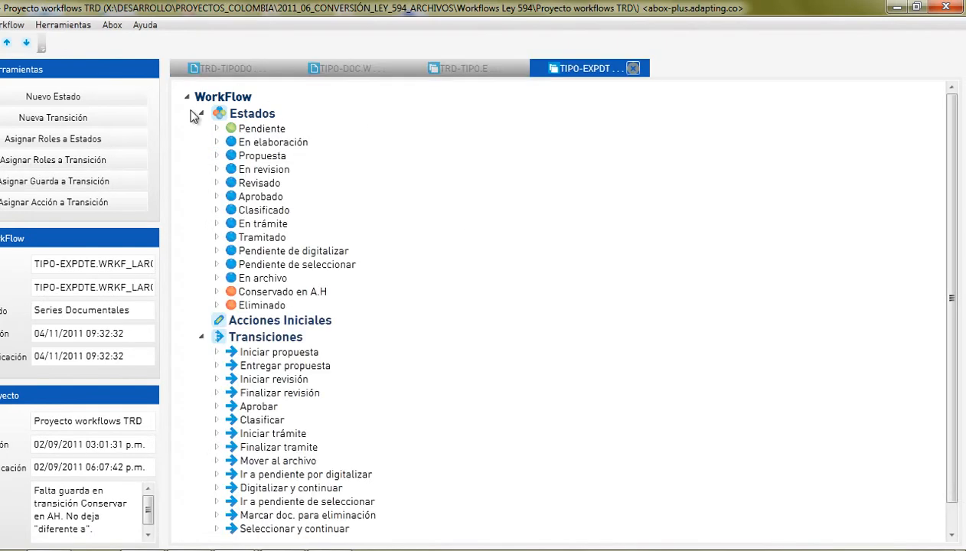
- Look through the project's workflow tabs and end on TRD-TIPO.EXPDTE.GEN
left_click(342, 72)
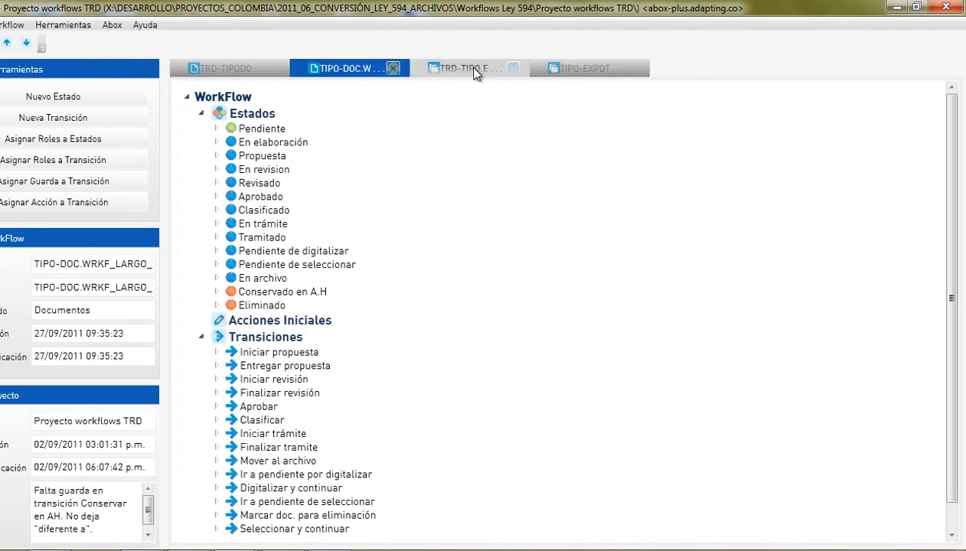
left_click(475, 72)
left_click(592, 68)
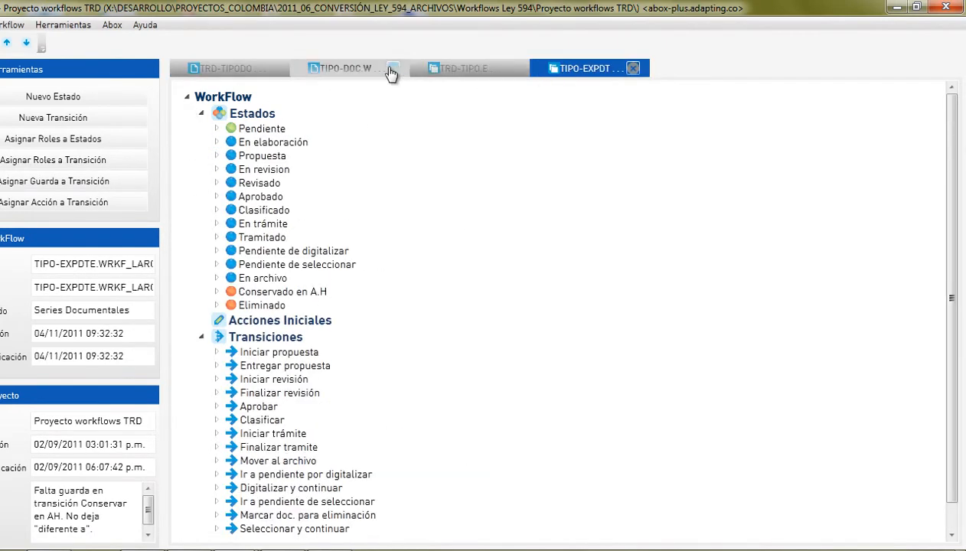
left_click(452, 71)
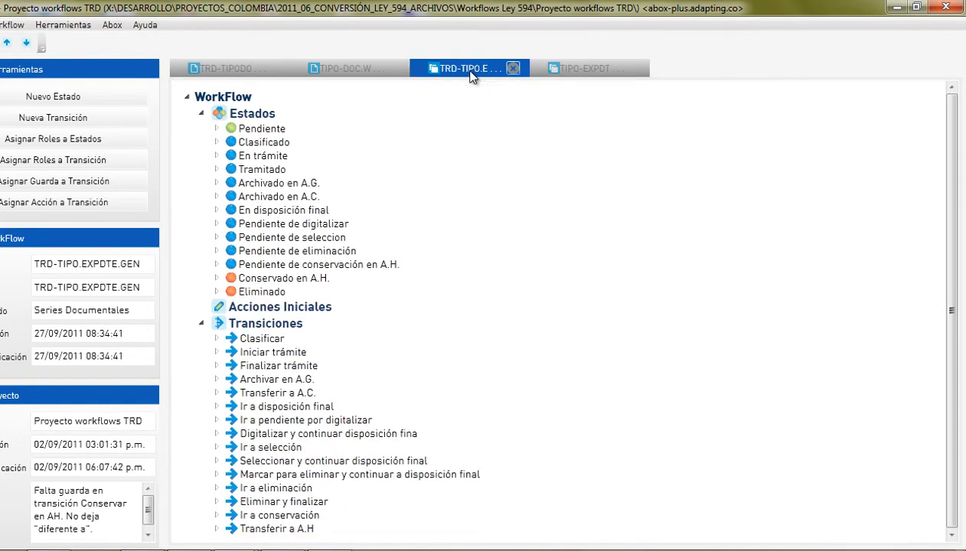
left_click(346, 73)
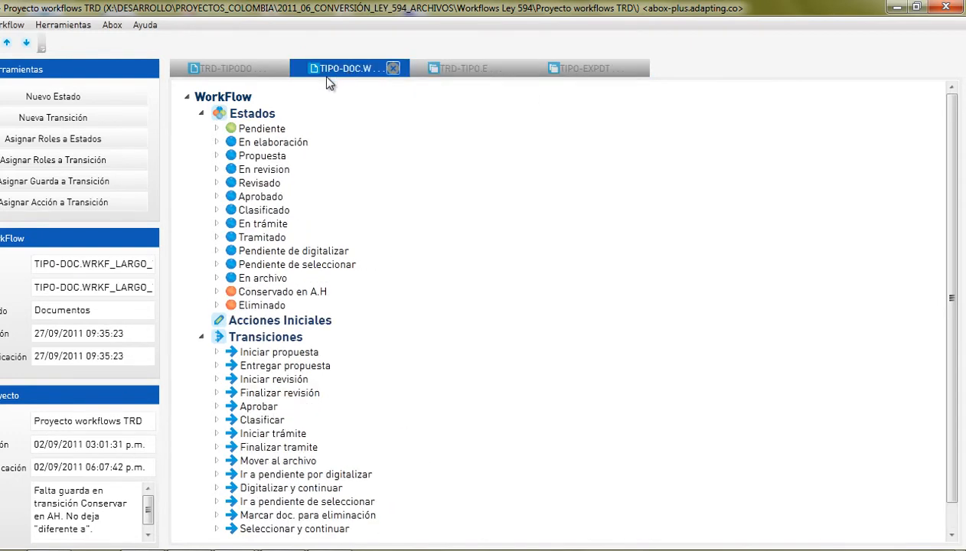
left_click(472, 67)
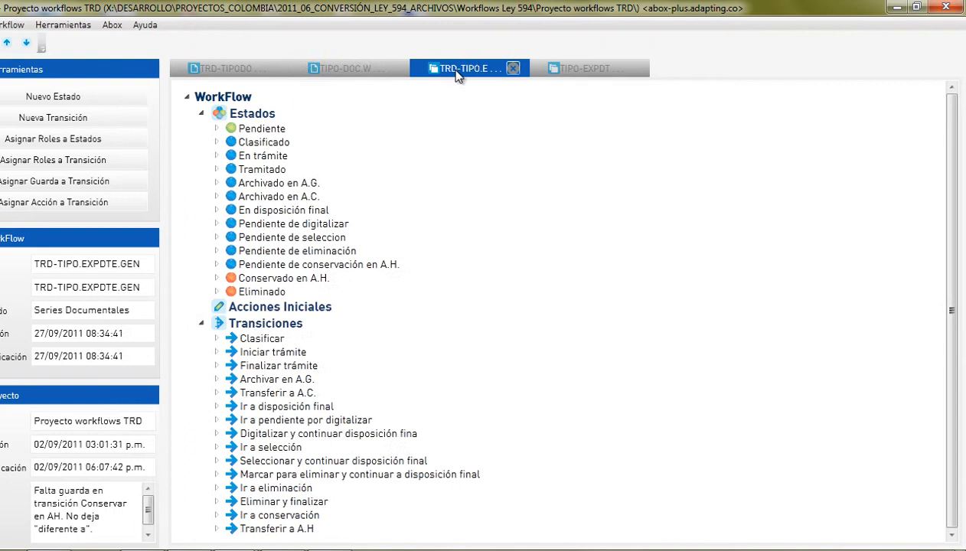
- Render the TRD-TIPO.EXPDTE.GEN workflow as an SVG through Herramientas > Vista 2D
left_click(111, 25)
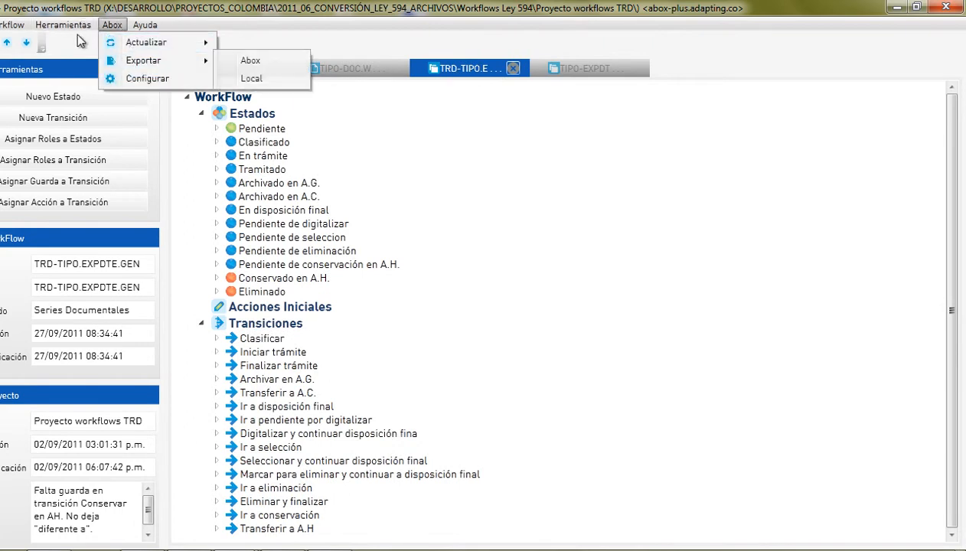
mouse_move(69, 25)
left_click(75, 79)
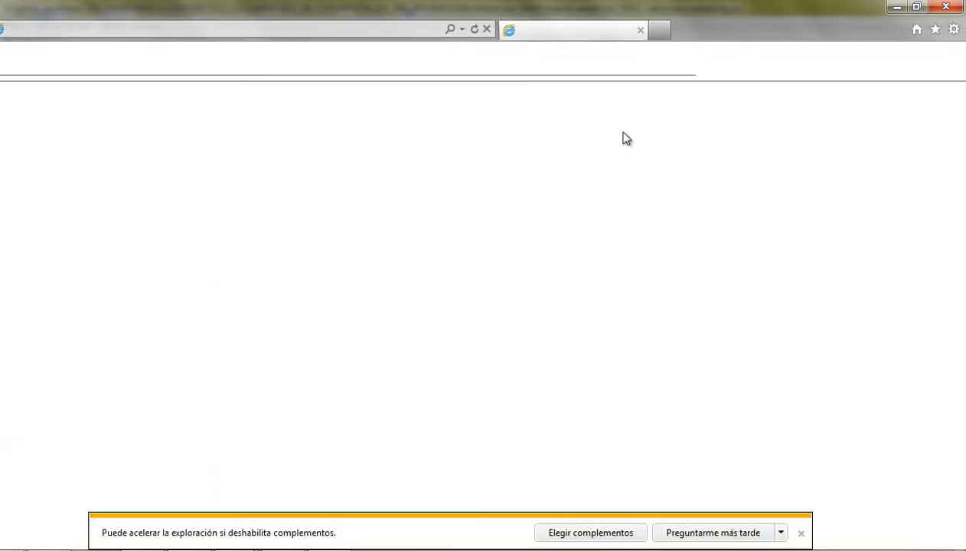
- Dismiss the add-ons notice and enlarge the SVG diagram to 150%
left_click(758, 512)
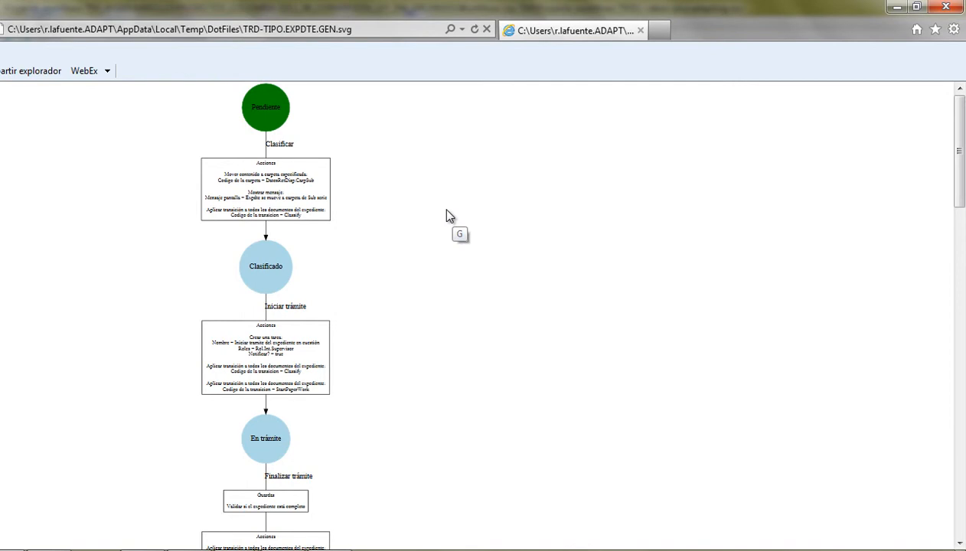
key("ctrl+plus")
key("ctrl+plus")
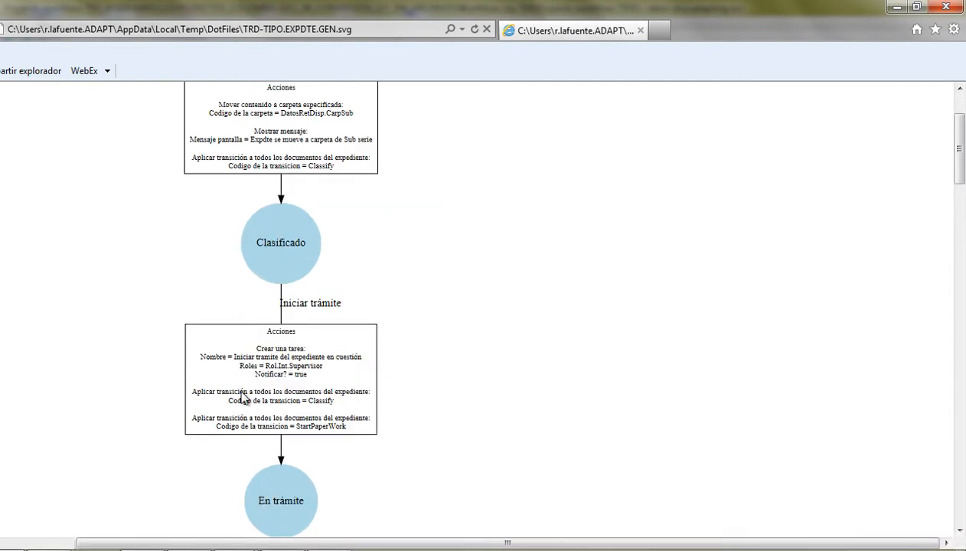
left_click_drag(961, 120, 961, 251)
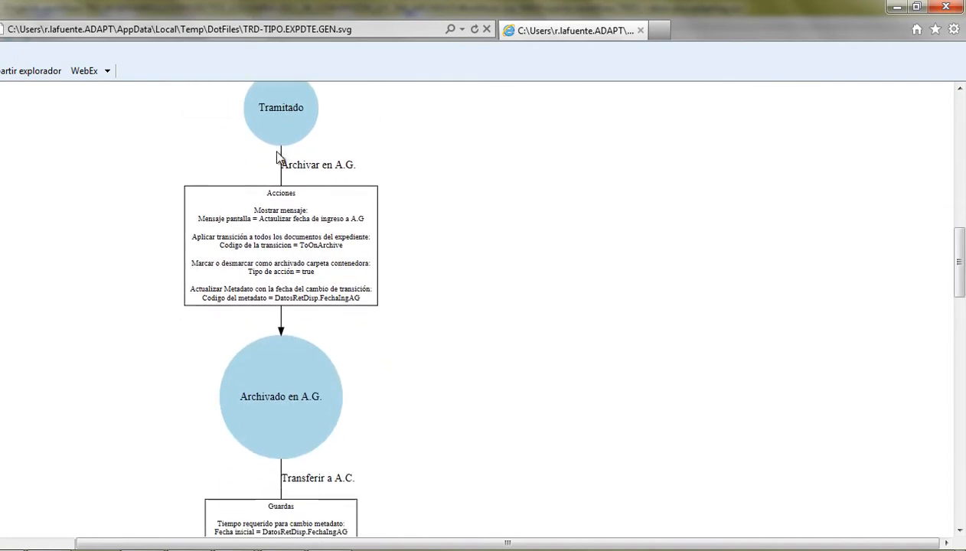
left_click_drag(959, 266, 959, 306)
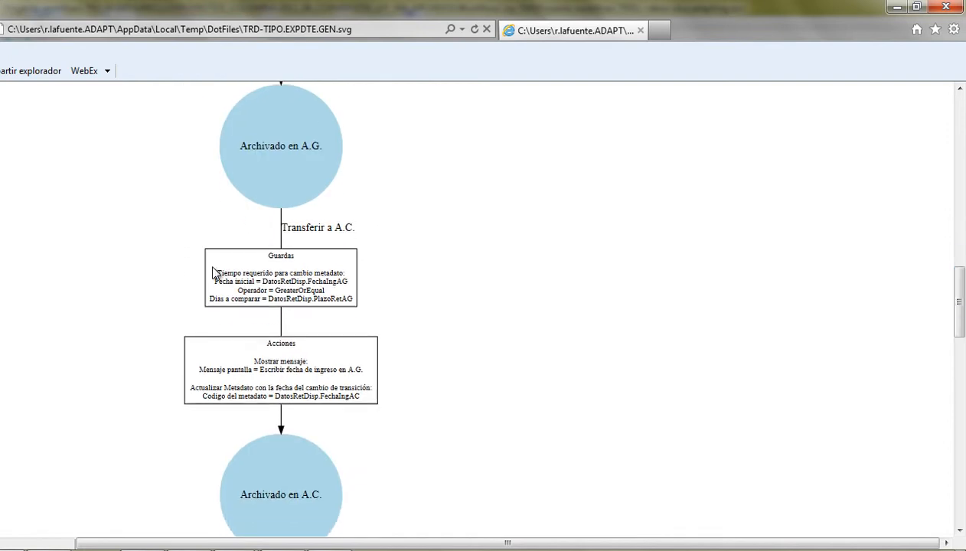
- Highlight the Tiempo requerido para cambio metadato and Mostrar mensaje lines in the diagram
left_click_drag(217, 273, 322, 298)
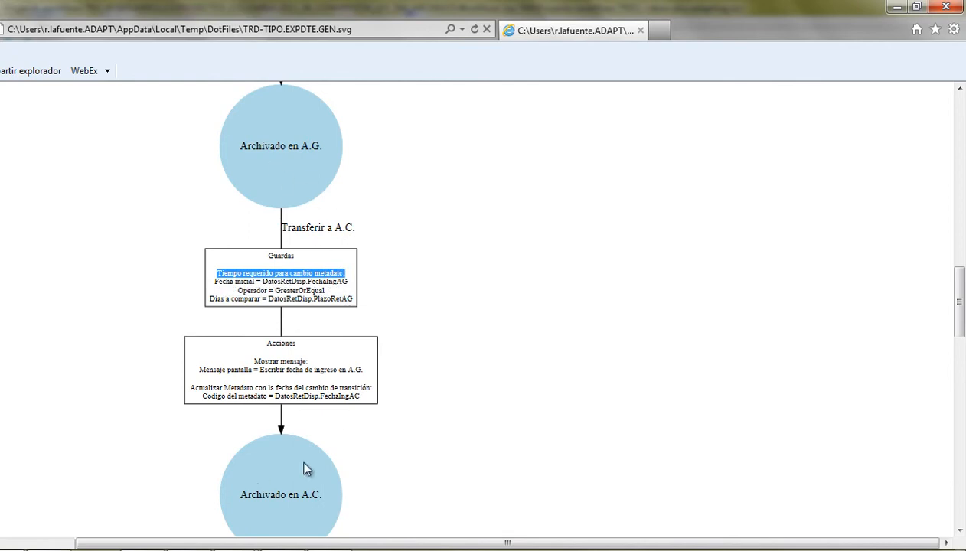
left_click(295, 360)
triple_click(261, 361)
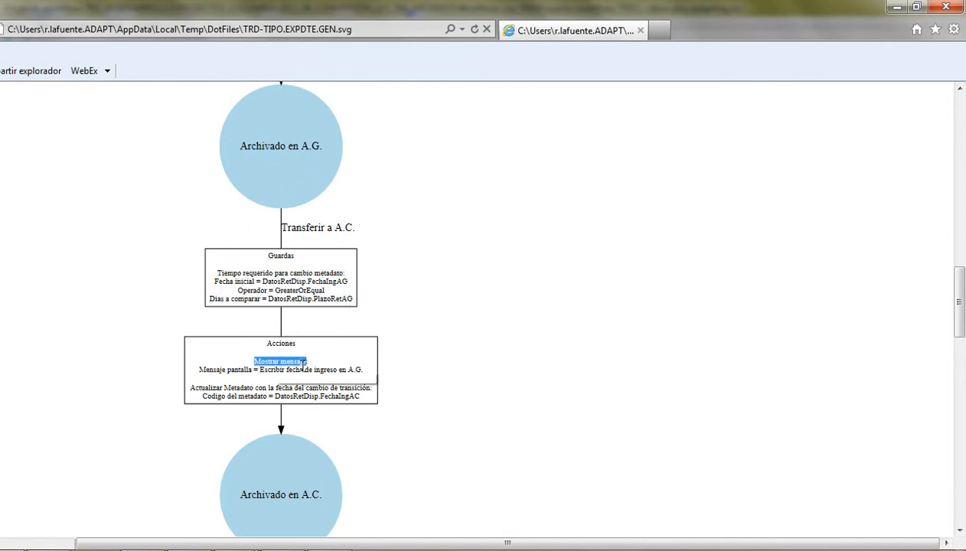
left_click(365, 401)
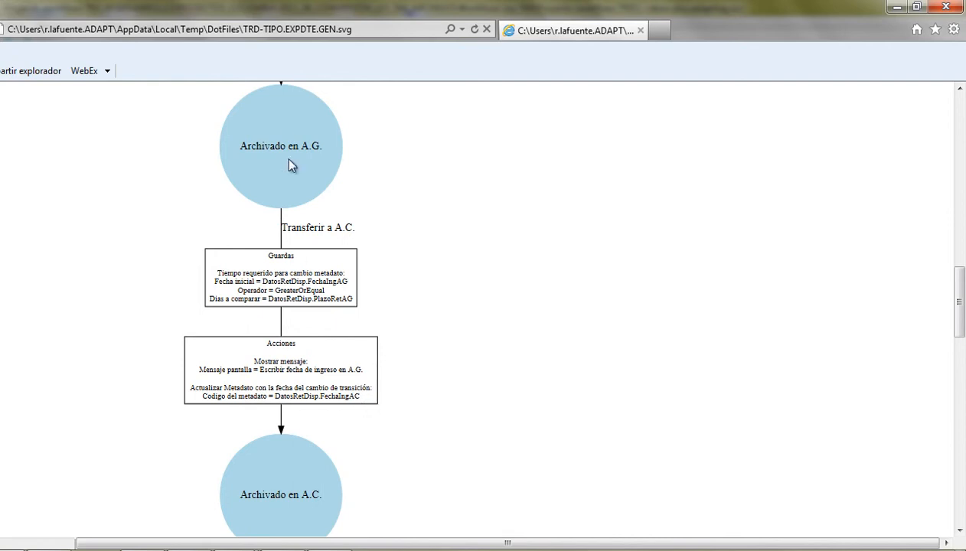
- Scroll through the selección, eliminación and conservación branches, then bring the abox panel forward
left_click_drag(963, 306, 963, 418)
left_click_drag(551, 543, 424, 542)
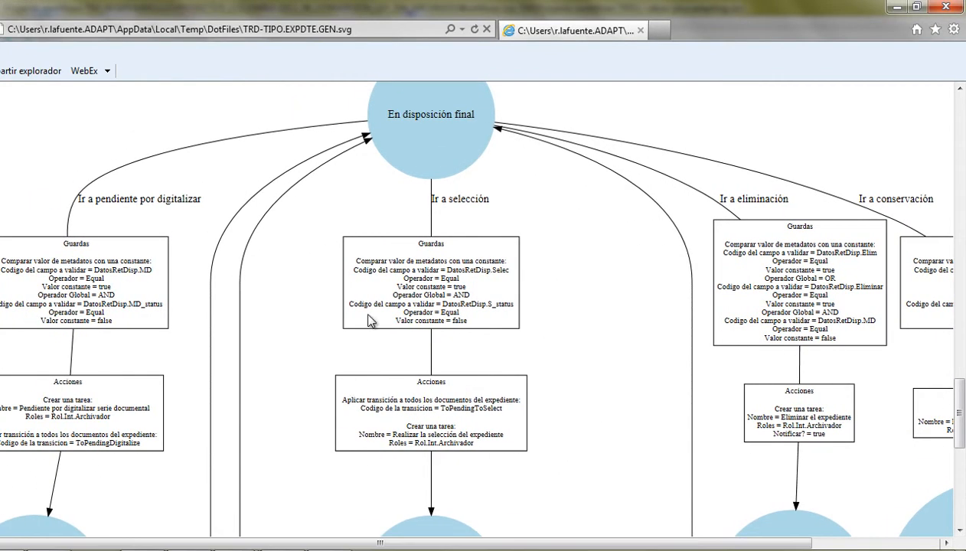
scroll(416, 285, "up", 1)
scroll(425, 297, "down", 3)
scroll(428, 283, "up", 3)
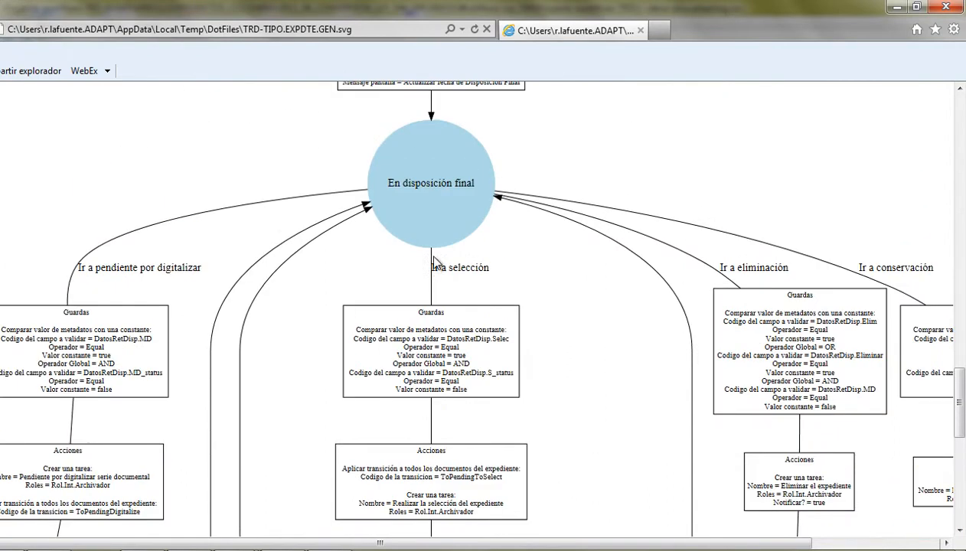
scroll(112, 435, "down", 6)
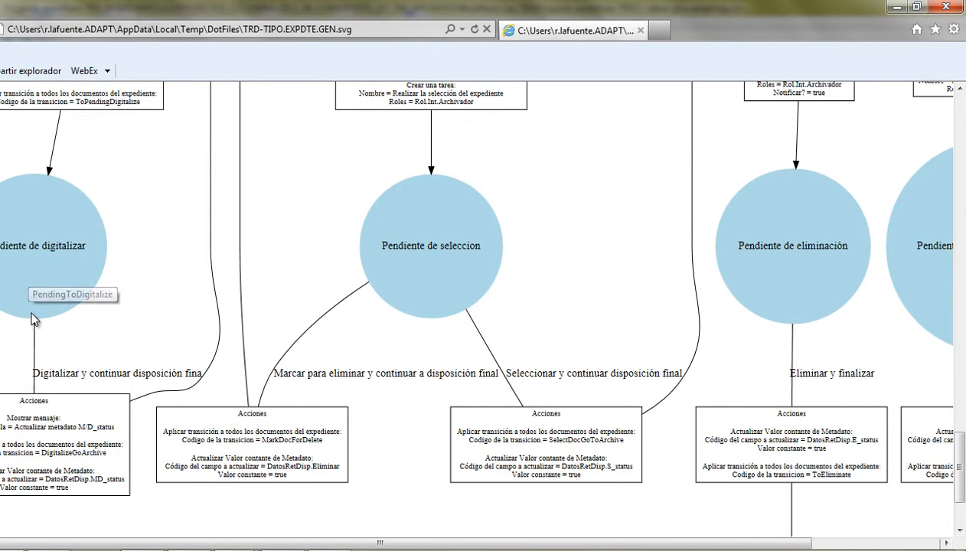
scroll(184, 313, "up", 5)
scroll(425, 308, "down", 6)
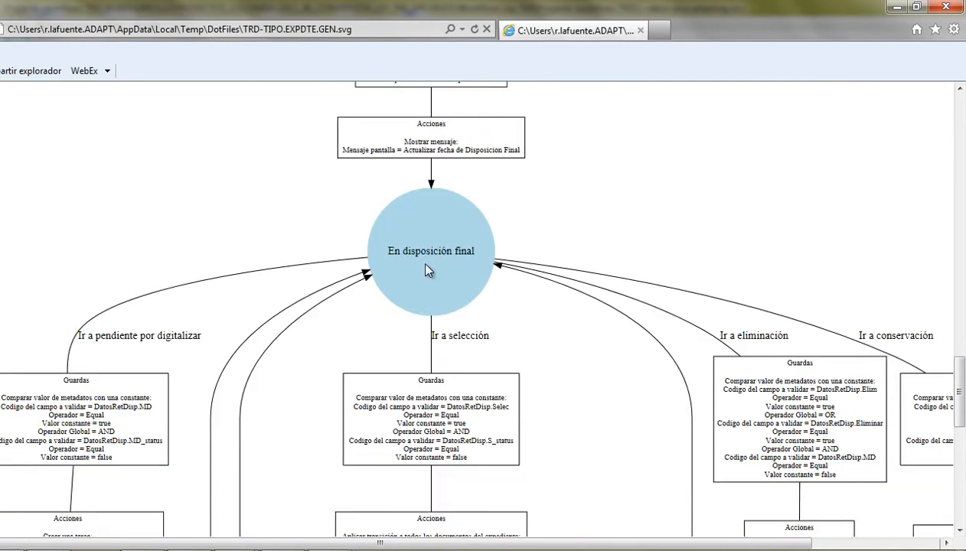
scroll(427, 255, "up", 1)
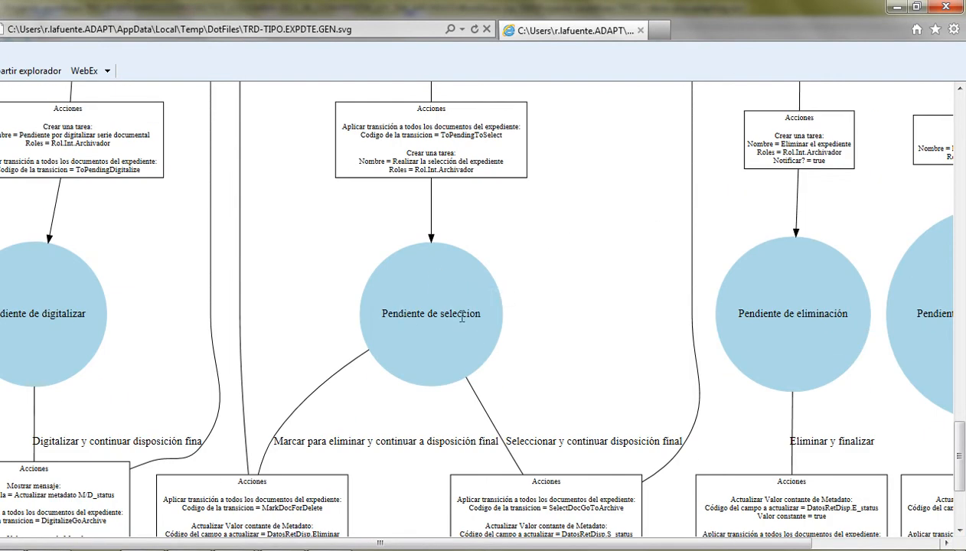
scroll(448, 305, "down", 1)
scroll(480, 342, "up", 3)
scroll(482, 345, "up", 5)
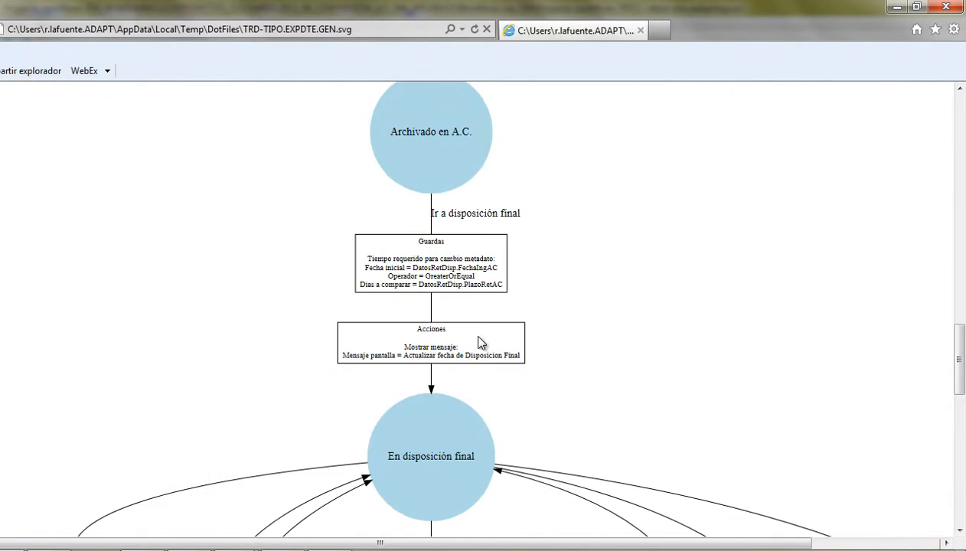
scroll(483, 340, "down", 2)
left_click_drag(666, 541, 776, 542)
scroll(509, 296, "down", 3)
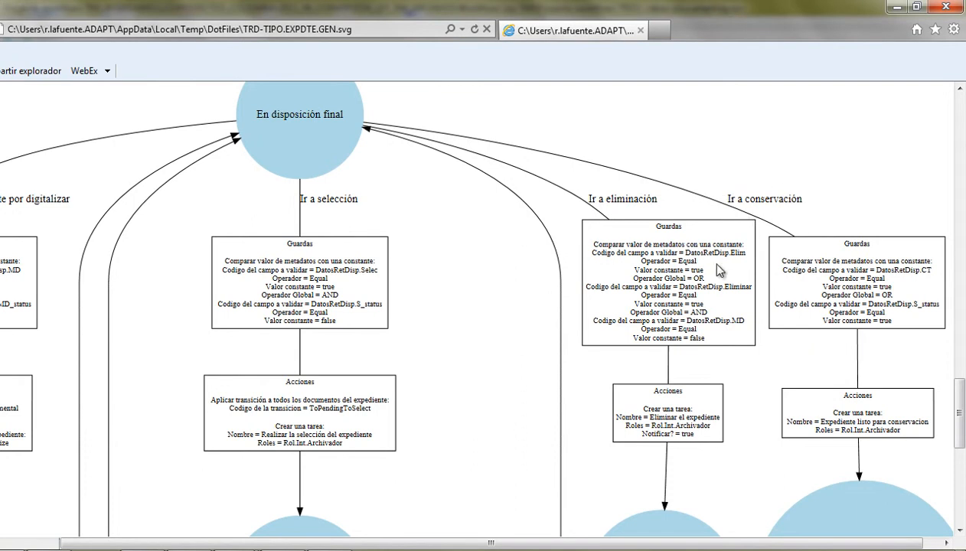
scroll(714, 249, "down", 3)
scroll(710, 247, "down", 3)
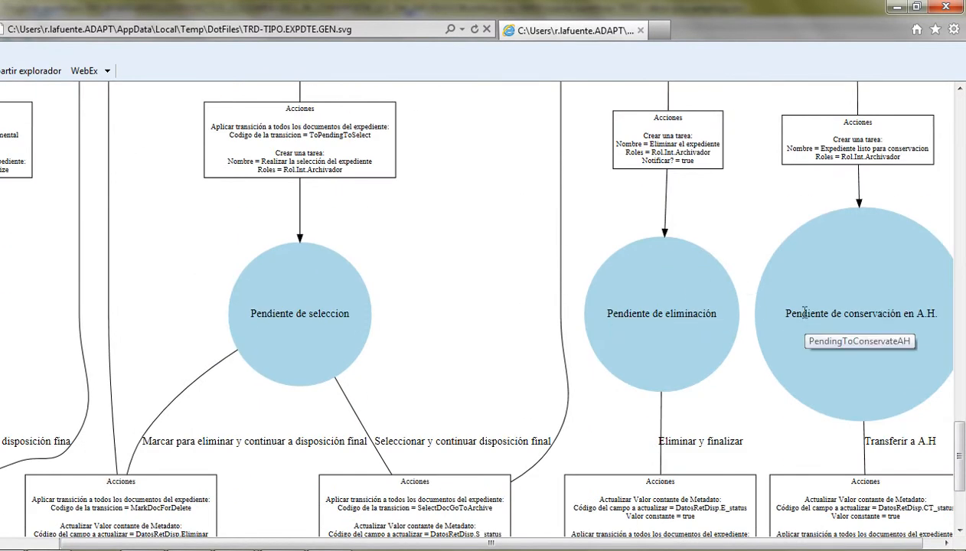
scroll(803, 320, "down", 4)
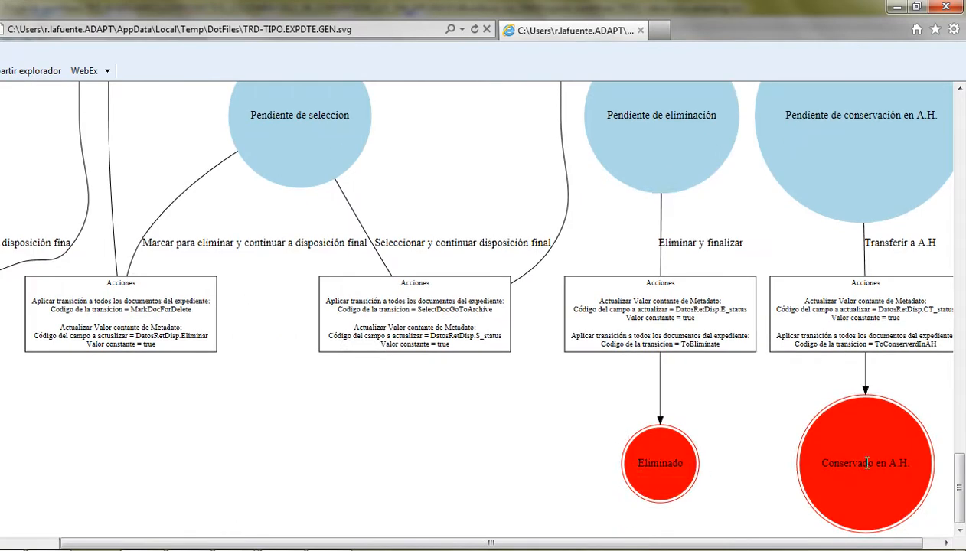
scroll(553, 381, "up", 10)
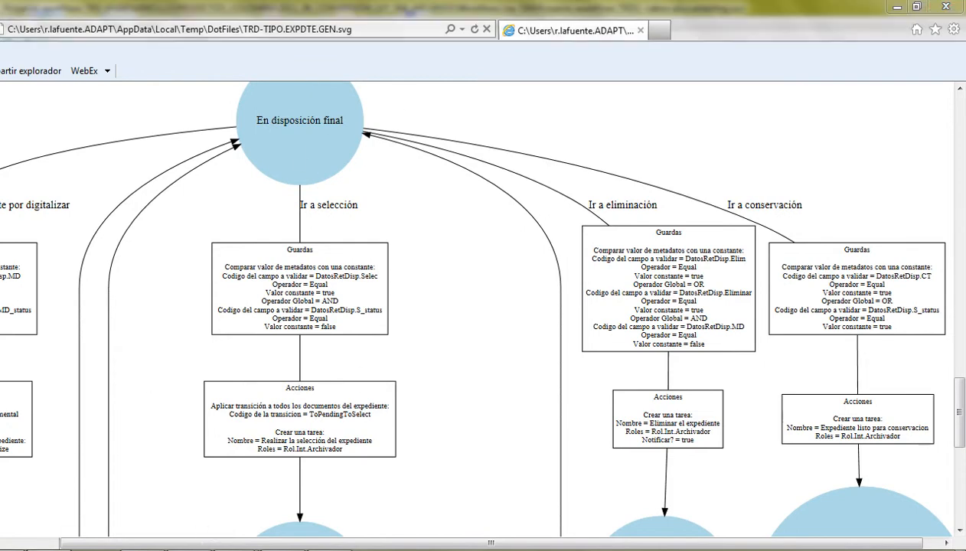
left_click(287, 459)
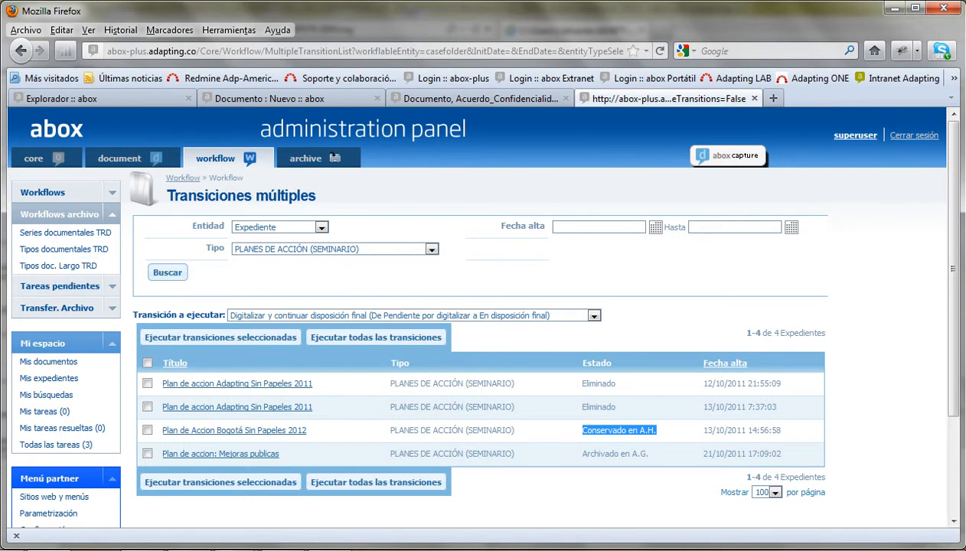
- Expand the Clasificar transition and pick it in the Asignar Guarda a Transición dialog
left_click(326, 457)
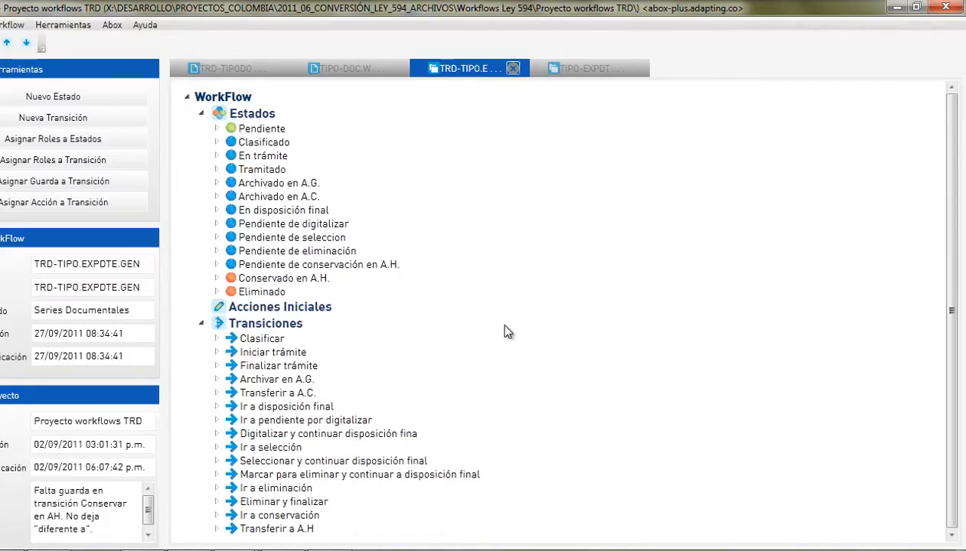
left_click(217, 340)
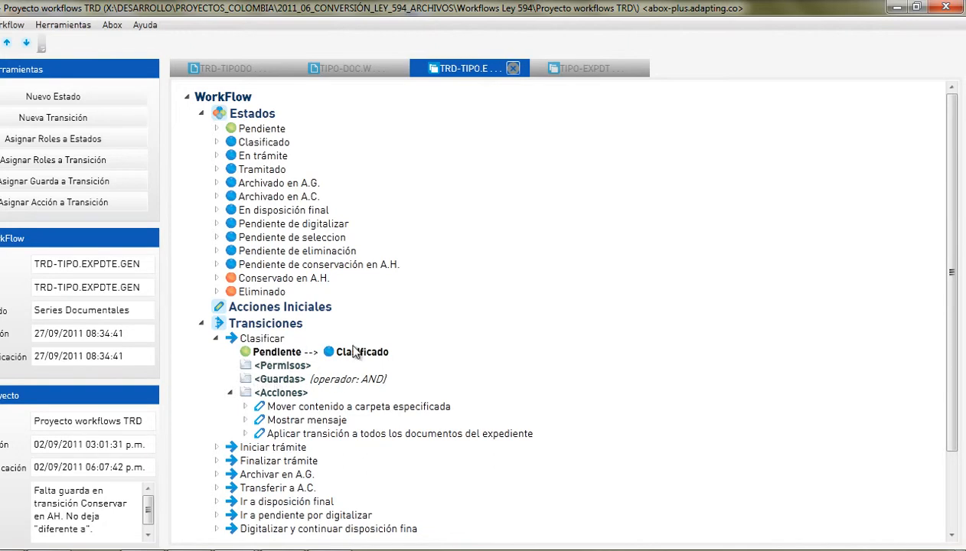
left_click(66, 180)
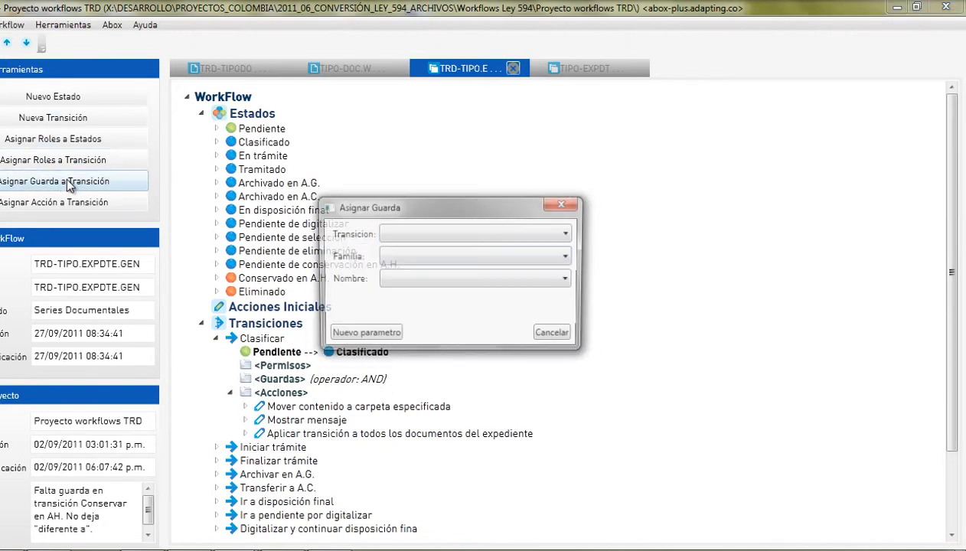
left_click(461, 237)
left_click(459, 246)
- Add the Propiedades del expediente guard Validar estado de documentos checking state Final
left_click(411, 263)
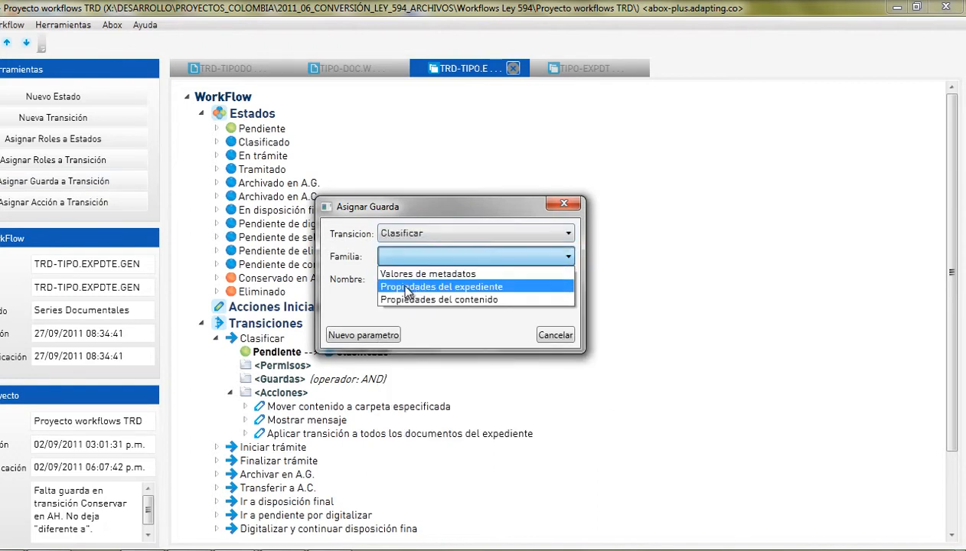
left_click(411, 288)
left_click(429, 281)
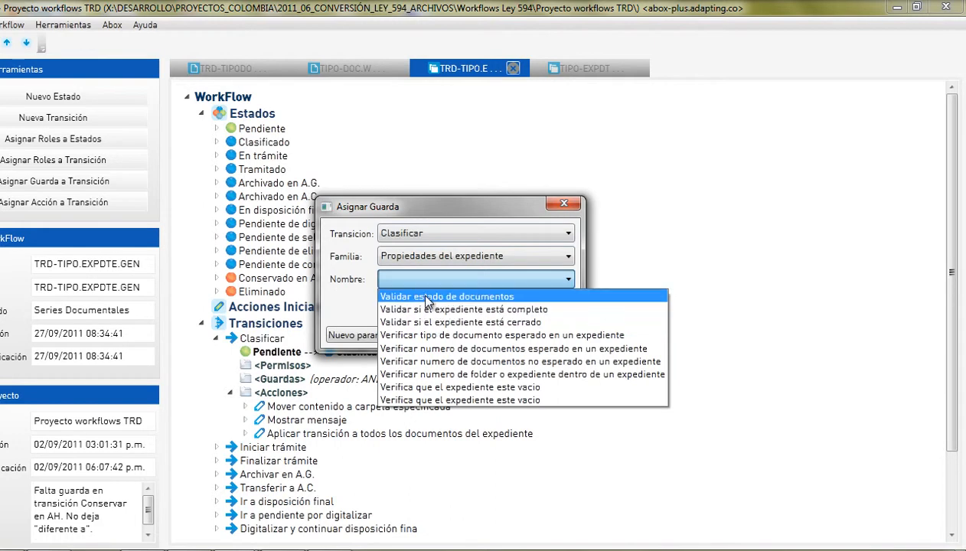
left_click(431, 297)
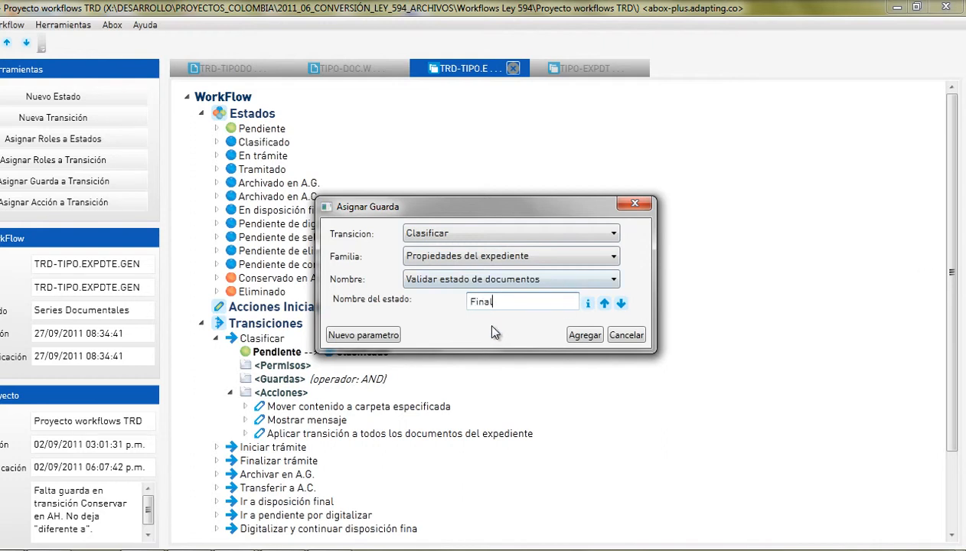
left_click(361, 338)
left_click(416, 268)
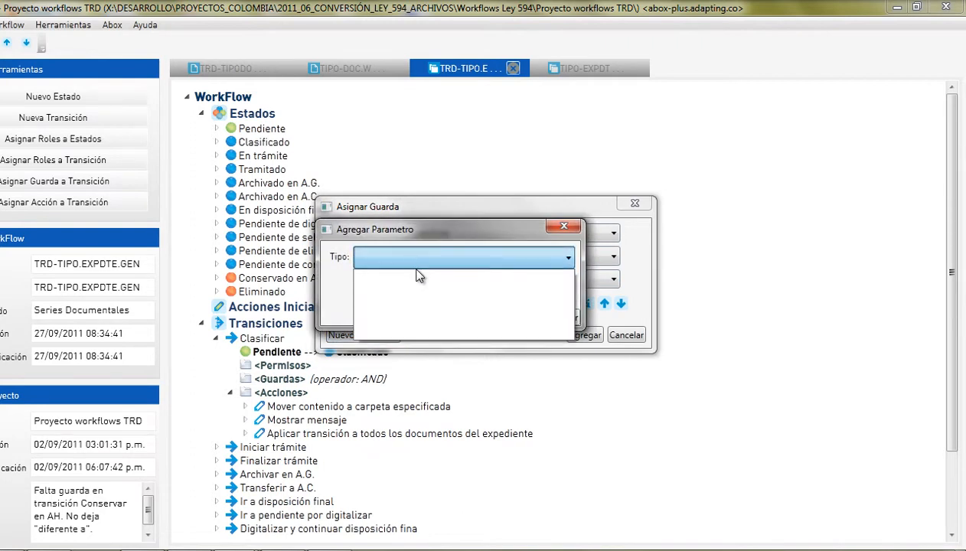
left_click(566, 237)
left_click(564, 226)
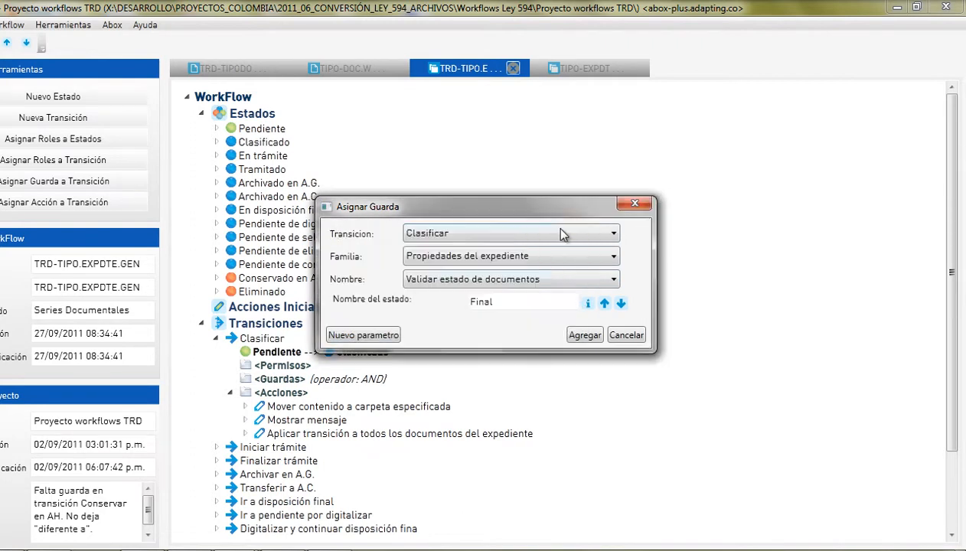
left_click(584, 336)
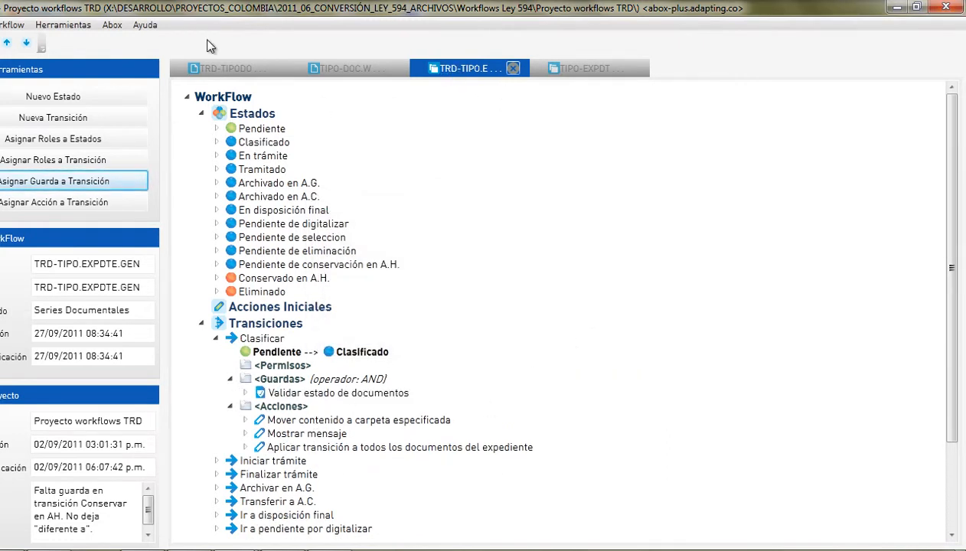
left_click(108, 29)
- Regenerate the Vista 2D diagram to verify Clasificar's Final guard, then return to the abox panel
mouse_move(66, 24)
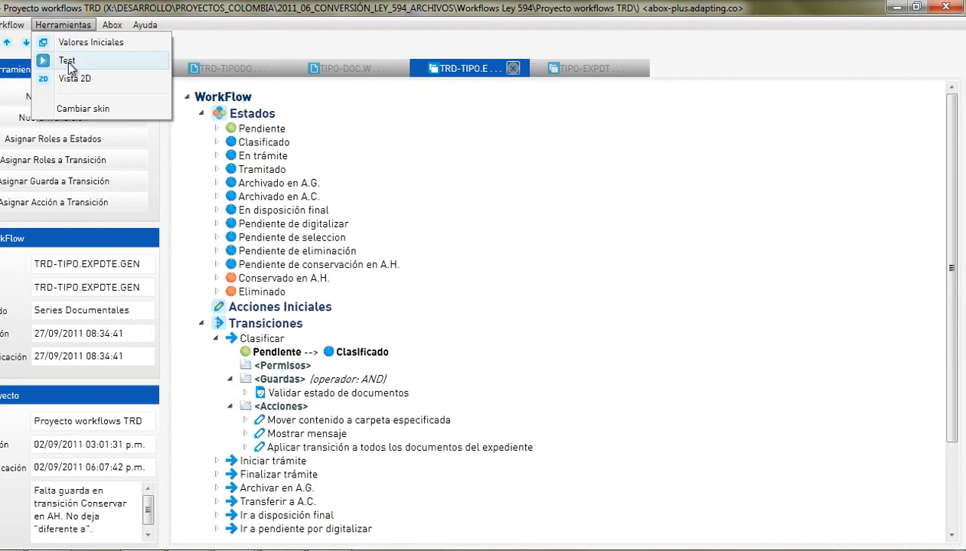
left_click(68, 76)
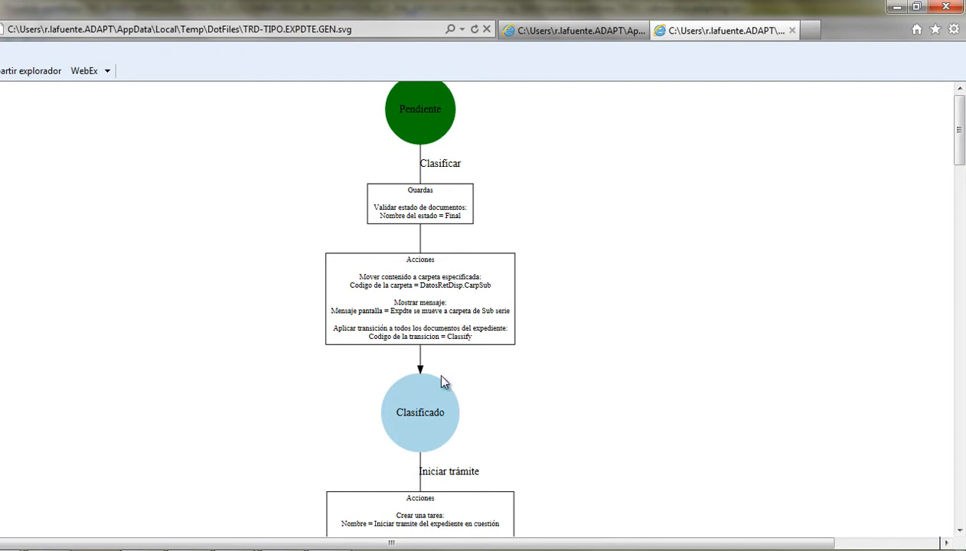
left_click(195, 444)
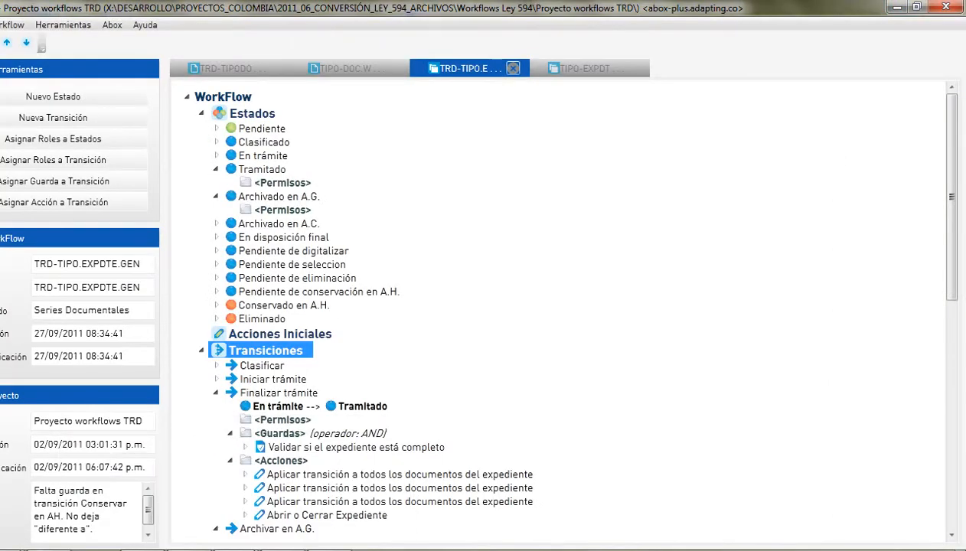
left_click(130, 549)
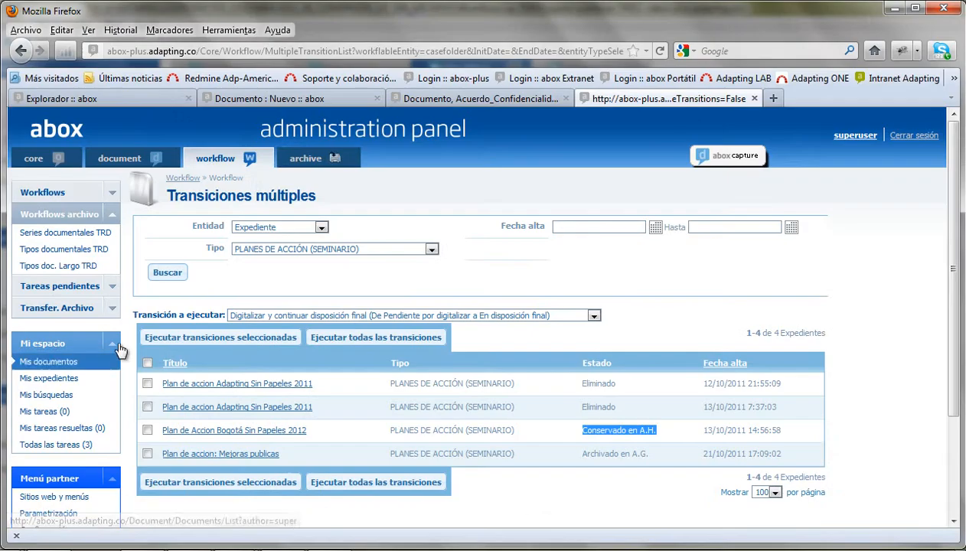
- In Bodegas, expand 1.Bodega Norte > Fila A > Módulo 1 > Bandeja Inferior to list its boxes
left_click(306, 160)
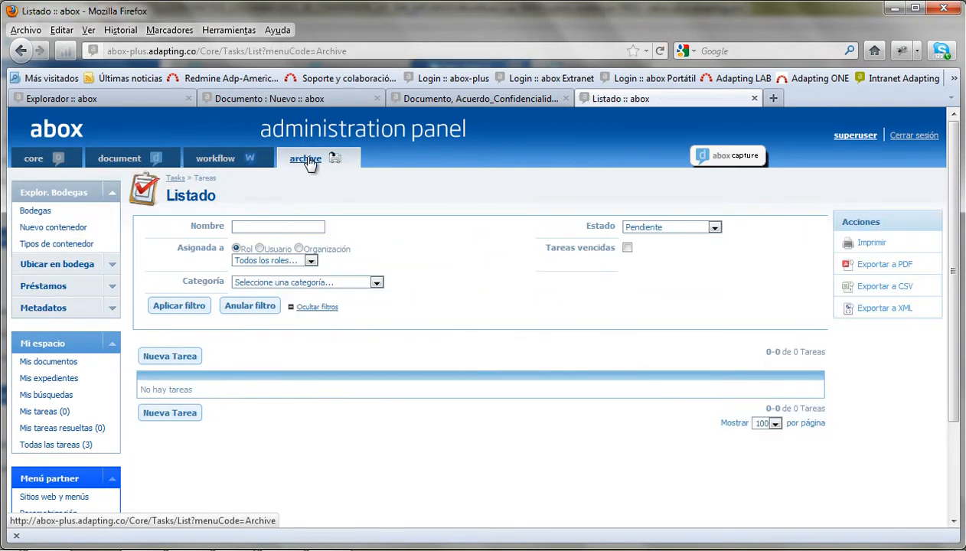
left_click(40, 213)
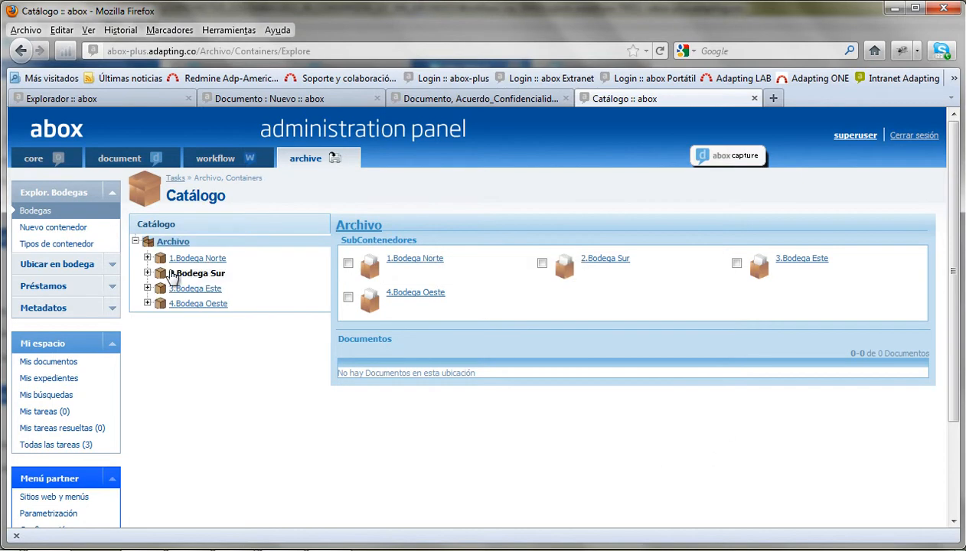
left_click(148, 259)
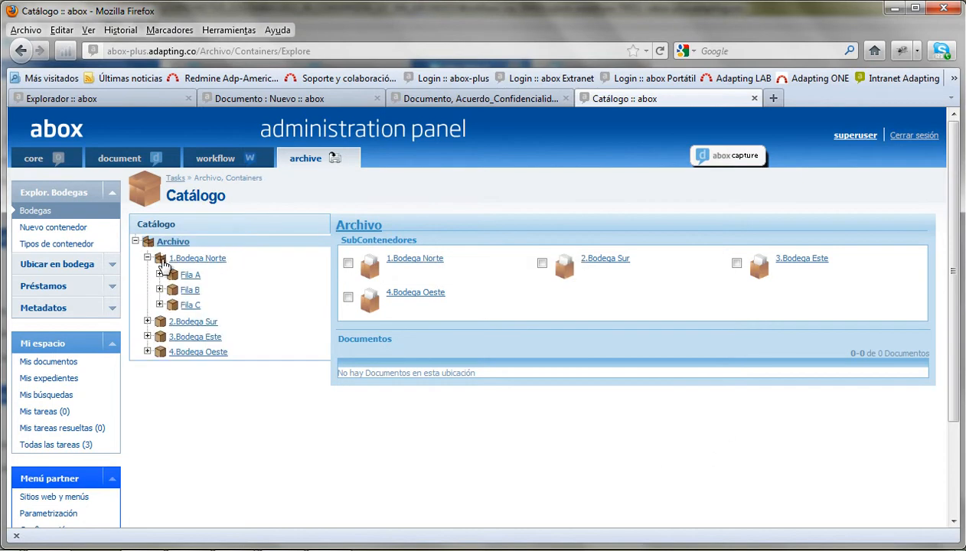
left_click(190, 275)
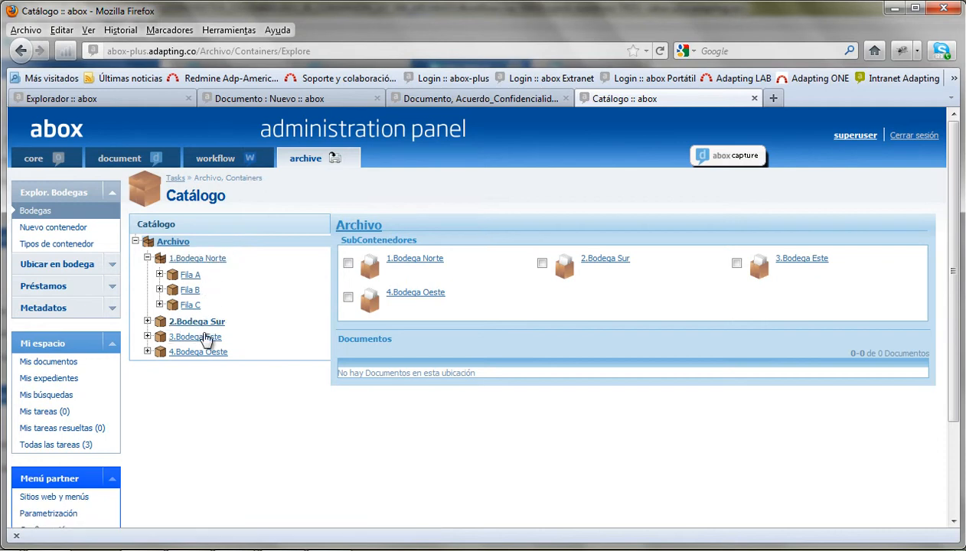
left_click(159, 274)
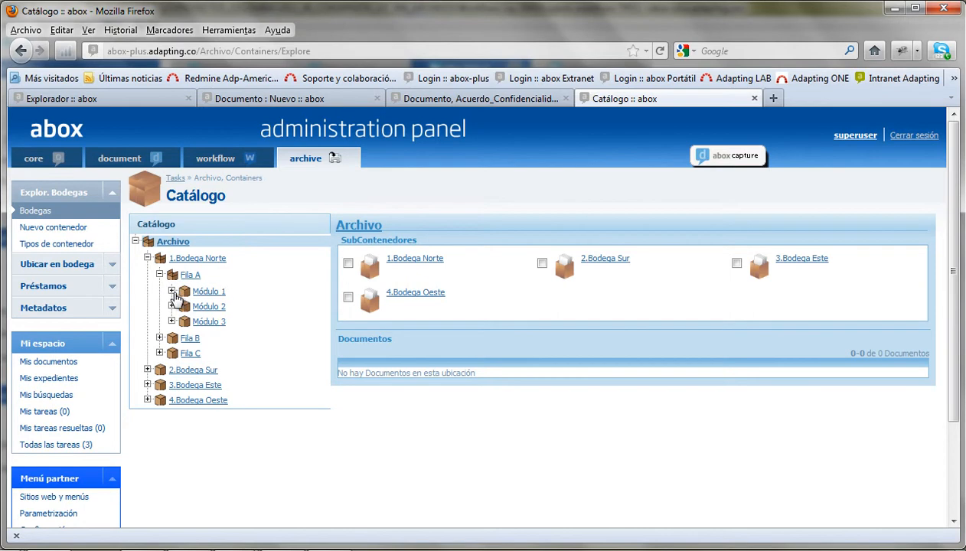
left_click(171, 292)
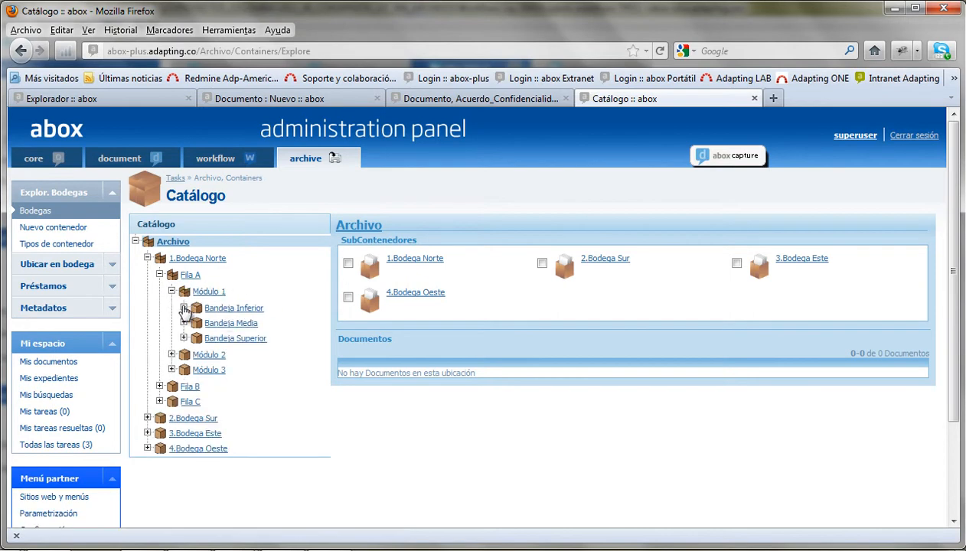
left_click(184, 308)
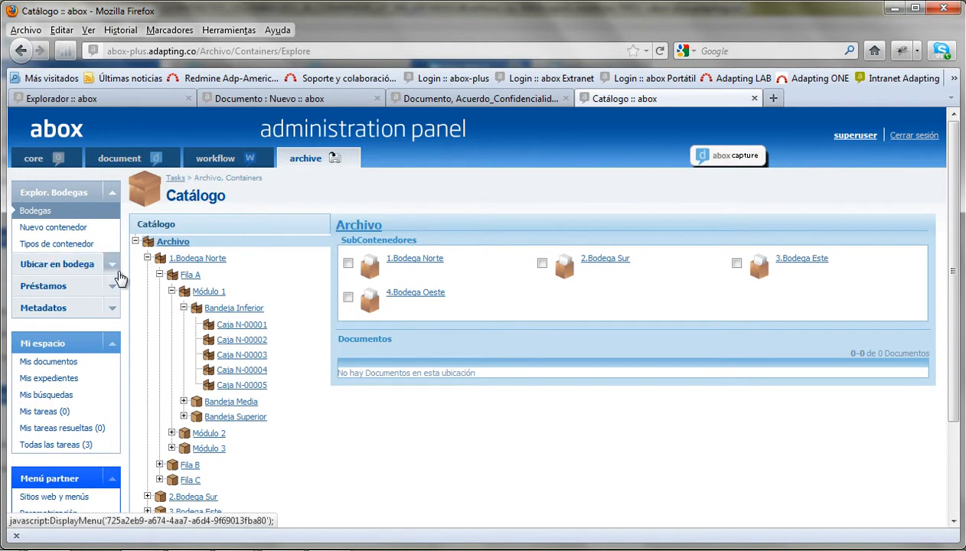
- Expand and collapse the warehouse location, explorer, loan and archive metadata sidebar sections
left_click(112, 268)
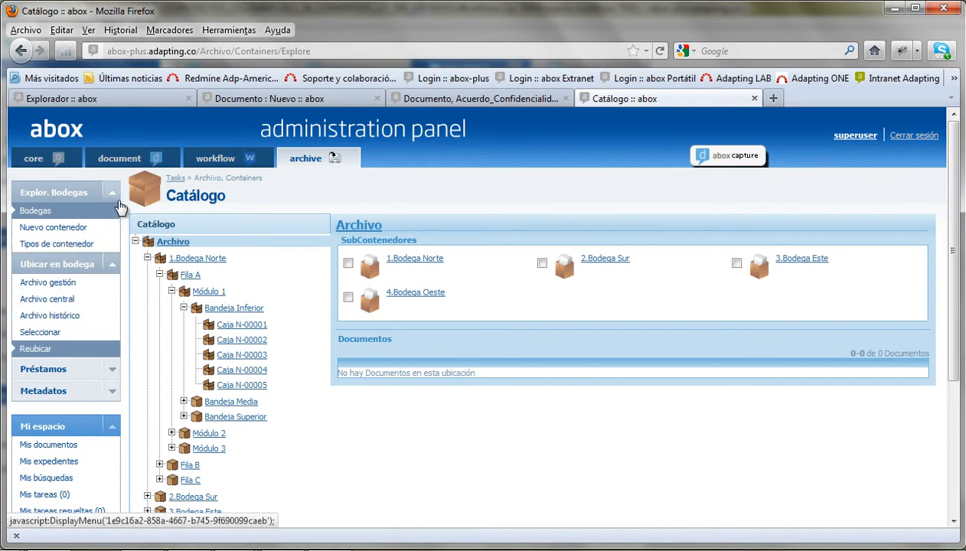
left_click(112, 193)
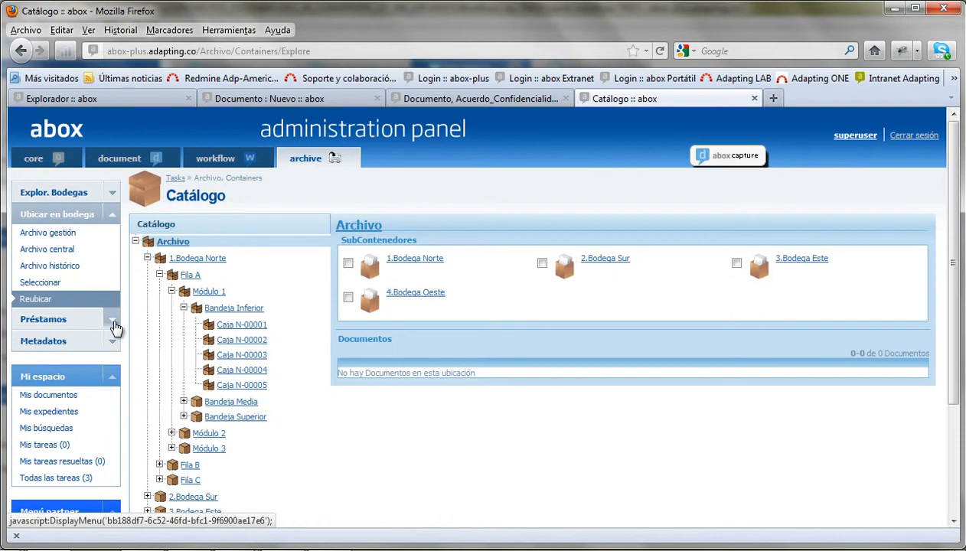
left_click(115, 324)
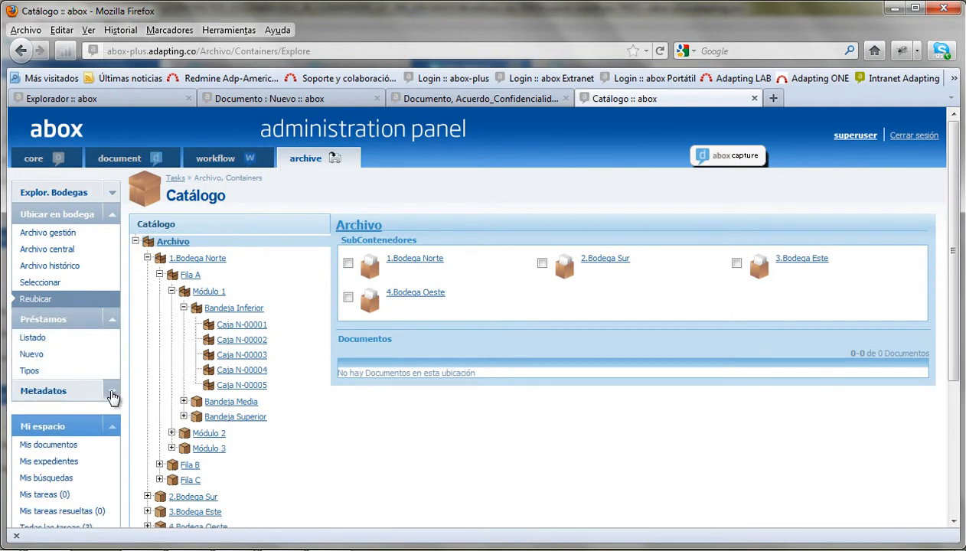
left_click(113, 396)
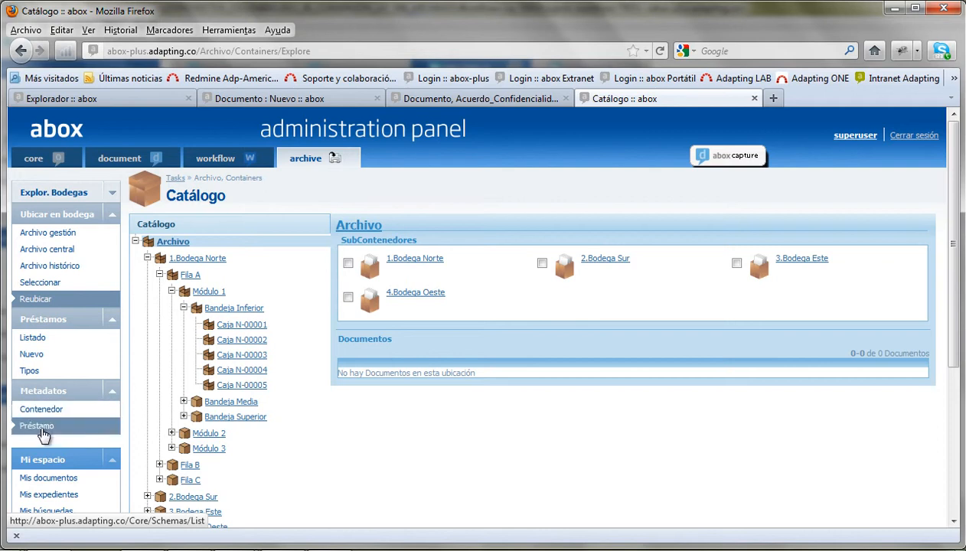
left_click(58, 215)
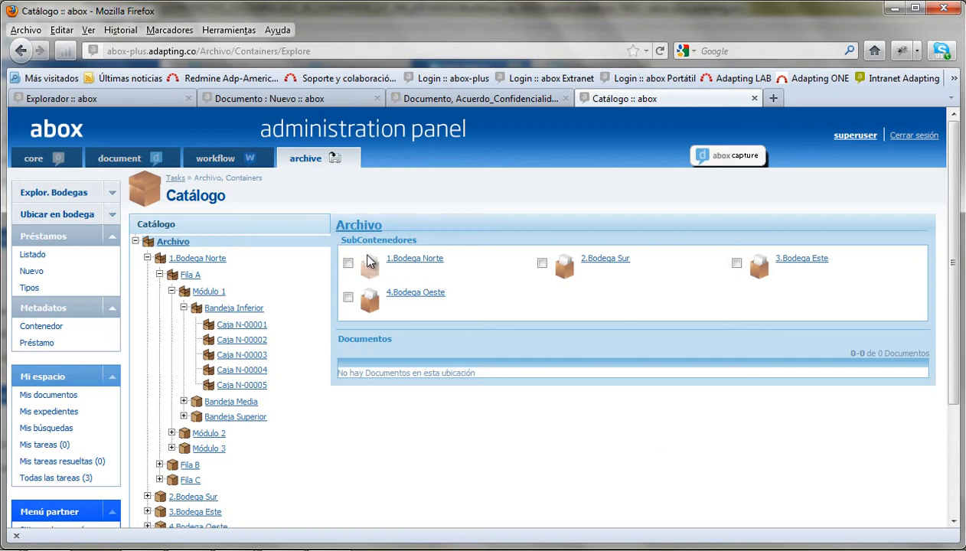
- Switch to the Documento : Nuevo tab and go to the INICIO home page
left_click(308, 97)
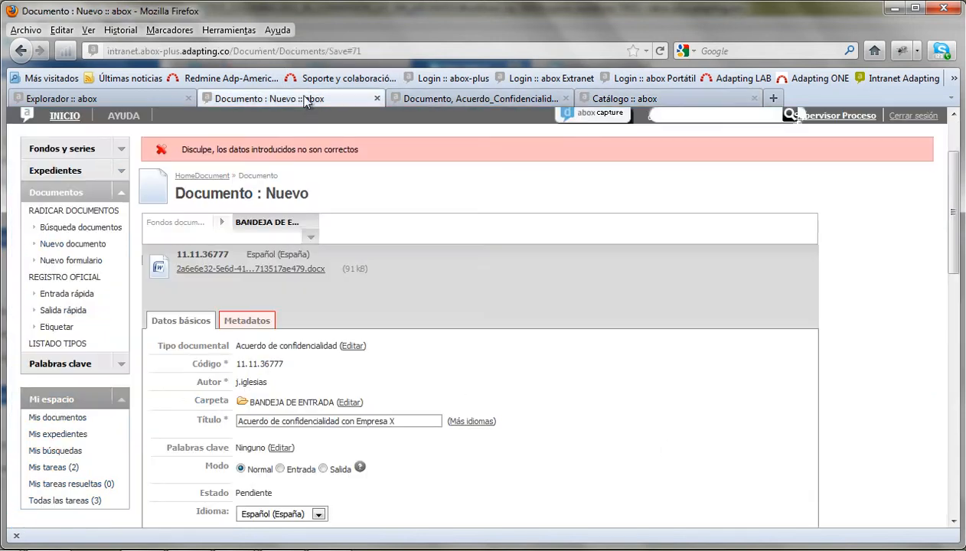
scroll(482, 345, "up", 3)
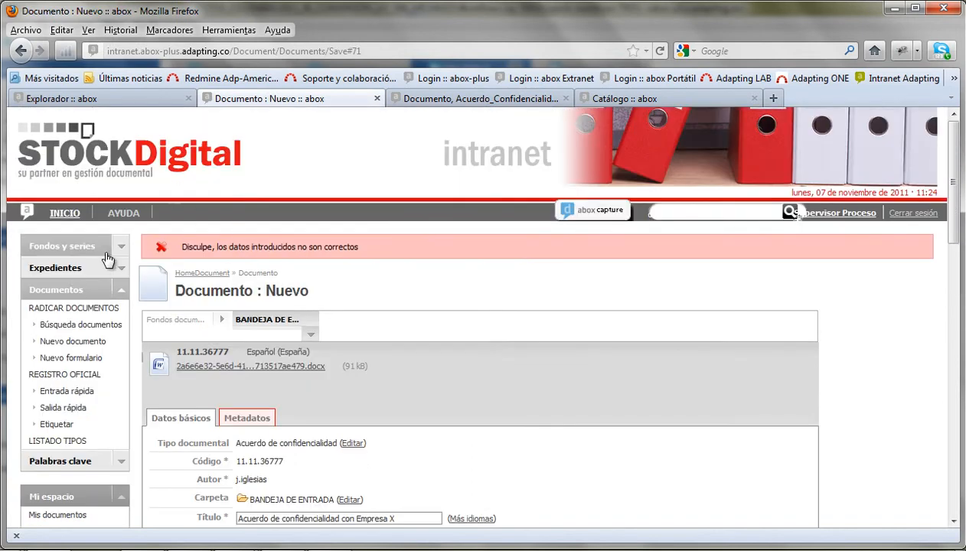
left_click(66, 213)
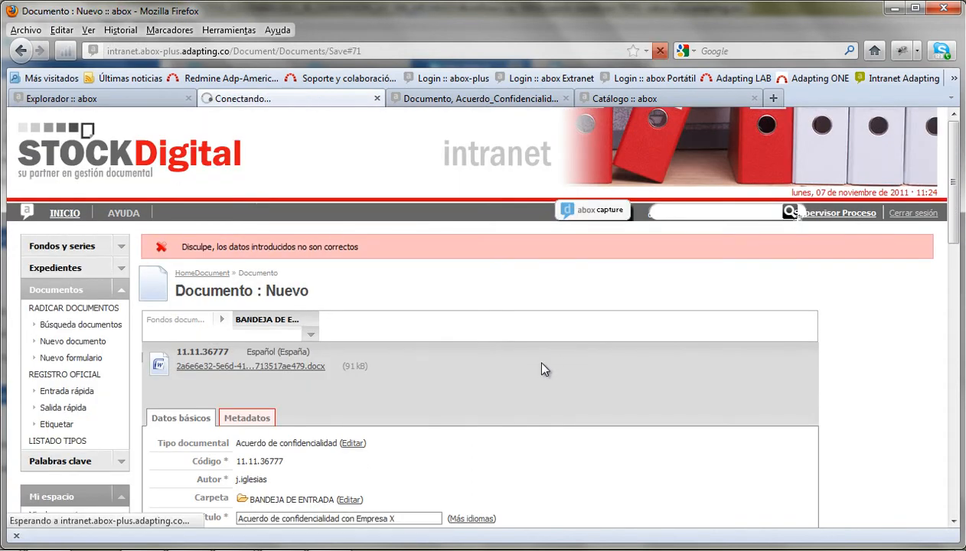